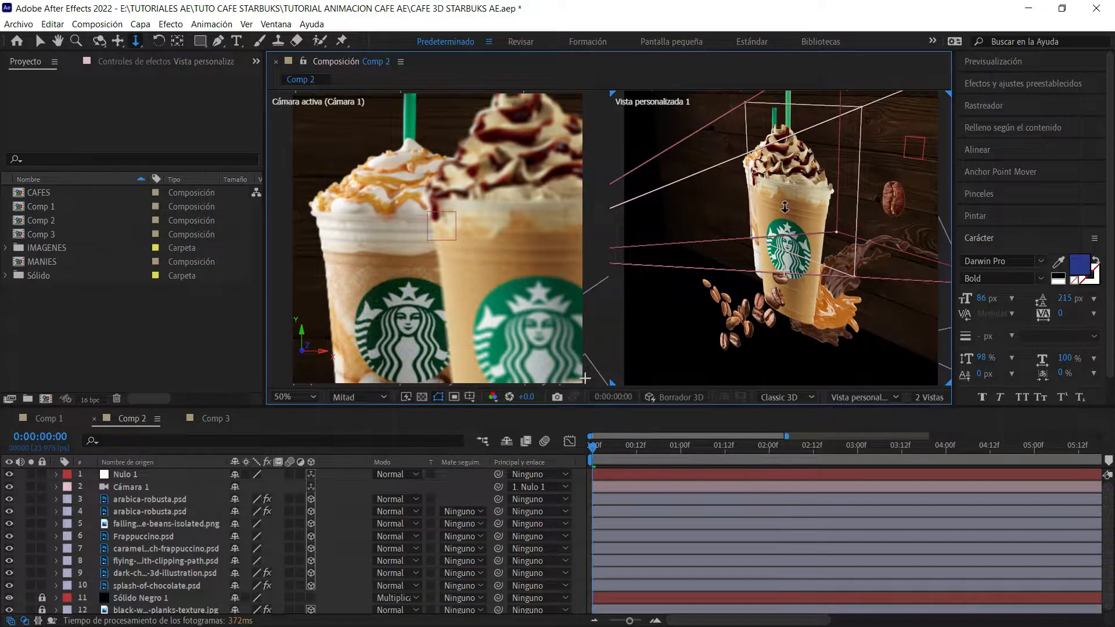
Step: Examine the finished example by orbiting the custom 3D view in Comp 2 and previewing the animation in Comp 3 and Comp 1
key(1)
drag(753, 208, 845, 213)
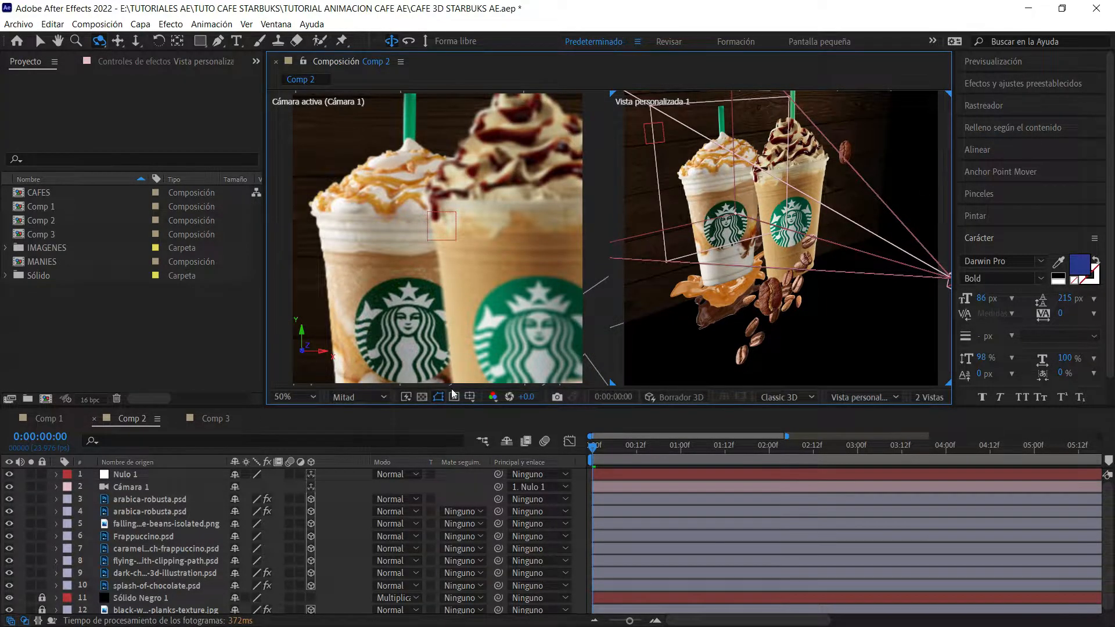
click(229, 422)
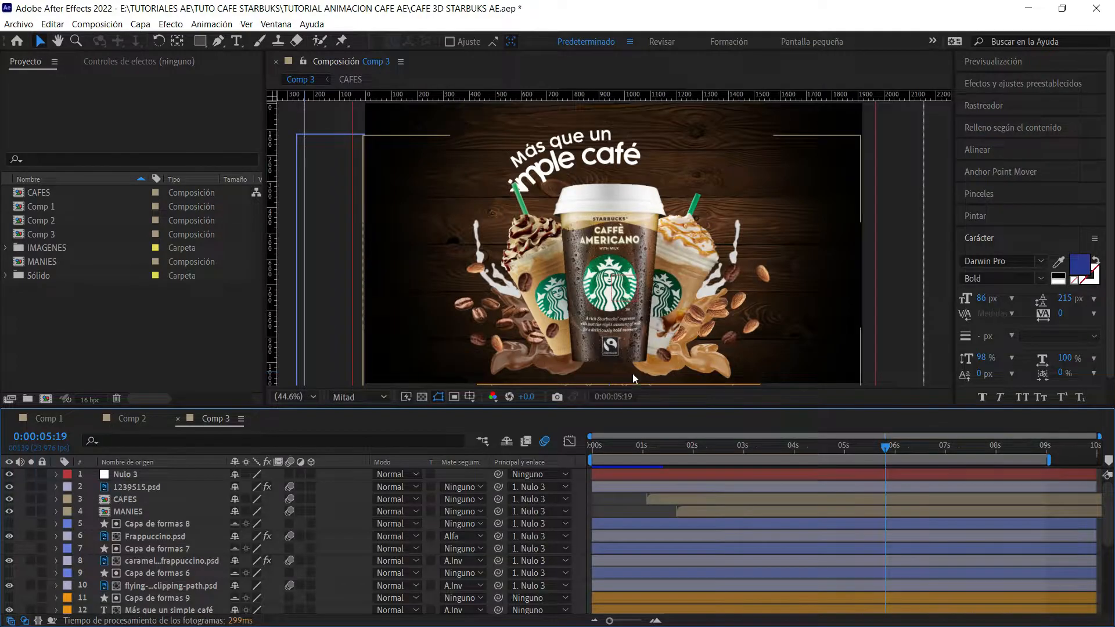
key(space)
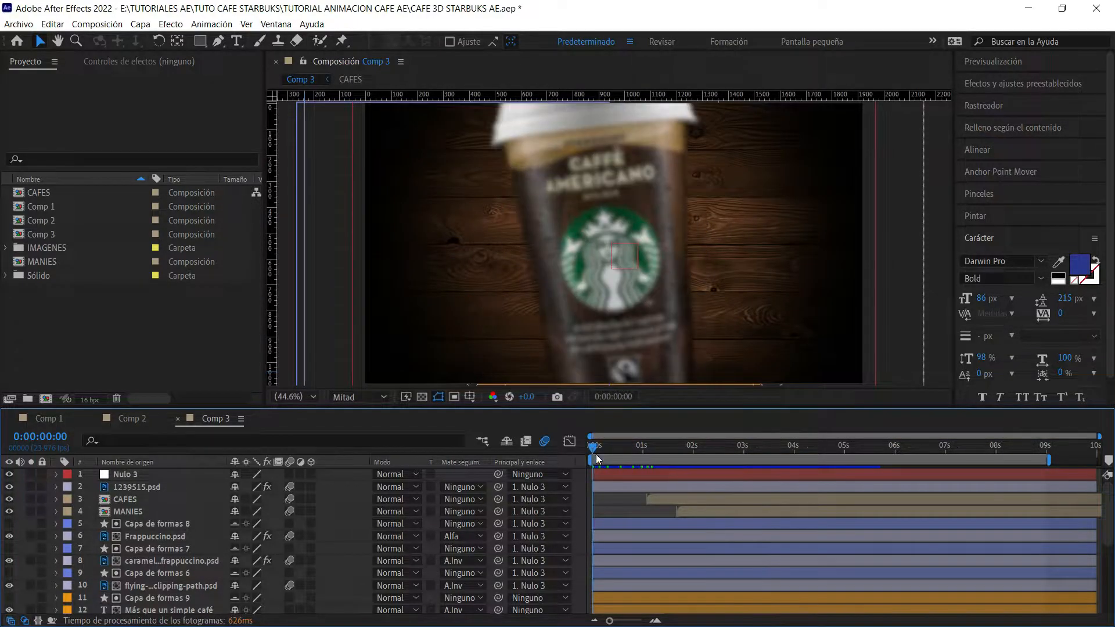
mouse_move(727, 455)
mouse_down()
mouse_move(795, 451)
mouse_move(866, 471)
mouse_move(760, 468)
mouse_move(735, 439)
mouse_up()
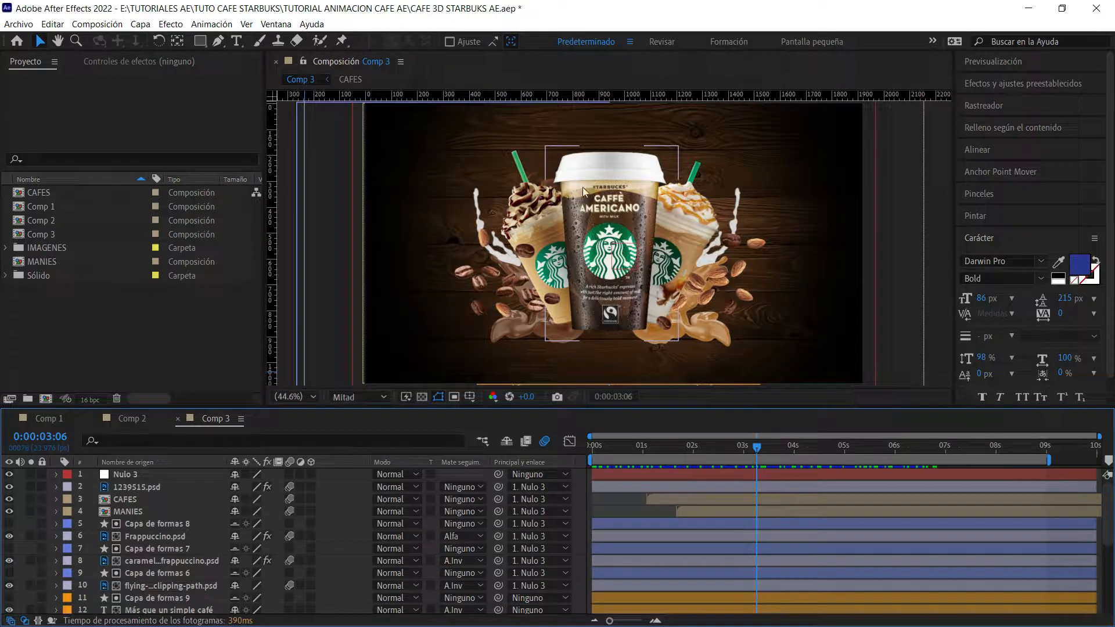
click(652, 446)
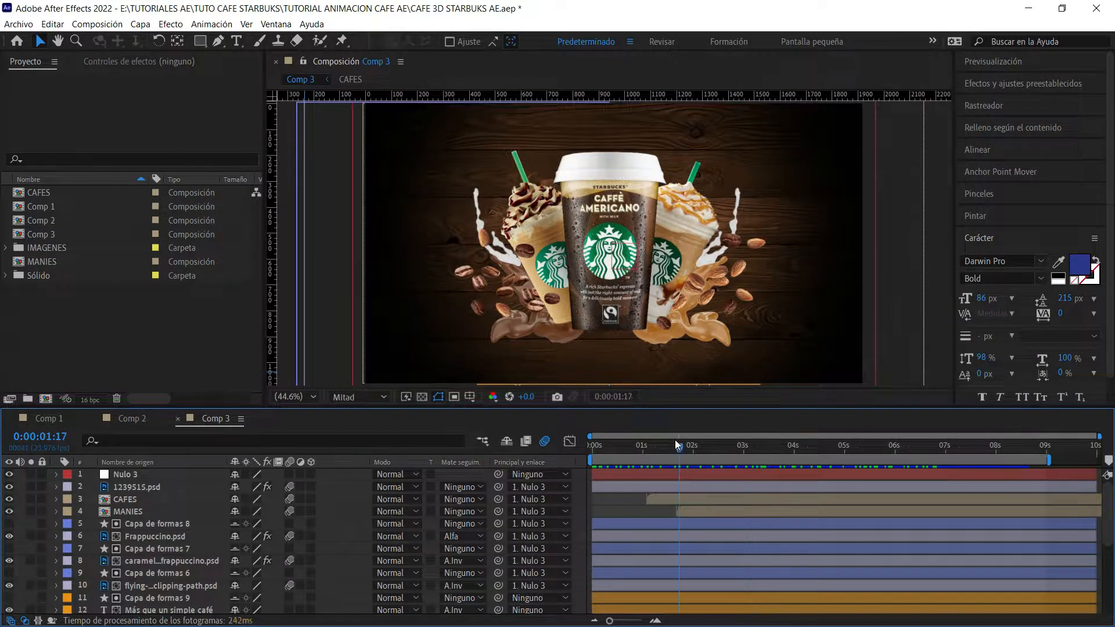
click(608, 446)
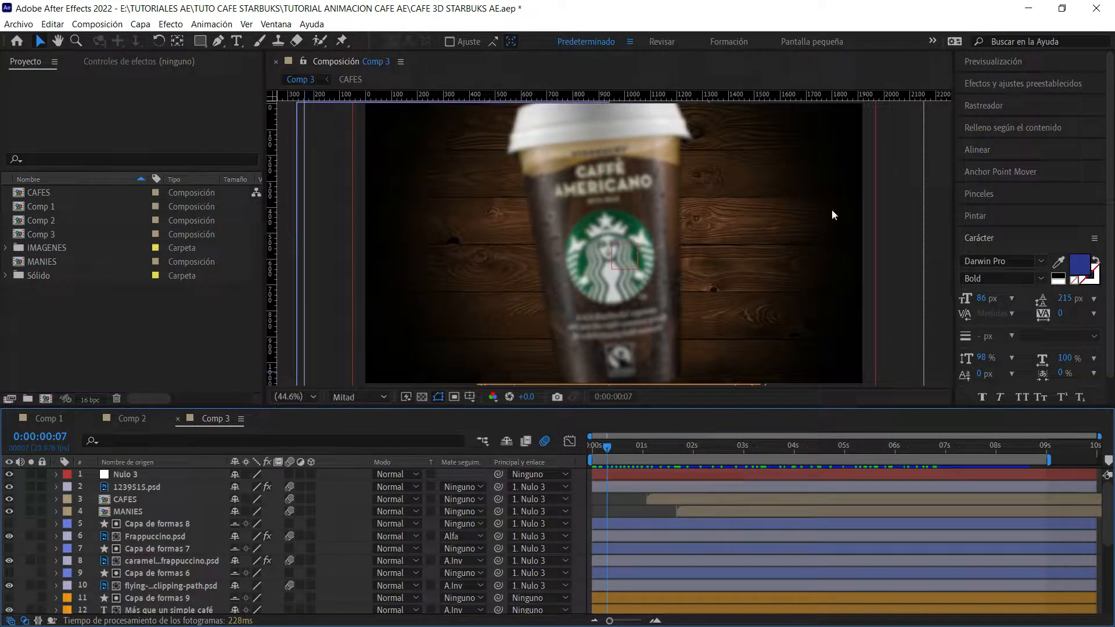
click(53, 419)
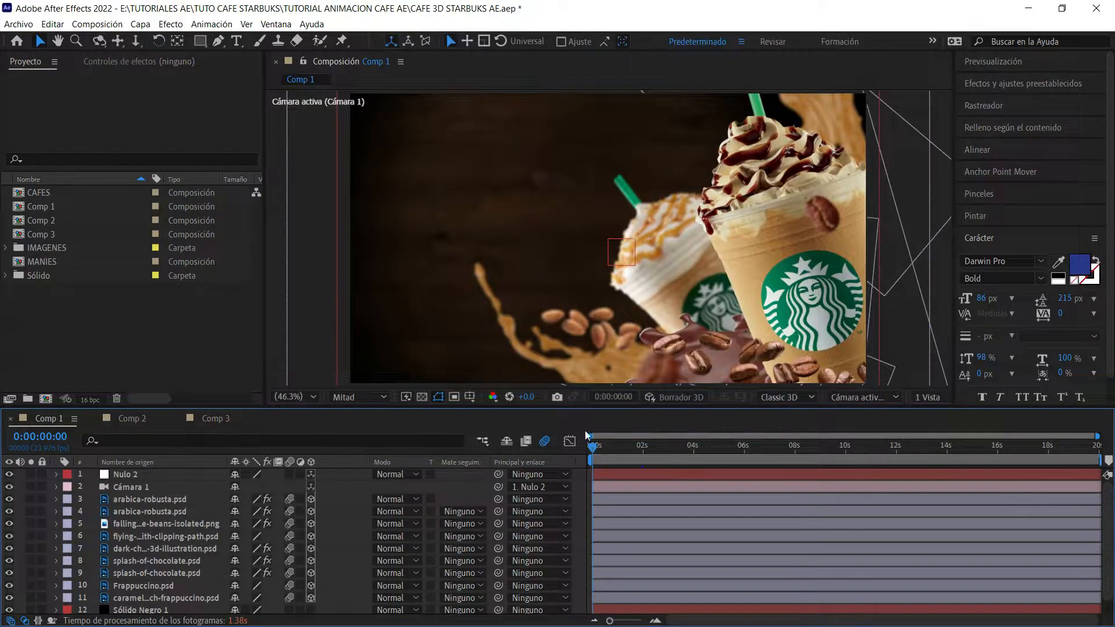
drag(610, 448, 483, 479)
Step: Create a new, empty project in place of the open CAFE 3D STARBUKS AE project
click(19, 24)
mouse_move(232, 39)
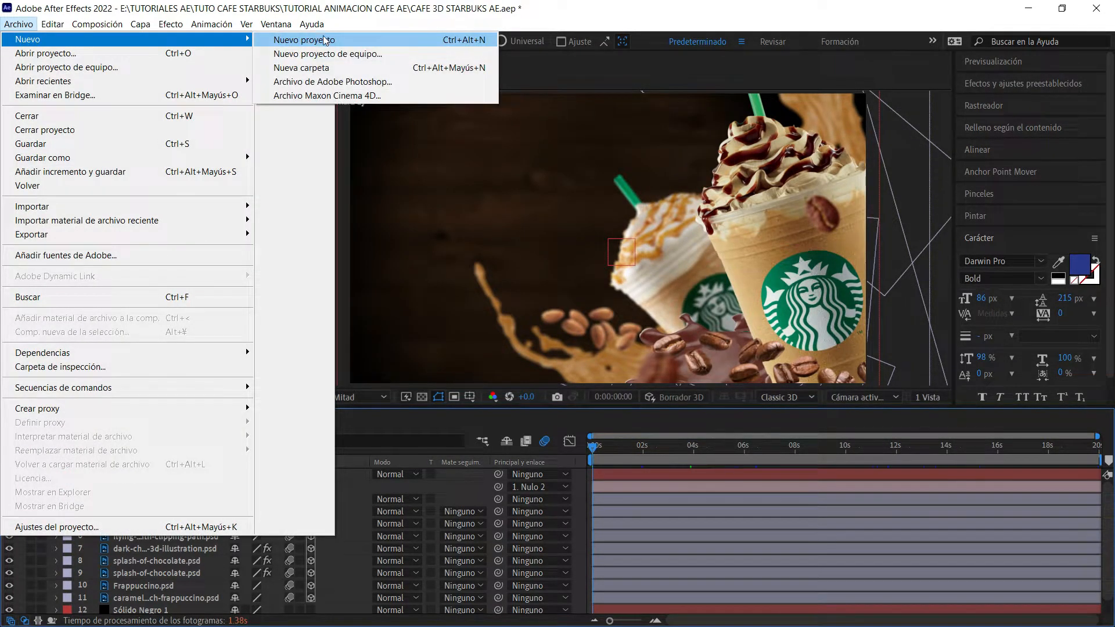
click(293, 40)
click(636, 337)
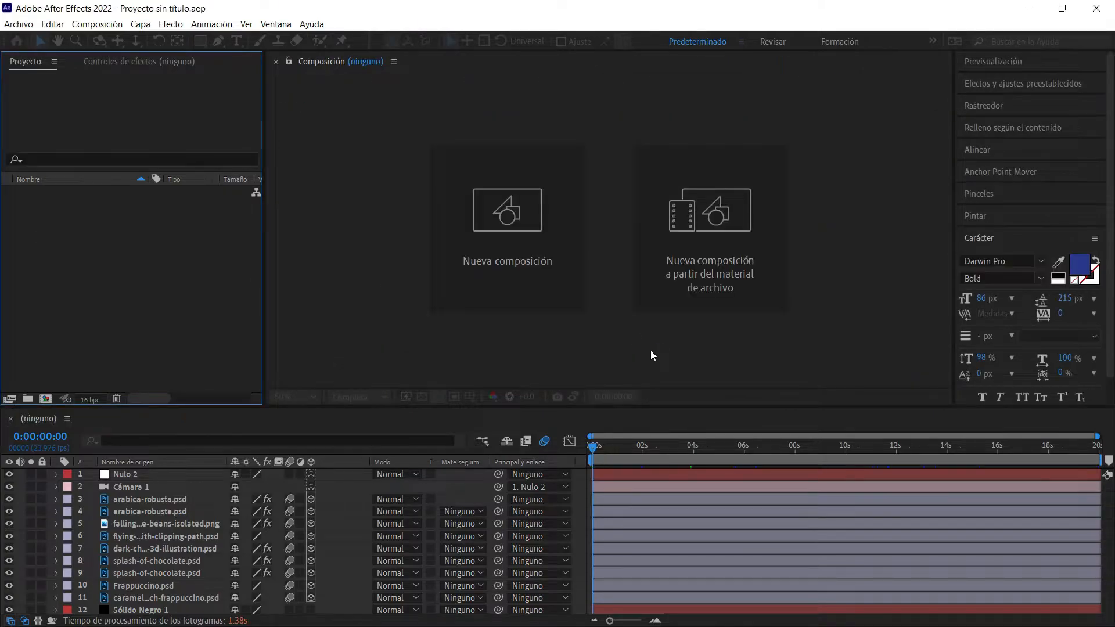
Step: Create a 1920 x 1080 px composition named FINAL RENDER at 29.97 fps with a duration of 0;00;10;00
click(463, 228)
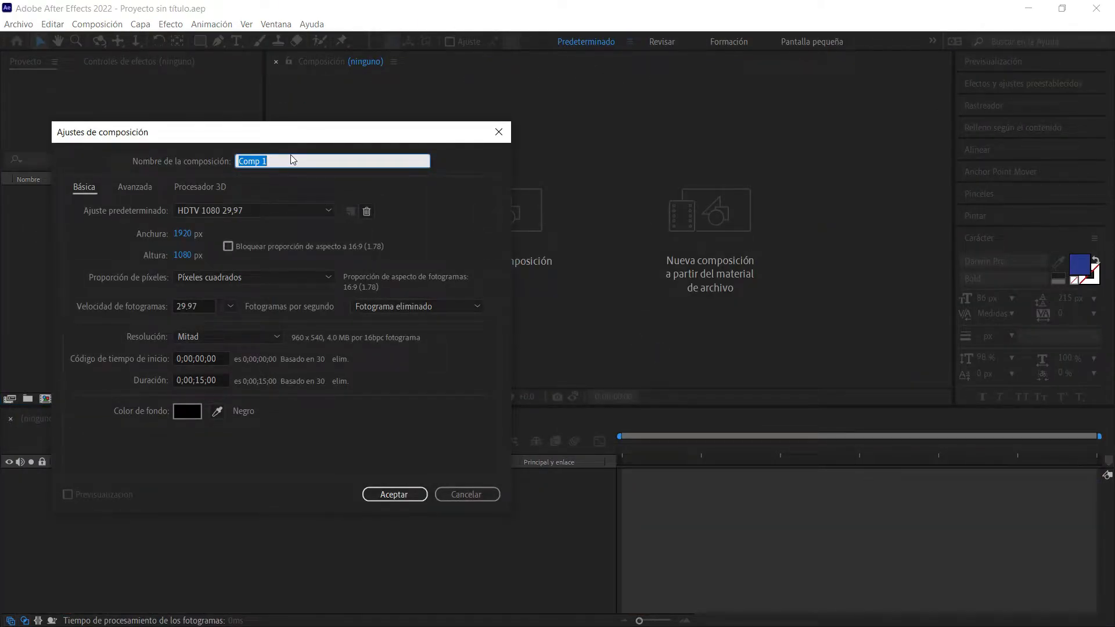
text(FINA)
click(205, 379)
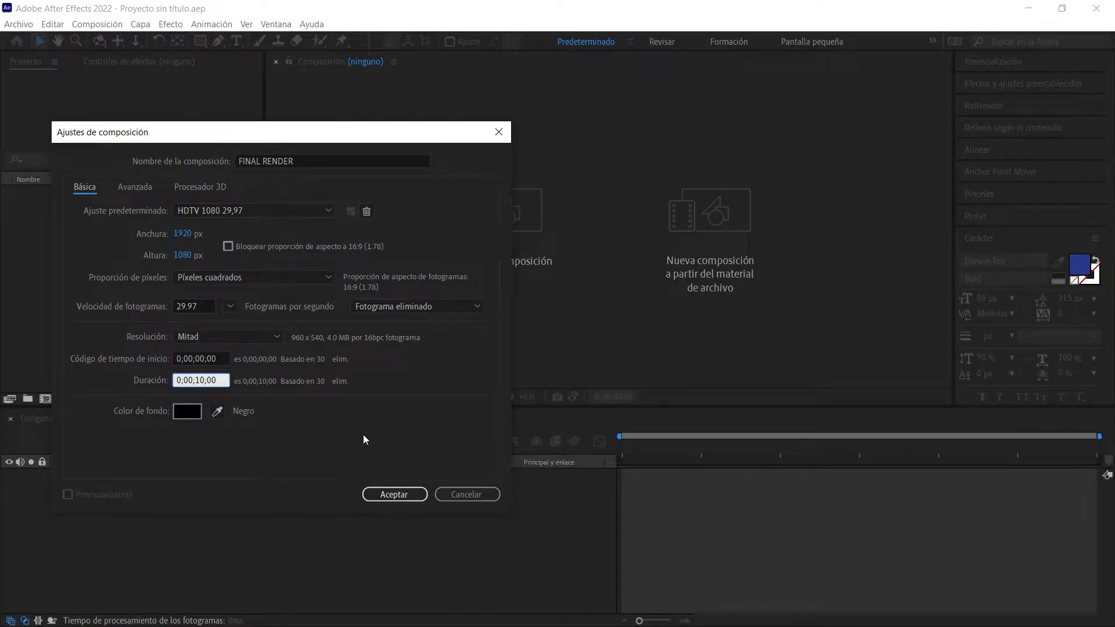
click(390, 494)
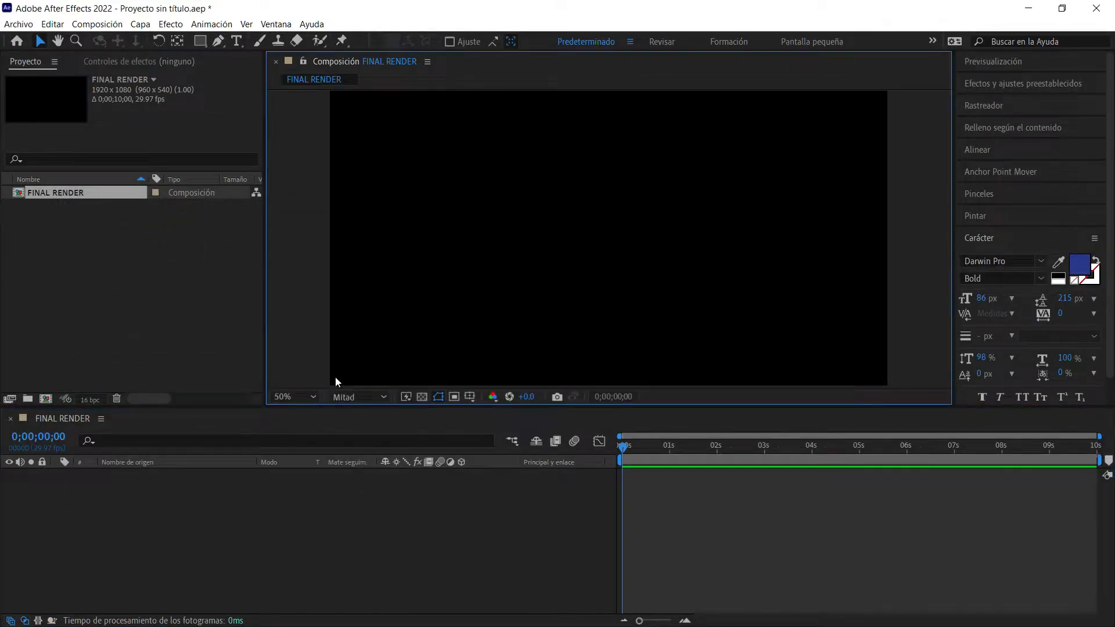
click(107, 241)
click(426, 214)
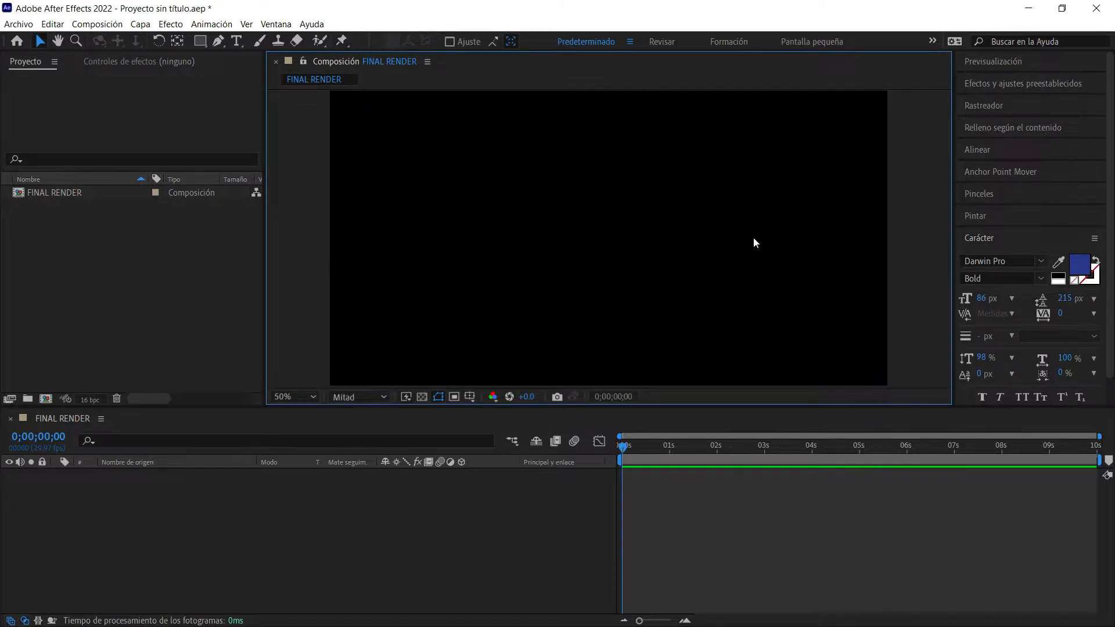
click(181, 247)
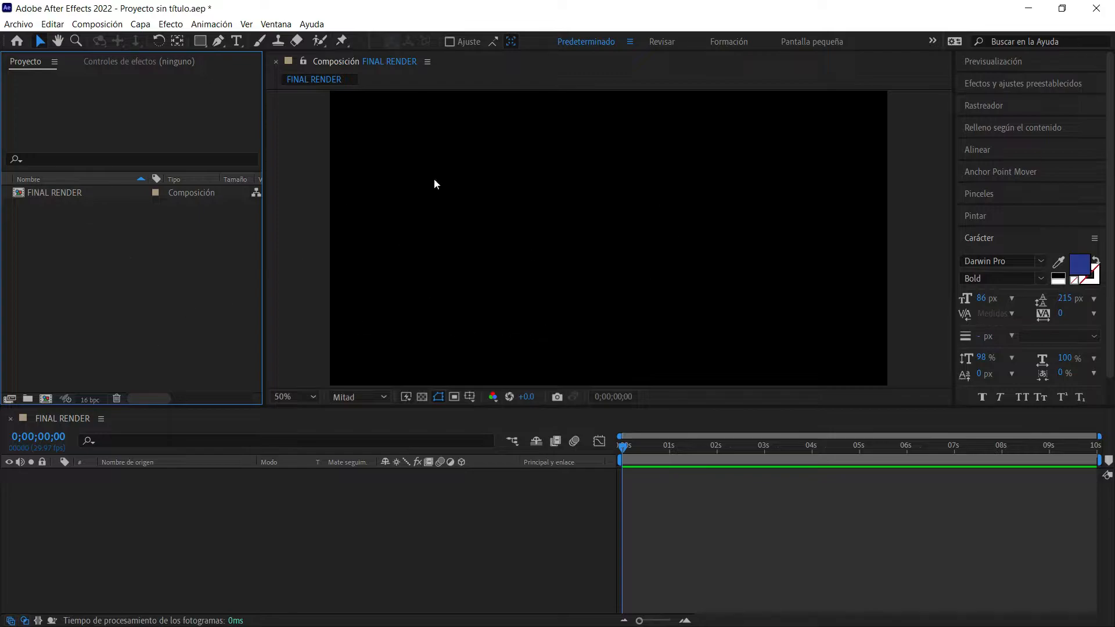
click(632, 269)
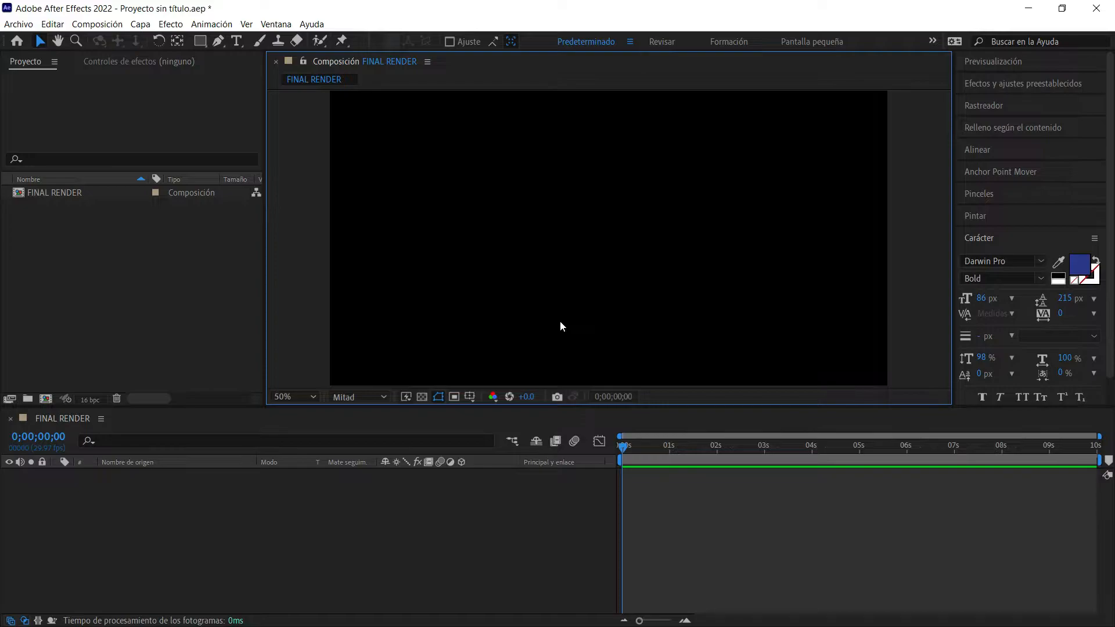
click(180, 312)
click(609, 207)
click(219, 241)
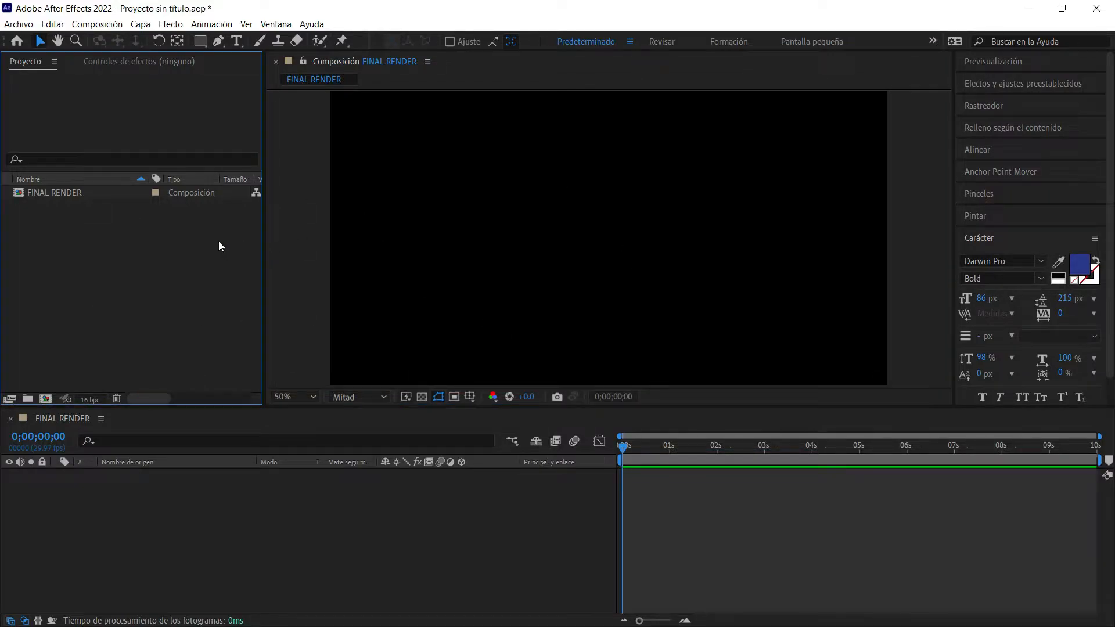
click(548, 249)
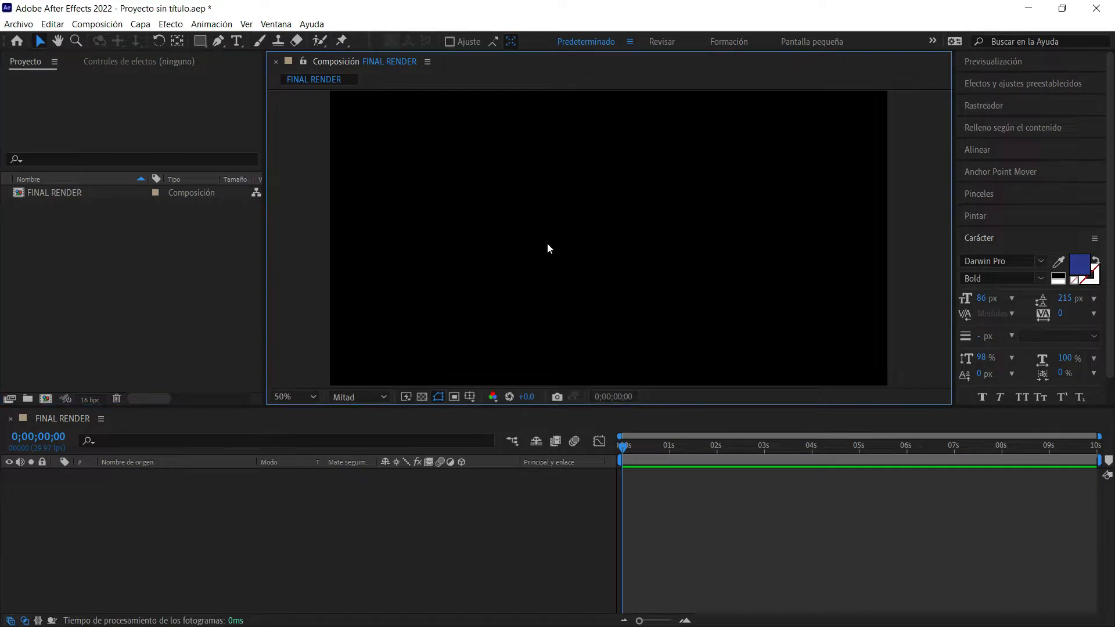
Step: Start a file import and browse on drive E: to TUTORIALES AE > TUTO CAFE STARBUKS > TUTORIAL ANIMACION CAFE AE
double_click(166, 273)
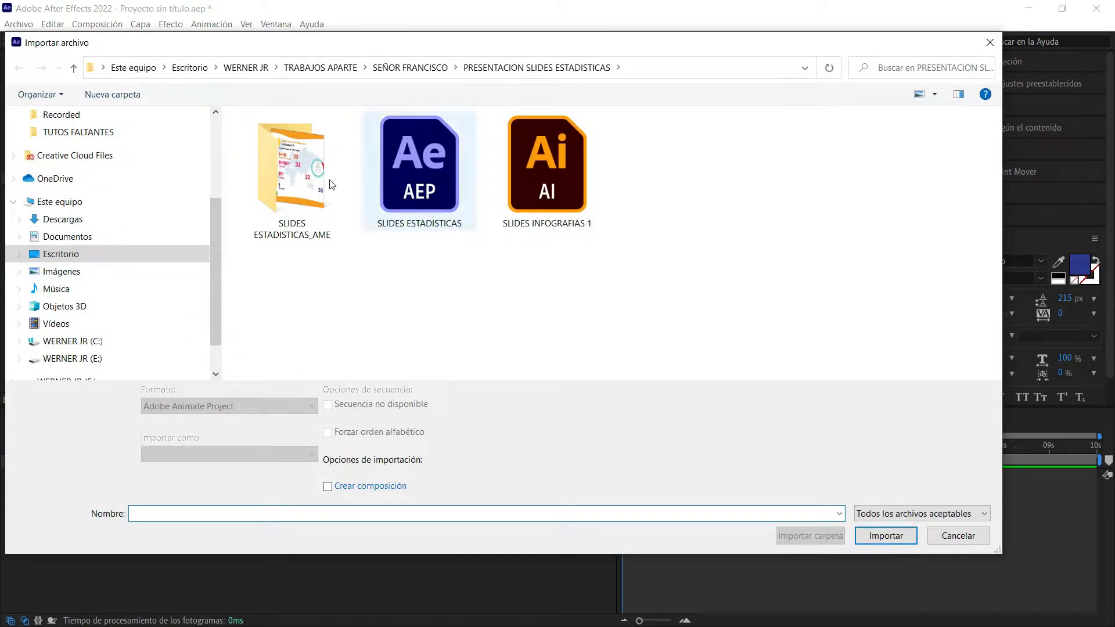
click(83, 355)
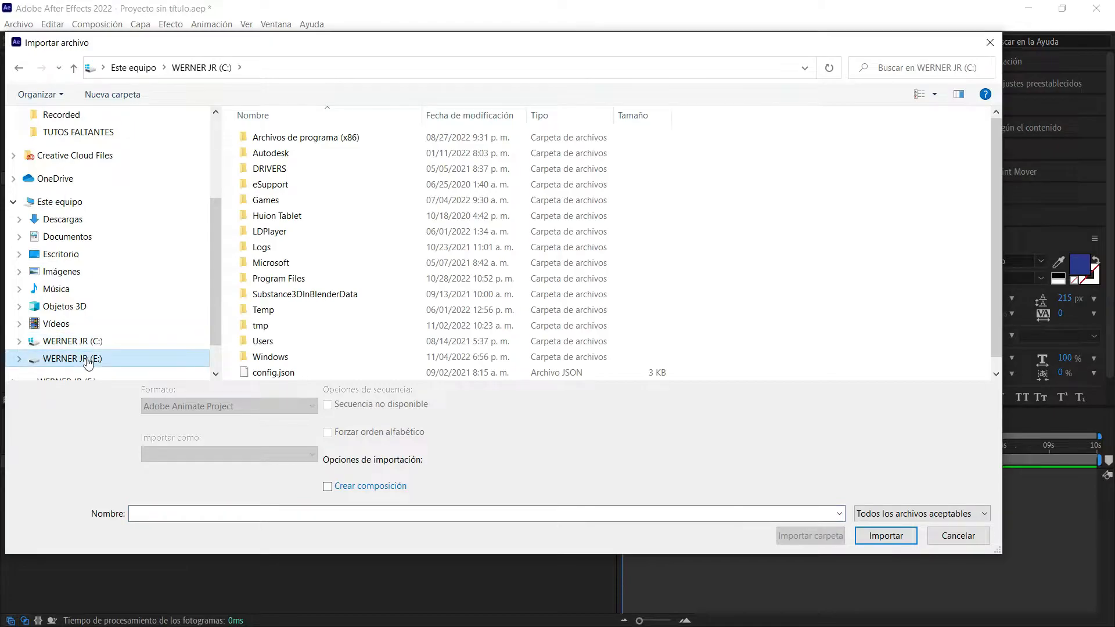
scroll(321, 249, down, 2)
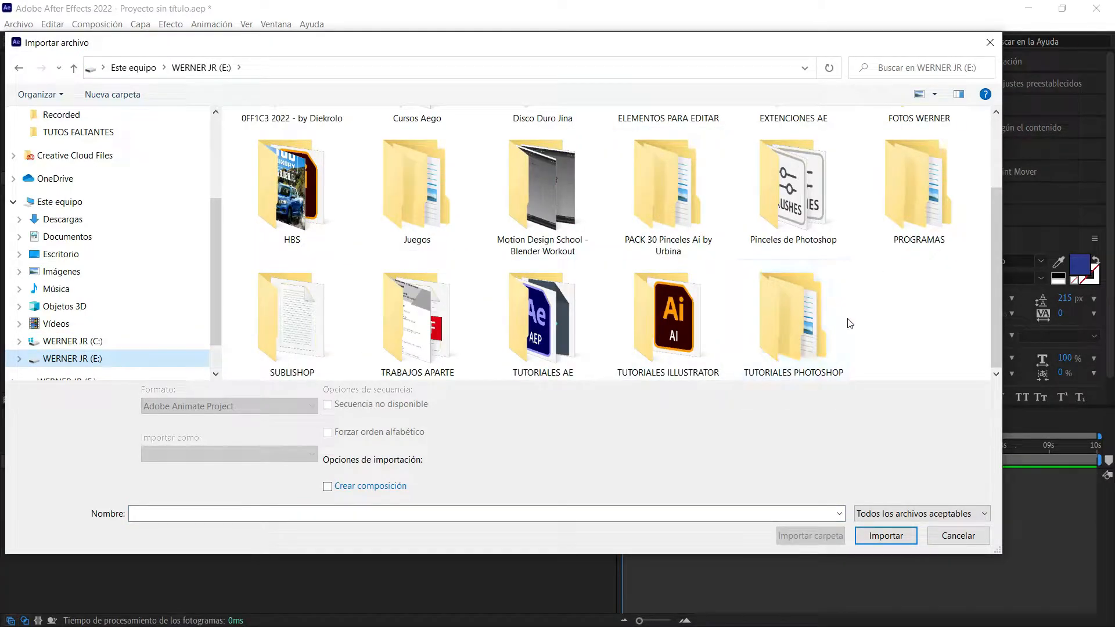
click(544, 299)
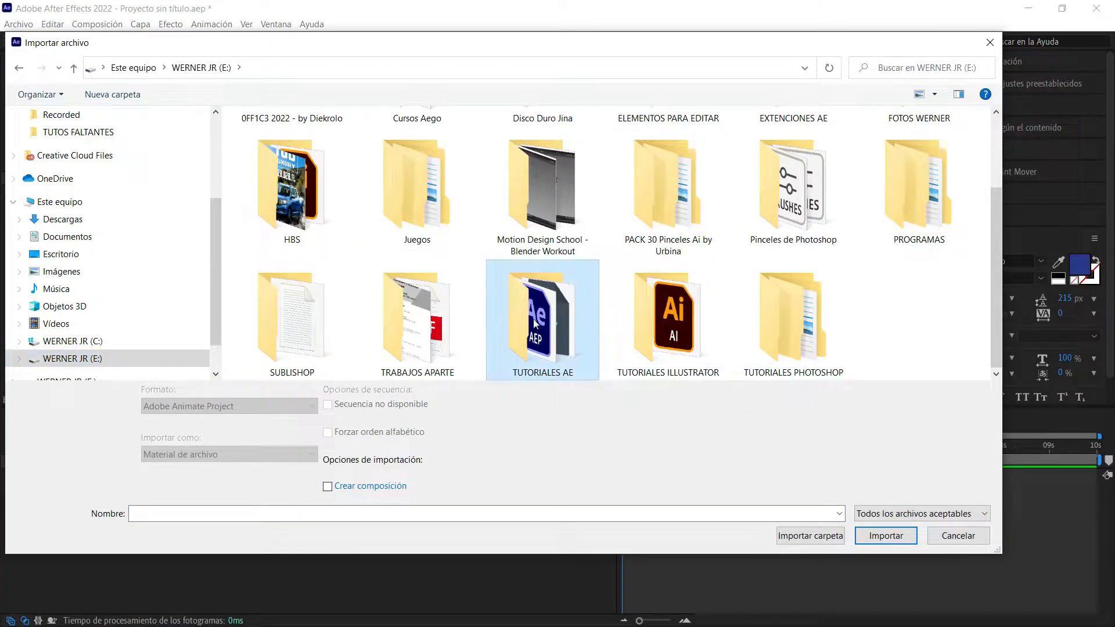
double_click(552, 318)
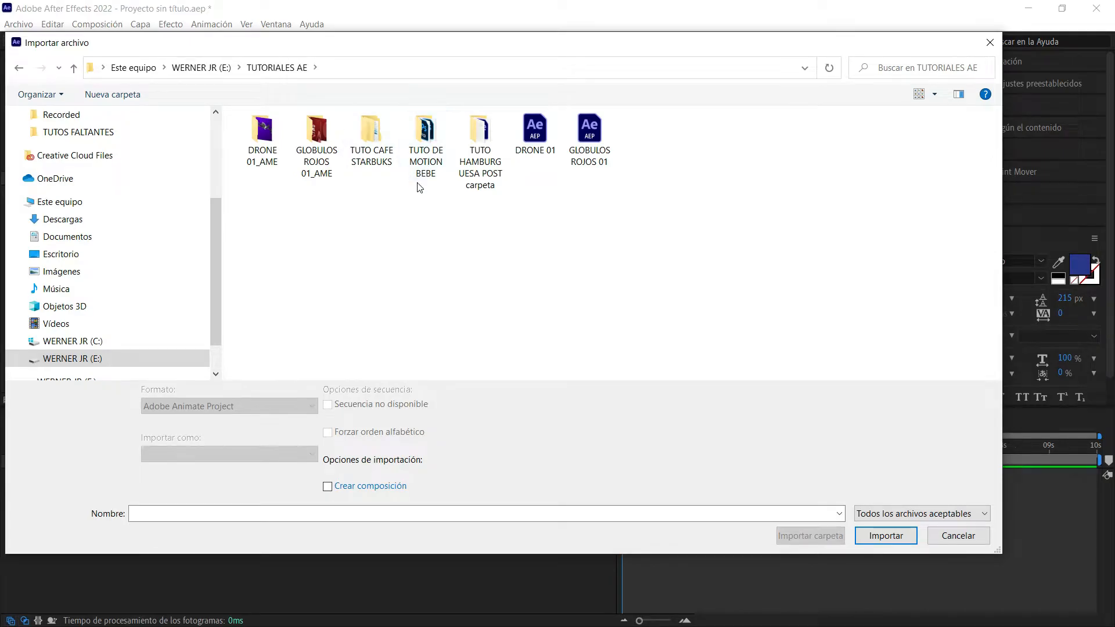
double_click(420, 146)
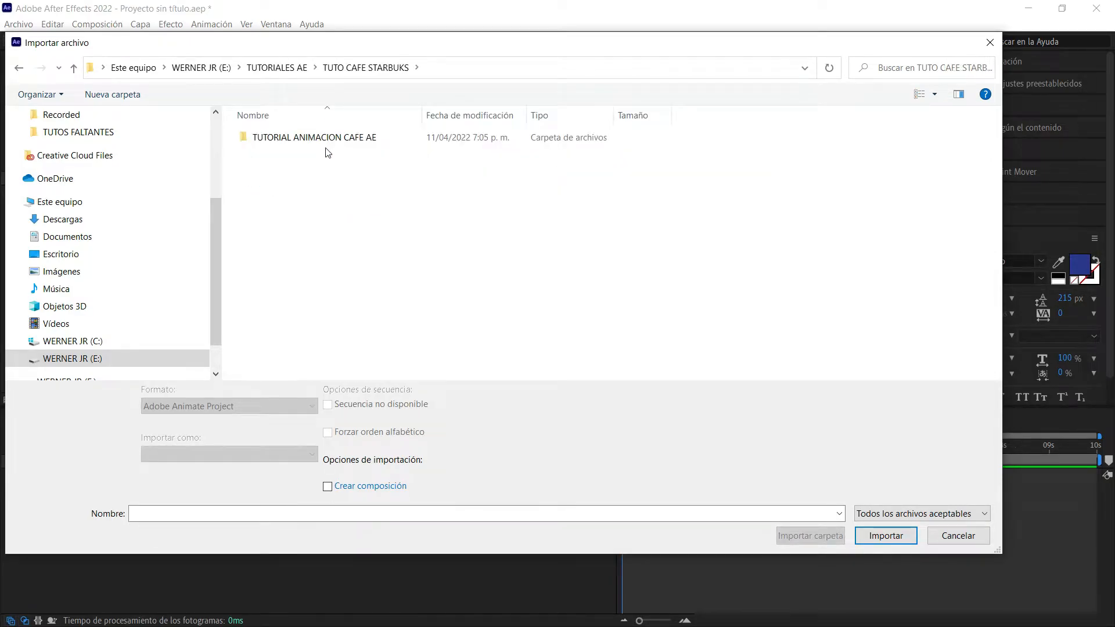
double_click(321, 140)
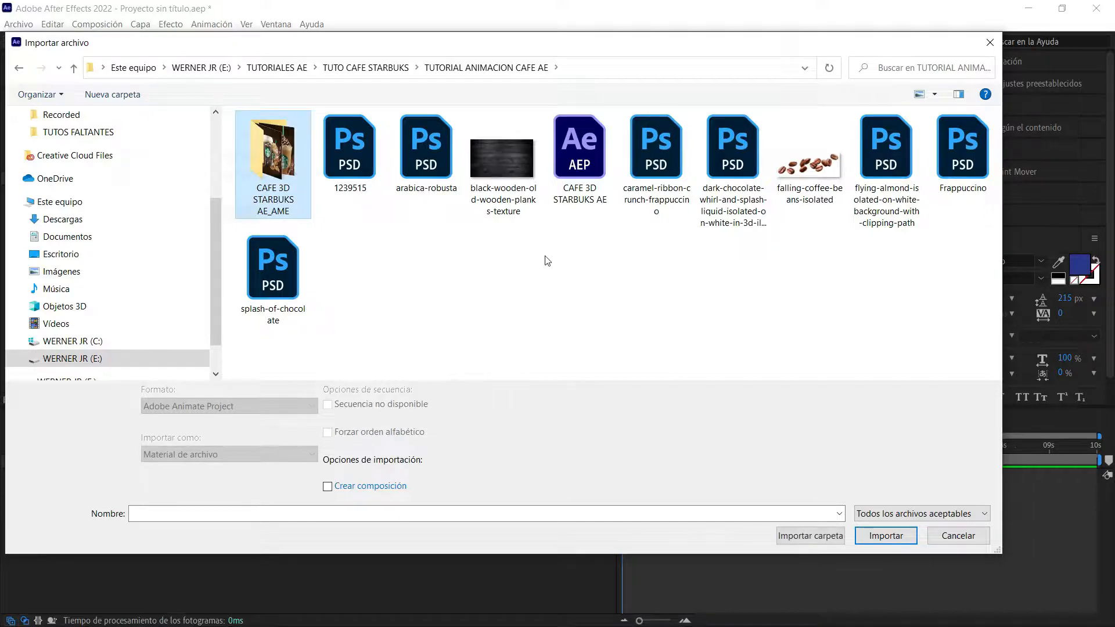
Step: Import every file in the folder, including splash-of-chocolate and the CAFE 3D STARBUKS AE project, leaving out the CAFE 3D STARBUKS AE_AME subfolder
click(245, 136)
click(356, 252)
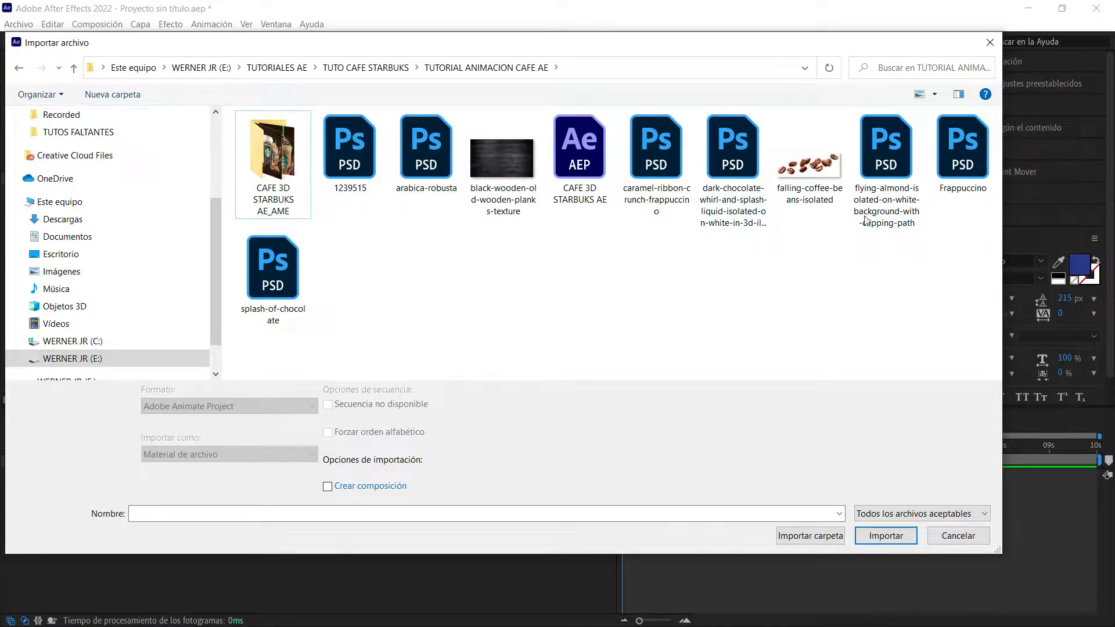
drag(348, 348, 976, 152)
ctrl+click(277, 318)
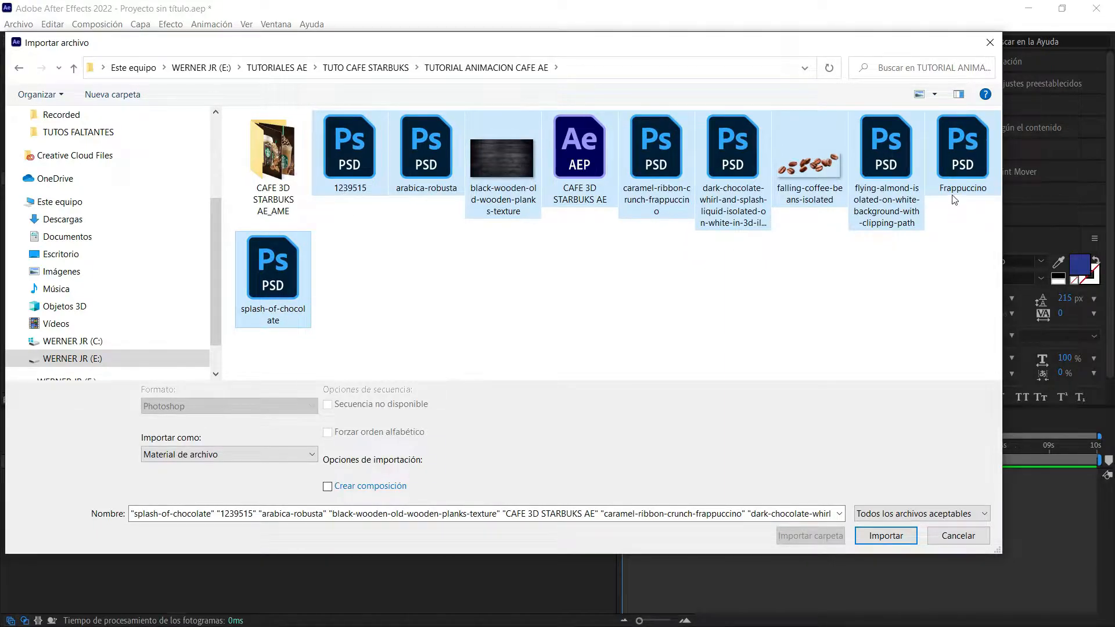
drag(566, 49, 611, 72)
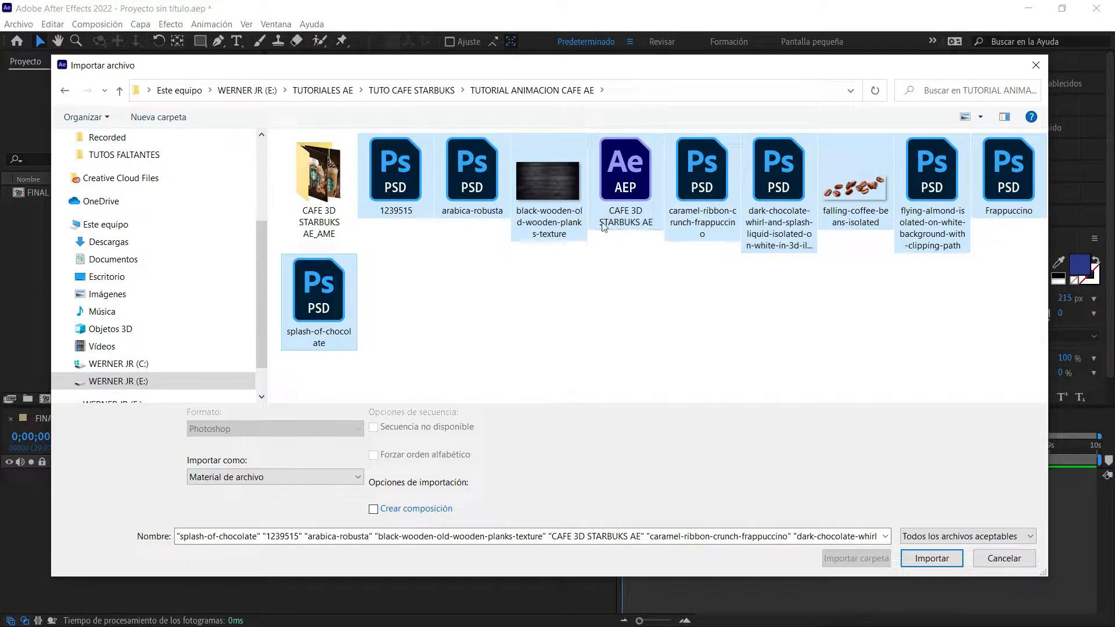
click(932, 558)
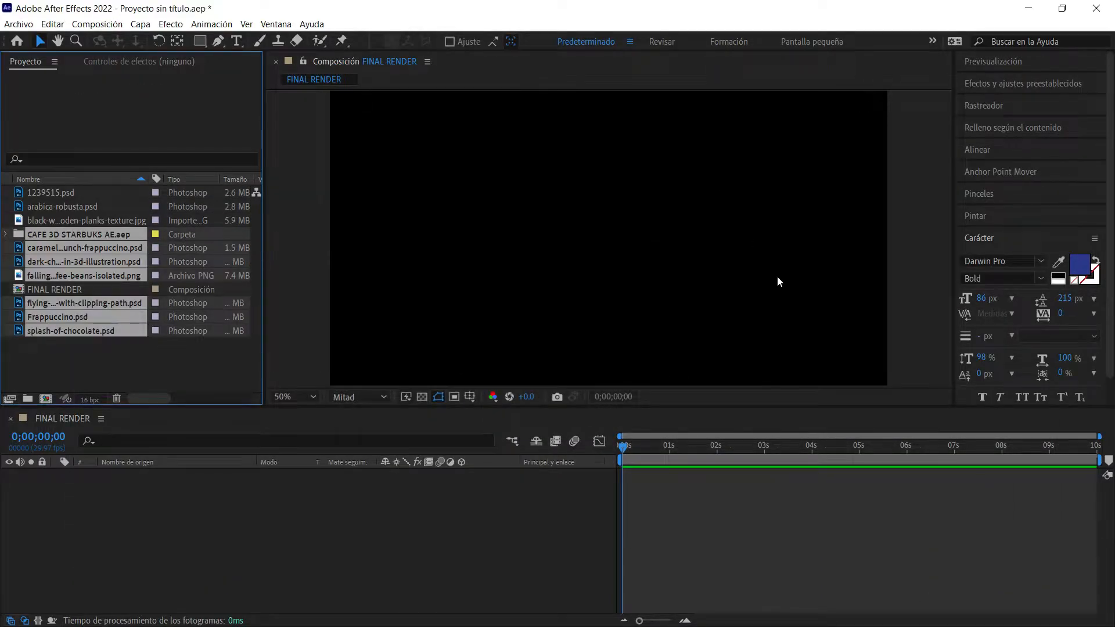
Step: Widen the project item list and look through the first imported items, from 1239515.psd to the CAFE 3D STARBUKS AE.aep folder
click(147, 371)
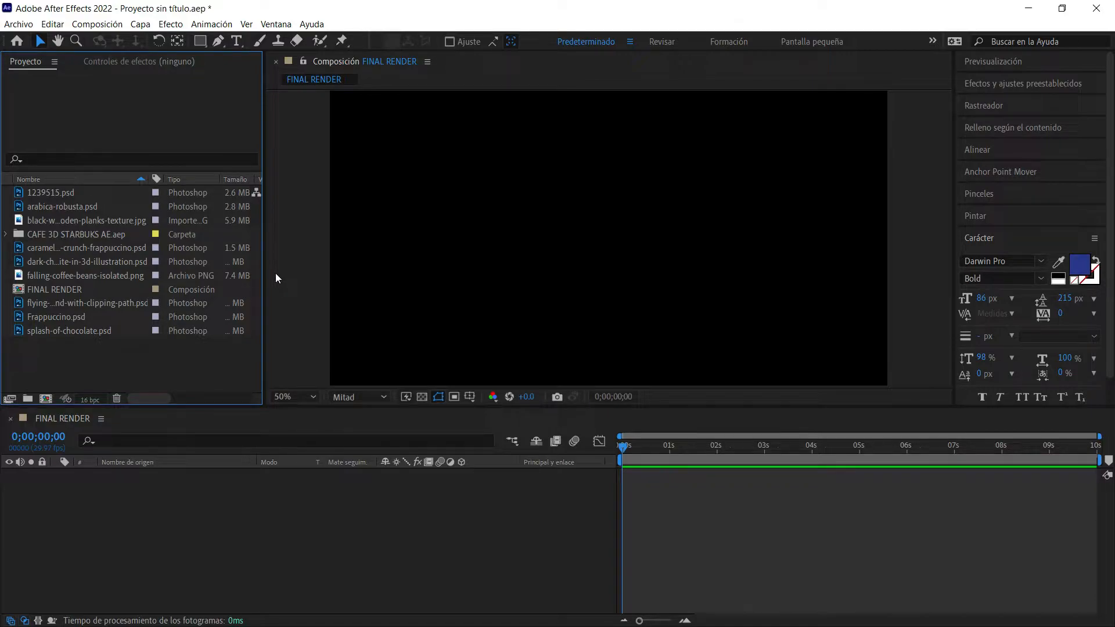
drag(262, 274, 364, 269)
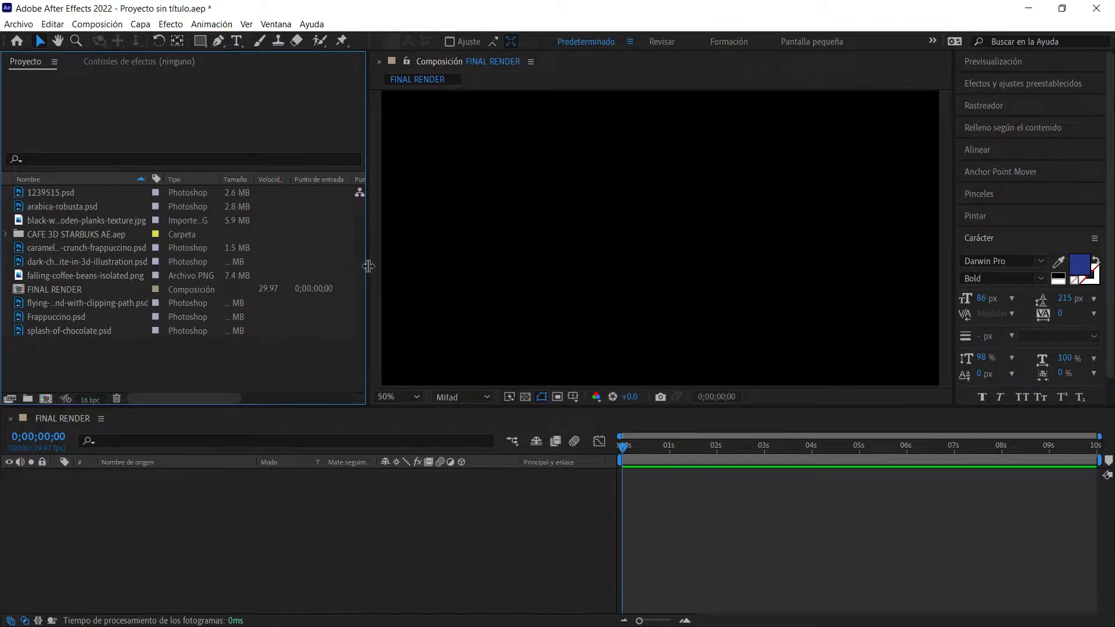
click(64, 192)
click(57, 207)
click(53, 196)
click(63, 220)
click(67, 234)
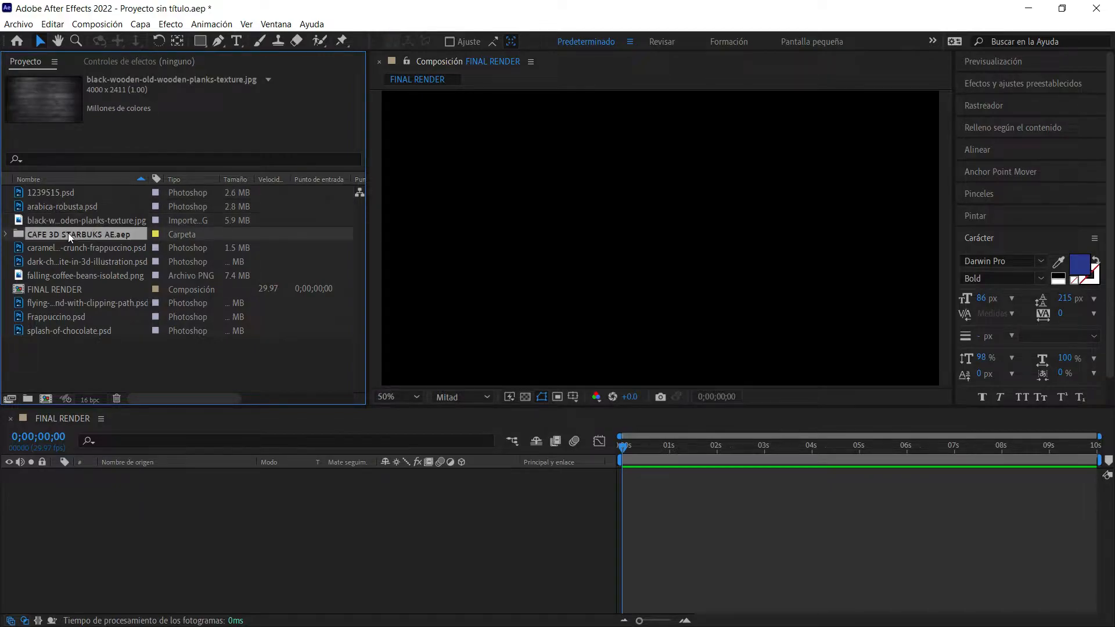
Step: Create a new project folder named IMAGEN at the top level of the project
click(61, 356)
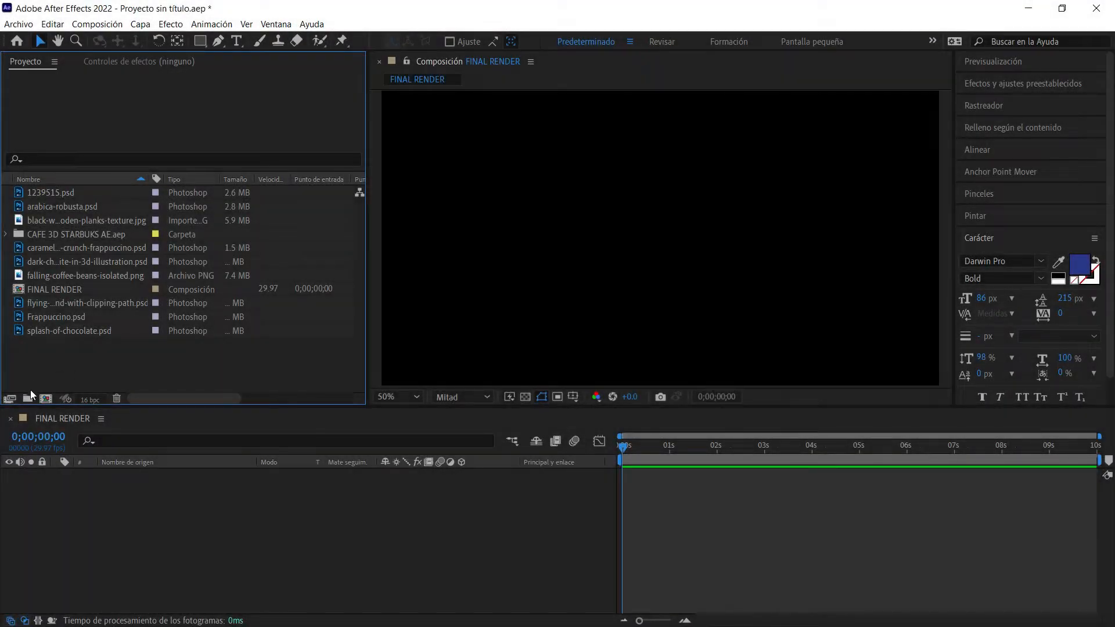
click(28, 399)
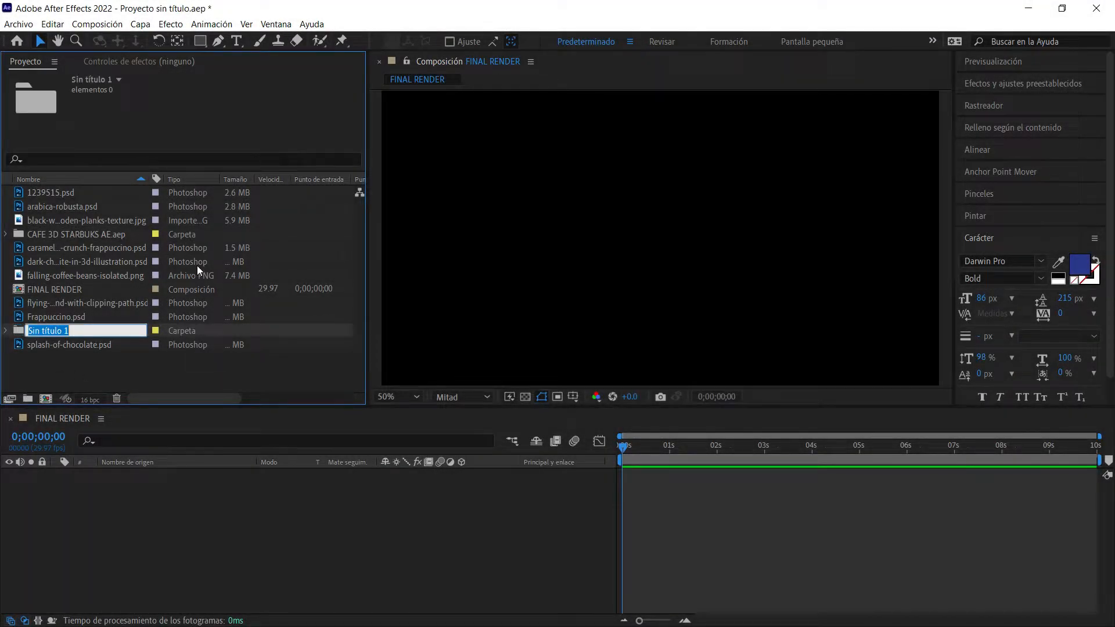
text(IMAGEN)
key(Return)
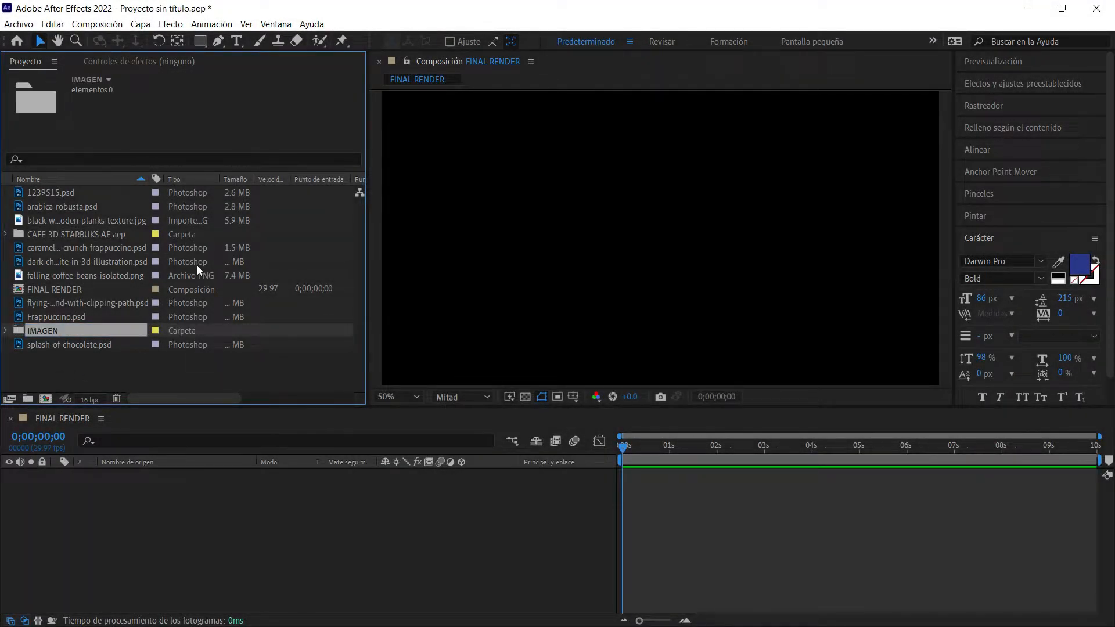
Step: Move Frappuccino.psd, 1239515.psd, arabica-robusta.psd and the black wooden planks texture into the IMAGEN folder
click(81, 339)
click(74, 321)
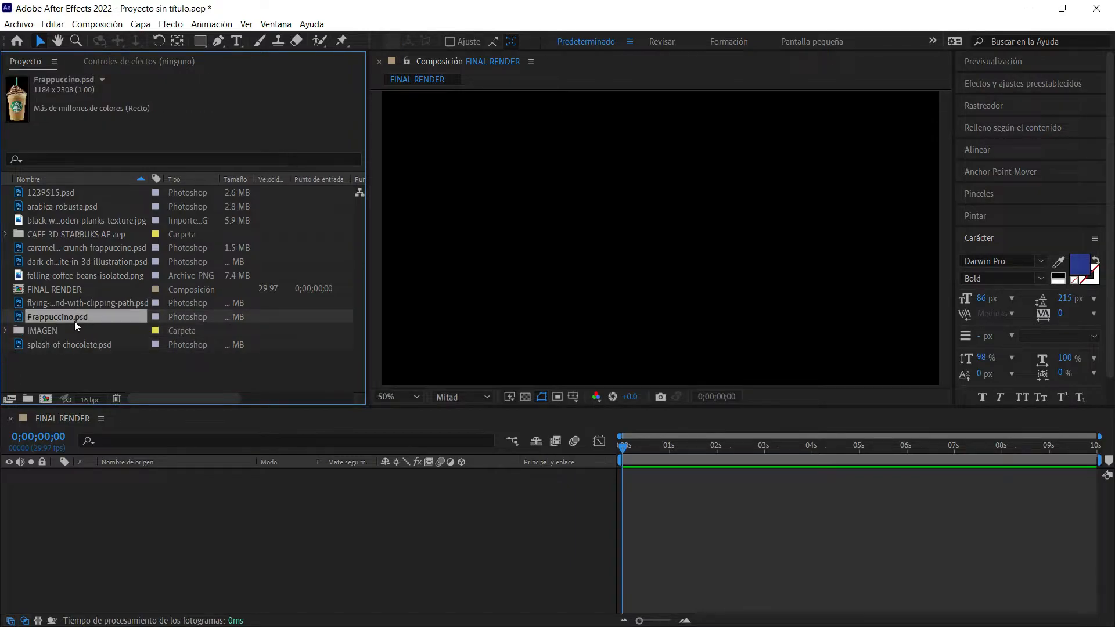
click(48, 302)
drag(58, 313, 40, 333)
click(57, 205)
click(50, 192)
drag(50, 193, 64, 316)
click(61, 191)
drag(51, 189, 61, 302)
click(52, 192)
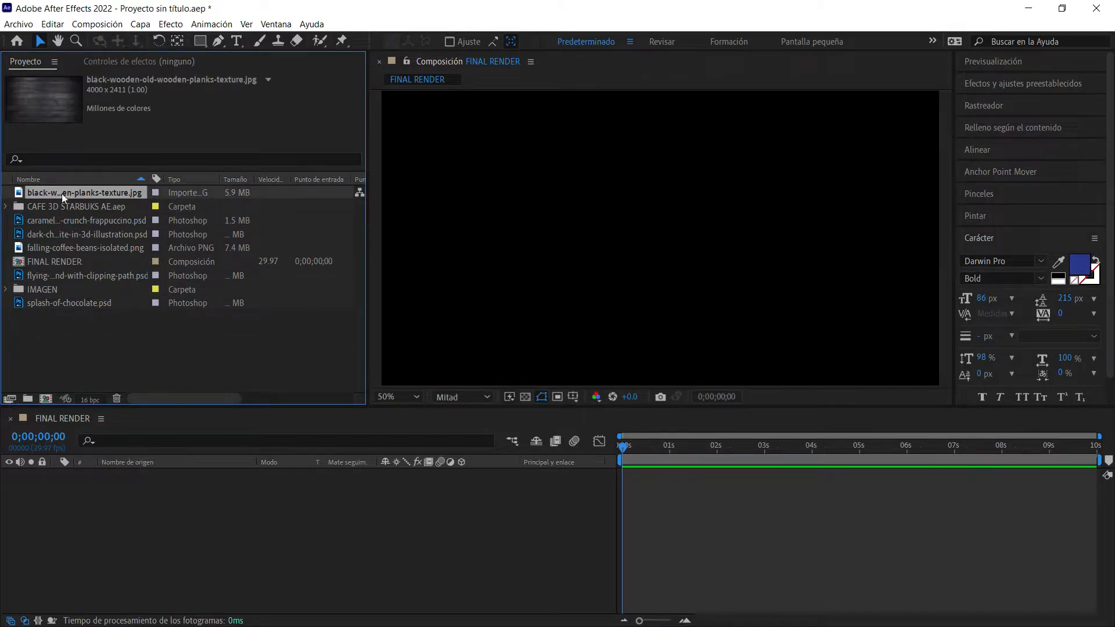
drag(50, 189, 55, 286)
Step: Move the remaining images, from caramel-ribbon-crunch-frappuccino.psd through splash-of-chocolate.psd, into the IMAGEN folder
click(27, 206)
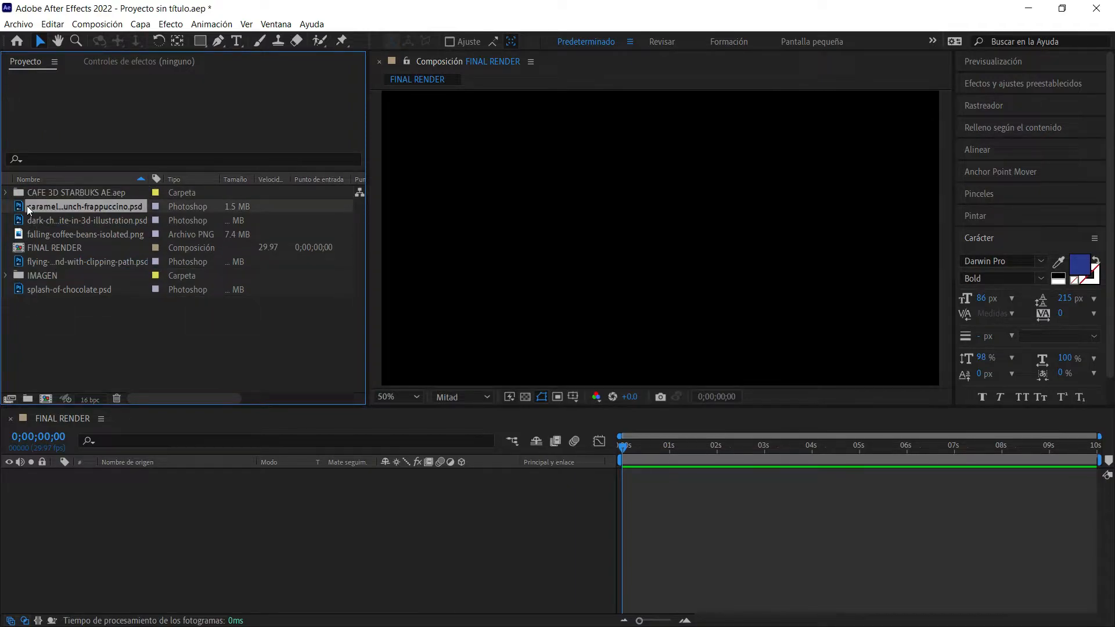
shift+click(56, 221)
shift+click(50, 232)
drag(50, 232, 43, 275)
click(61, 220)
mouse_move(64, 221)
mouse_down()
mouse_move(59, 234)
mouse_move(56, 219)
mouse_up()
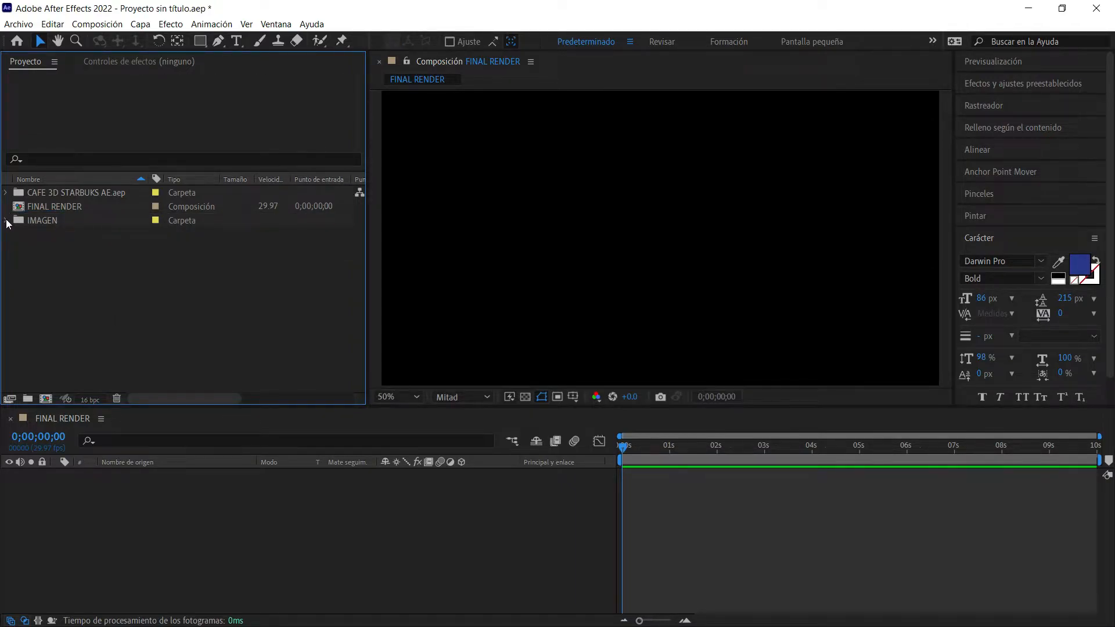
Step: Expand the IMAGEN folder and preview its images from 1239515.psd to falling-coffee-beans-isolated.png
click(7, 221)
click(82, 232)
click(88, 247)
click(99, 262)
click(96, 278)
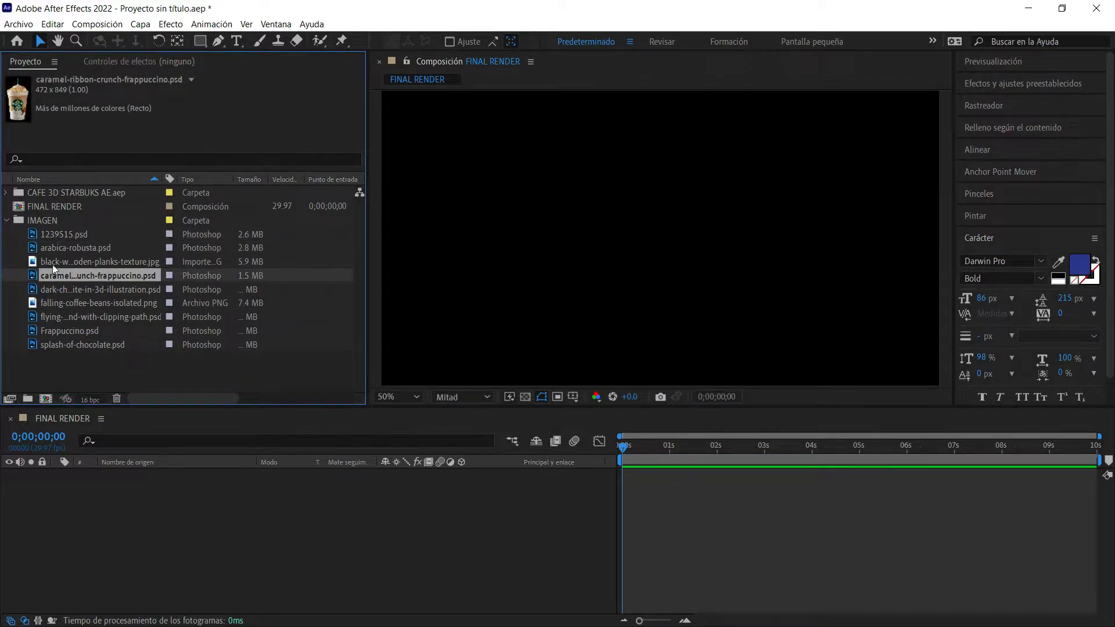
click(82, 288)
click(89, 300)
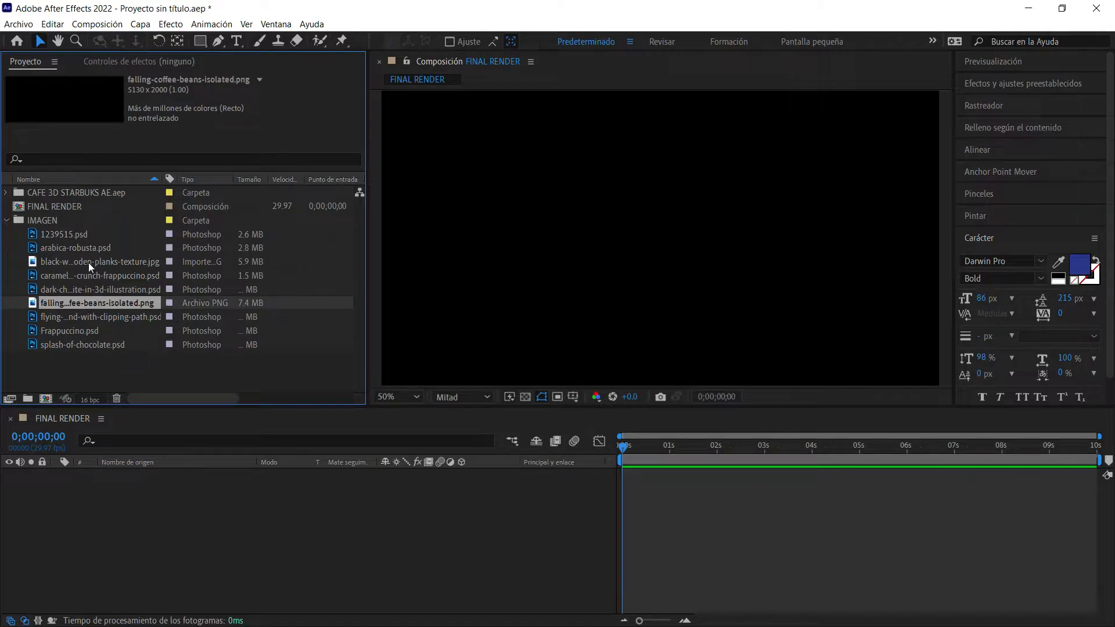
click(15, 249)
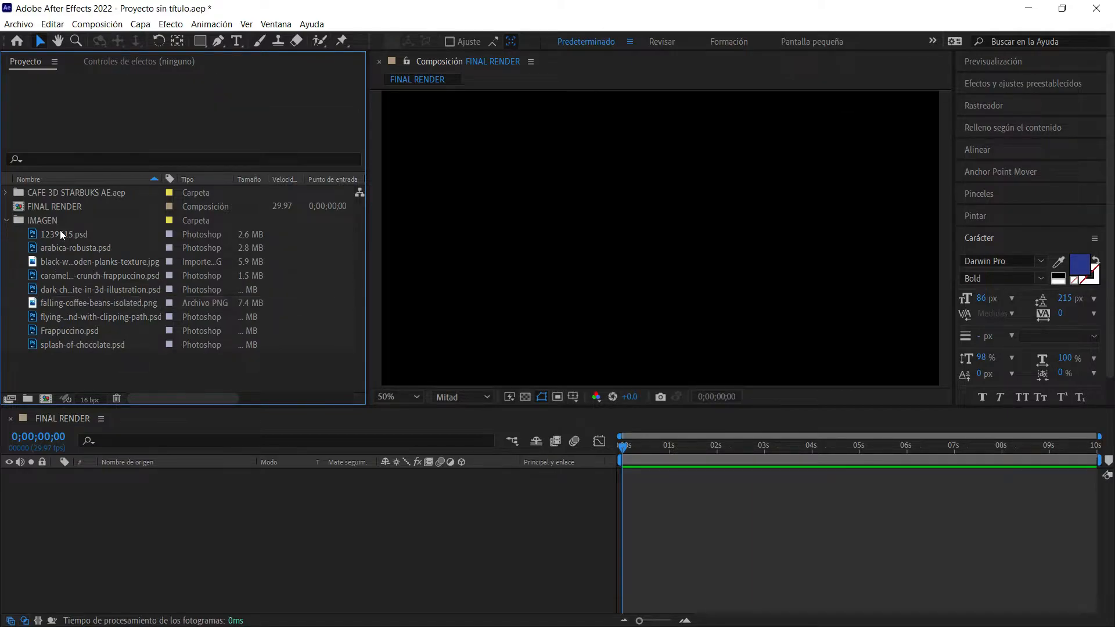
Step: Create a folder named SPLASH and place it inside the IMAGEN folder
click(28, 400)
text(SPLAS)
key(Return)
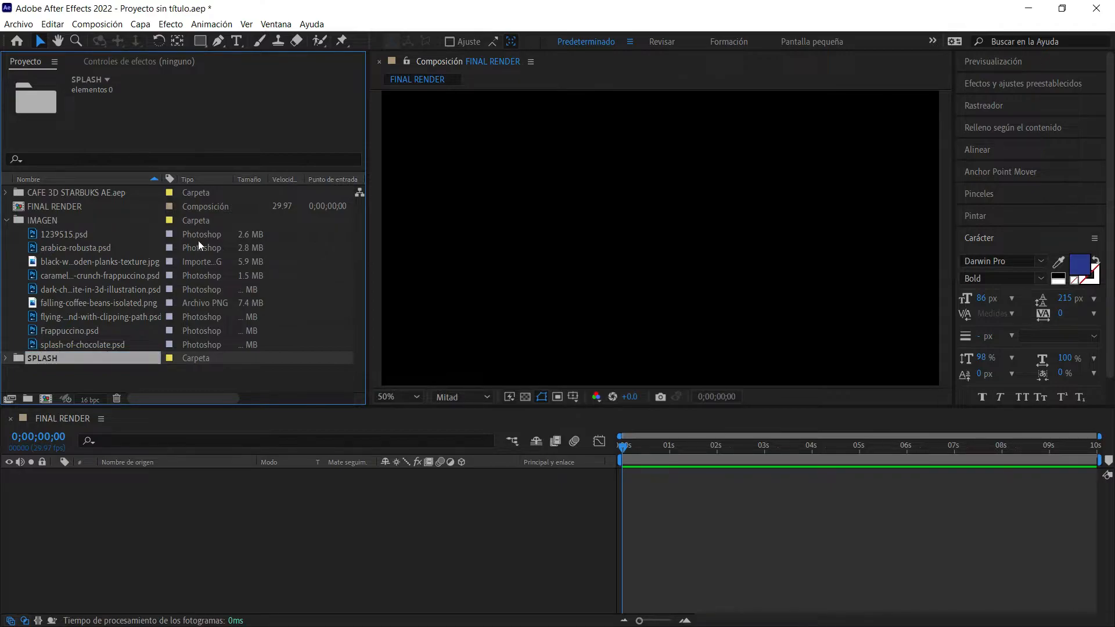
drag(44, 356, 64, 226)
Step: Move splash-of-chocolate.psd and the dark chocolate 3D illustration PSD into the SPLASH folder, then collapse that folder
click(47, 358)
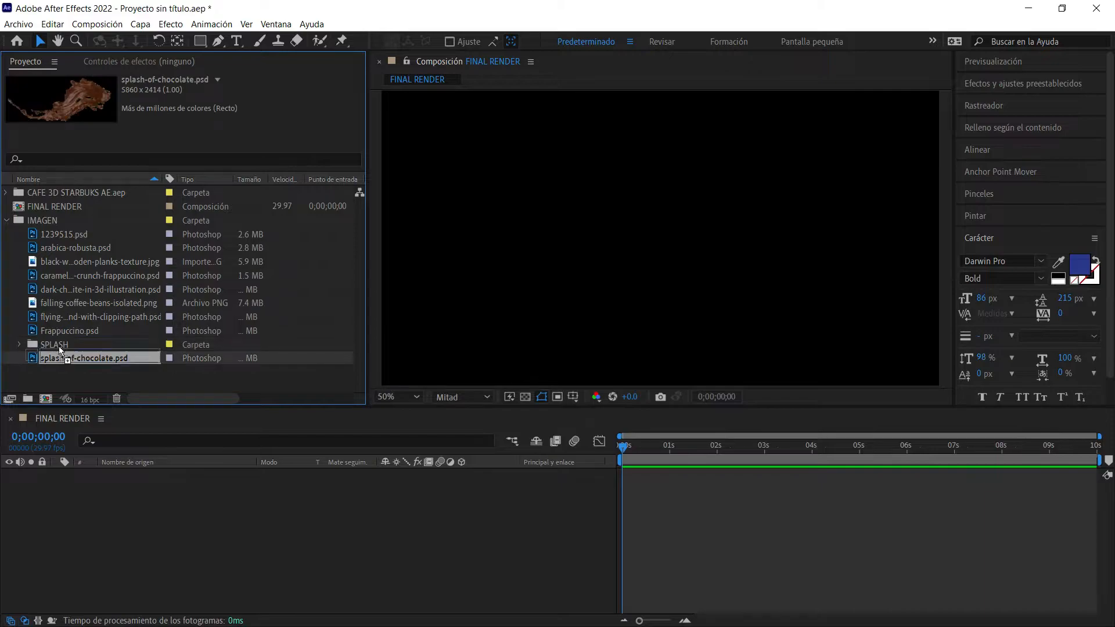
drag(46, 359, 55, 344)
click(62, 317)
click(61, 302)
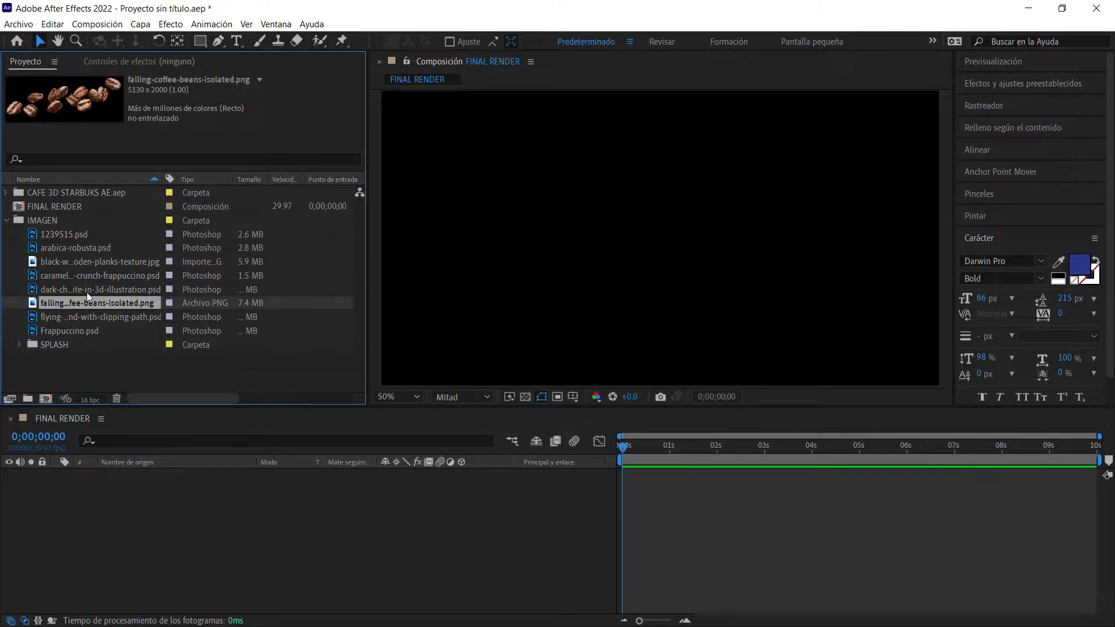
click(75, 289)
drag(80, 284, 67, 343)
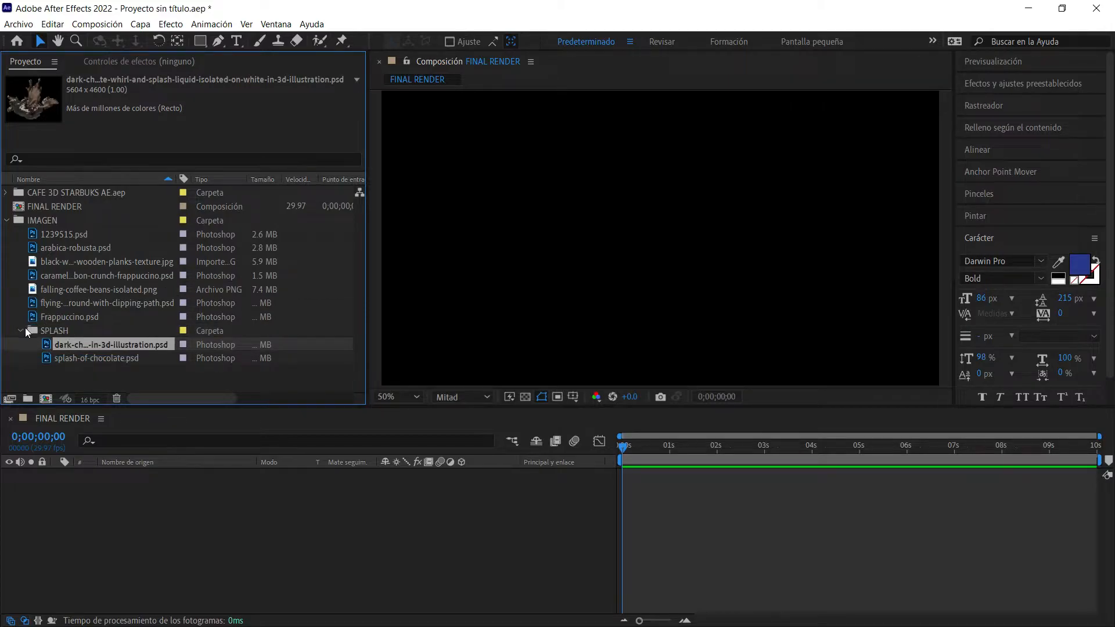
click(26, 328)
Step: Add the black wooden planks texture from the IMAGEN folder as a layer in the FINAL RENDER composition
click(95, 232)
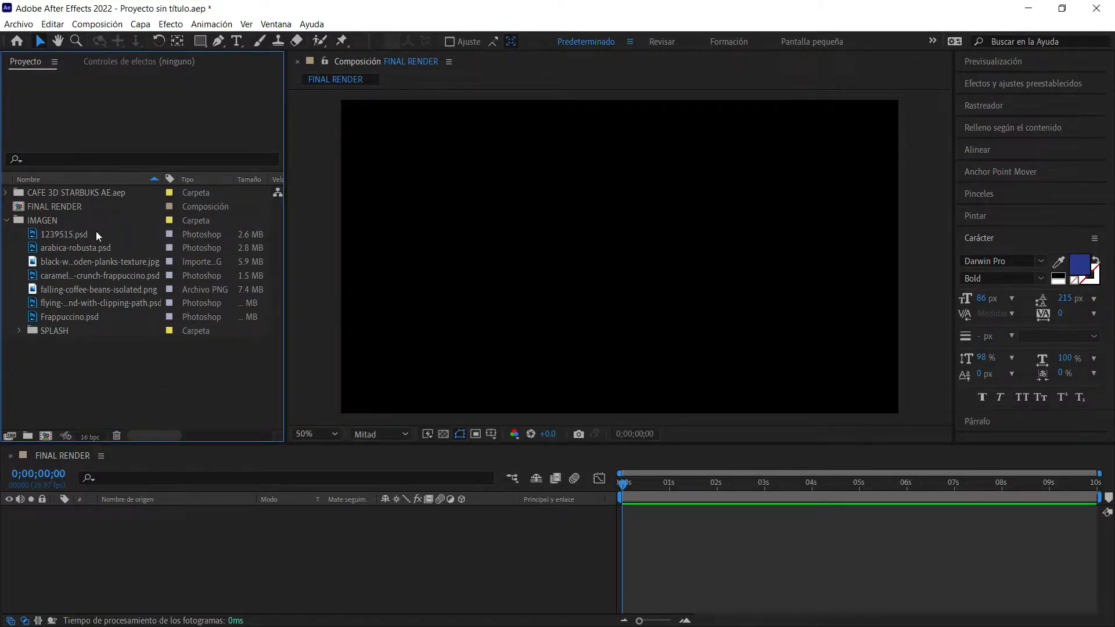
click(94, 232)
click(73, 248)
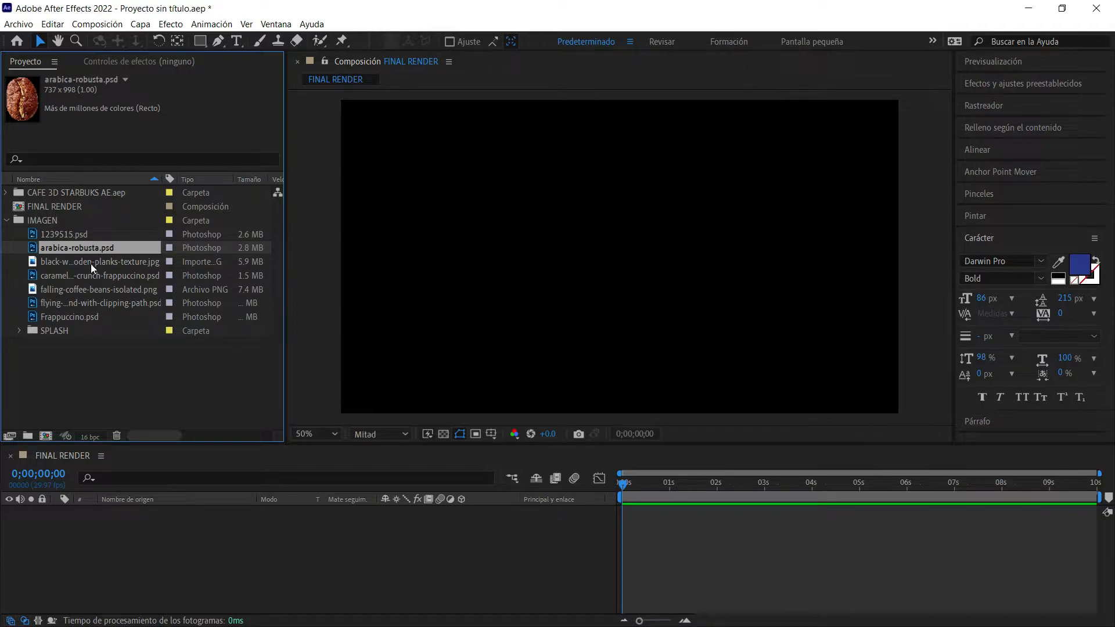
click(89, 262)
drag(102, 260, 177, 538)
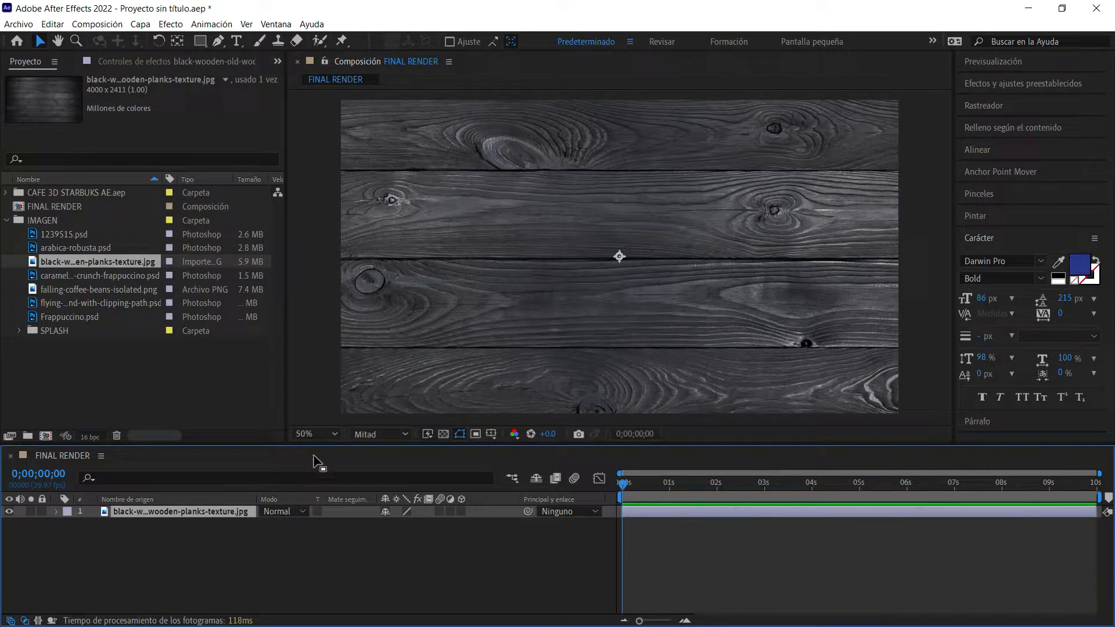
Step: Scale the wooden planks texture layer down to 50%
key(s)
drag(402, 526, 377, 535)
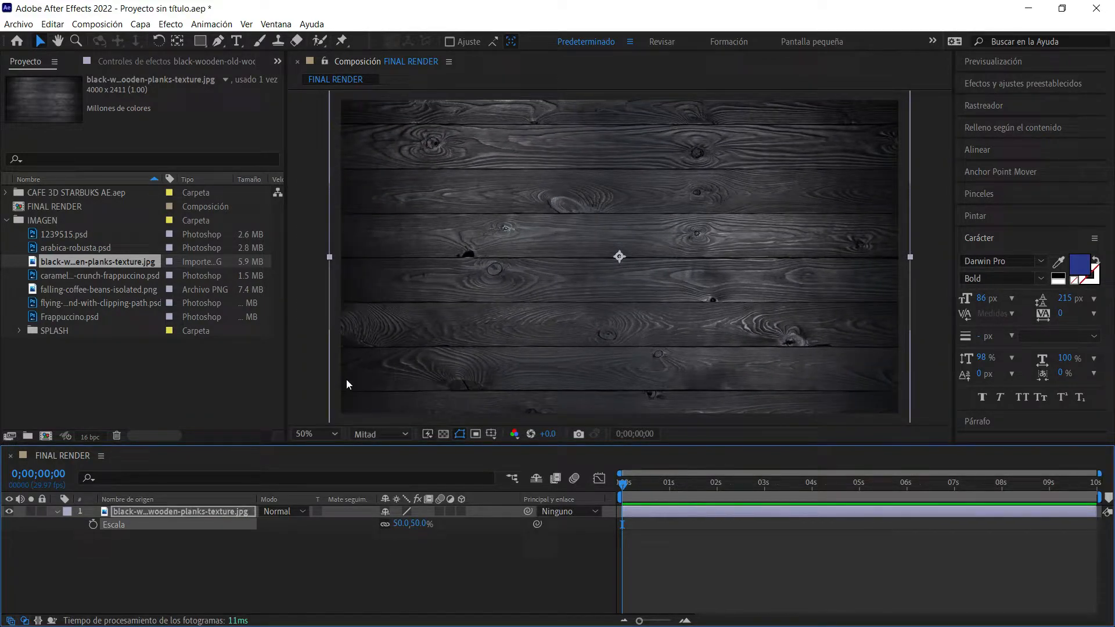
click(320, 321)
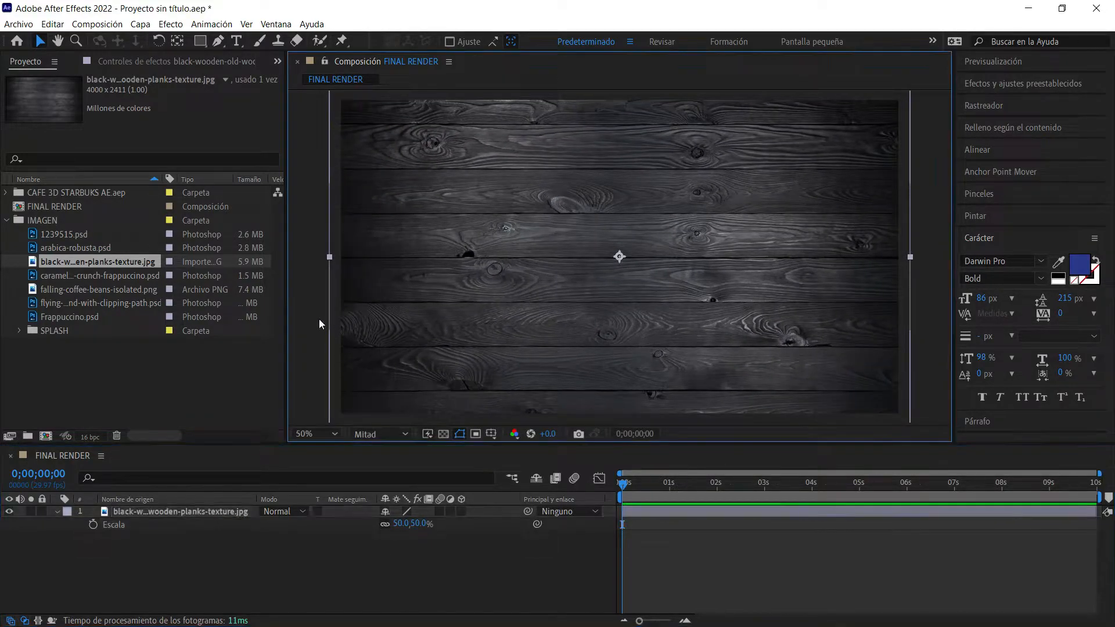
click(537, 226)
click(318, 527)
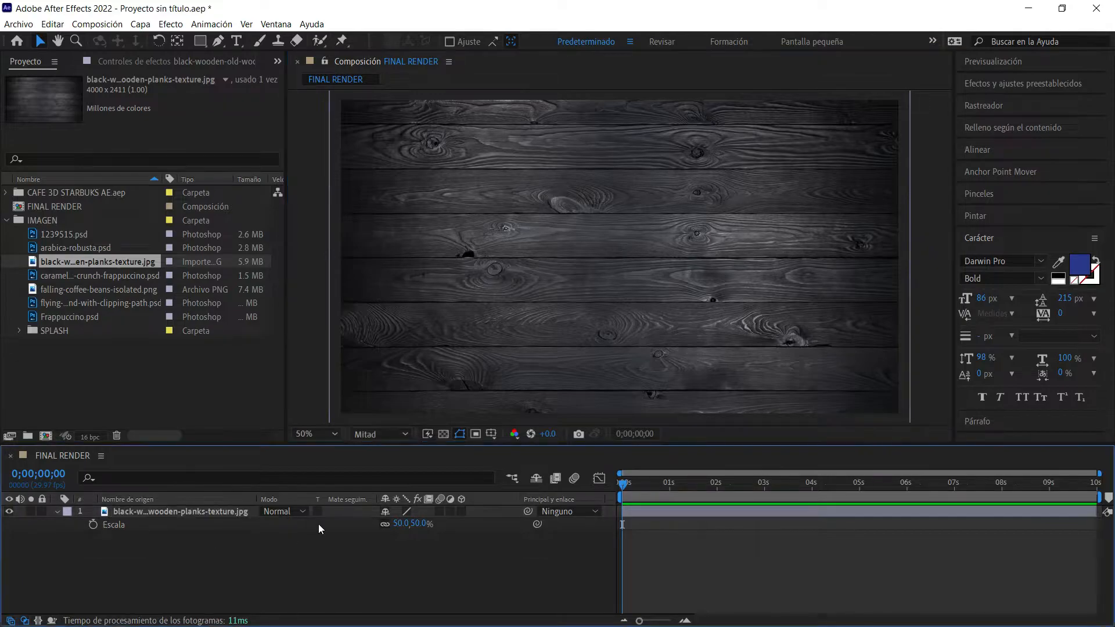
click(180, 514)
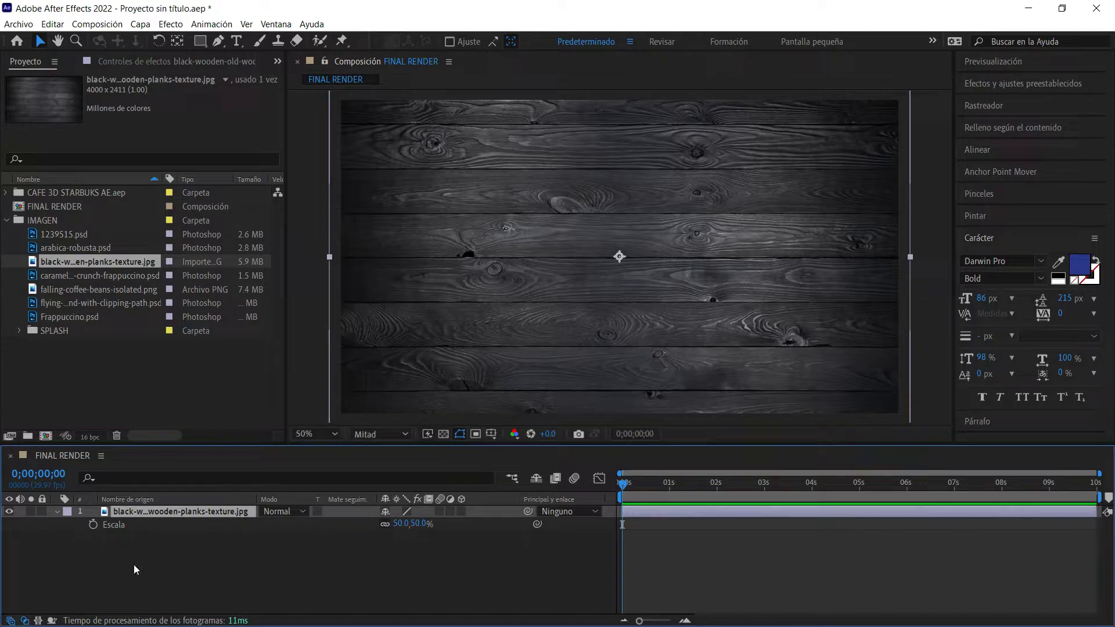
Step: Toggle the timeline's layer switches and blending mode columns off and back on, and deselect the texture layer
click(24, 620)
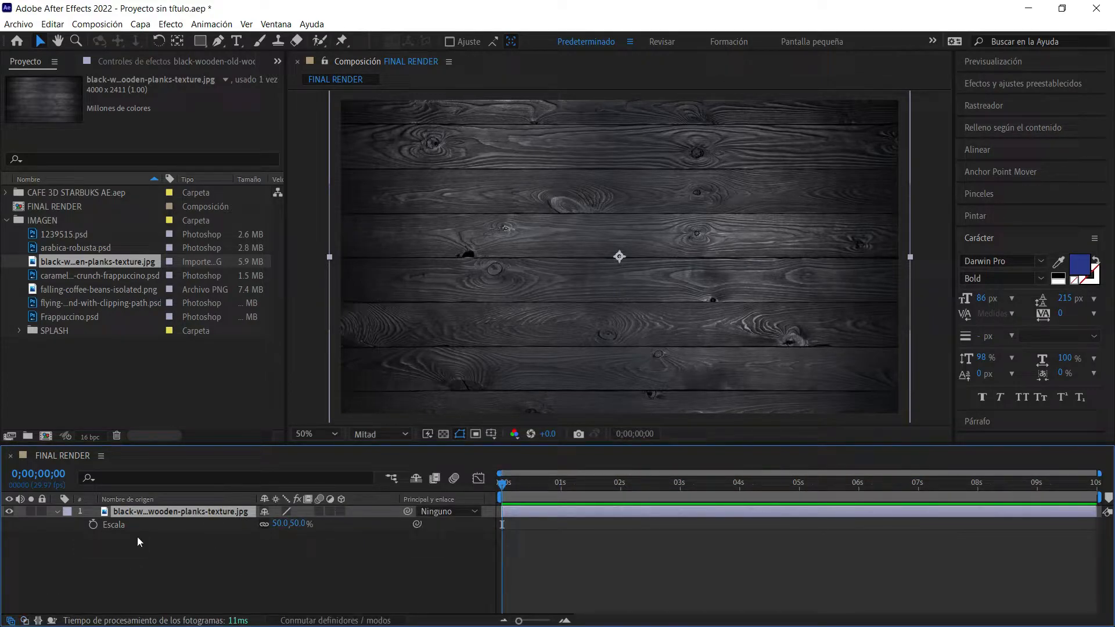
click(12, 621)
click(25, 621)
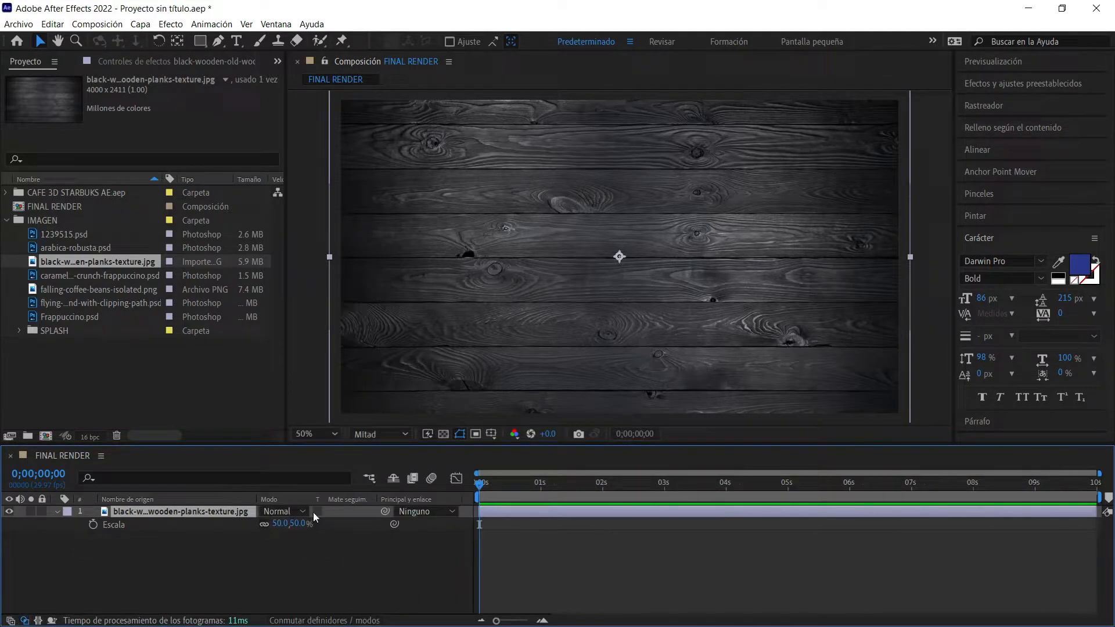
click(11, 621)
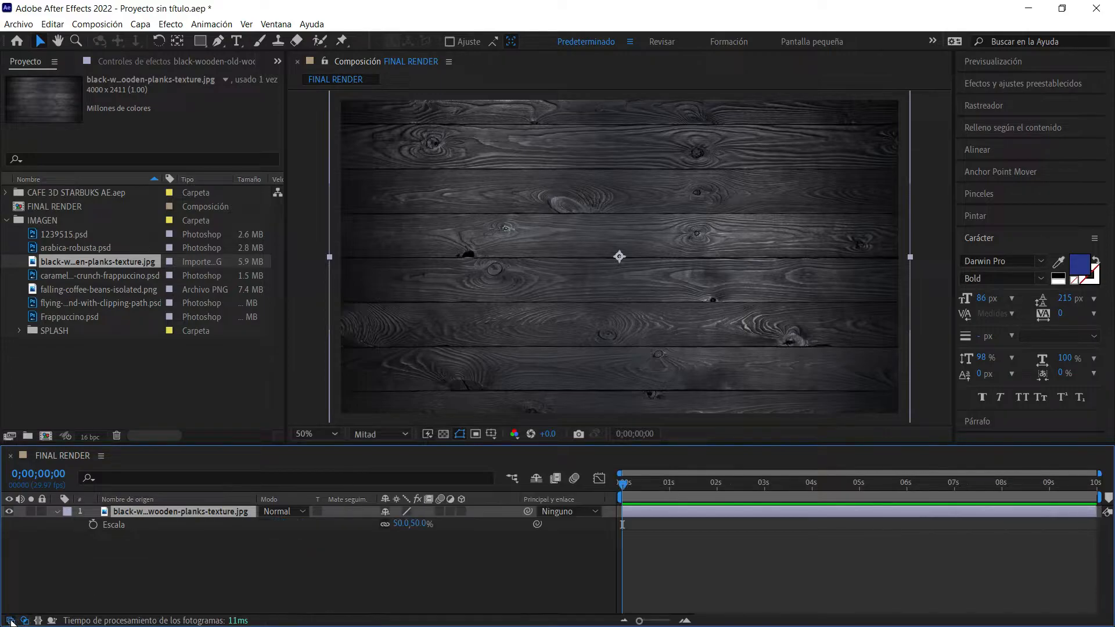
click(577, 104)
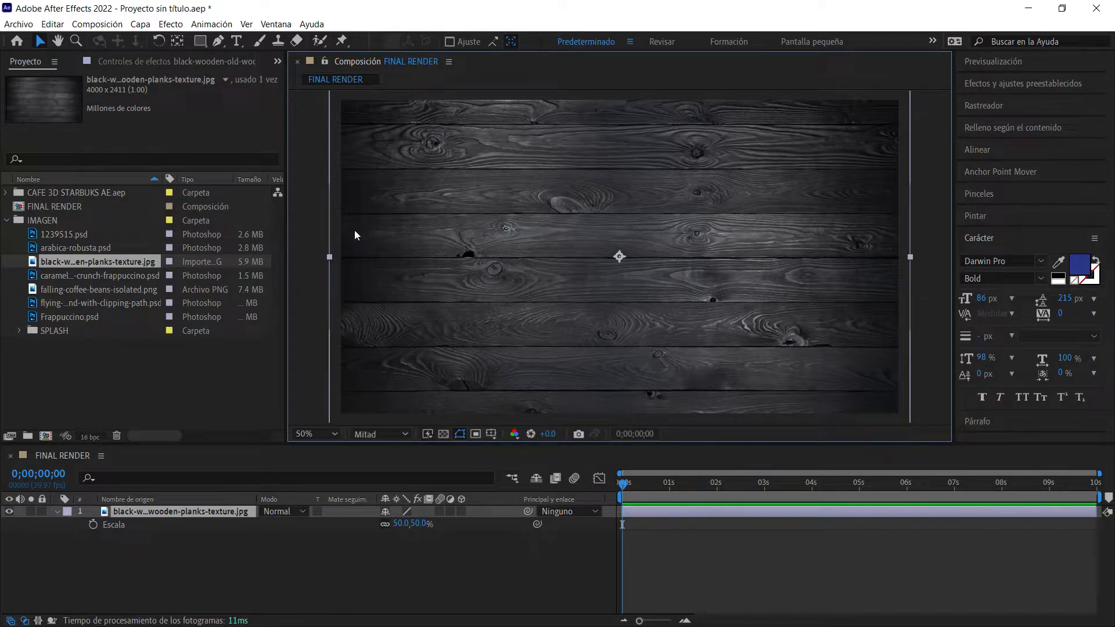
click(308, 209)
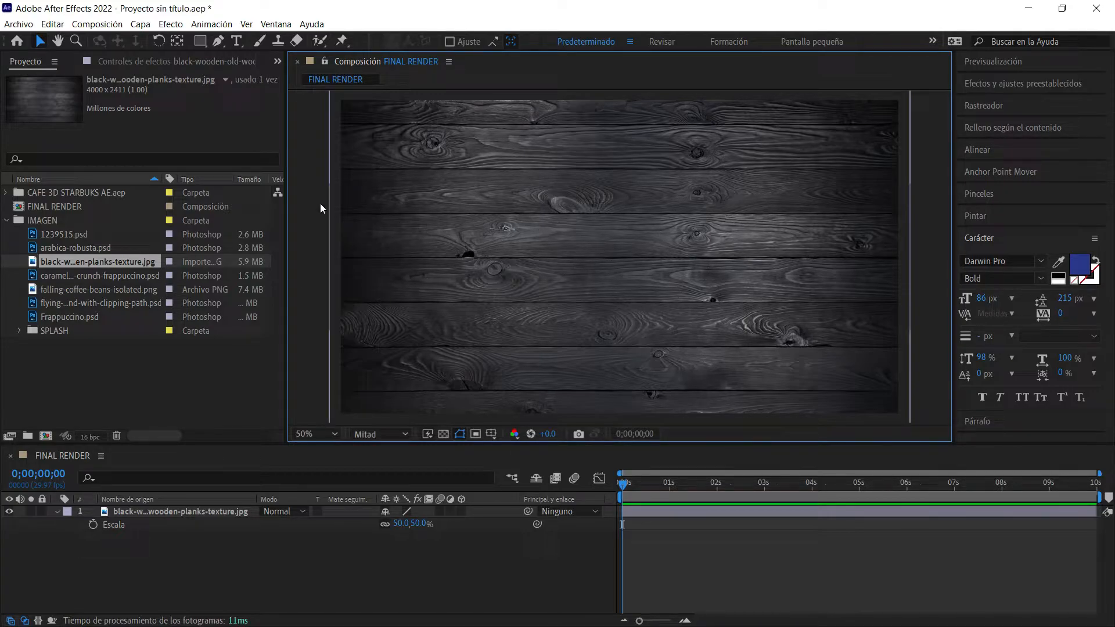
Step: Preview the images in the IMAGEN folder and add Frappuccino.psd to FINAL RENDER below the wood texture layer
click(118, 234)
click(110, 246)
click(109, 262)
click(112, 276)
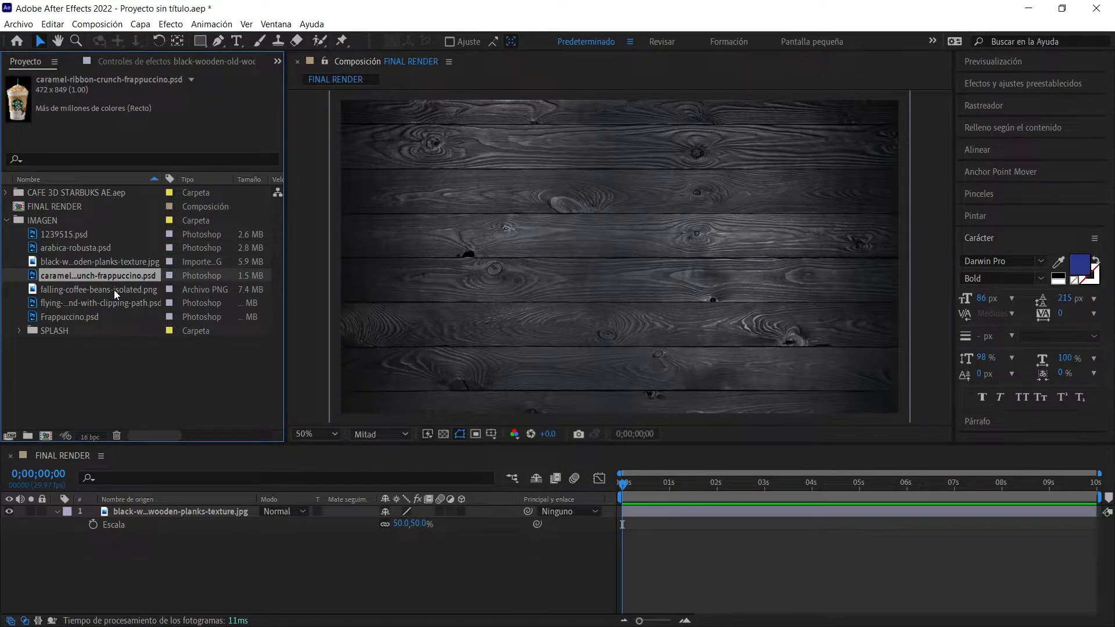
click(113, 289)
click(118, 303)
click(109, 318)
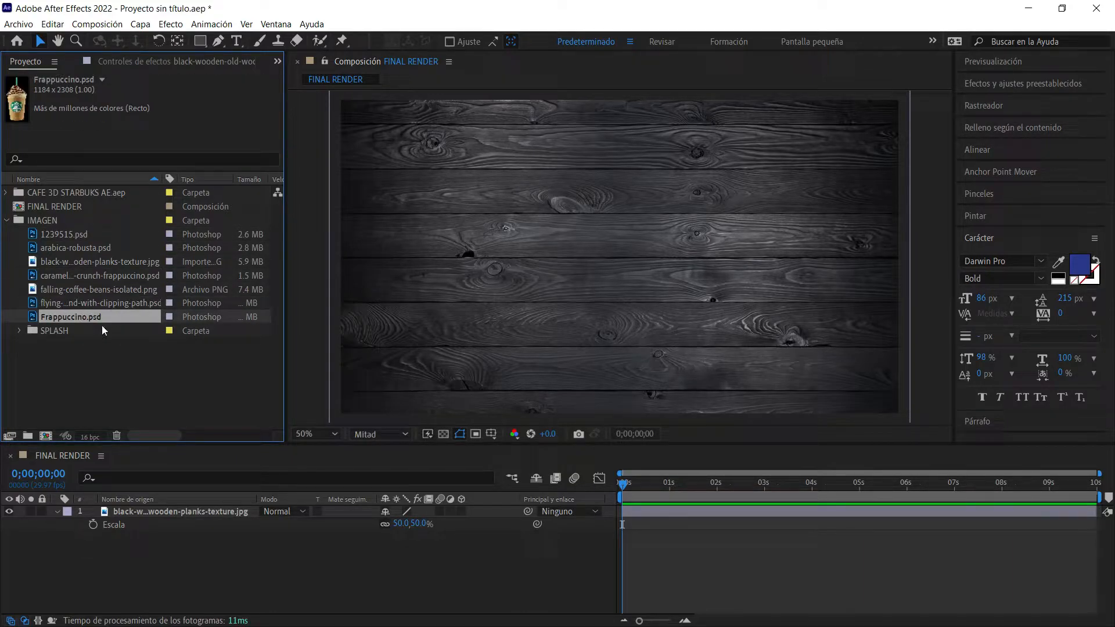
drag(94, 319, 174, 531)
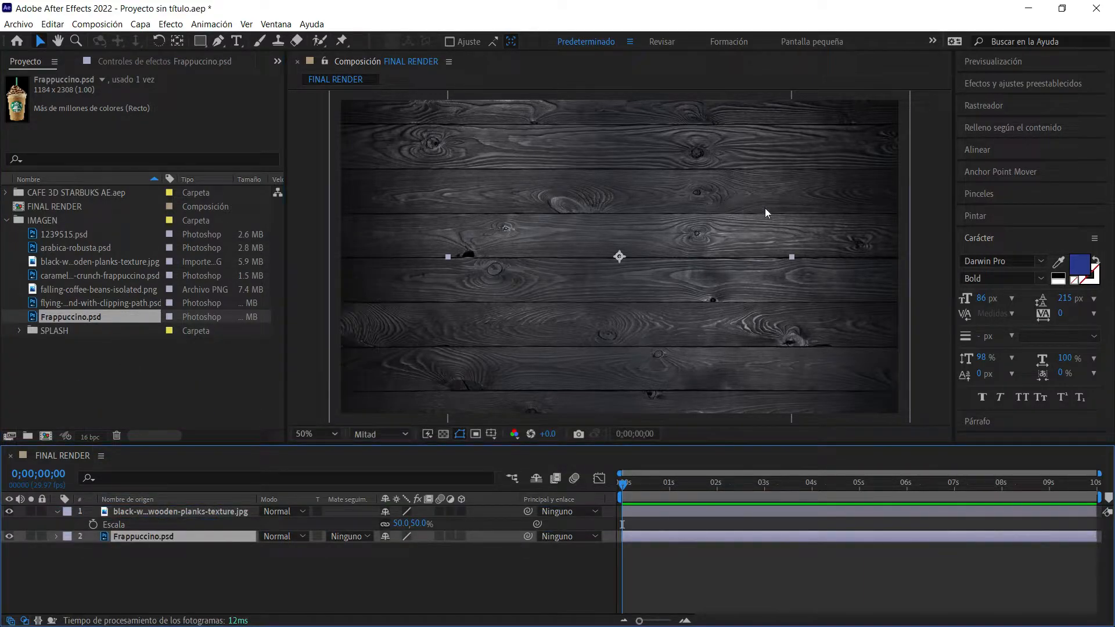
Step: With the playhead at 0;00;01;08, move the Frappuccino layer above the wood texture and scale it to 63%
drag(632, 486, 683, 485)
drag(155, 533, 152, 509)
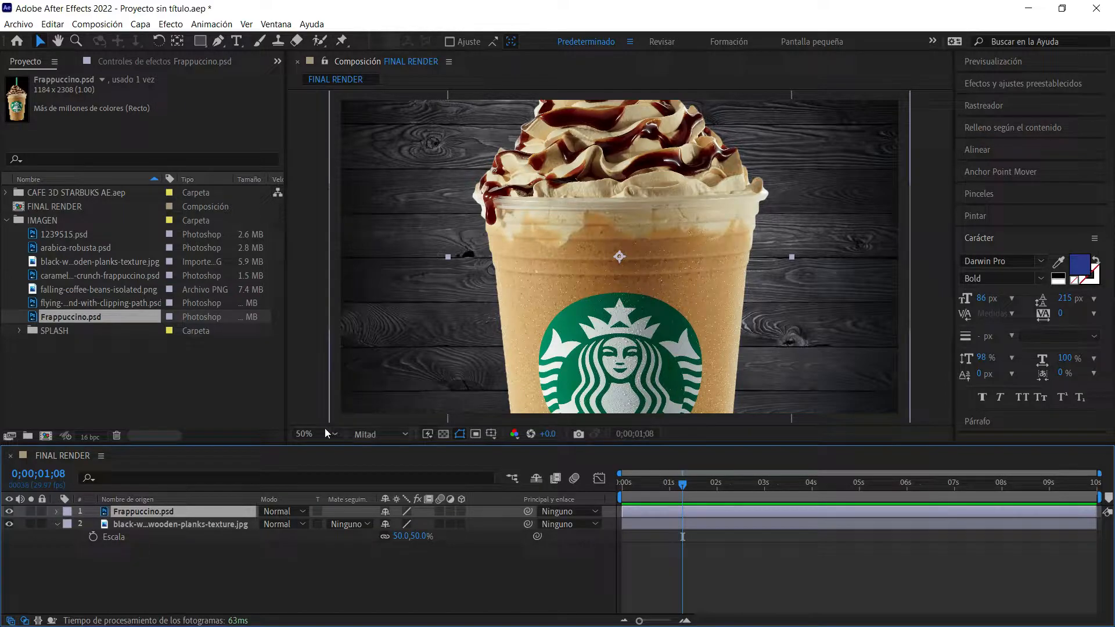
key(s)
mouse_move(399, 523)
mouse_down()
mouse_move(376, 541)
mouse_move(394, 537)
mouse_up()
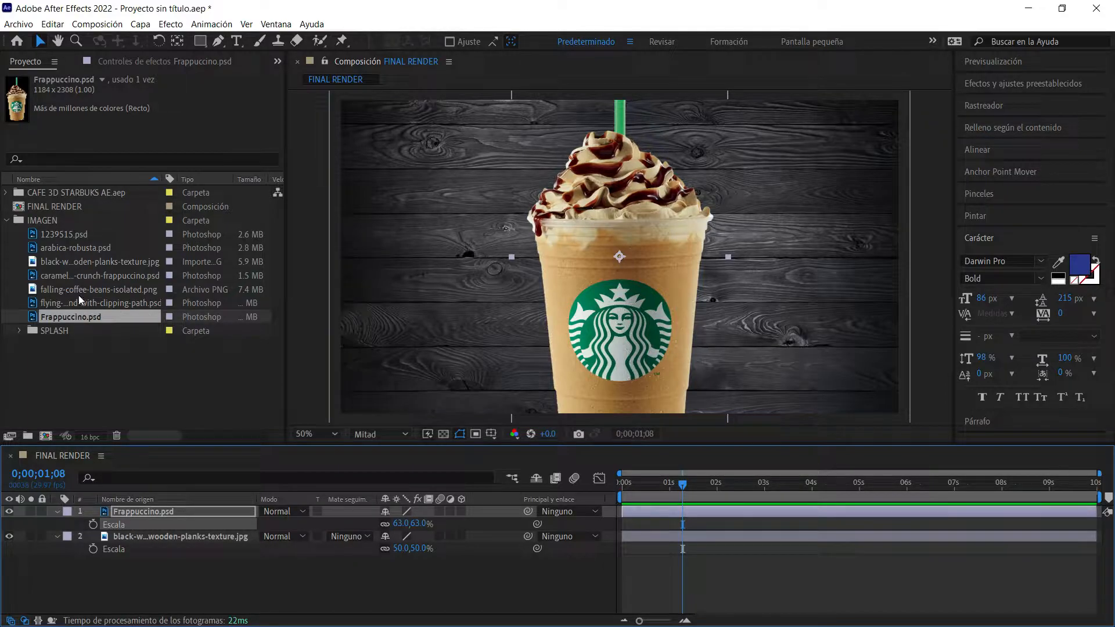
Step: Add caramel-ribbon-crunch-frappuccino.psd beneath the Frappuccino layer and shift it to the left of the central cup
click(106, 248)
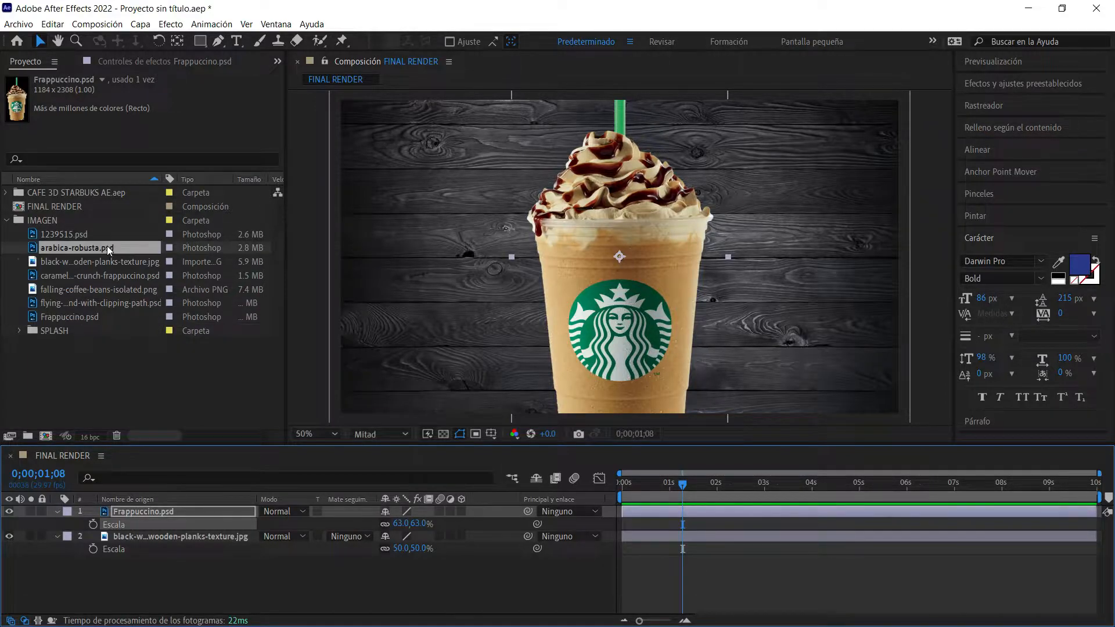
click(148, 233)
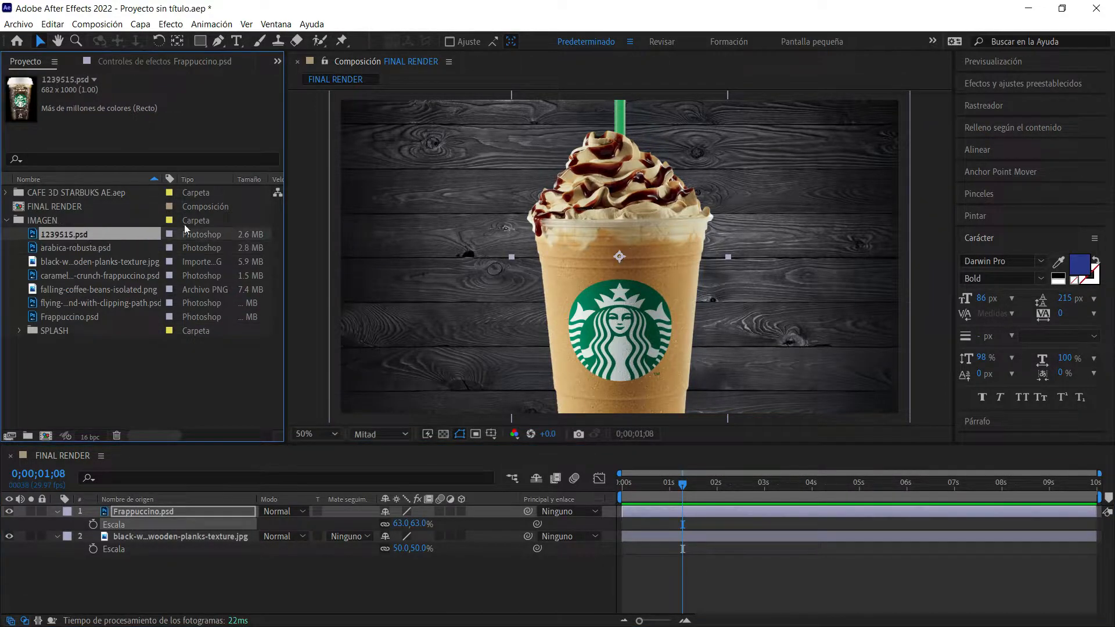
click(145, 261)
click(116, 273)
drag(89, 277, 146, 529)
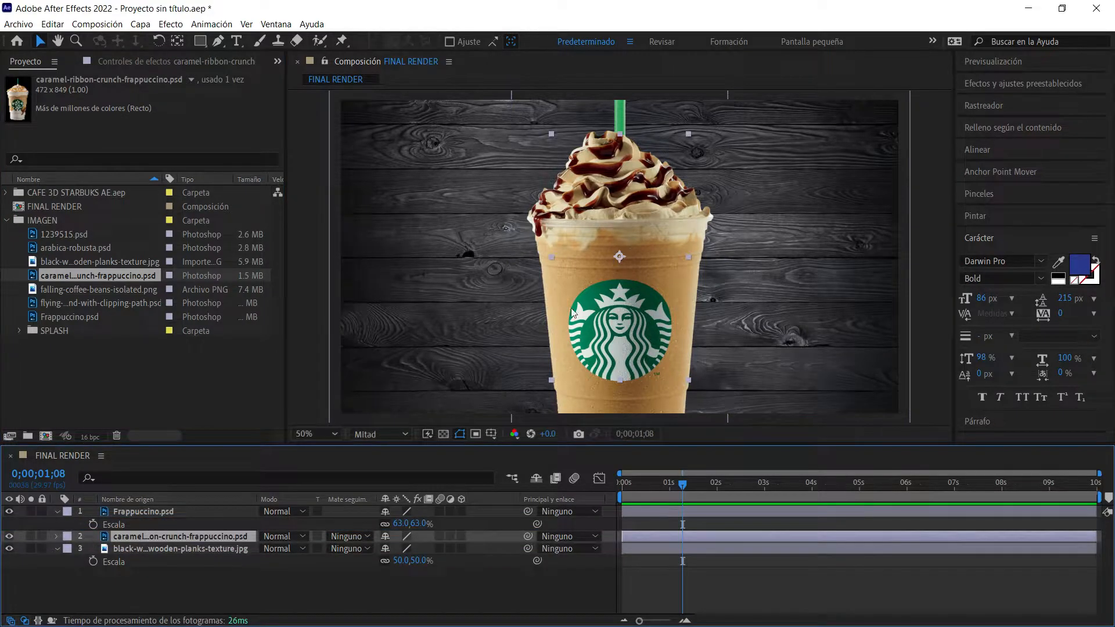
drag(650, 239, 533, 236)
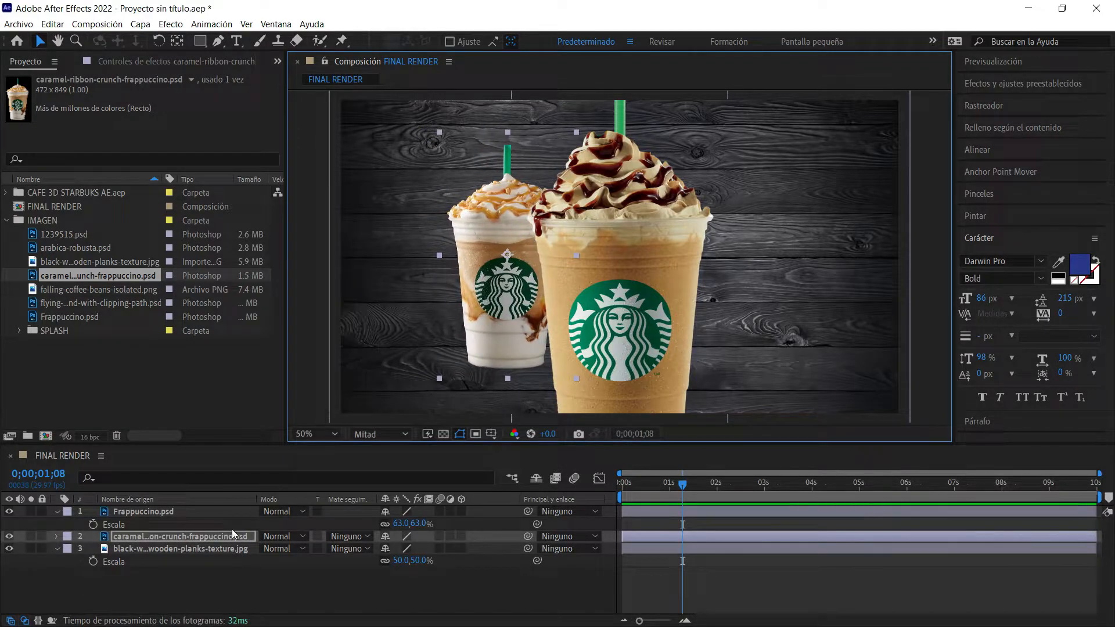
Step: Enlarge the caramel frappuccino cup proportionally to a scale of about 145.6%
key(s)
drag(402, 548, 423, 549)
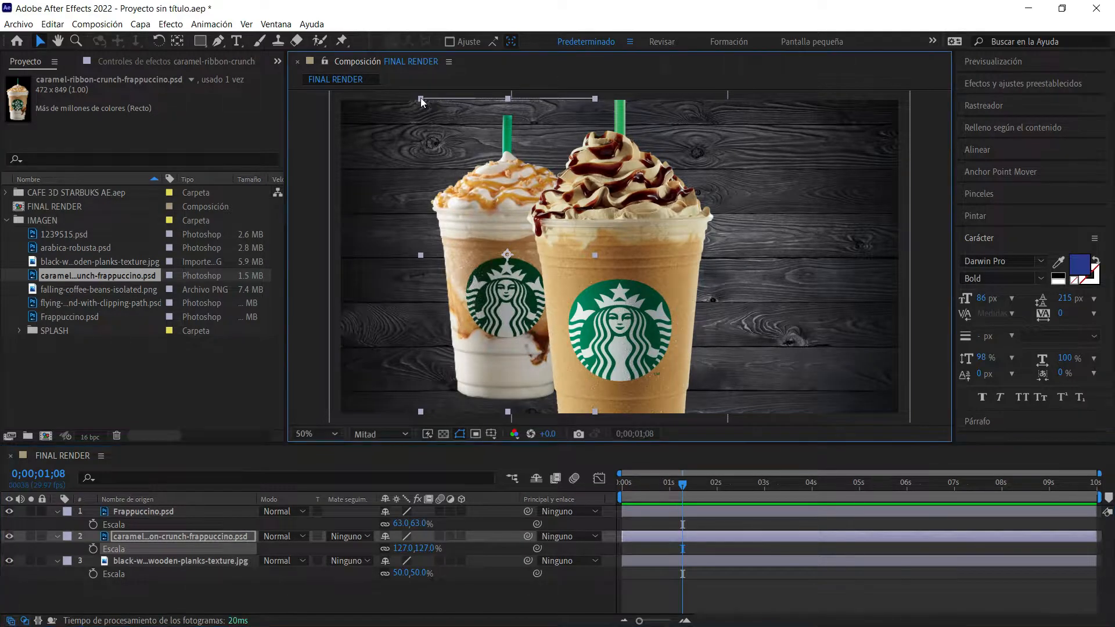
click(420, 97)
click(431, 107)
drag(420, 99, 408, 131)
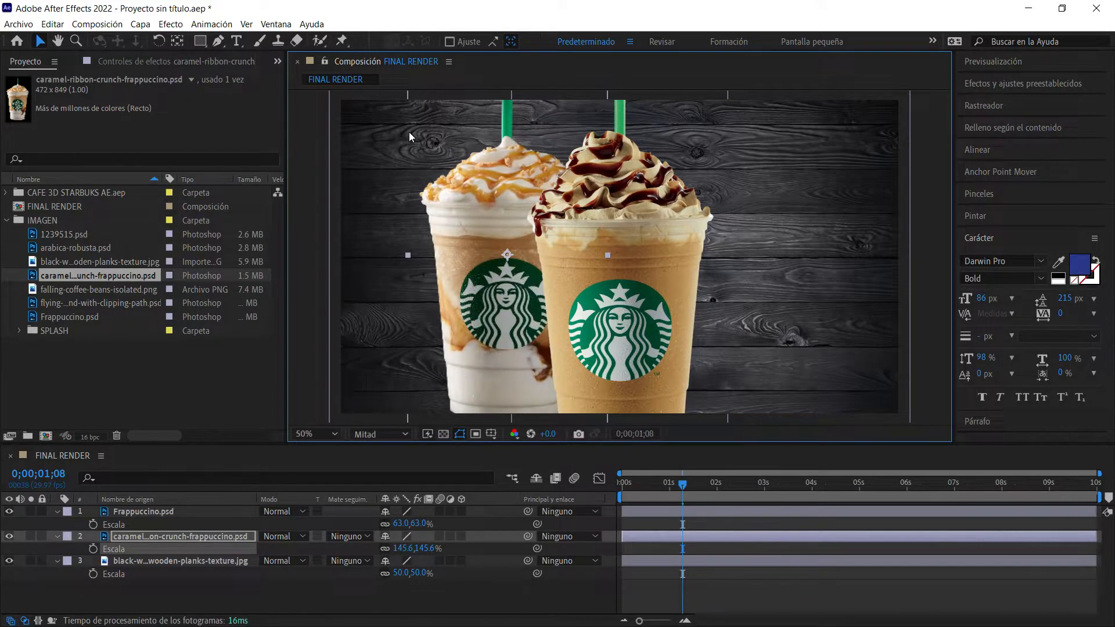
Step: Try squeezing the caramel frappuccino cup horizontally from its left edge, undo it and reselect the layer
drag(410, 256, 476, 254)
key(ctrl+z)
key(ctrl+shift+a)
click(430, 257)
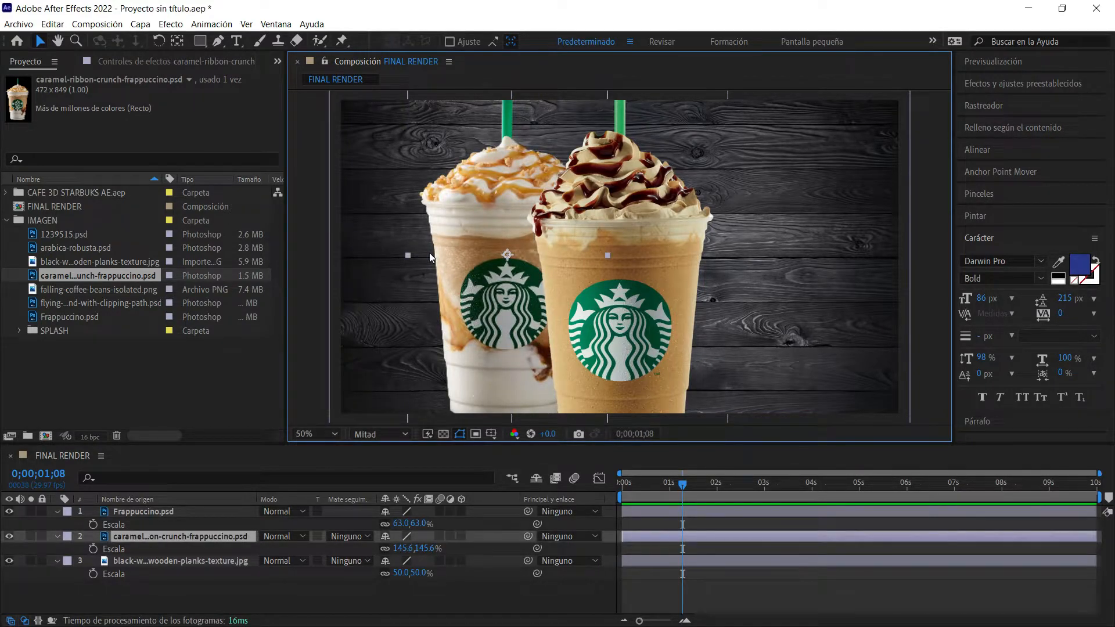
Step: Scale the caramel frappuccino cup down proportionally to about 120.2% and shift both cups together to the right
drag(410, 257, 426, 254)
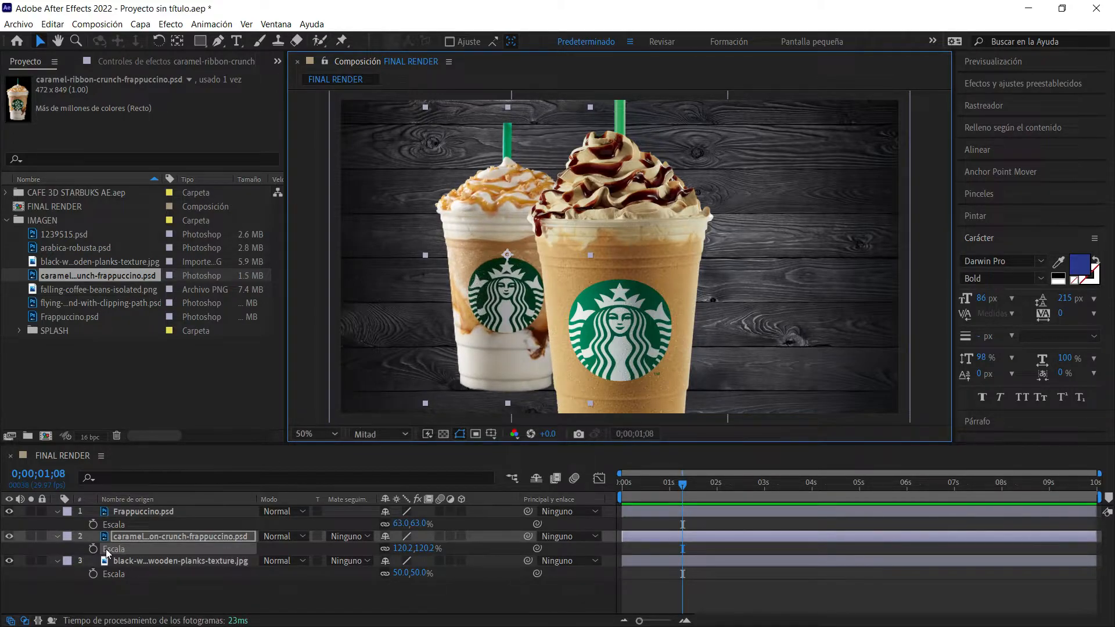
ctrl+click(141, 513)
drag(599, 279, 499, 254)
drag(616, 315, 608, 293)
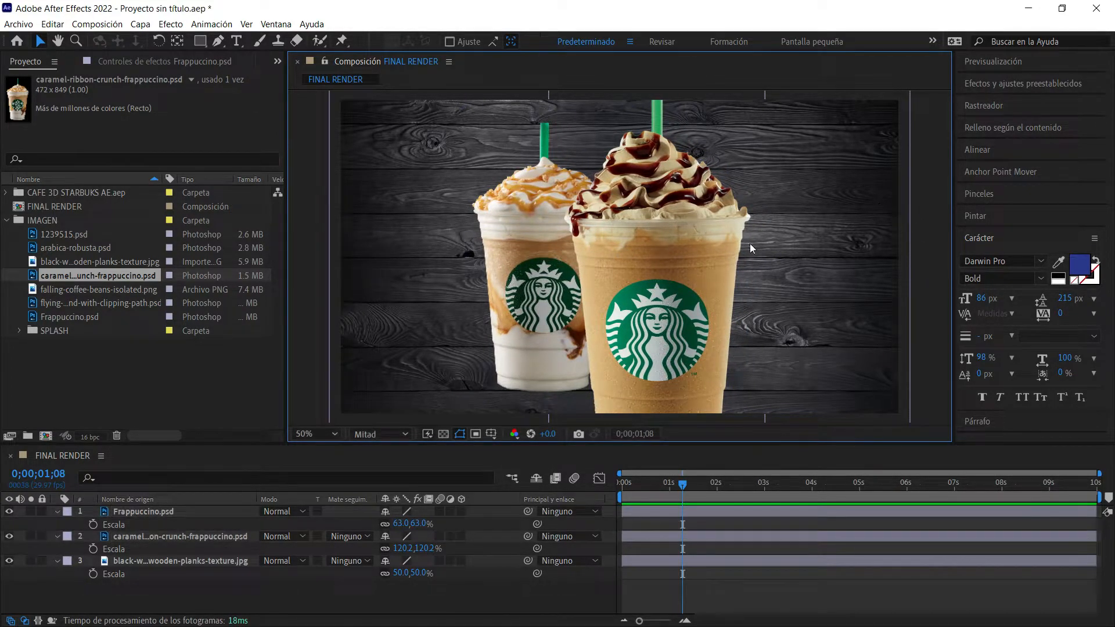
Step: Enlarge the caramel frappuccino cup to about 135.5%, lowering it behind the front cup and nudging both cups slightly right
click(527, 208)
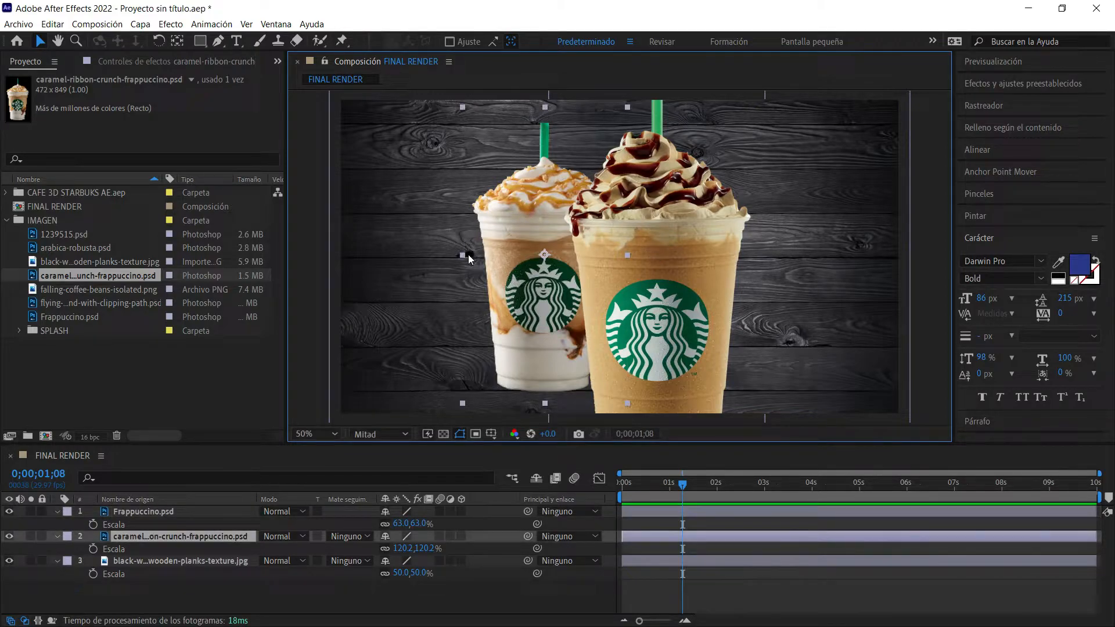
drag(463, 256, 451, 255)
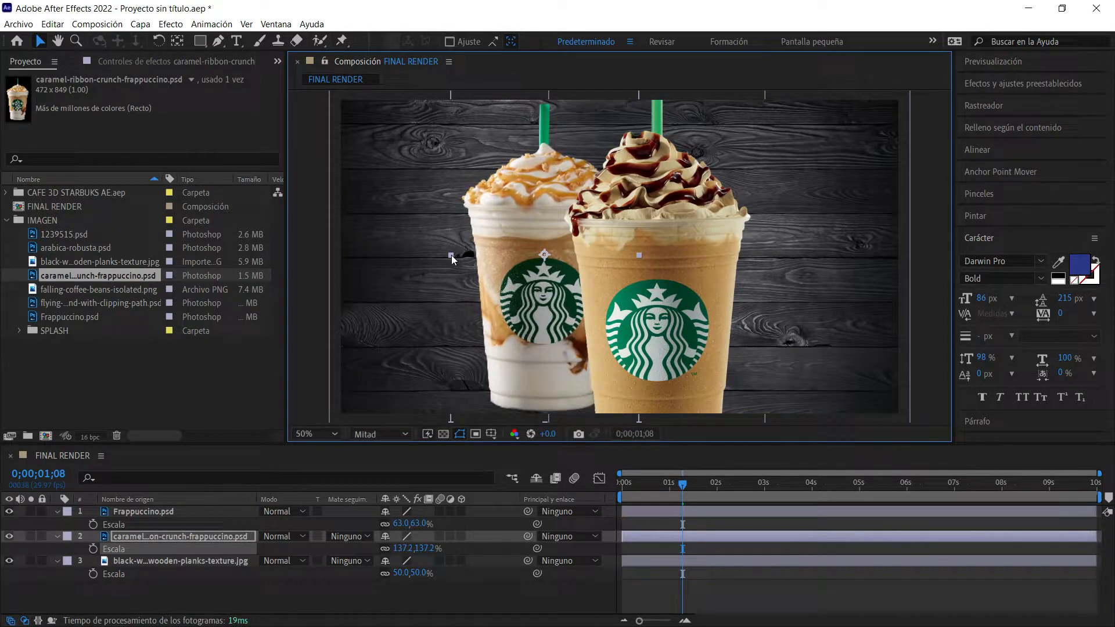
drag(493, 195, 494, 259)
shift+click(681, 258)
drag(681, 260, 688, 260)
click(308, 245)
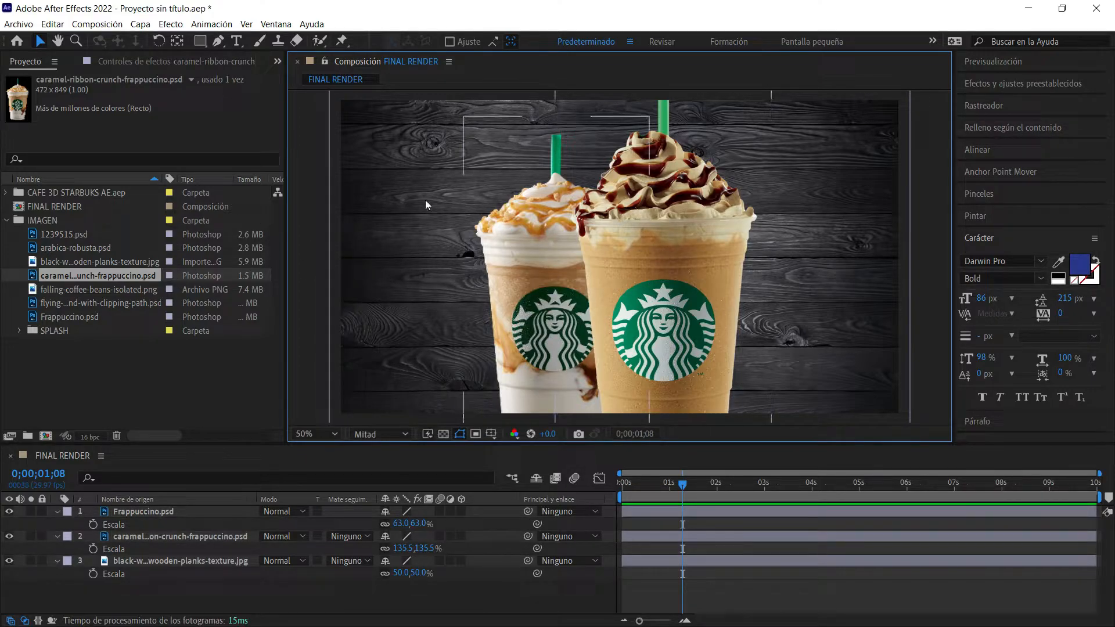
Step: Examine the thumbnails of the imported coffee bean images and the two chocolate splash images in the SPLASH folder
click(94, 264)
click(105, 247)
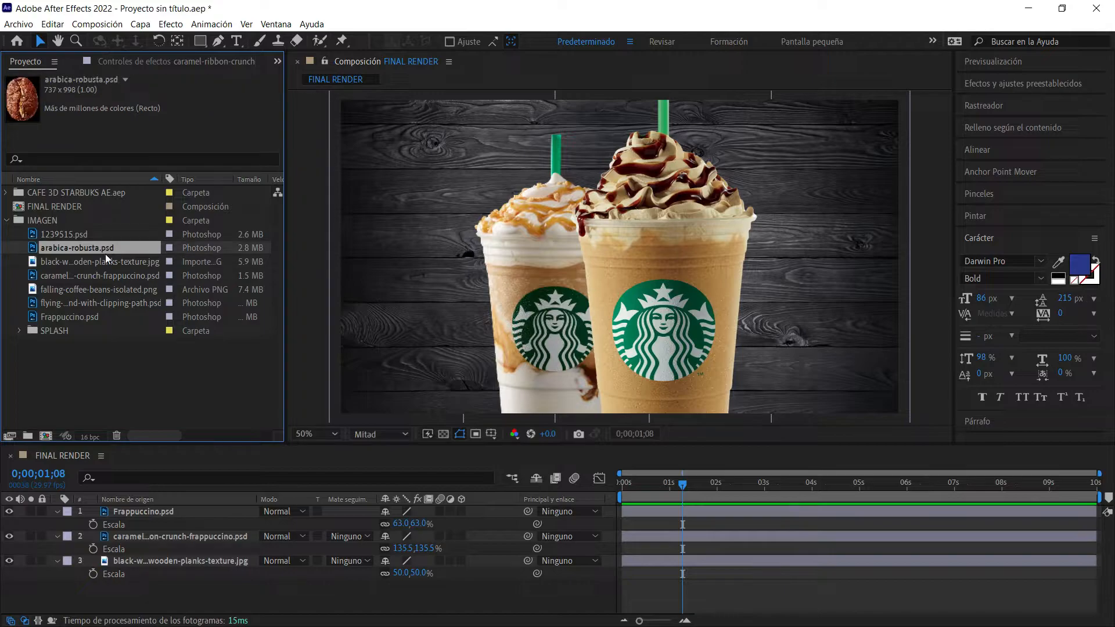
click(90, 234)
click(86, 302)
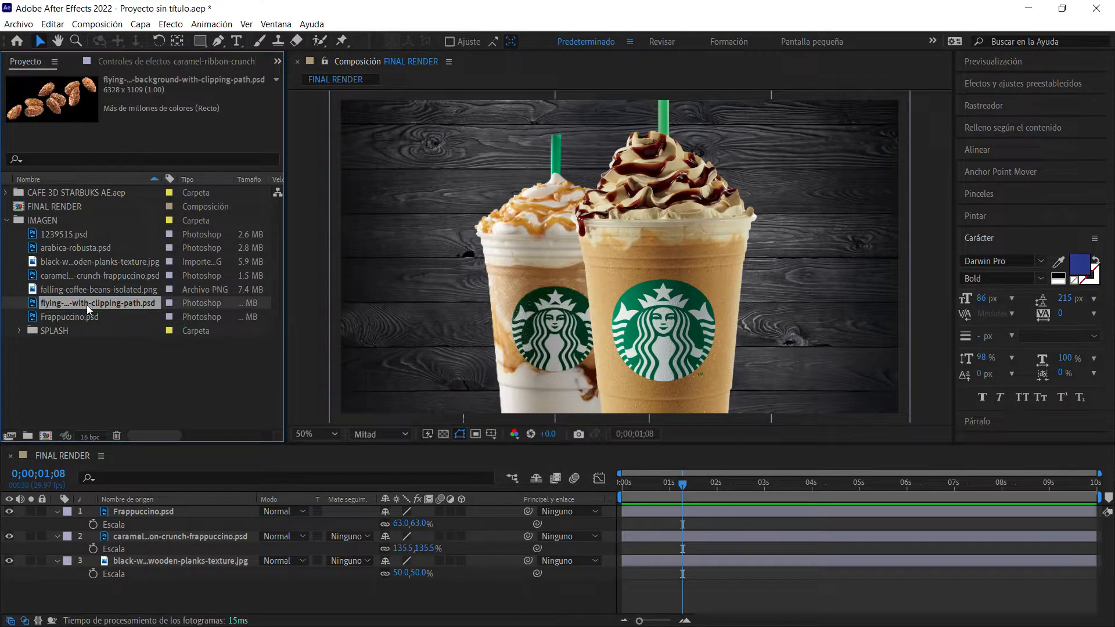
click(84, 315)
click(87, 293)
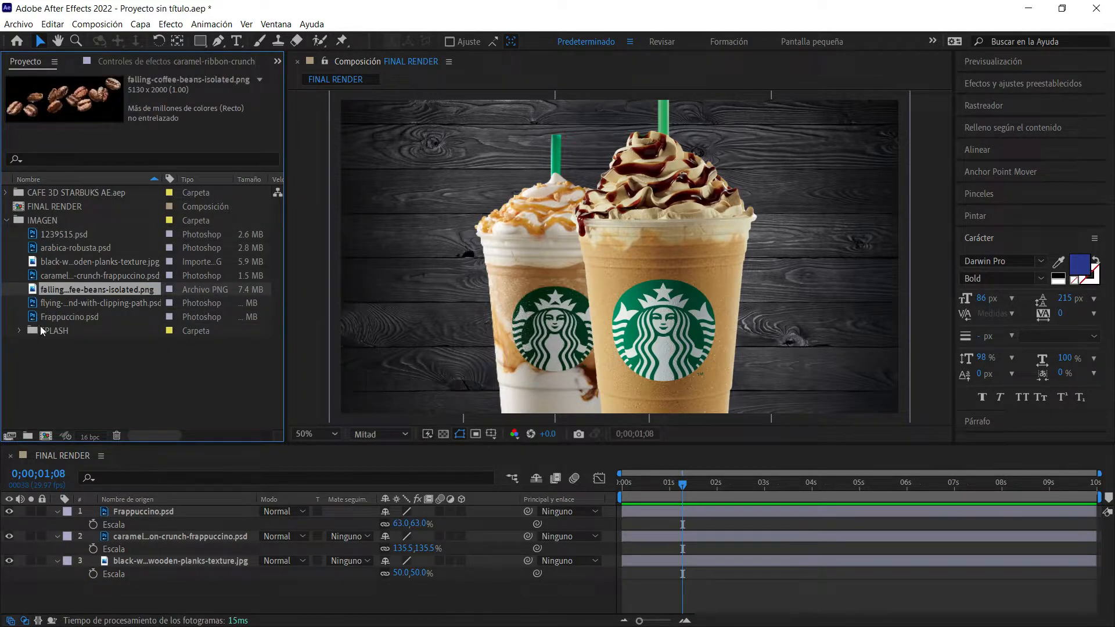
click(19, 329)
click(91, 344)
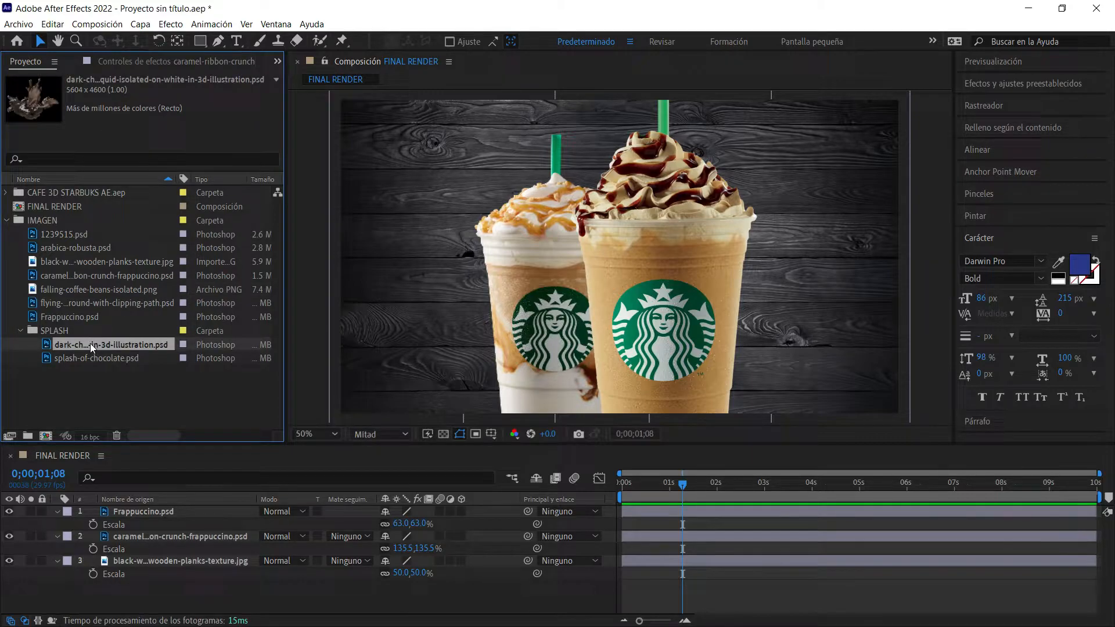
click(84, 357)
Step: Add splash-of-chocolate.psd just above the wood texture layer, scale it to about 21% and shift it down to the left
drag(109, 357, 137, 548)
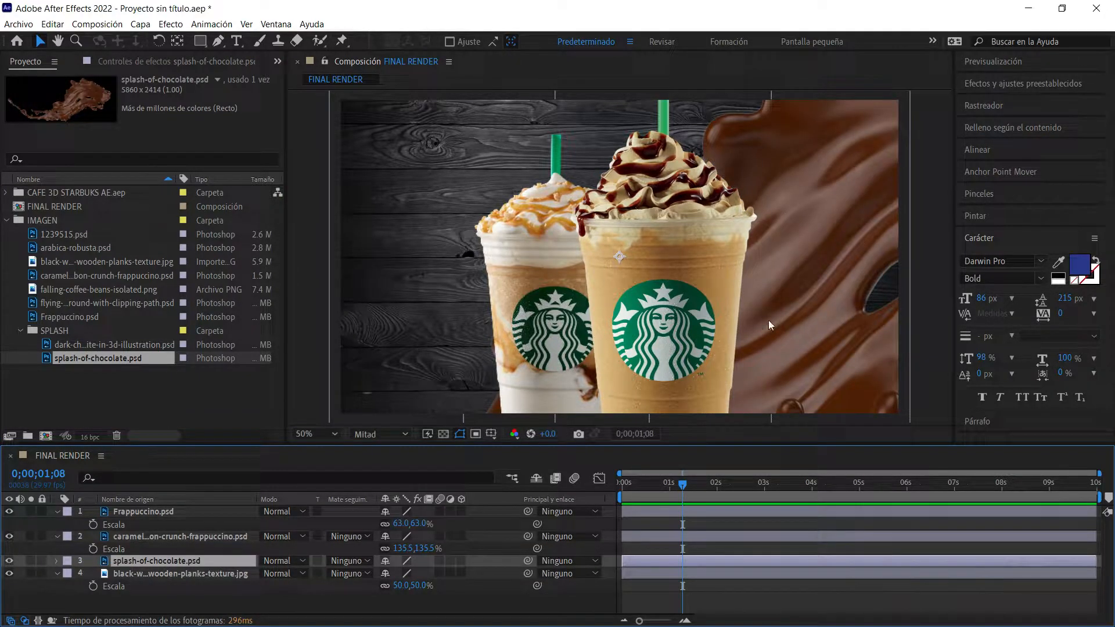
key(s)
drag(403, 573, 367, 599)
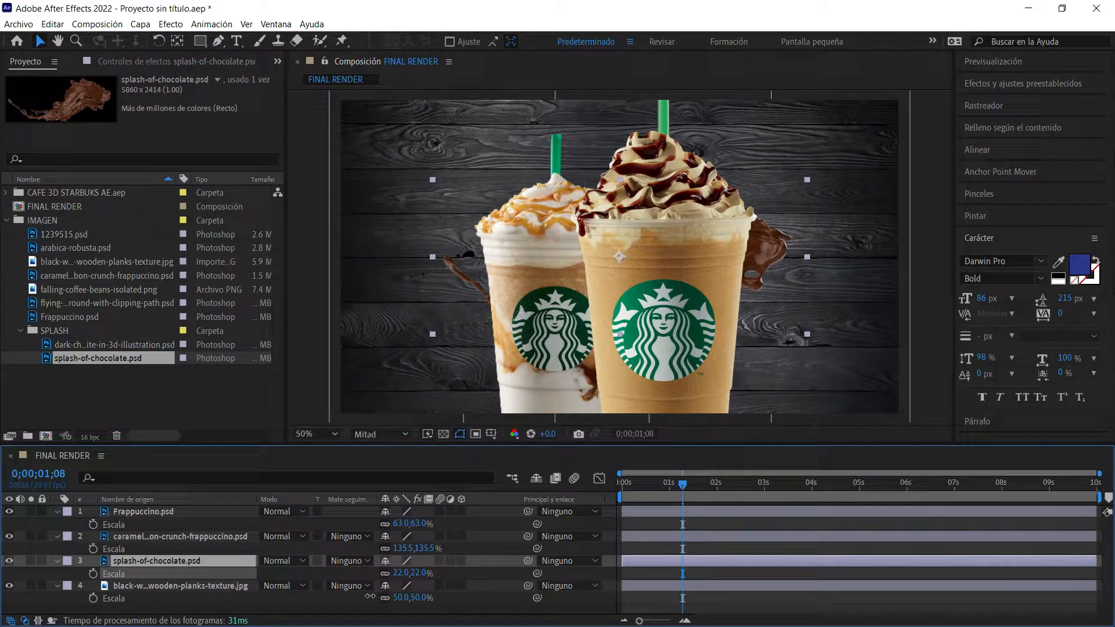
drag(764, 249, 669, 280)
Step: Bring the chocolate splash above all layers, isolate it, and rotate it 34° after centring it in the frame
drag(231, 559, 222, 506)
click(32, 514)
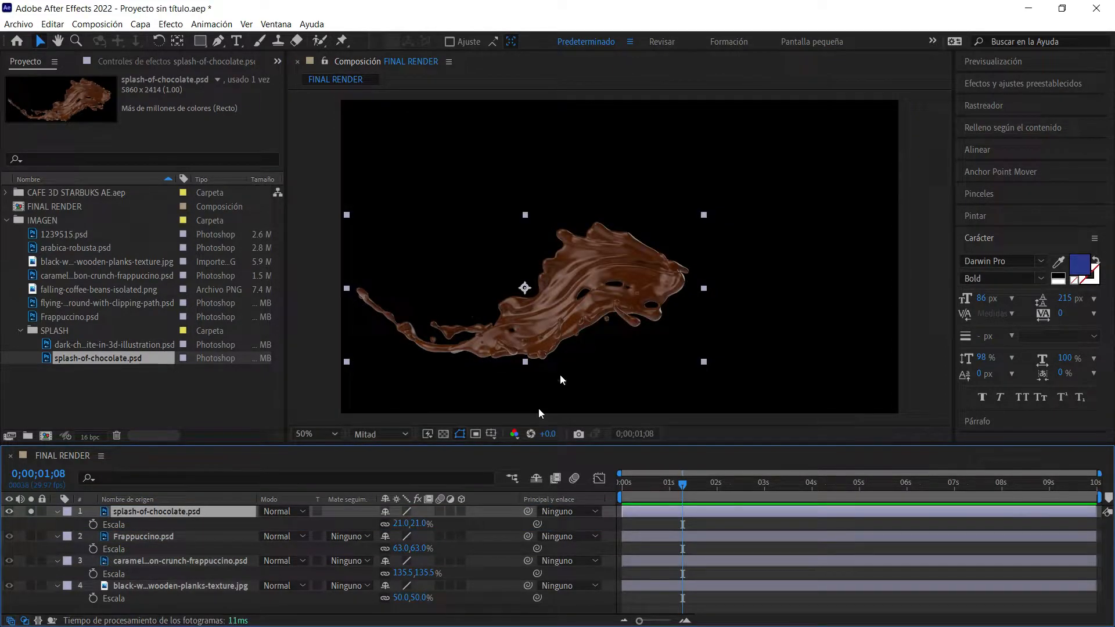
drag(590, 259, 653, 227)
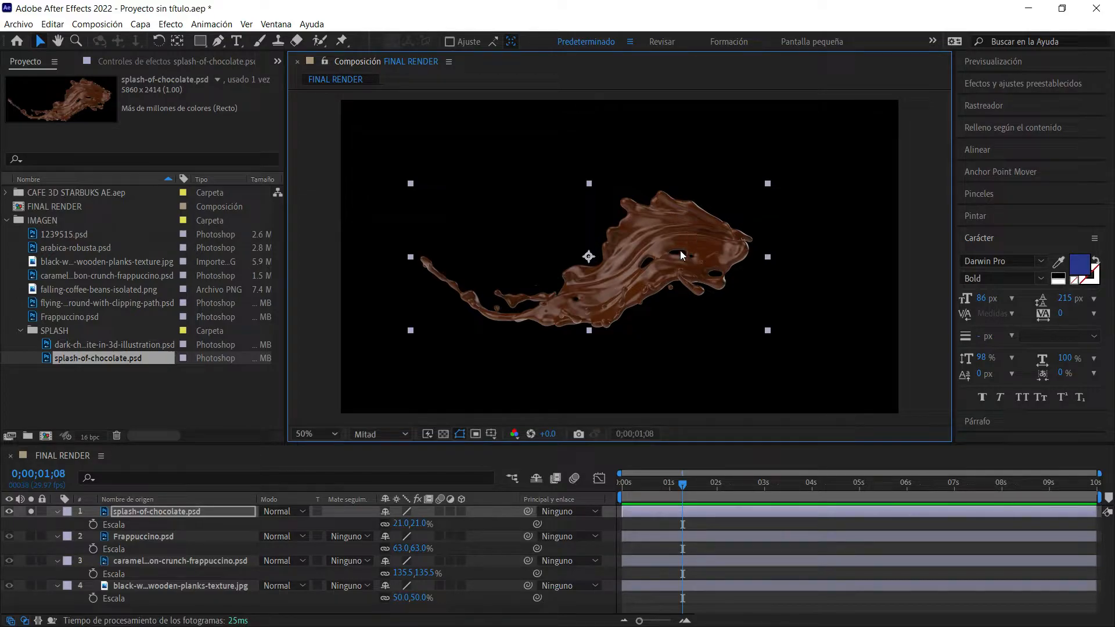
key(r)
drag(399, 524, 423, 524)
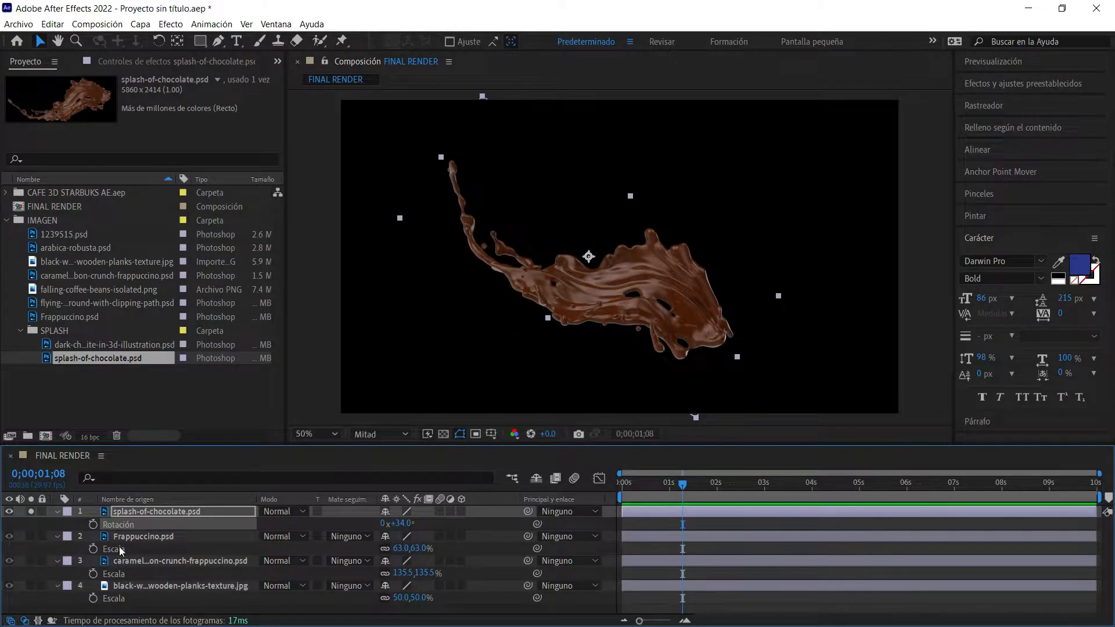
Step: Show all layers again, rotate the chocolate splash to 43° and place it beneath the cups at the frame's lower left
click(30, 511)
drag(598, 283, 560, 312)
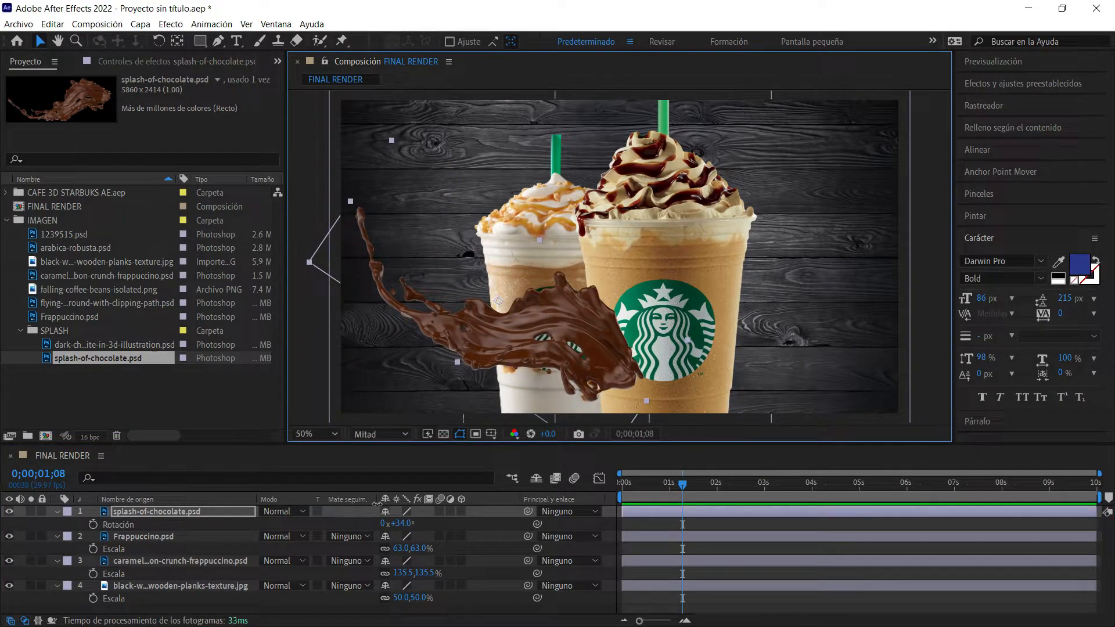
drag(408, 525, 415, 531)
drag(171, 512, 157, 576)
drag(470, 338, 434, 380)
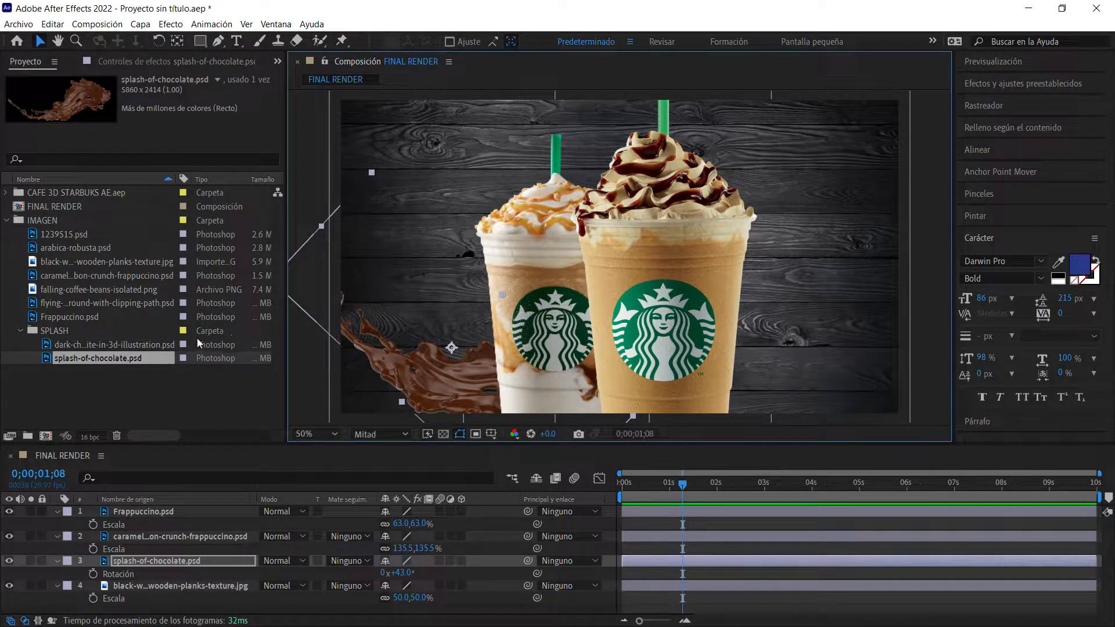
Step: Add the dark chocolate 3D illustration between the chocolate splash and wood texture layers and scale it to 26%
click(128, 347)
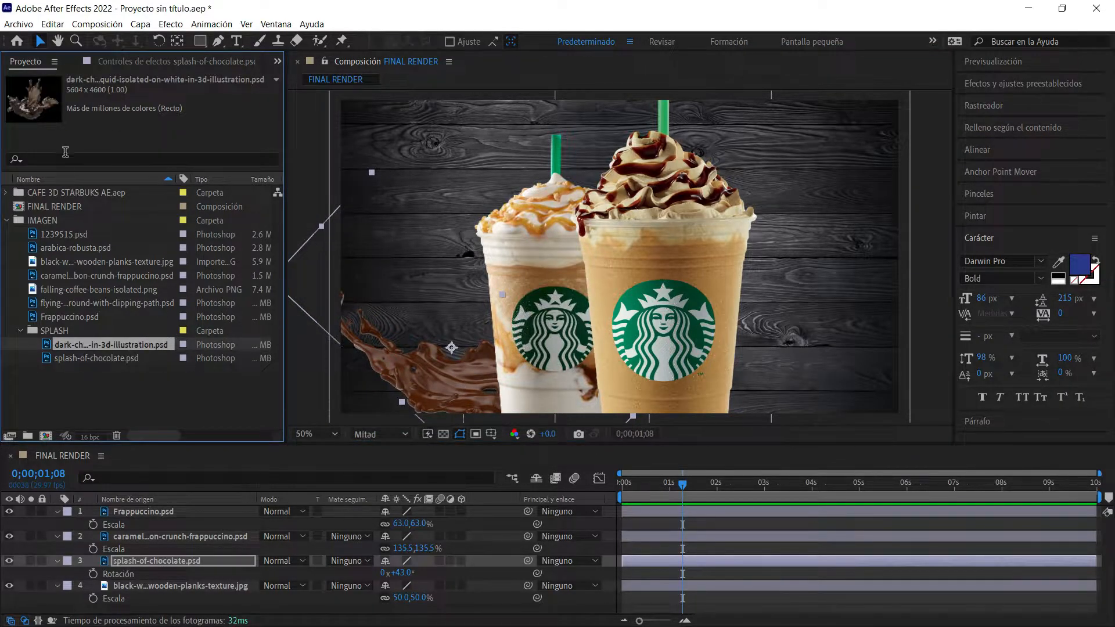
drag(118, 344, 181, 568)
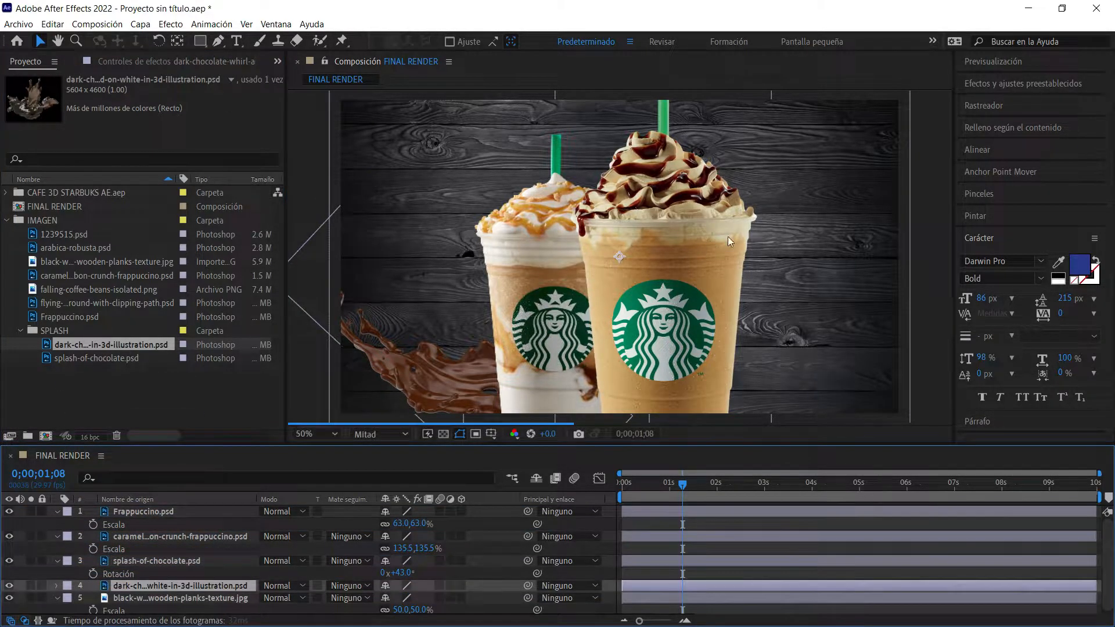
key(s)
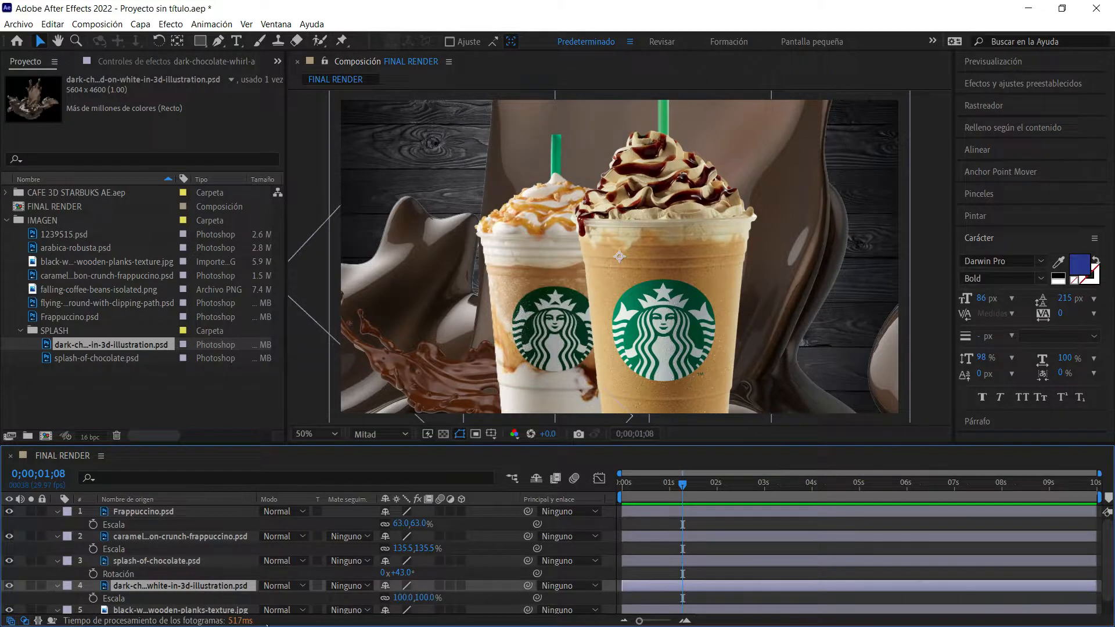
drag(396, 597, 358, 613)
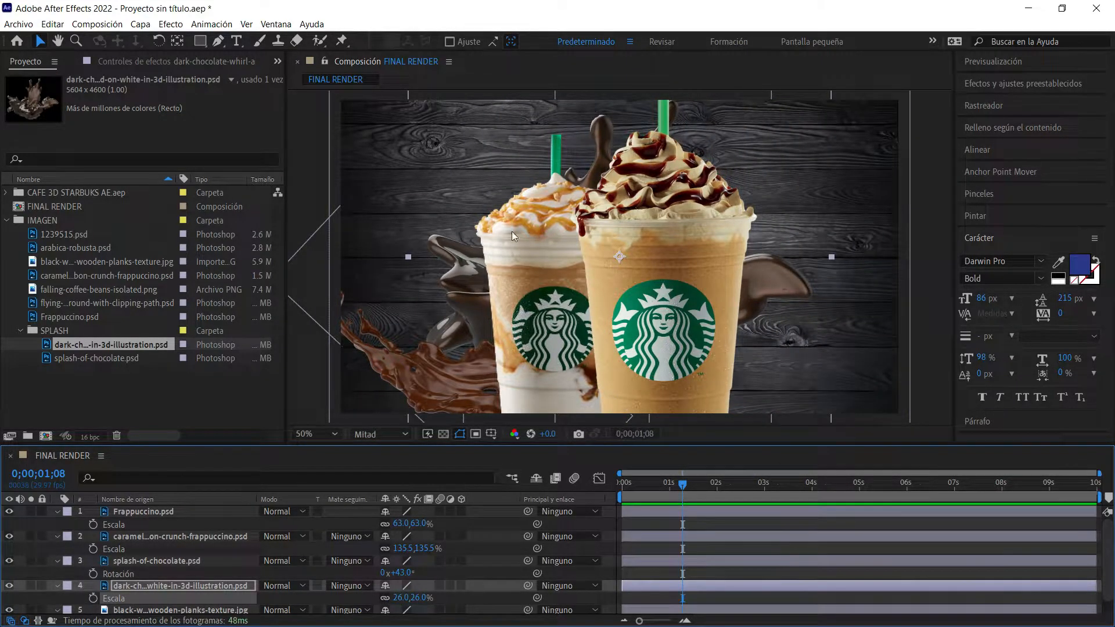
Step: Isolate the dark chocolate splash, rotate it 22°, shrink it and move it to the frame's lower right
click(31, 587)
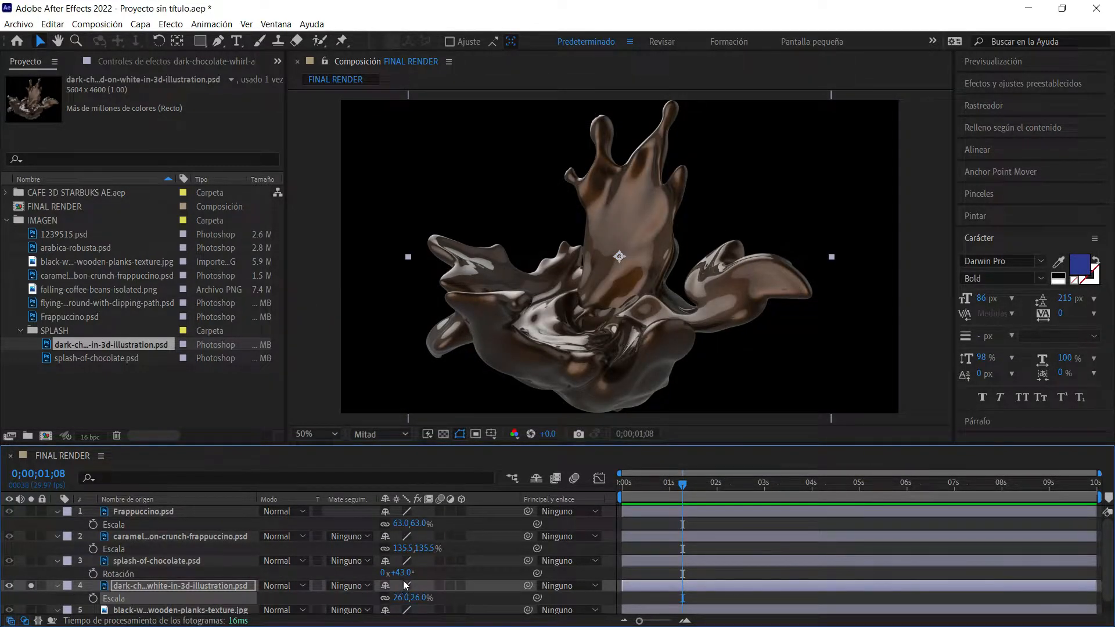
key(r)
drag(402, 597, 415, 596)
drag(882, 176, 795, 203)
drag(679, 295, 813, 363)
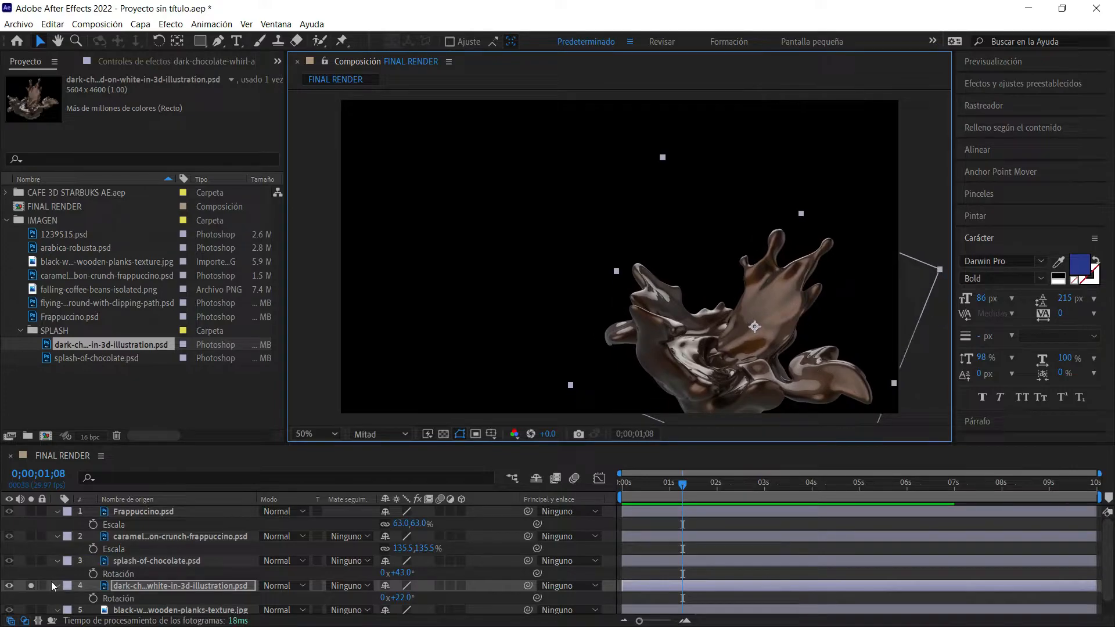
Step: With all layers visible, fine-tune the dark splash beside the front cup and shift the brown chocolate splash slightly right
drag(831, 287, 848, 290)
drag(829, 297, 823, 302)
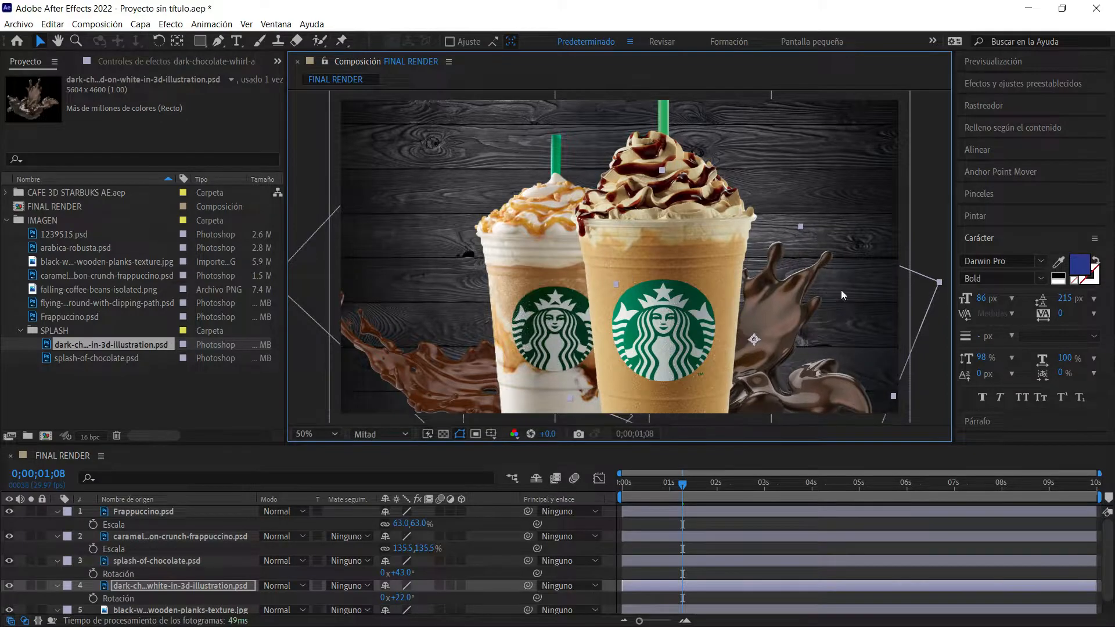
click(946, 195)
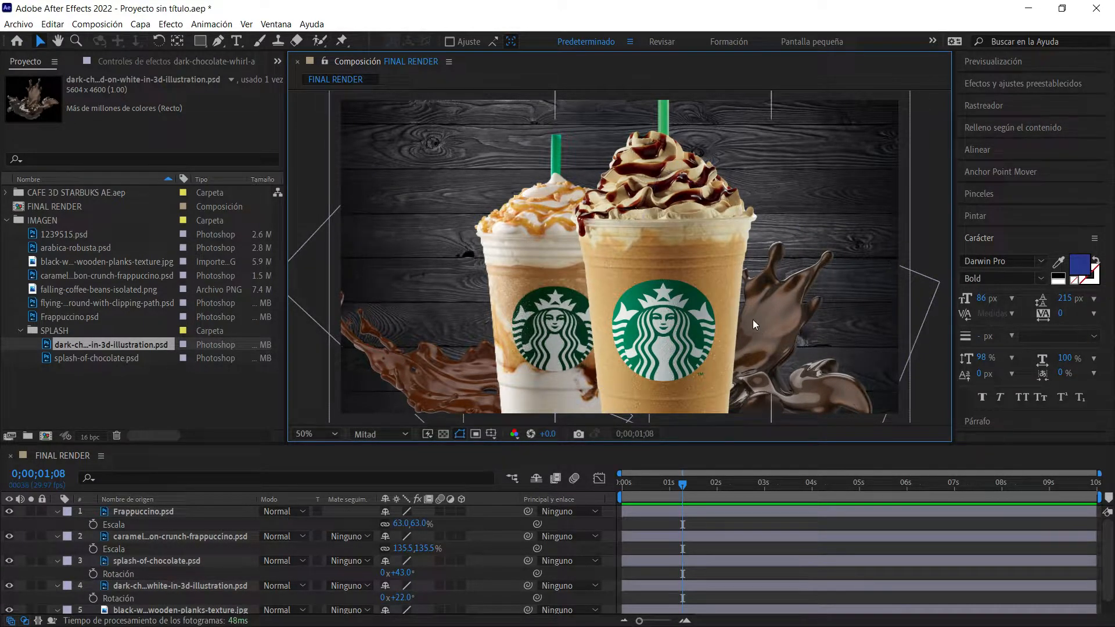
mouse_move(807, 308)
mouse_down()
mouse_move(832, 299)
mouse_move(809, 303)
mouse_up()
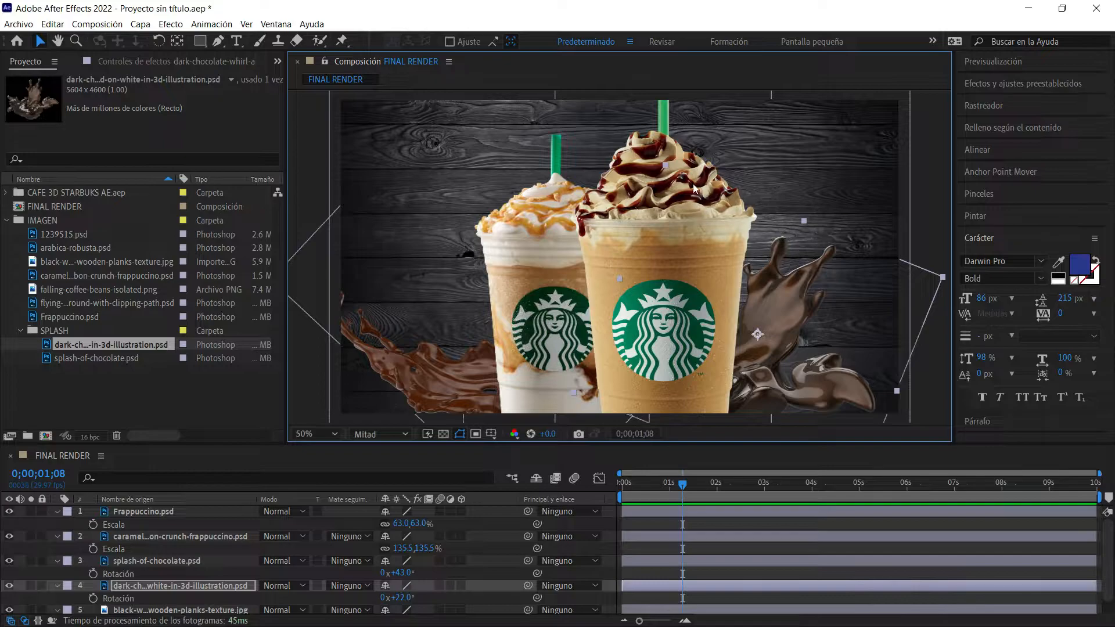
click(391, 343)
drag(371, 293, 386, 297)
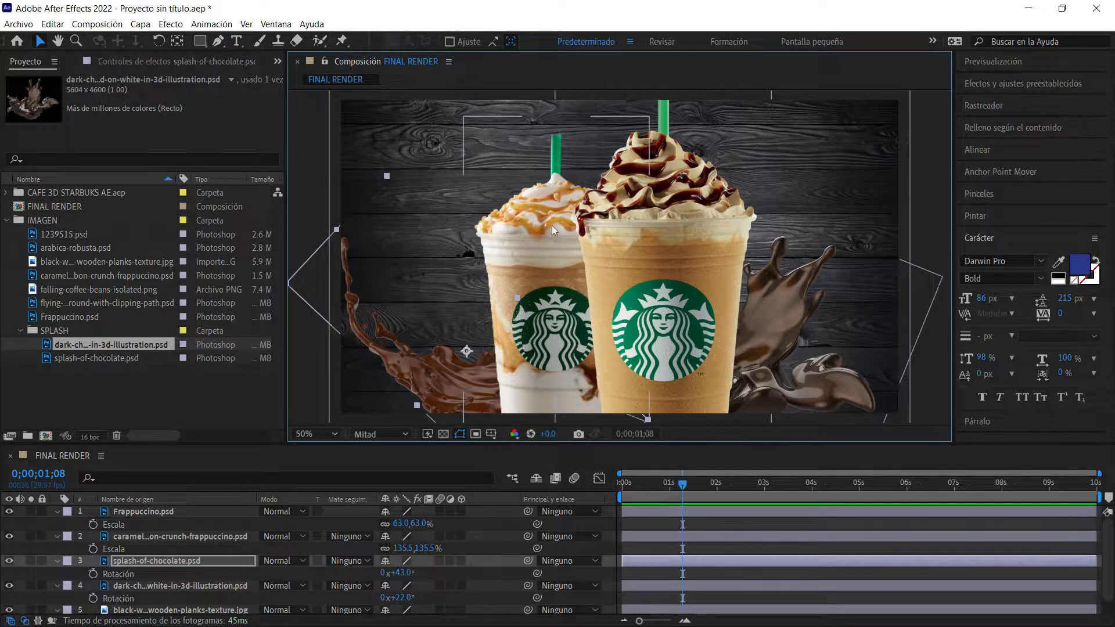
Step: Collapse the properties of both cup layers and splash-of-chocolate.psd, leaving the chocolate splash layer selected
click(57, 536)
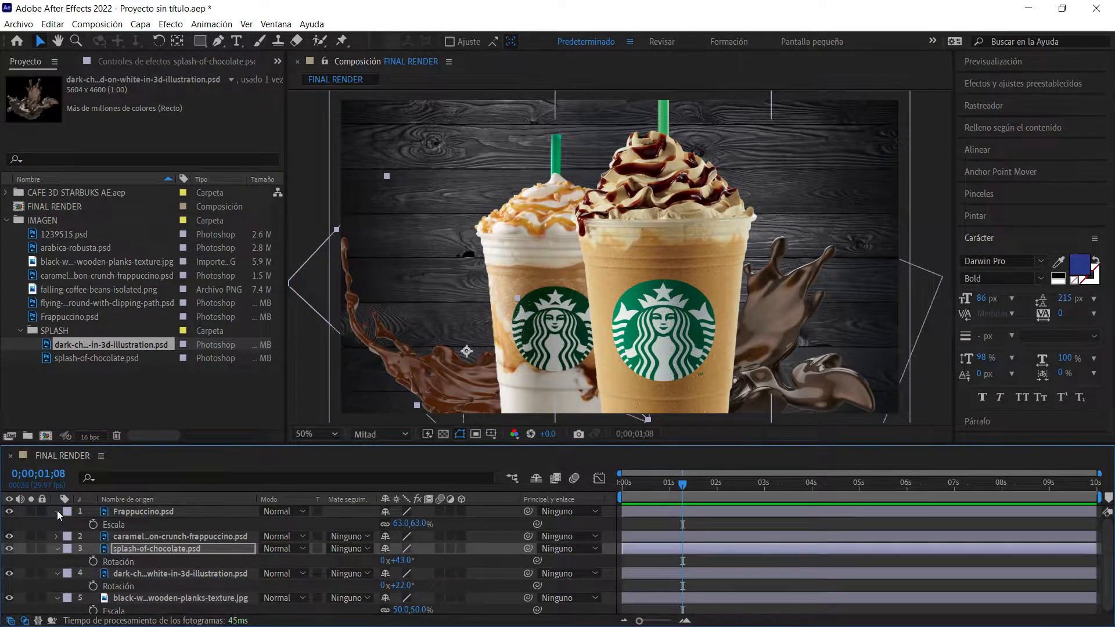
click(57, 511)
click(56, 537)
click(136, 538)
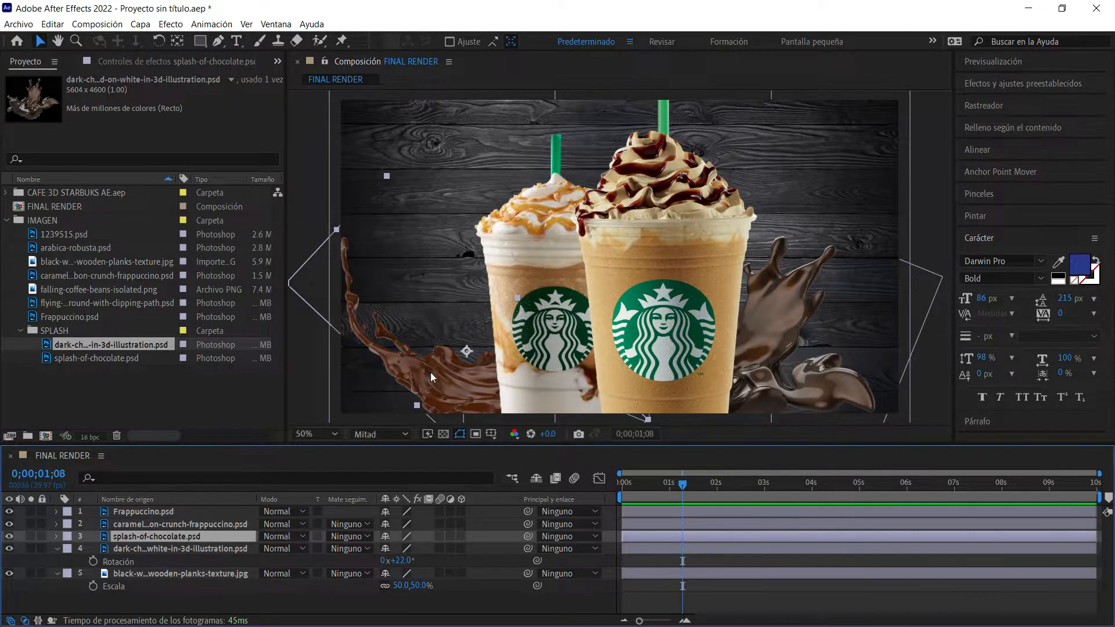
Step: Find the Tinción colour correction effect by searching for "tin" and apply it to the splash-of-chocolate.psd layer
click(1038, 83)
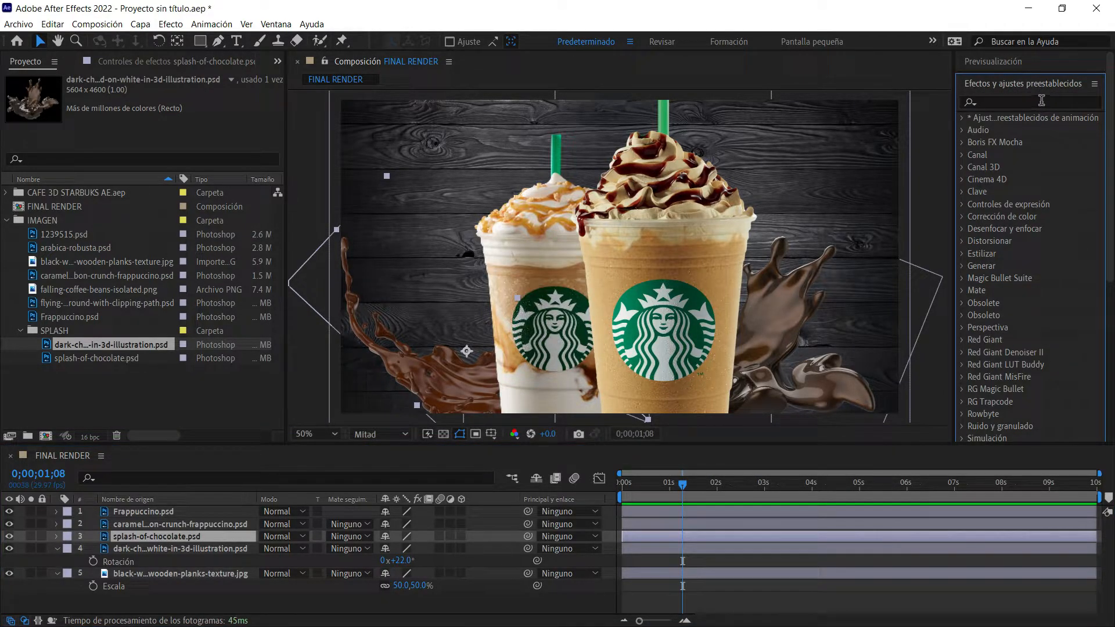
click(1042, 102)
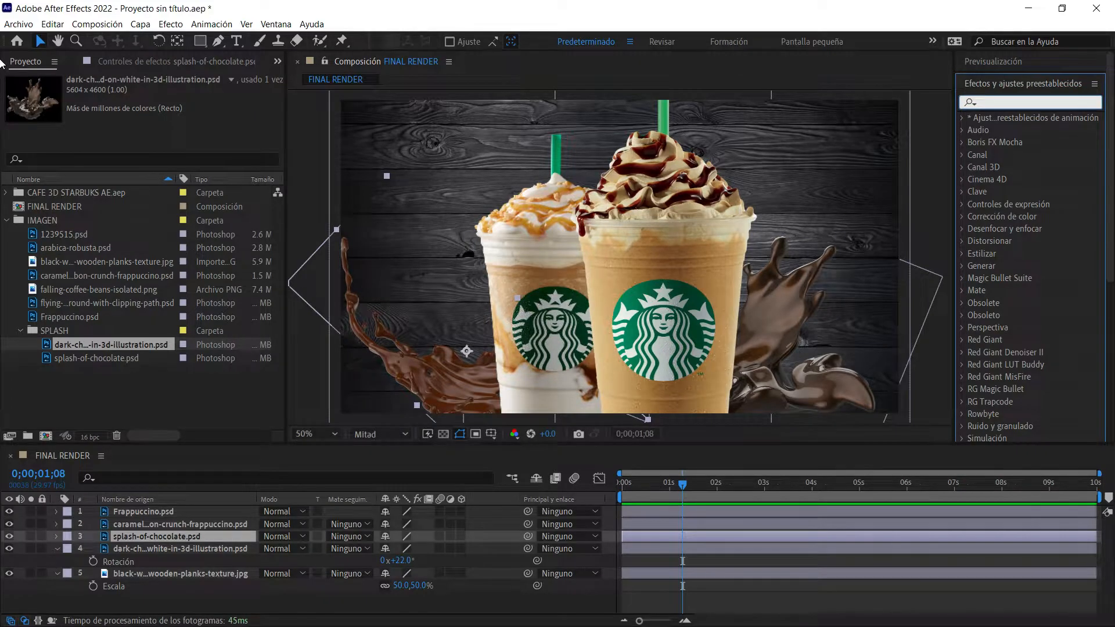
text(tin)
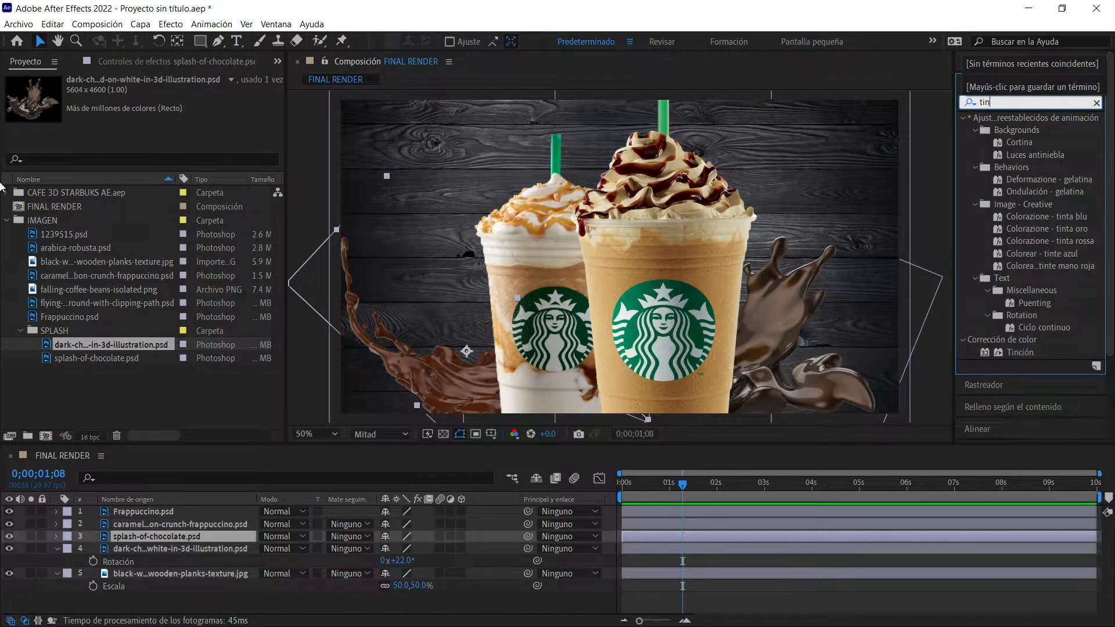
click(1019, 350)
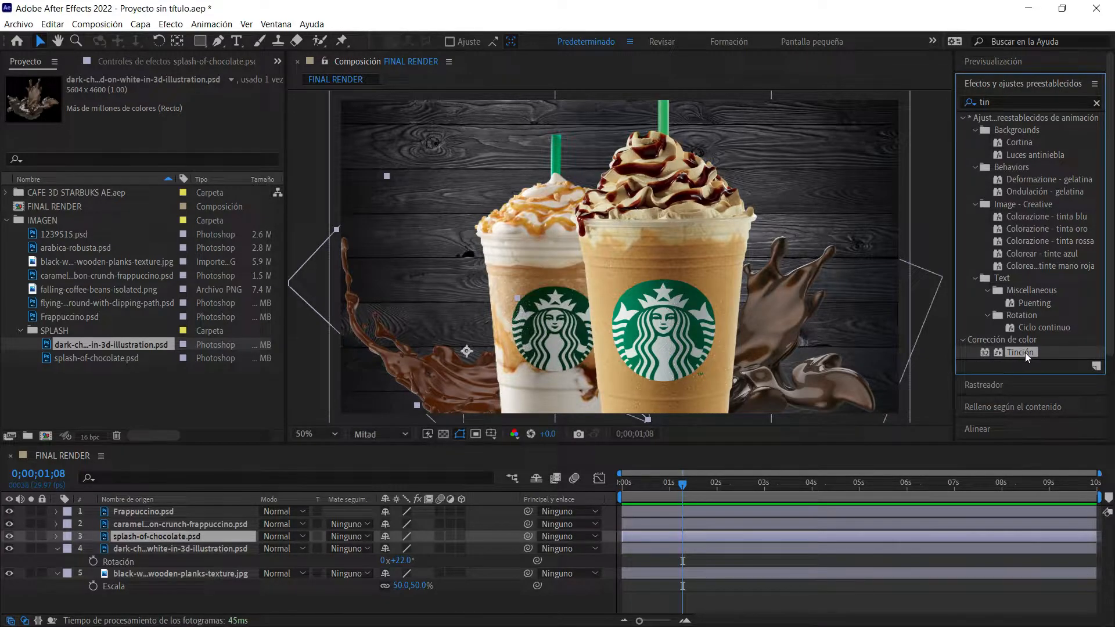
drag(1029, 349, 168, 539)
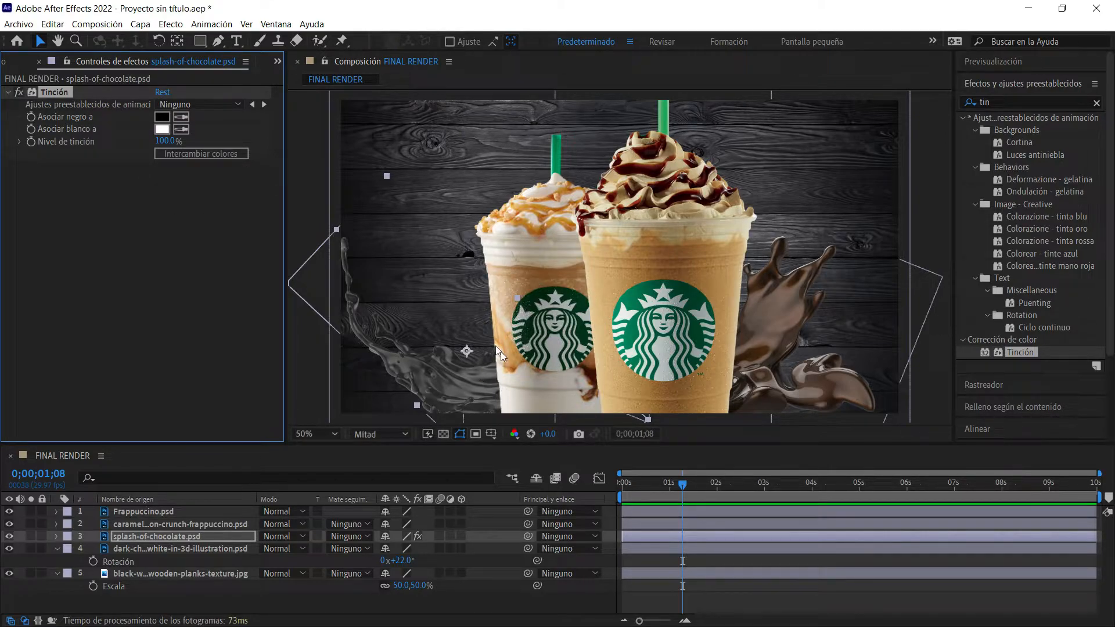
Step: Map black in the splash-of-chocolate.psd Tinción effect to a caramel orange sampled from the rear cup's topping and refined to C37200
click(181, 116)
click(540, 205)
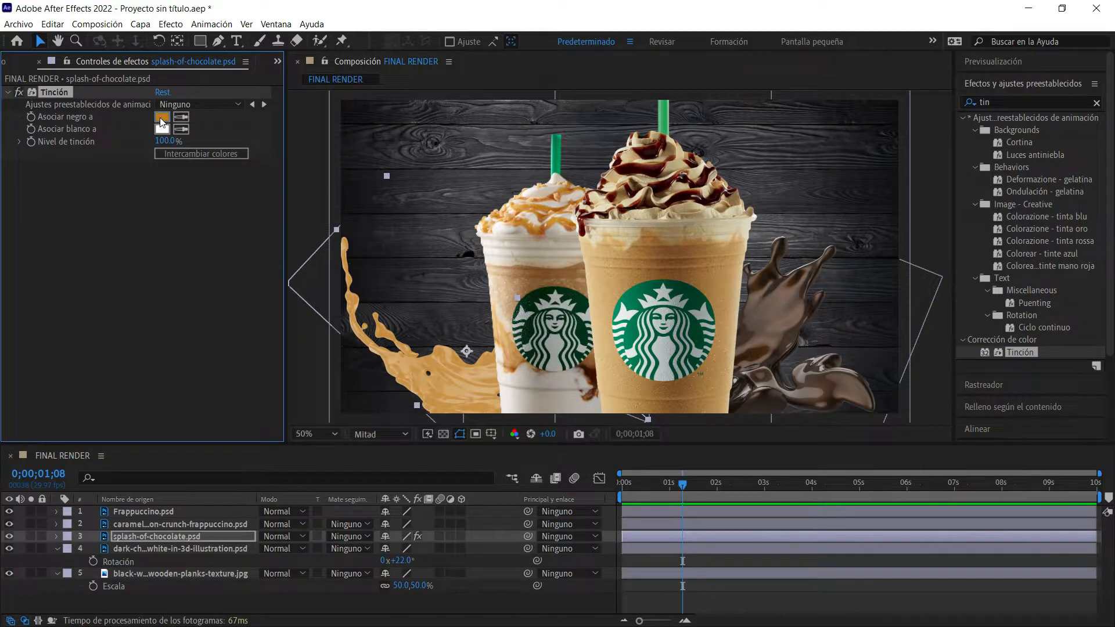
click(162, 117)
drag(230, 243, 146, 277)
mouse_move(150, 332)
mouse_down()
mouse_move(162, 285)
mouse_move(146, 348)
mouse_move(174, 331)
mouse_up()
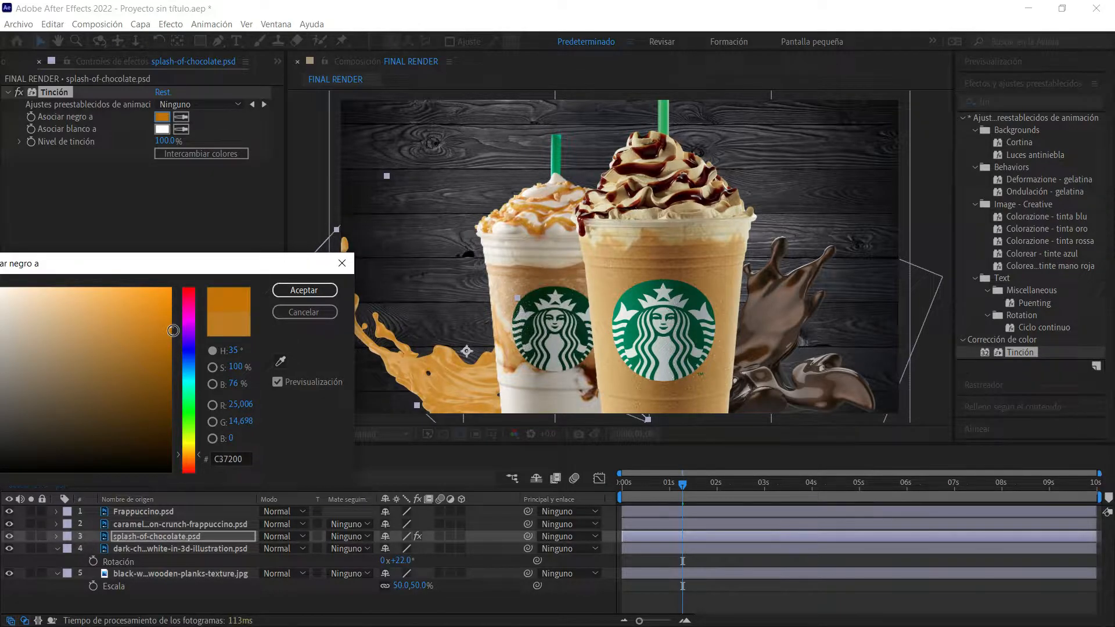
click(304, 290)
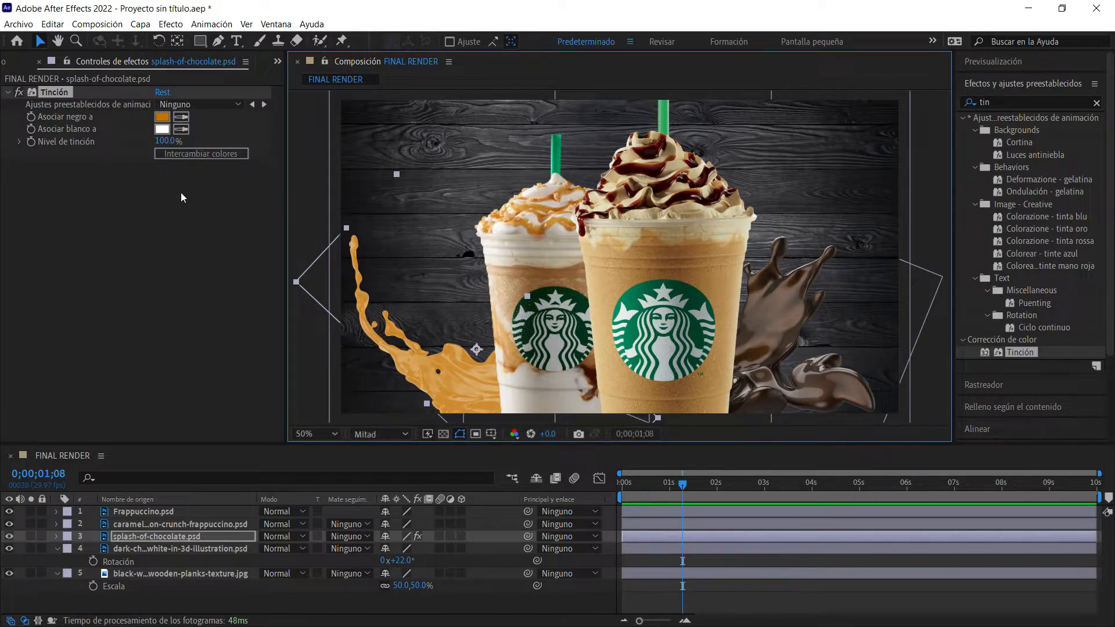
Step: Try out swapping the caramel splash's tint colours and map its white to light grey DADADA
click(227, 155)
click(222, 155)
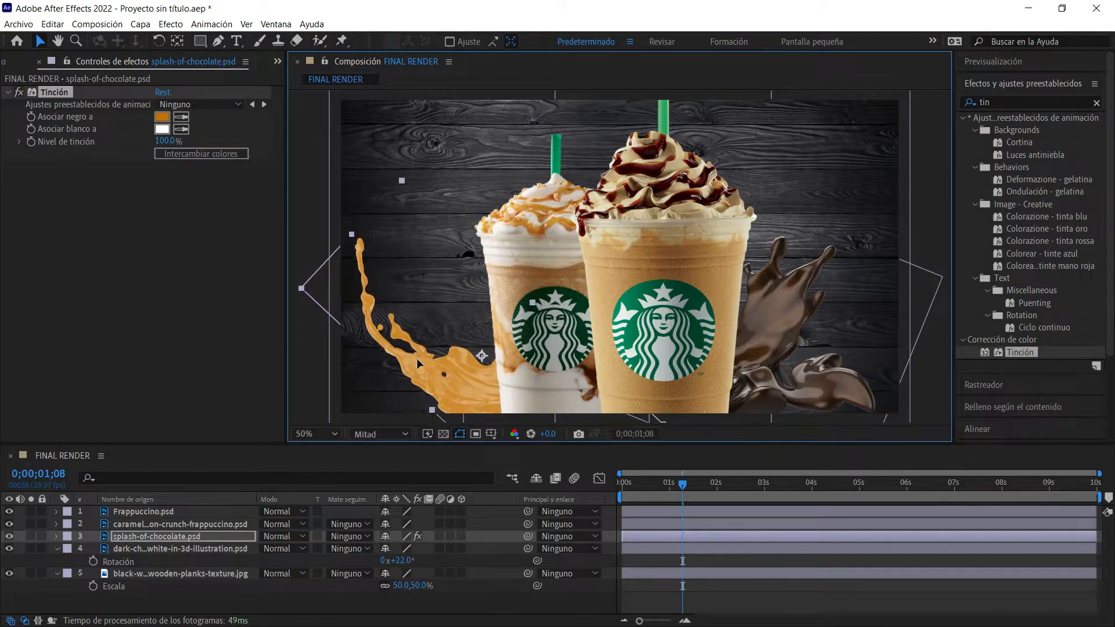
click(162, 128)
drag(175, 263, 198, 249)
click(213, 443)
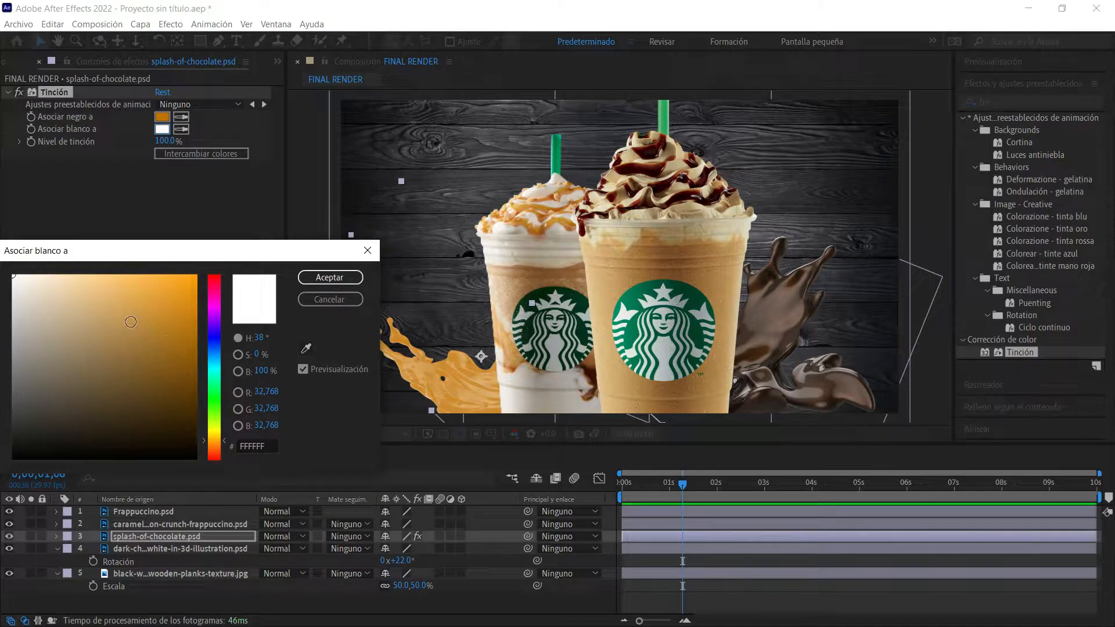
mouse_move(24, 294)
mouse_down()
mouse_move(7, 310)
mouse_move(45, 251)
mouse_move(71, 251)
mouse_move(51, 274)
mouse_move(18, 278)
mouse_move(9, 306)
mouse_up()
click(330, 277)
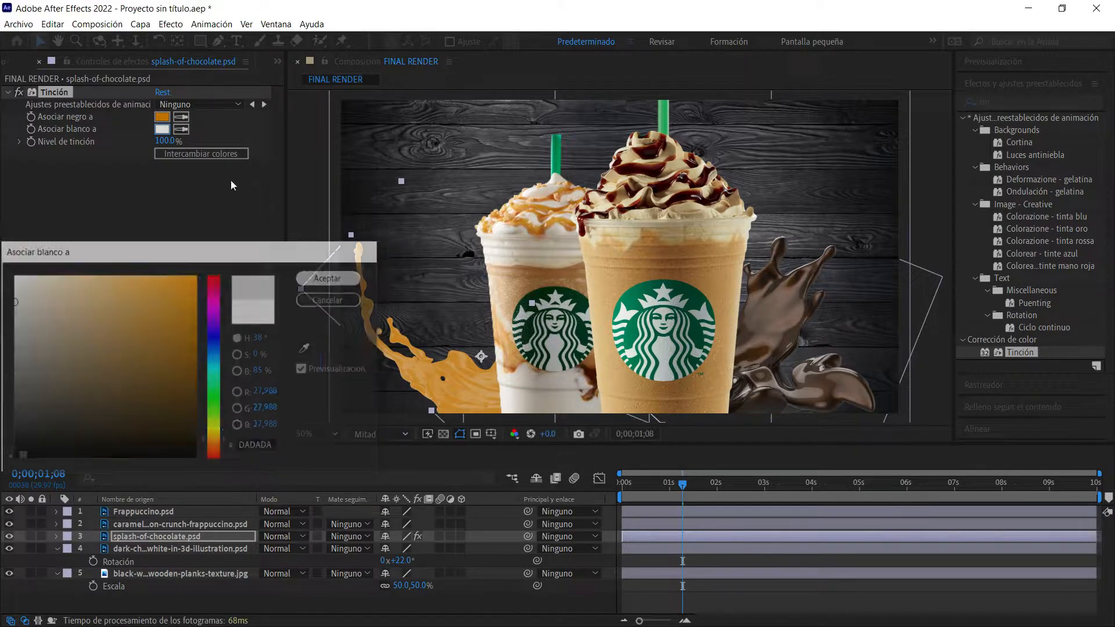
Step: Darken the caramel splash's mapped black colour to a deeper brownish orange
click(163, 116)
mouse_move(195, 317)
mouse_down()
mouse_move(214, 369)
mouse_move(213, 342)
mouse_up()
click(329, 277)
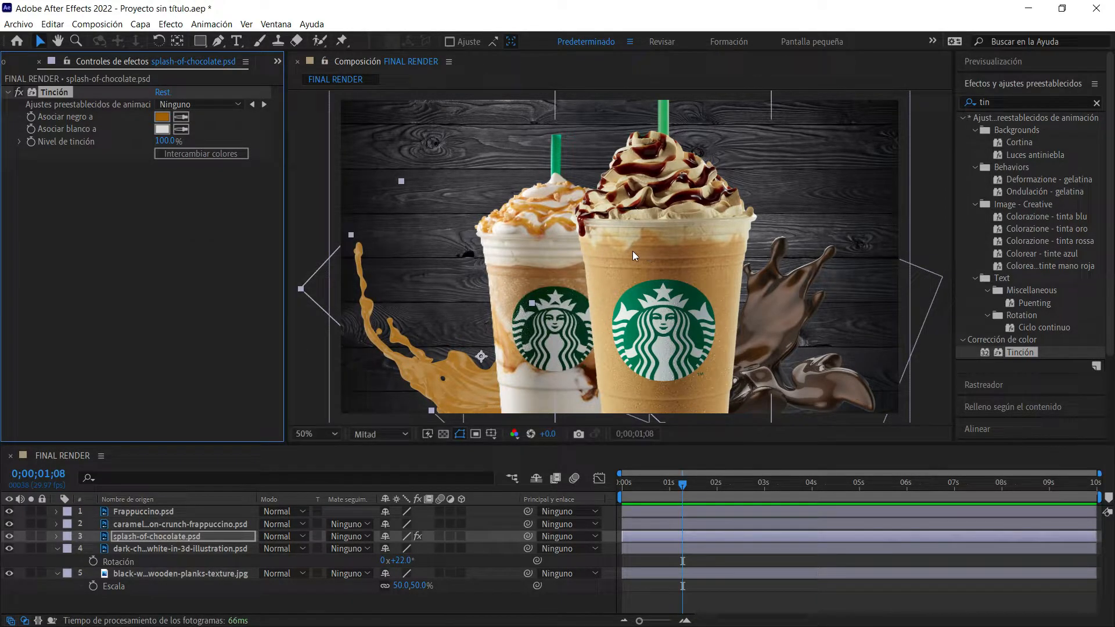
Step: Try out swapping the tint colours once more and nudge the caramel splash slightly down and right
click(231, 155)
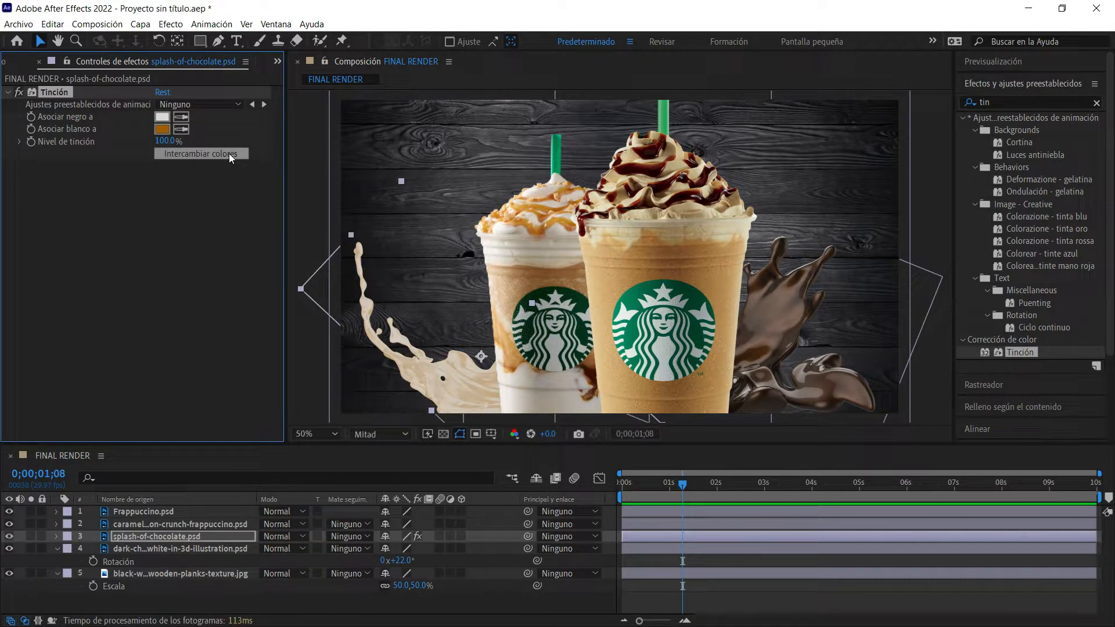
click(229, 153)
drag(453, 380, 455, 385)
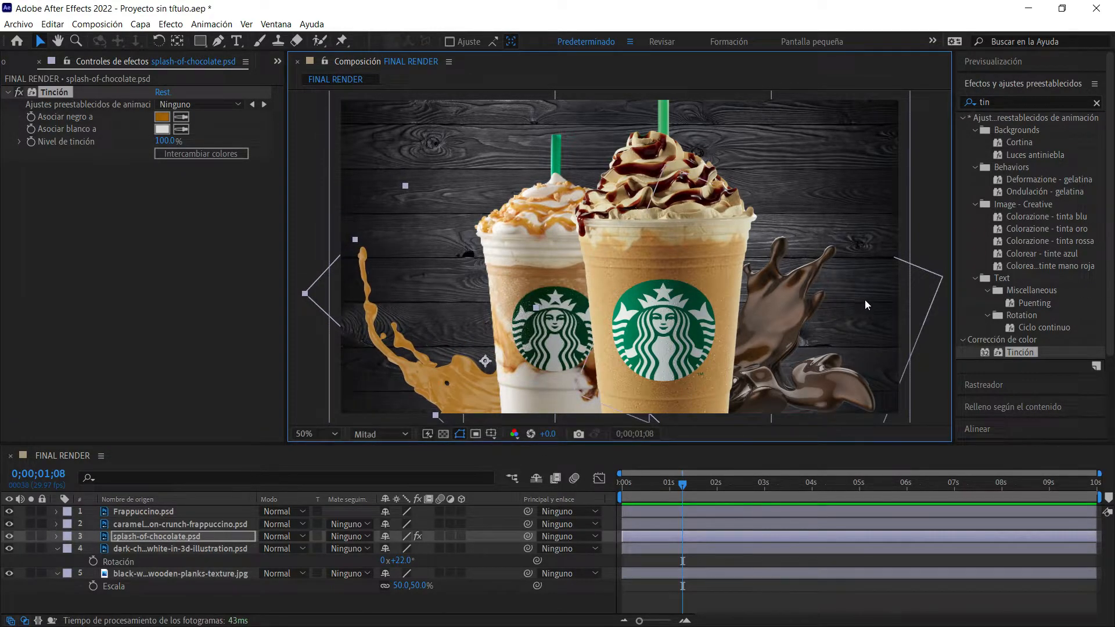
Step: Apply the Tinción effect to the dark chocolate splash beside the front cup
click(782, 284)
mouse_move(1024, 353)
mouse_down()
mouse_move(840, 304)
mouse_move(1019, 356)
mouse_up()
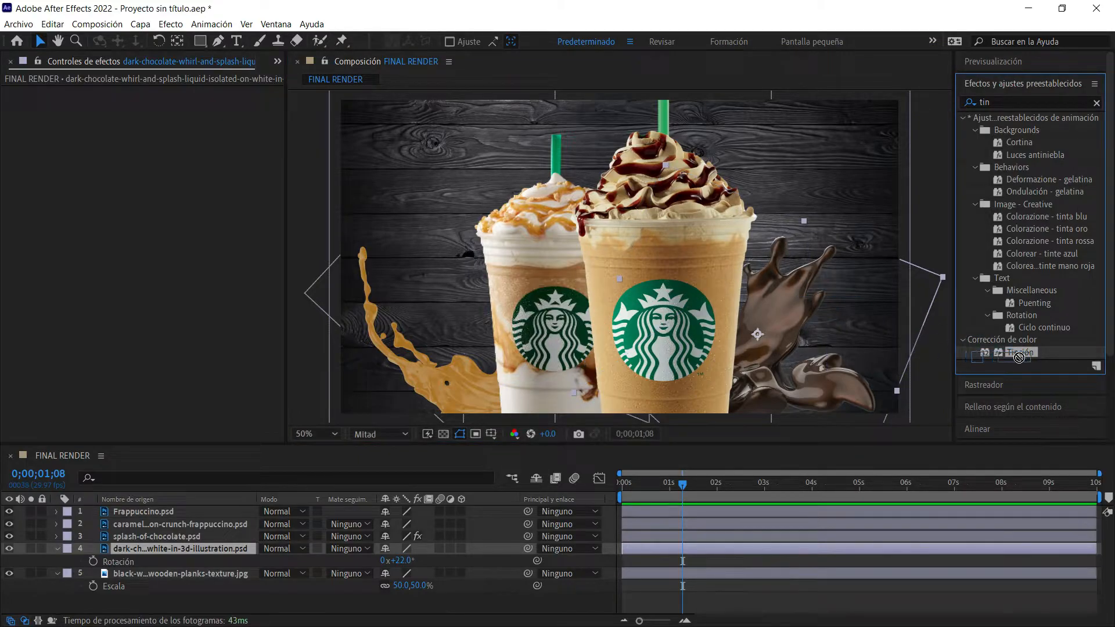
double_click(1020, 351)
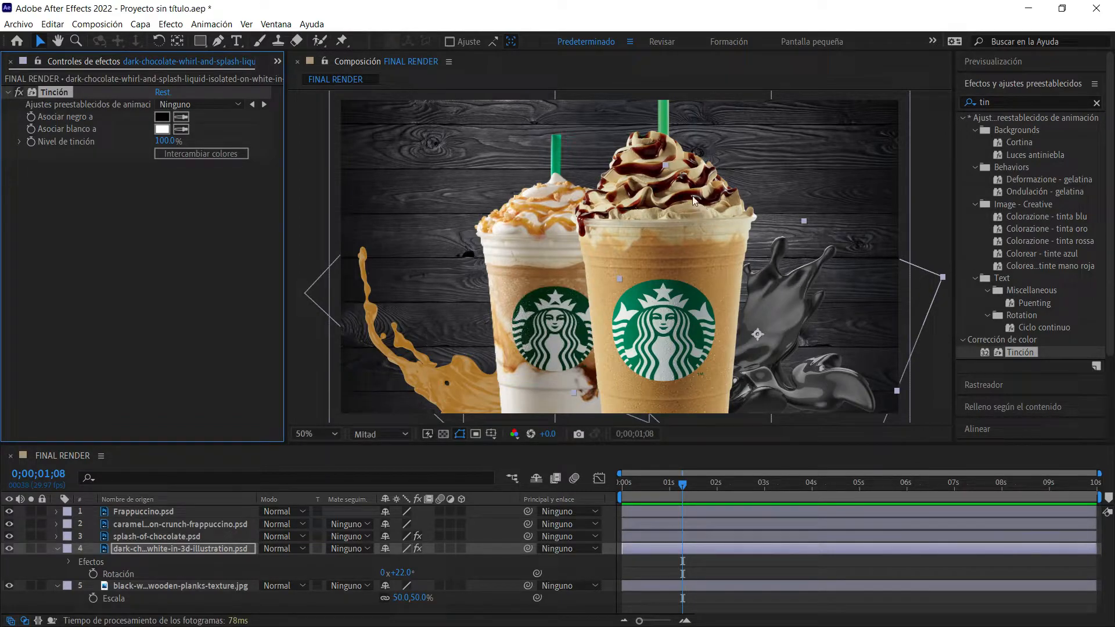
Step: Map the dark splash's black to a colour sampled from the front cup's chocolate syrup, adjusted to a deep dark brown
click(181, 117)
click(649, 167)
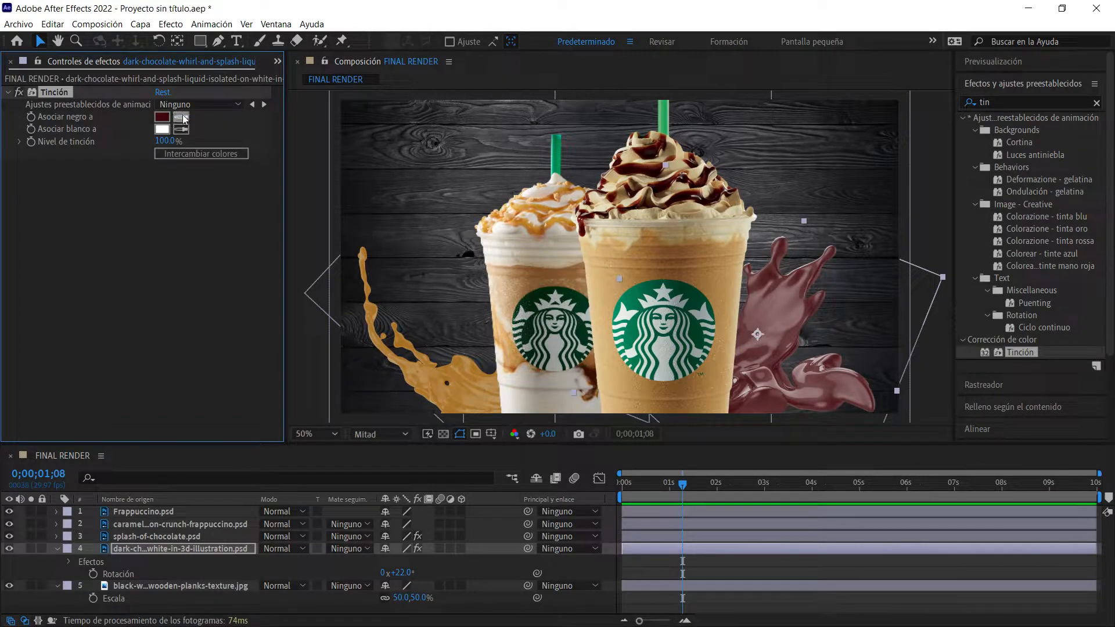
click(656, 169)
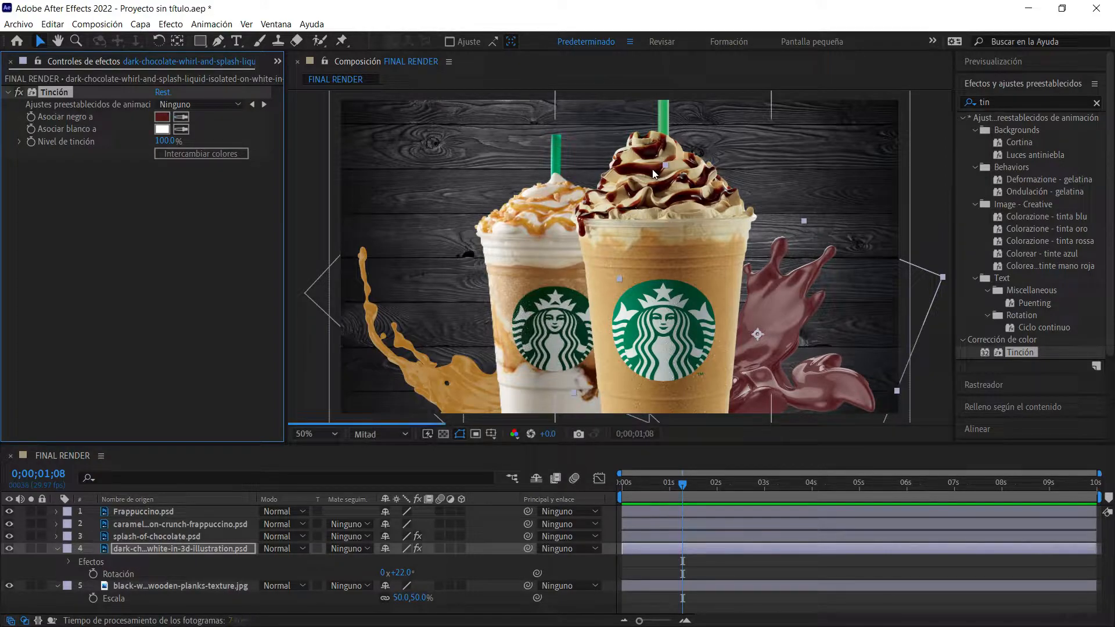
click(162, 118)
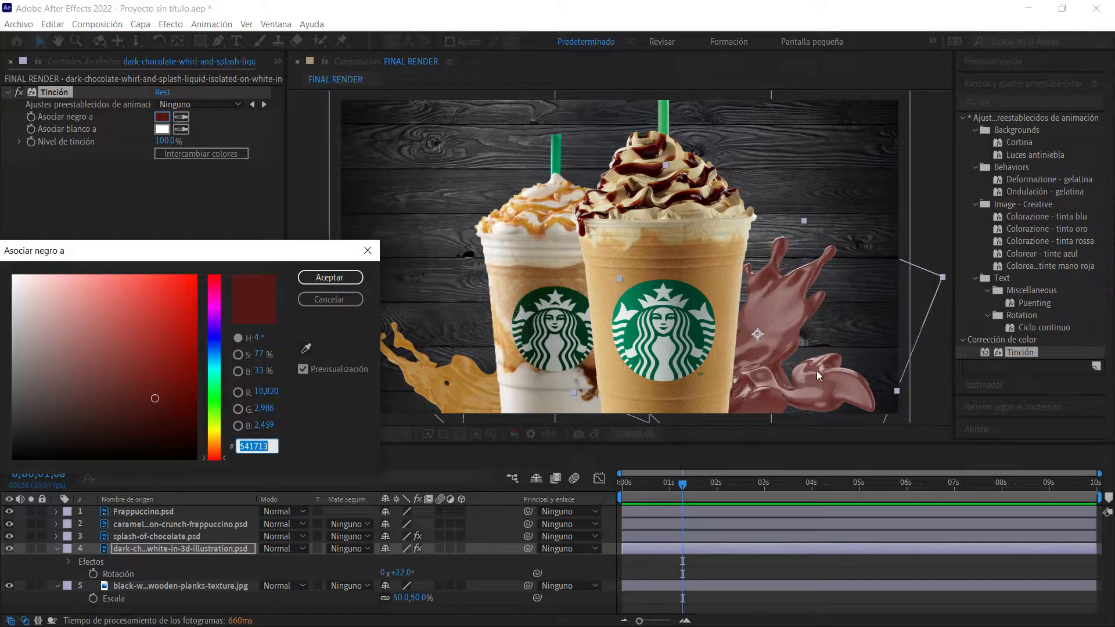
click(221, 450)
drag(221, 453, 220, 453)
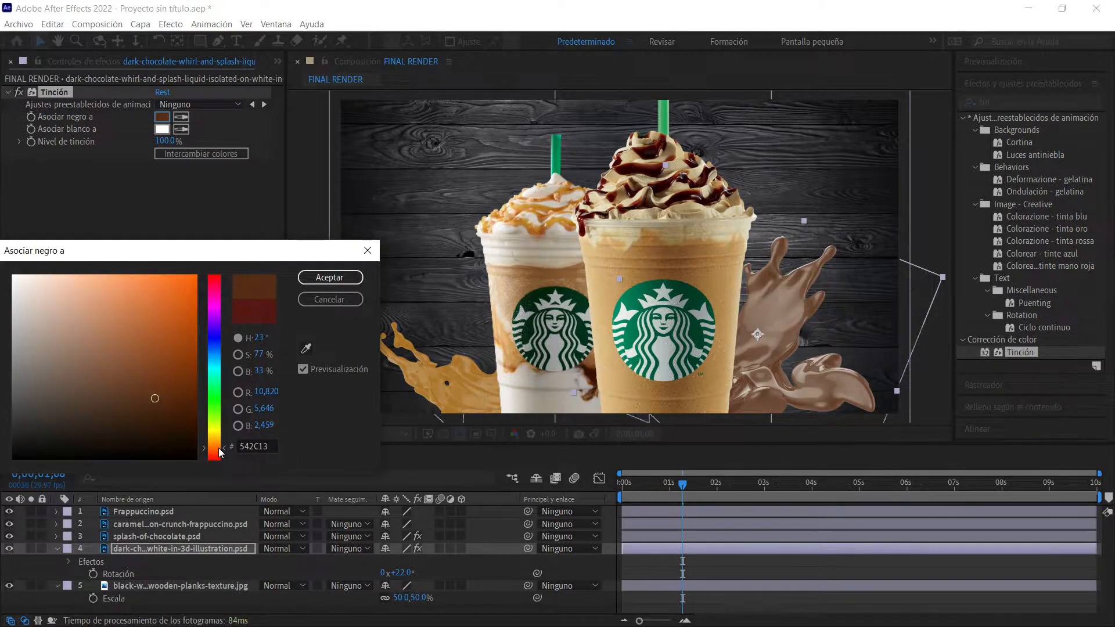
mouse_move(181, 405)
mouse_down()
mouse_move(199, 447)
mouse_move(196, 438)
mouse_move(219, 459)
mouse_move(209, 415)
mouse_up()
click(336, 282)
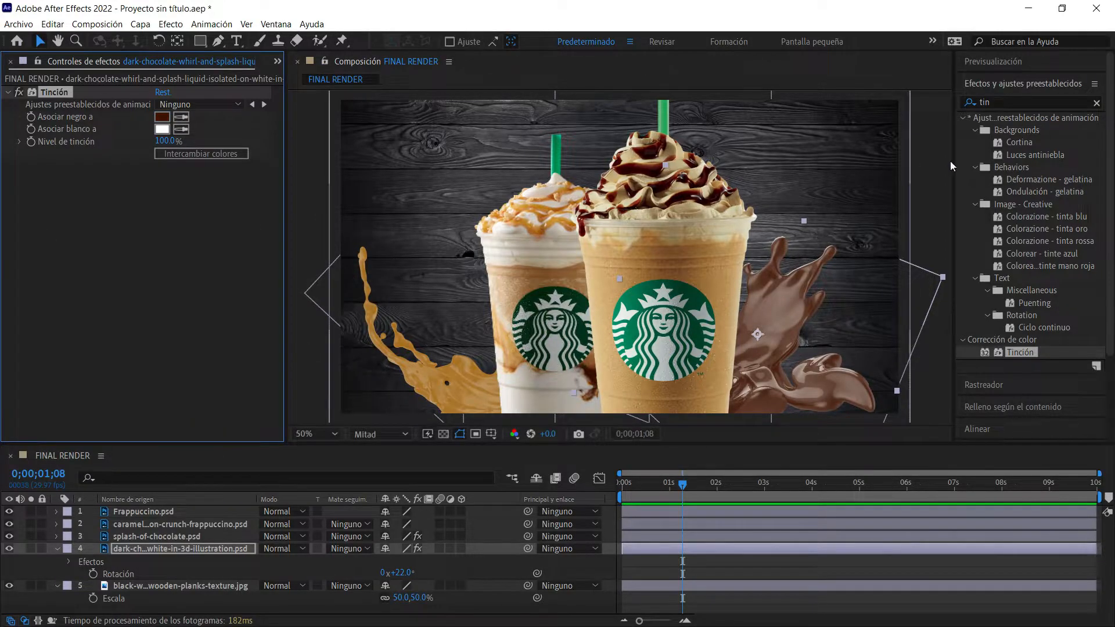
Step: Search for "brillo" and apply Brillo y contraste to the dark chocolate splash with brightness -43 and contrast 17
click(925, 149)
click(804, 324)
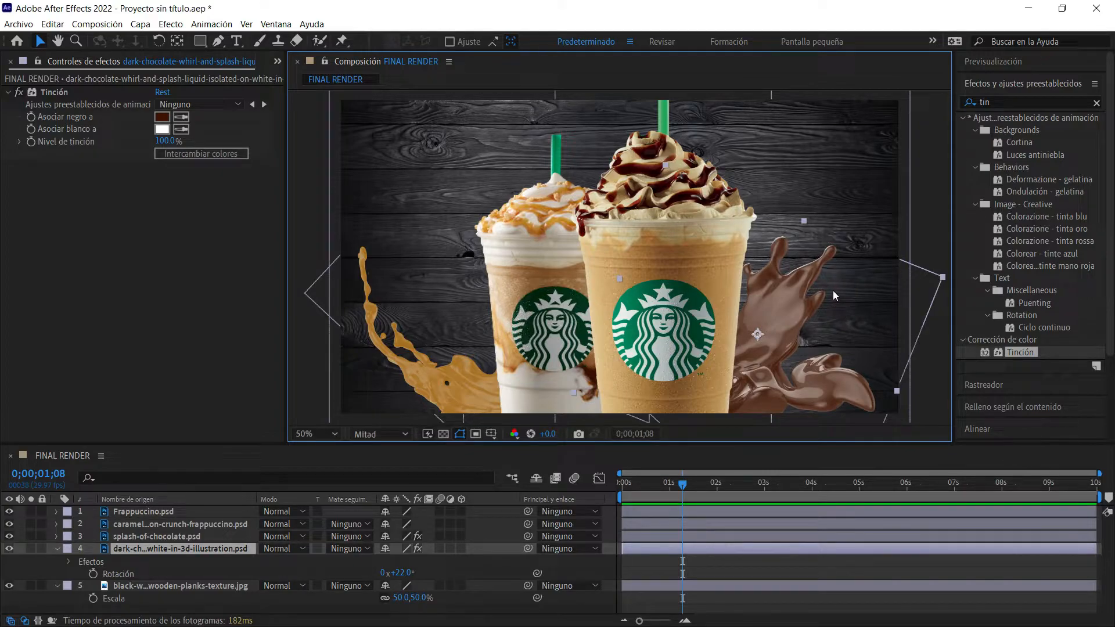
click(1016, 103)
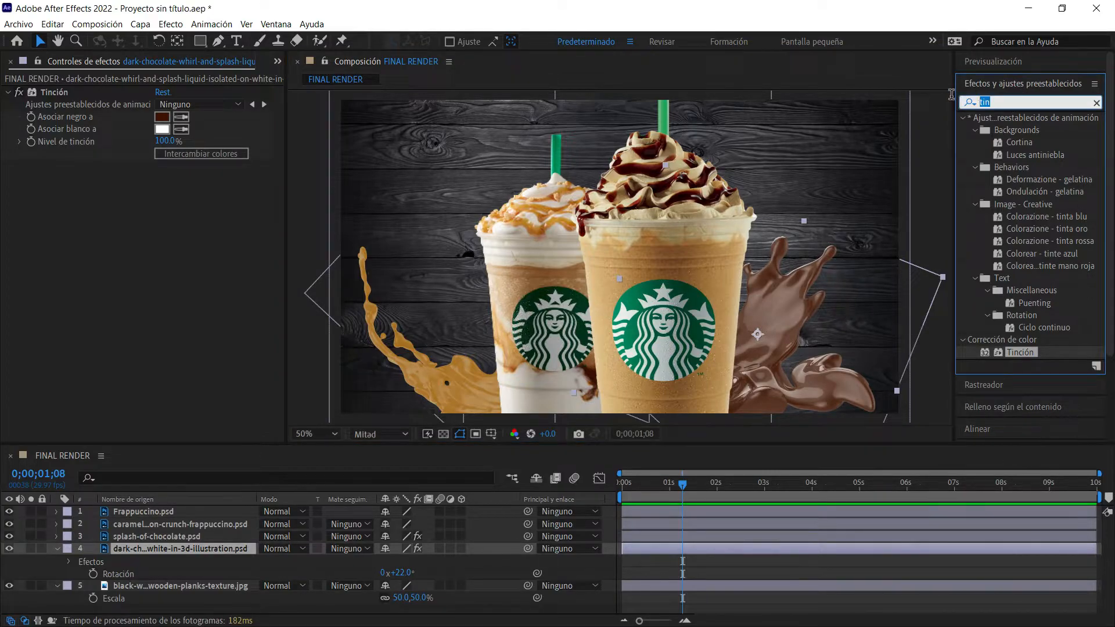
text(brillo)
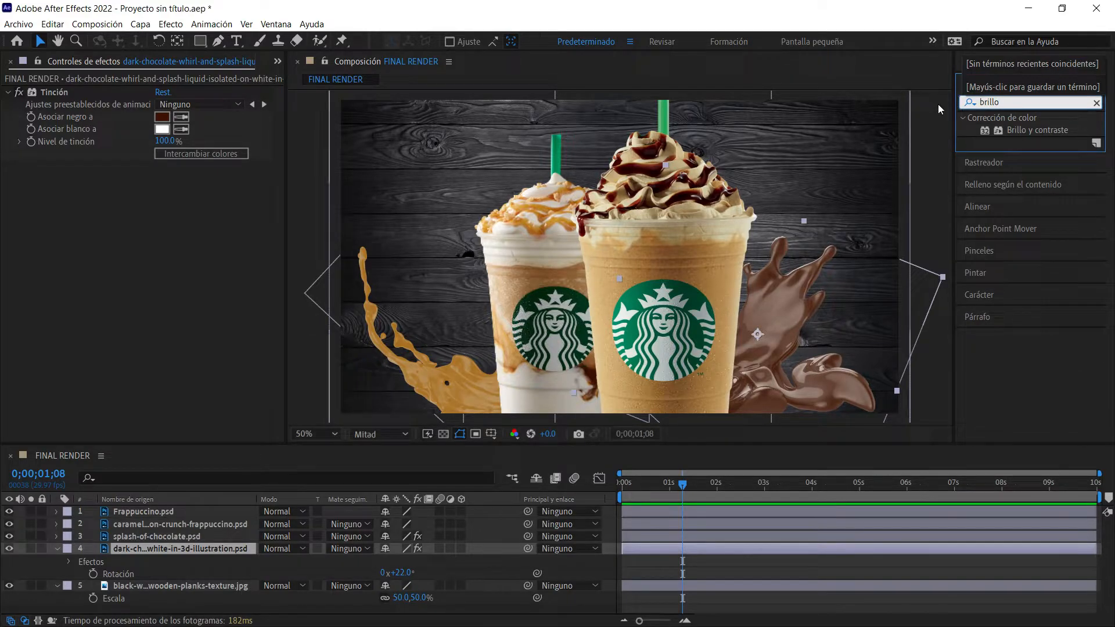
double_click(1013, 129)
drag(160, 191, 120, 195)
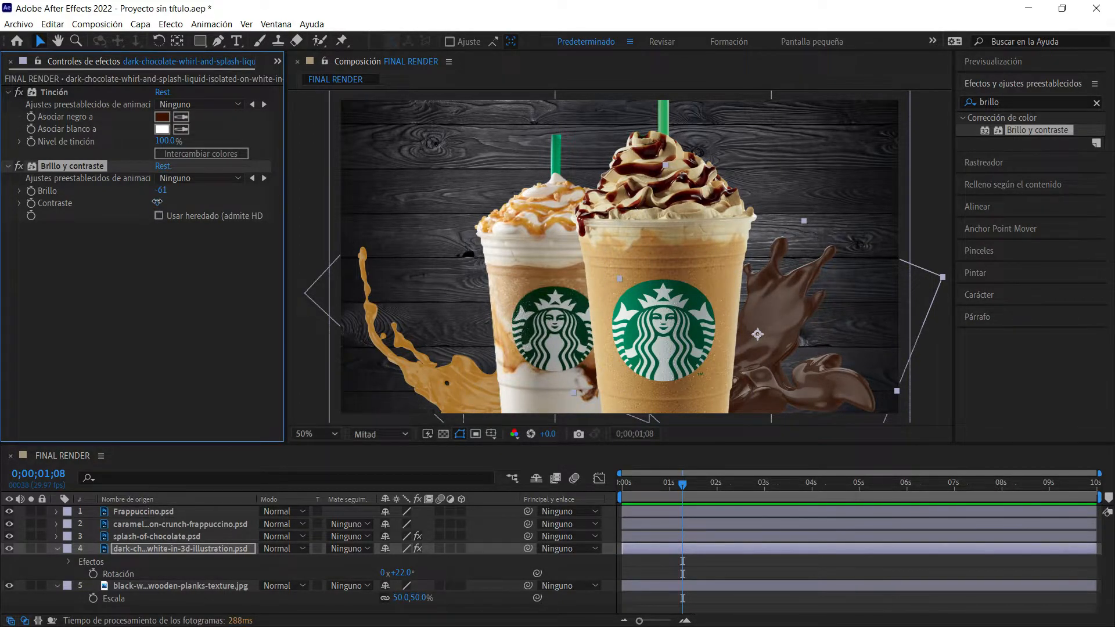
drag(163, 201, 174, 190)
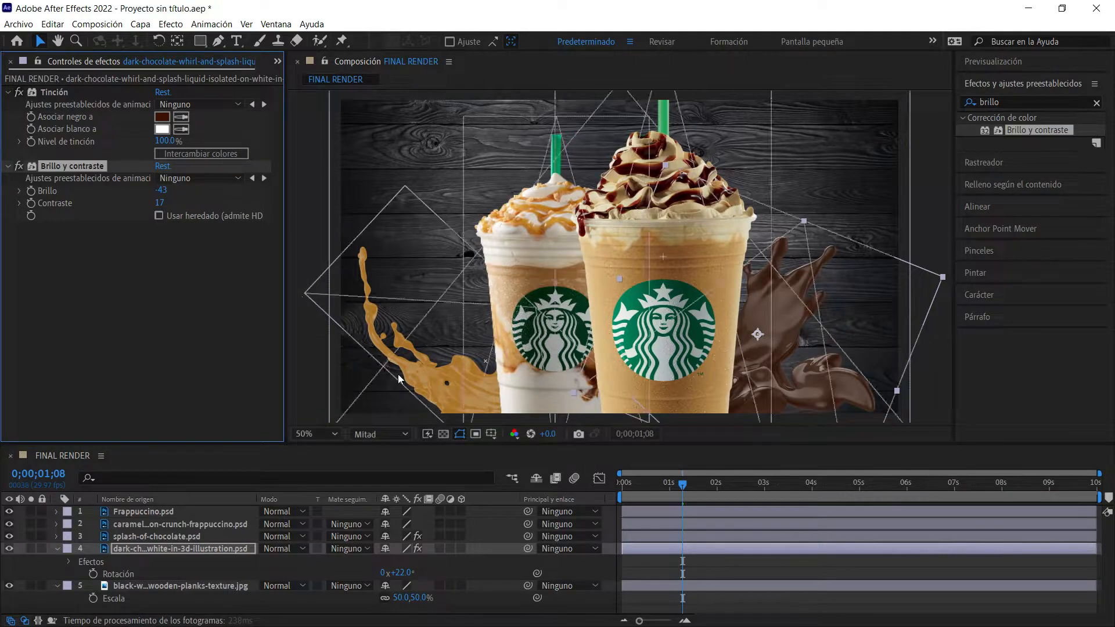
Step: Apply Brillo y contraste to the caramel splash and set both brightness and contrast to 25
click(403, 334)
drag(1016, 130, 417, 334)
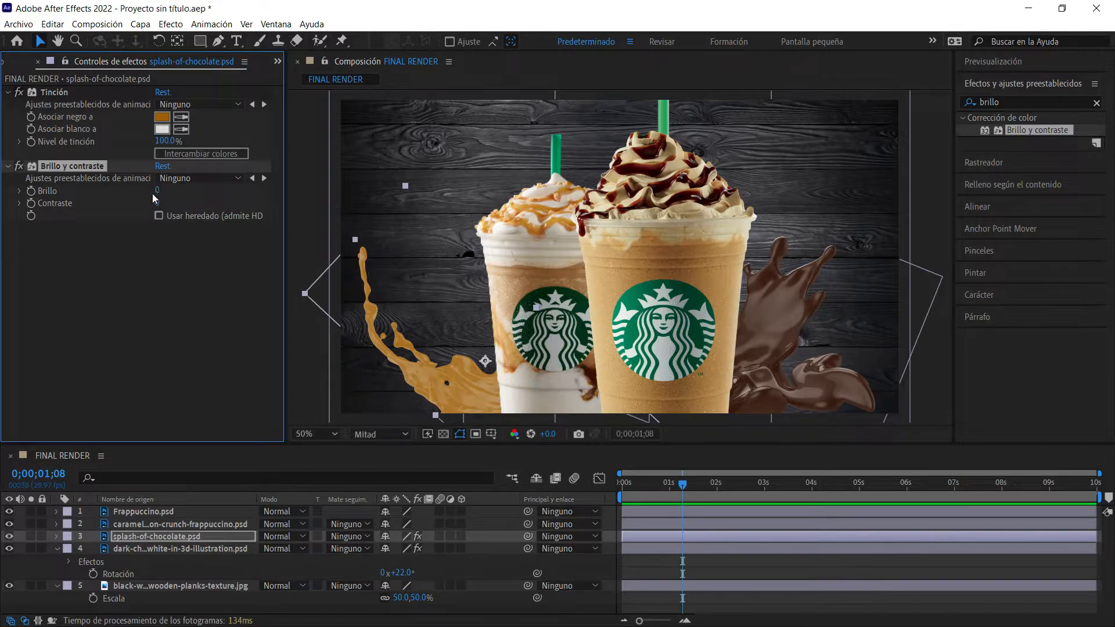
drag(168, 190, 121, 209)
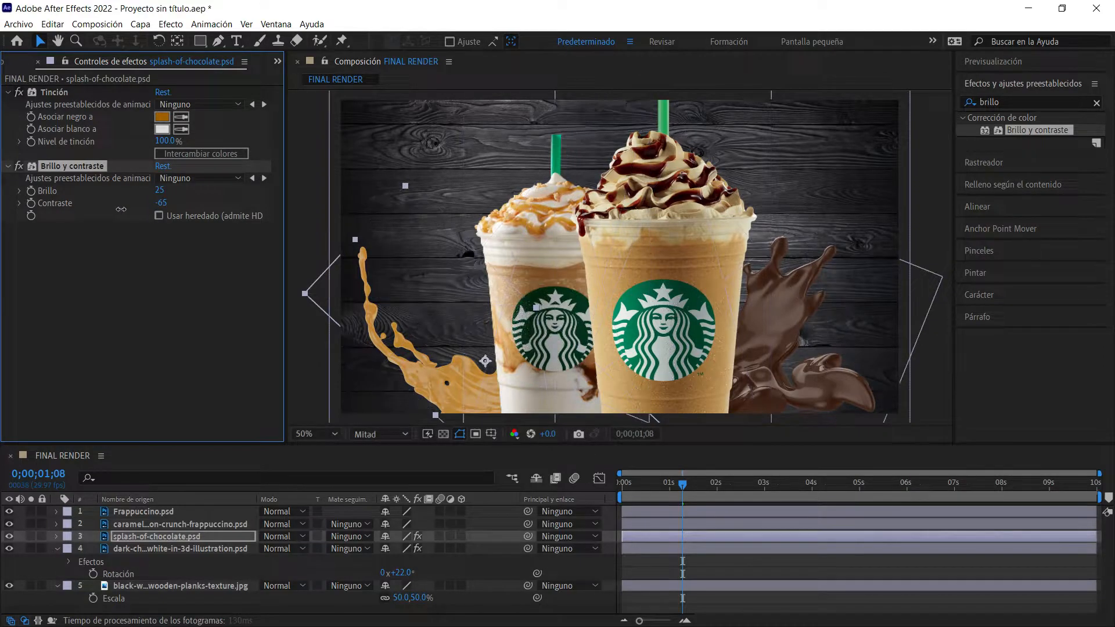
drag(196, 199, 183, 203)
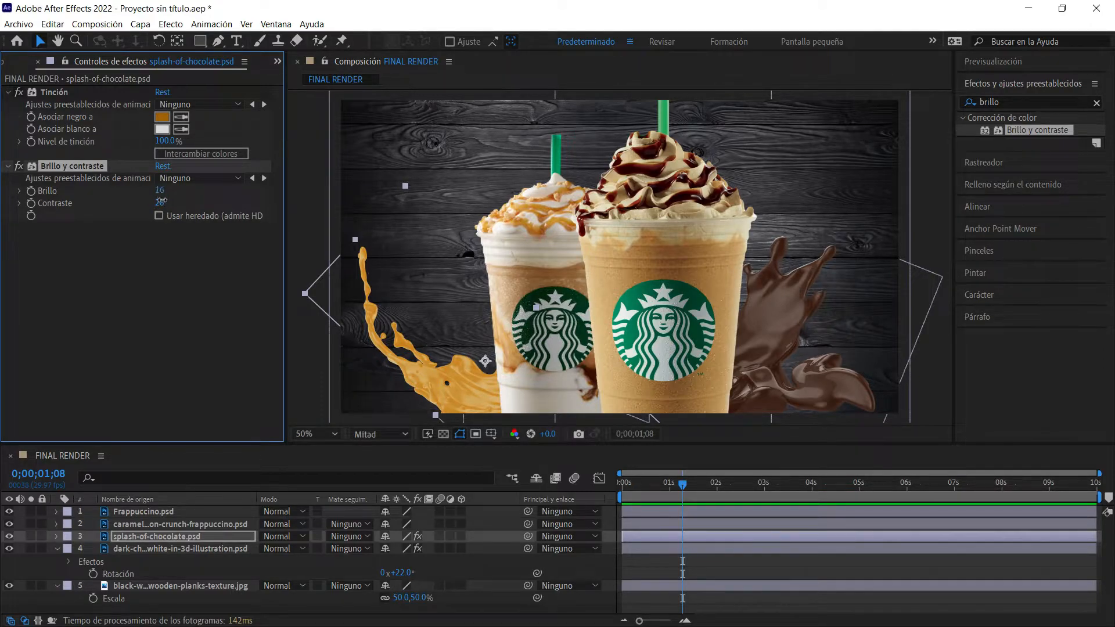
click(159, 190)
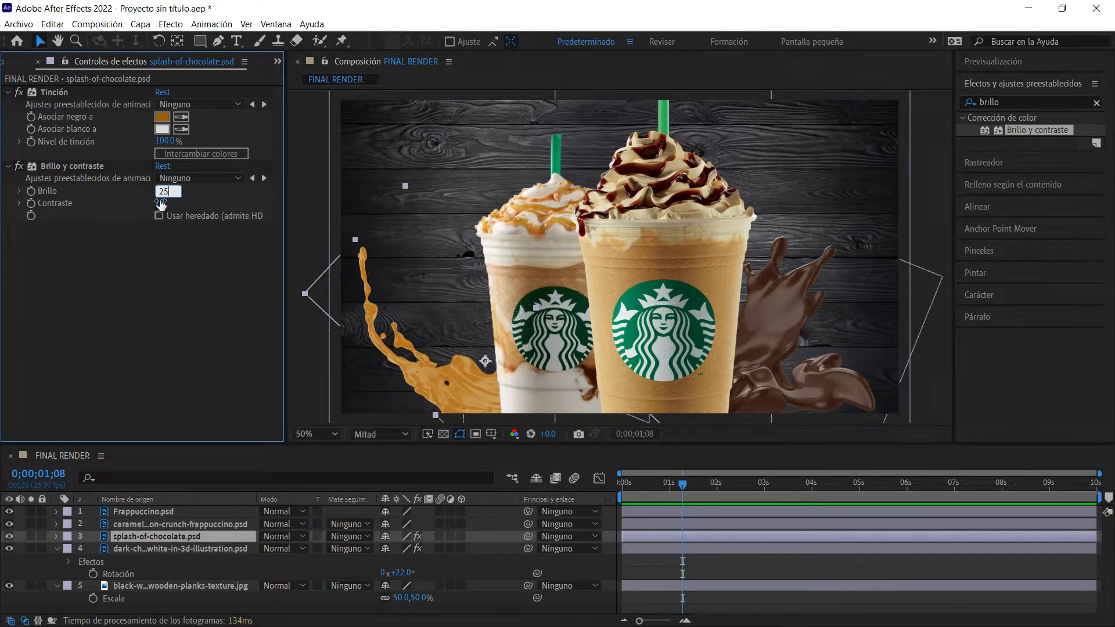
click(160, 203)
key(Return)
click(924, 221)
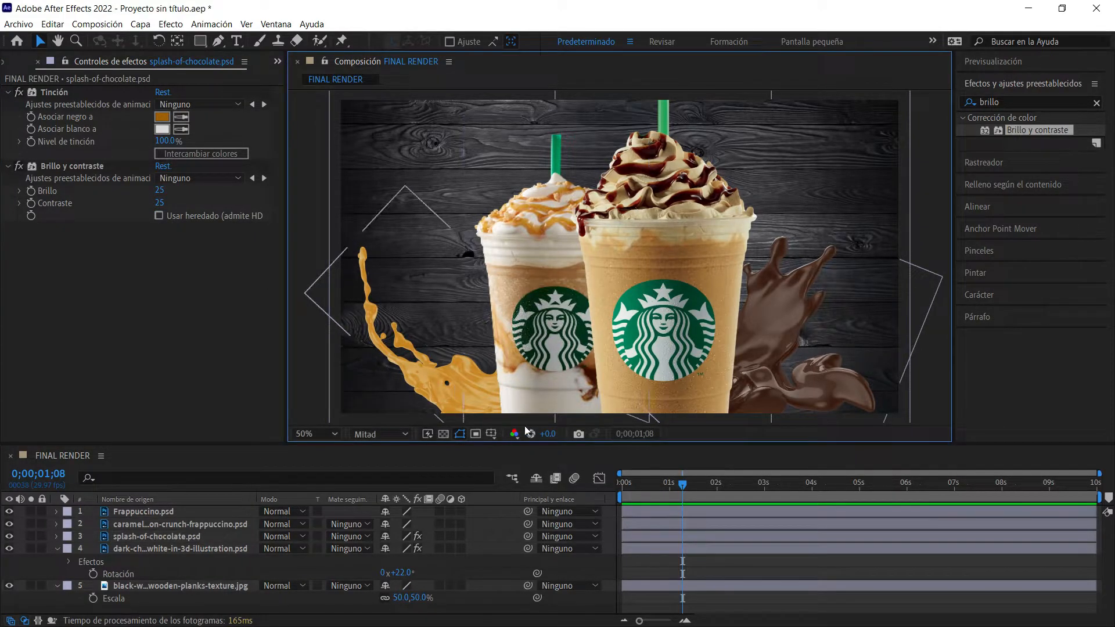
Step: Collapse the SPLASH folder in the project files and preview the flying almond and falling coffee bean images
click(6, 63)
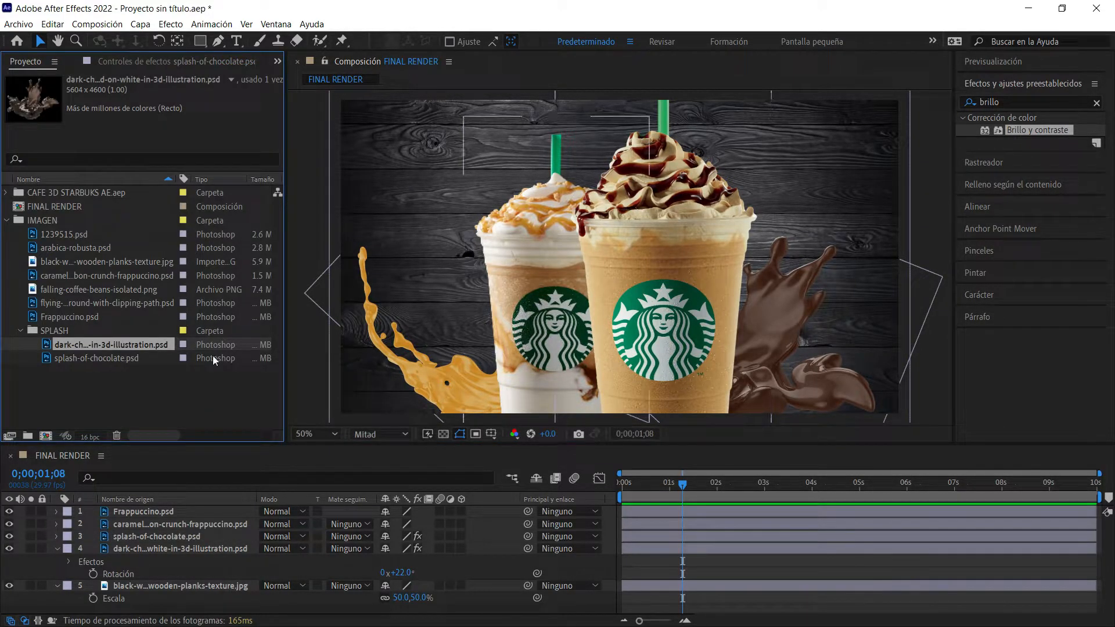
click(20, 330)
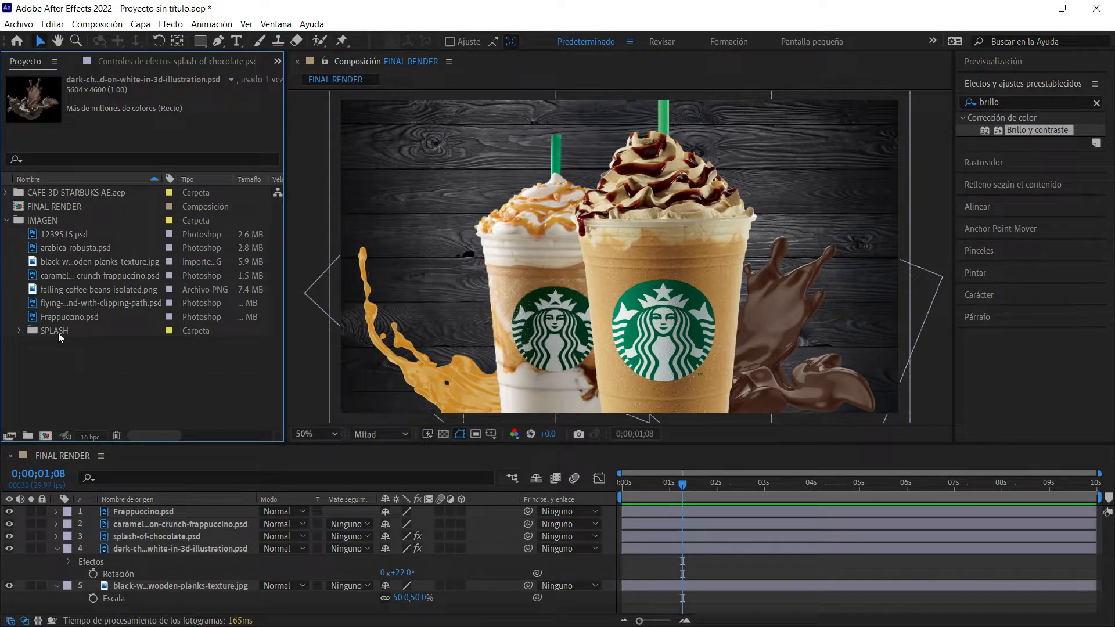
click(82, 317)
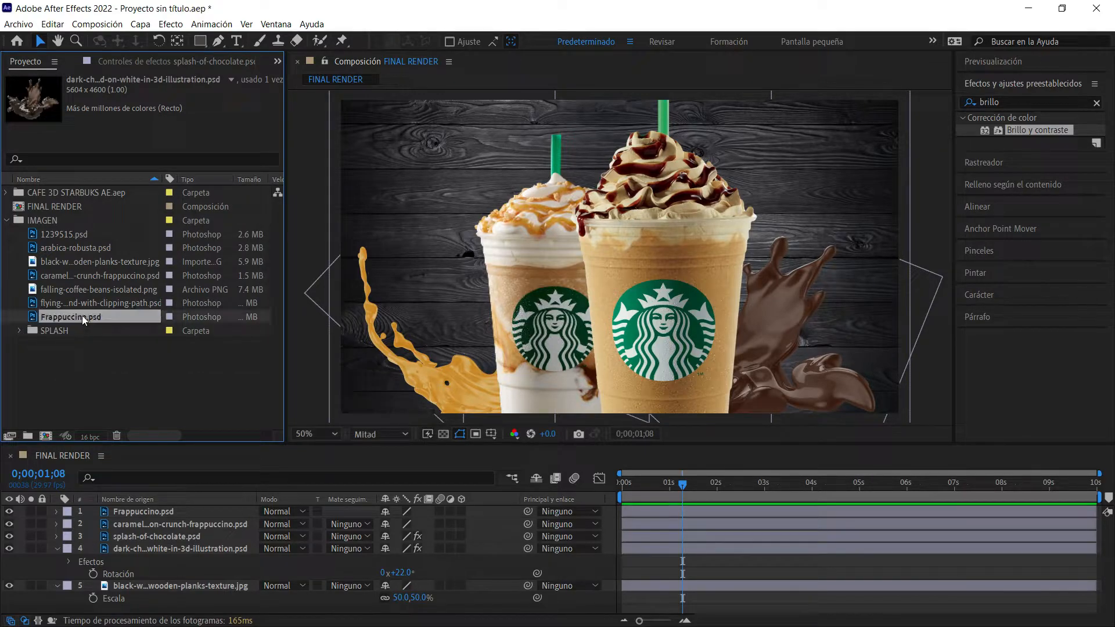
click(174, 303)
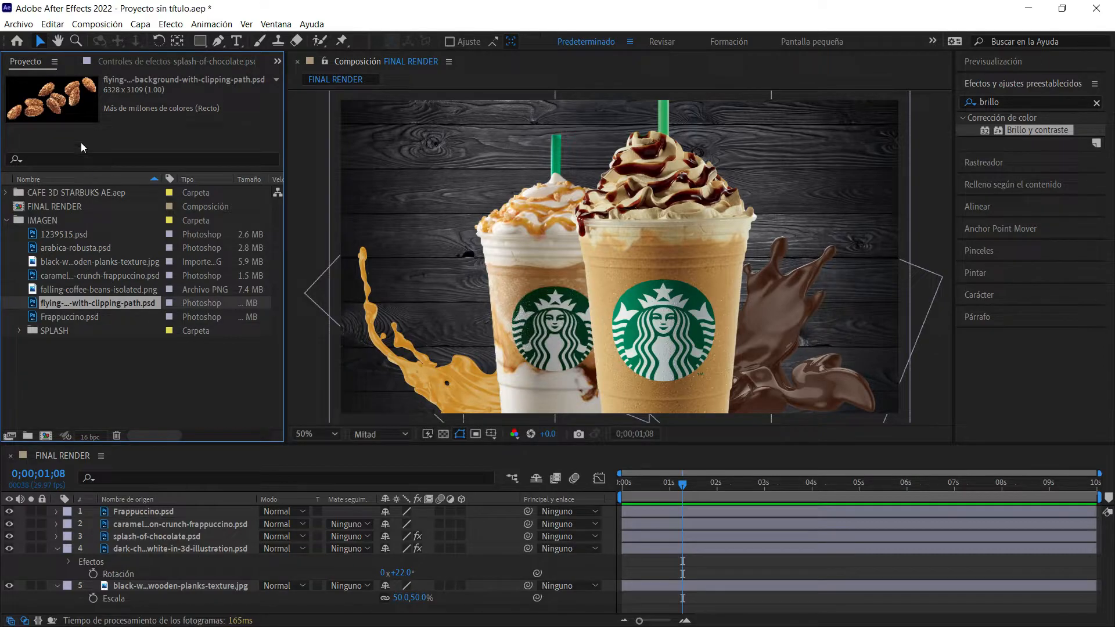
drag(89, 94, 549, 227)
click(72, 288)
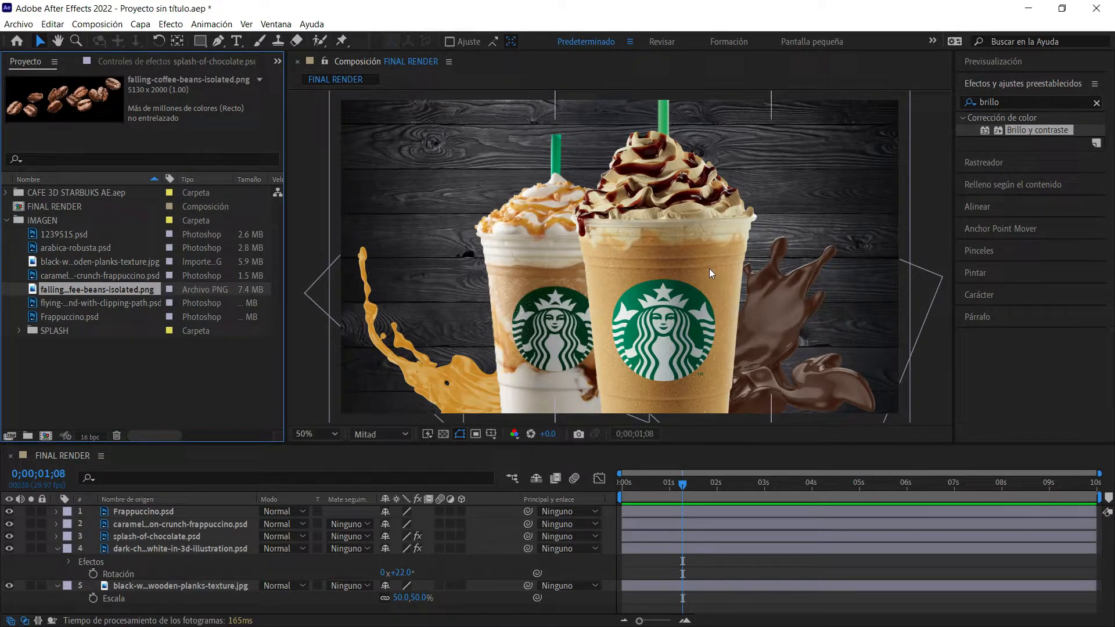
Step: Add the flying almond image as the top layer of FINAL RENDER and scale it to 10%
click(102, 303)
drag(90, 303, 150, 512)
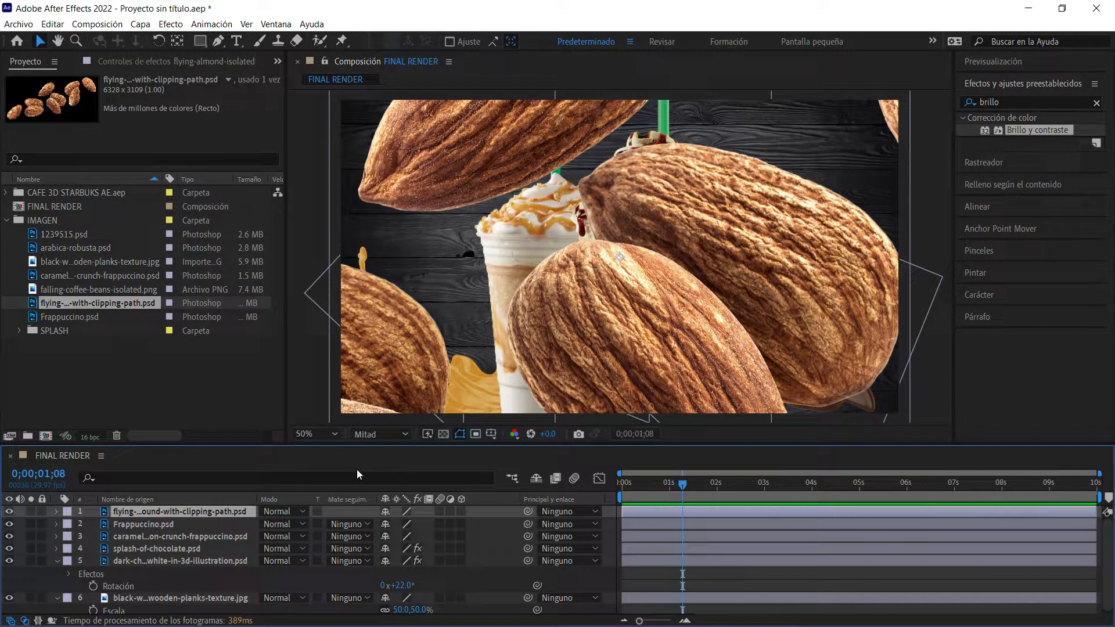
key(s)
drag(405, 522, 342, 541)
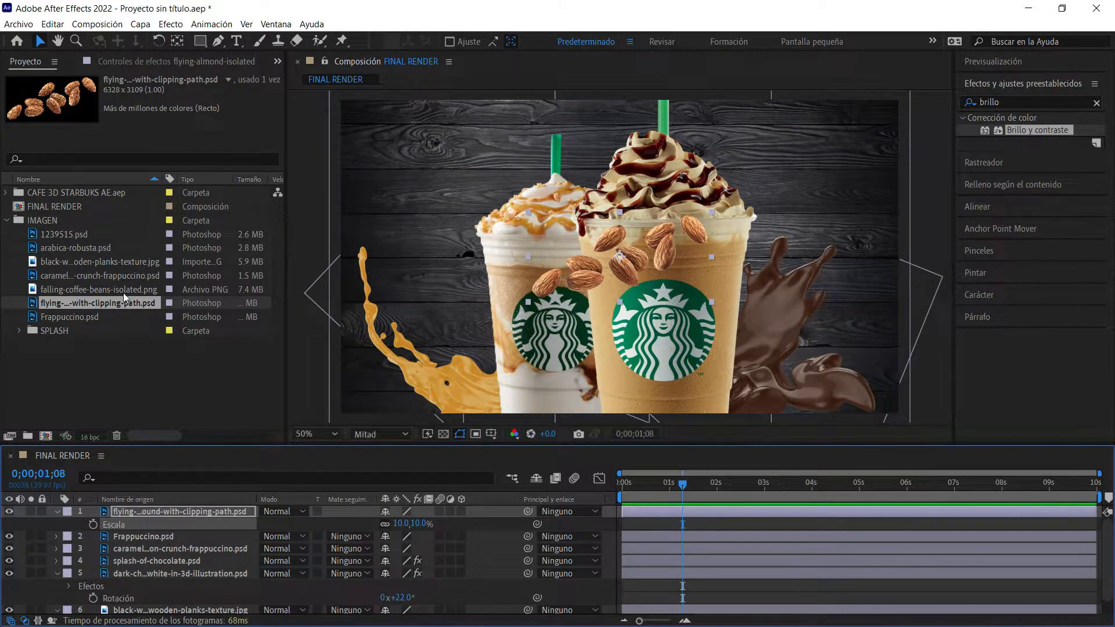
Step: Add falling-coffee-beans-isolated.png as the top layer, scale it to 16% and move it over the front cup's lower right
drag(123, 289, 153, 510)
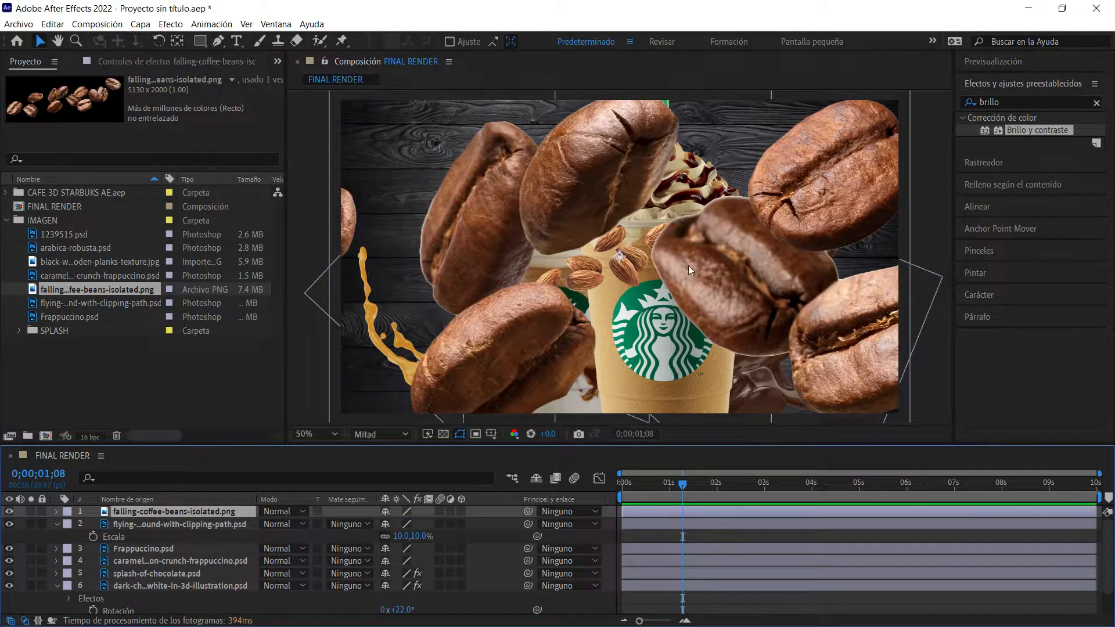
key(s)
drag(403, 525, 365, 540)
drag(661, 250, 752, 372)
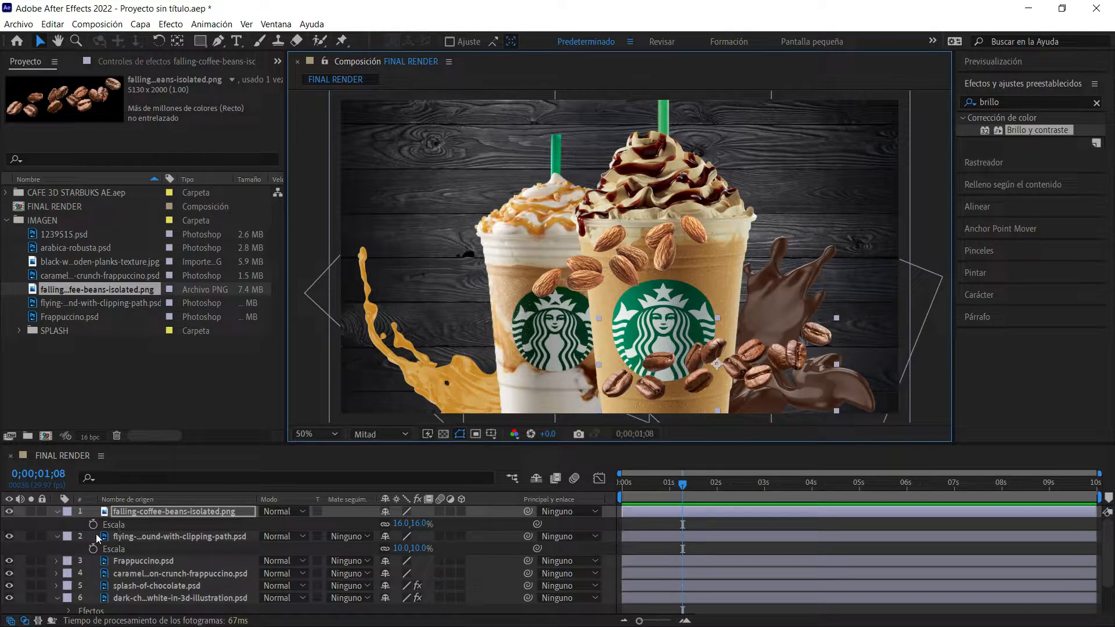
Step: Collapse the flying almond layer and rotate the falling-coffee-beans-isolated.png layer to -35°
click(58, 537)
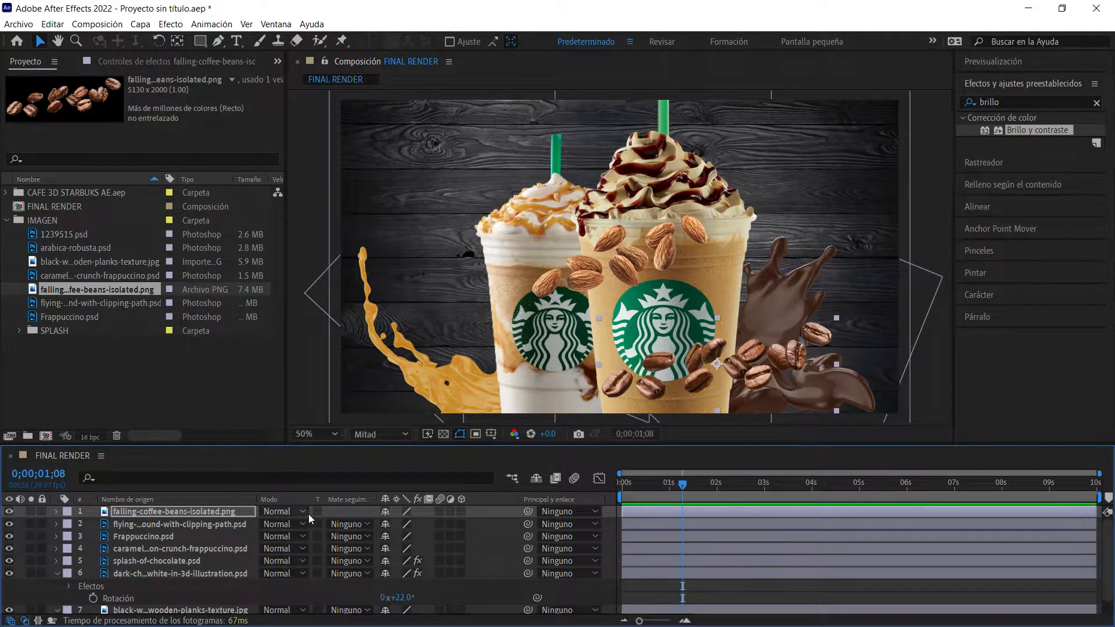
key(r)
drag(397, 526, 183, 528)
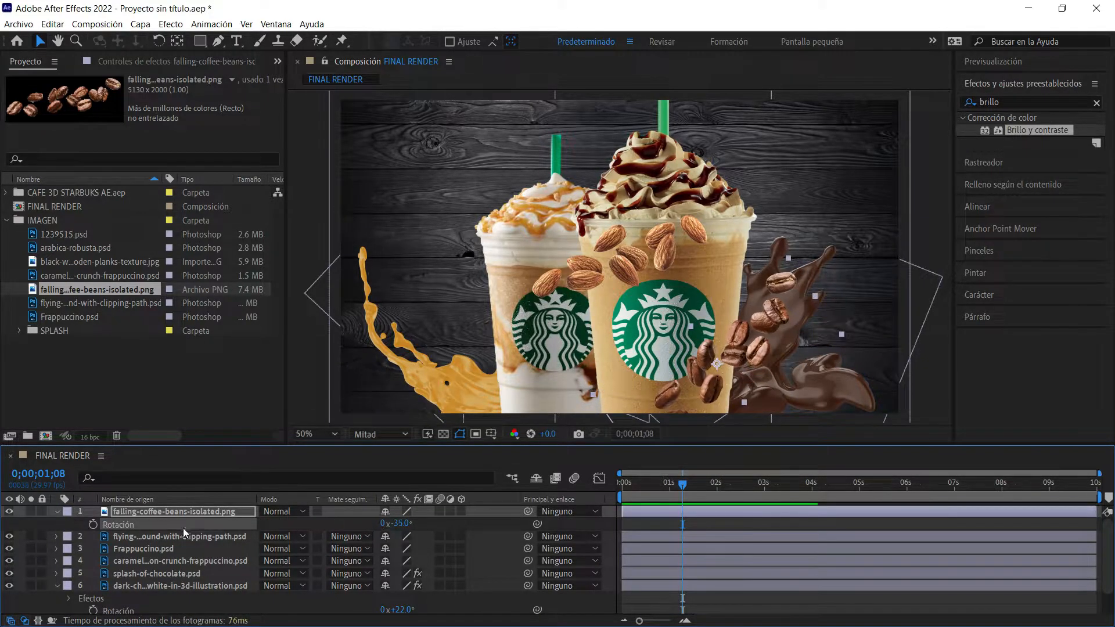
Step: Move the falling coffee beans layer directly below Frappuccino.psd and shift the beans out from the front cup over the chocolate splash
click(55, 586)
click(194, 440)
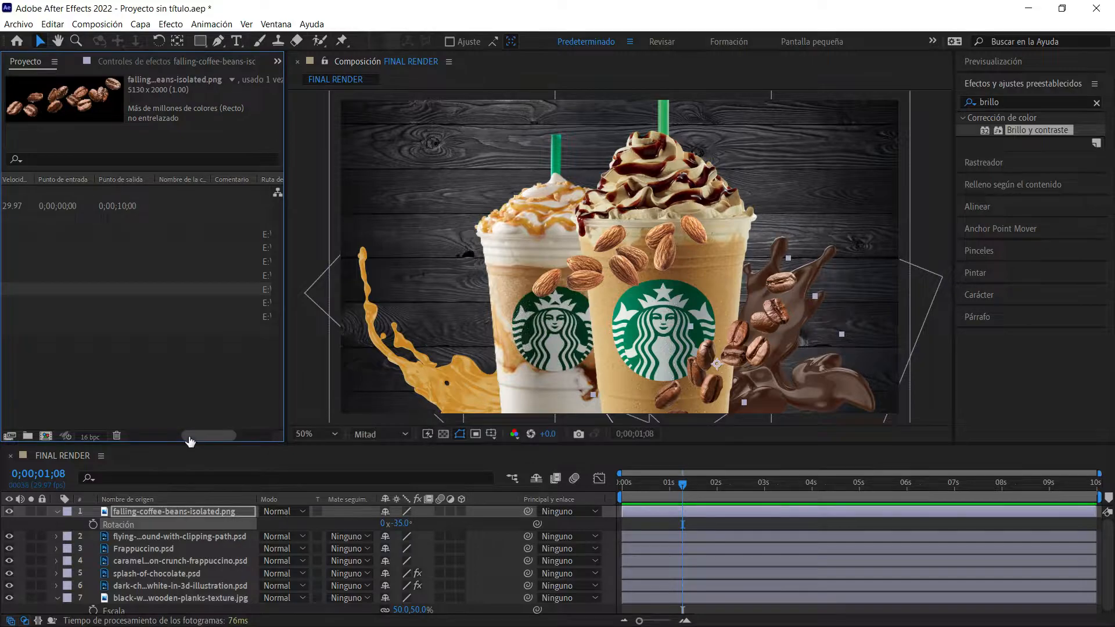
drag(167, 444, 167, 426)
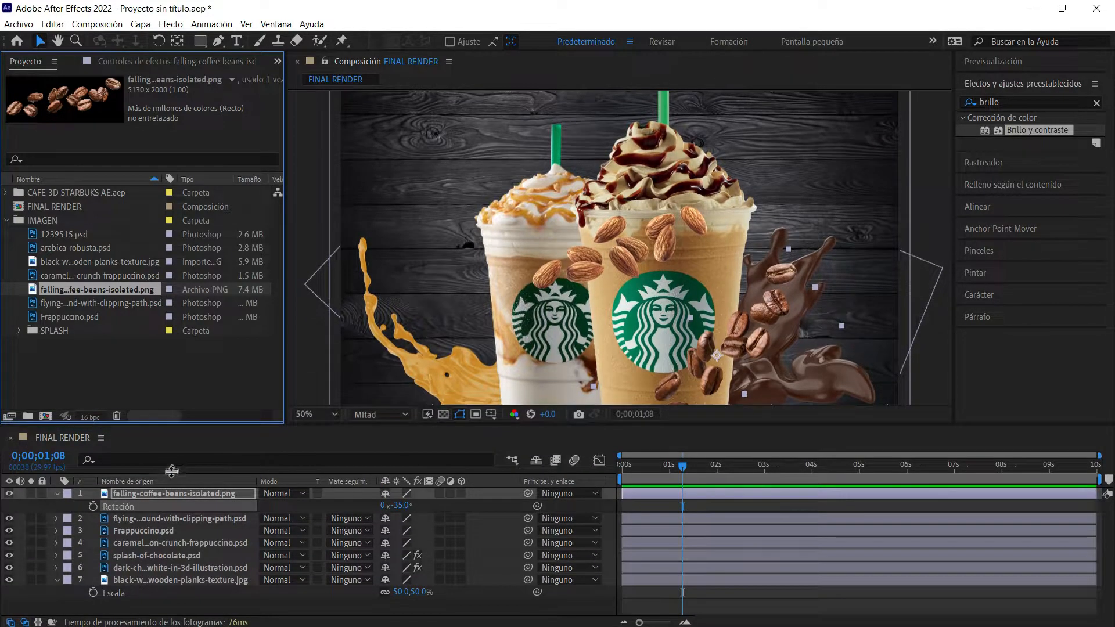
drag(169, 490, 156, 536)
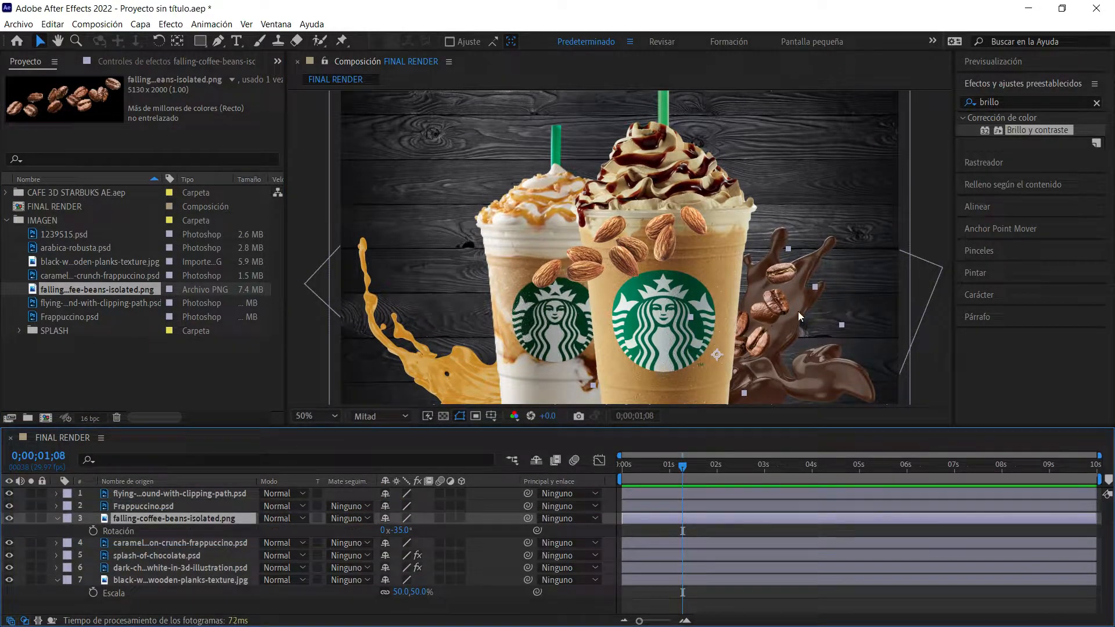
drag(797, 304, 823, 312)
Step: Move the flying almonds to the lower outer side of the rear cup and rotate them to 65°
drag(630, 267, 543, 287)
key(r)
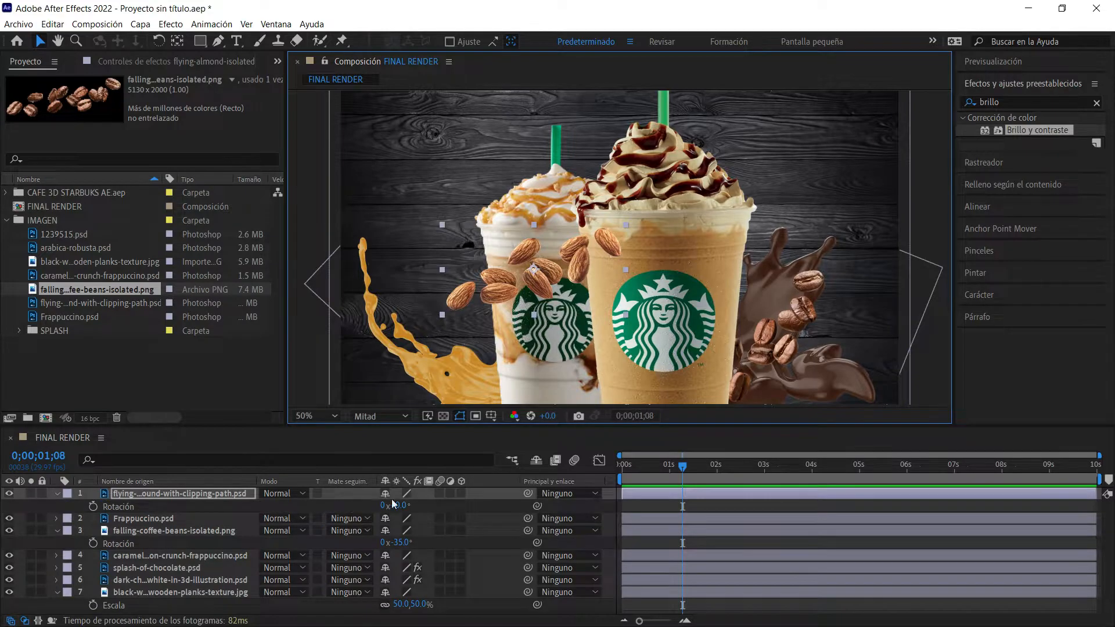
drag(400, 507, 468, 532)
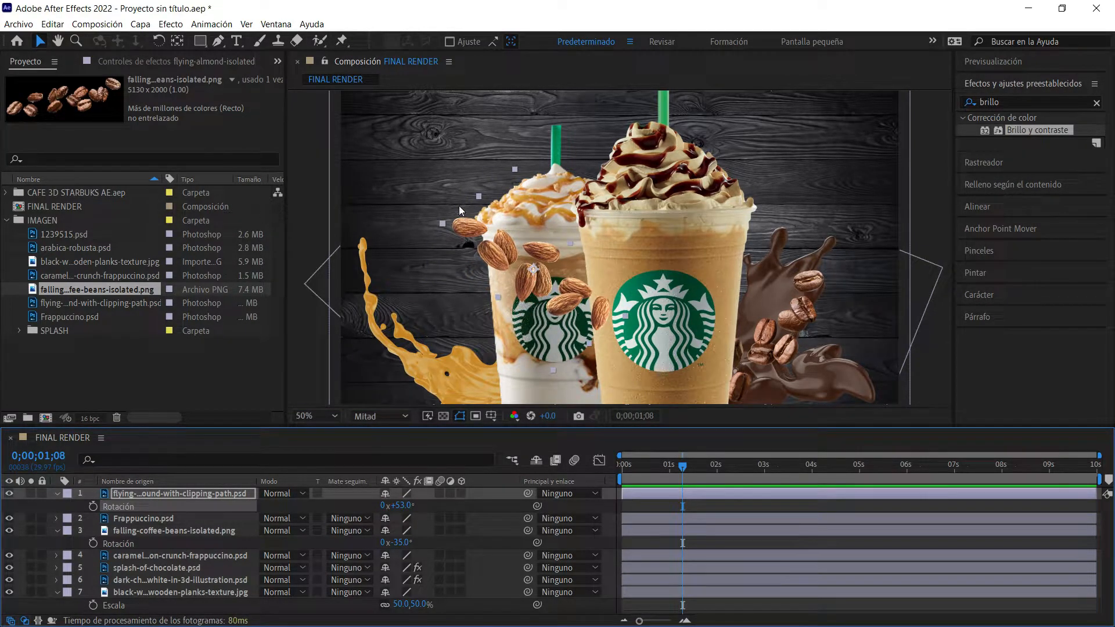
drag(492, 275, 488, 347)
drag(400, 505, 292, 572)
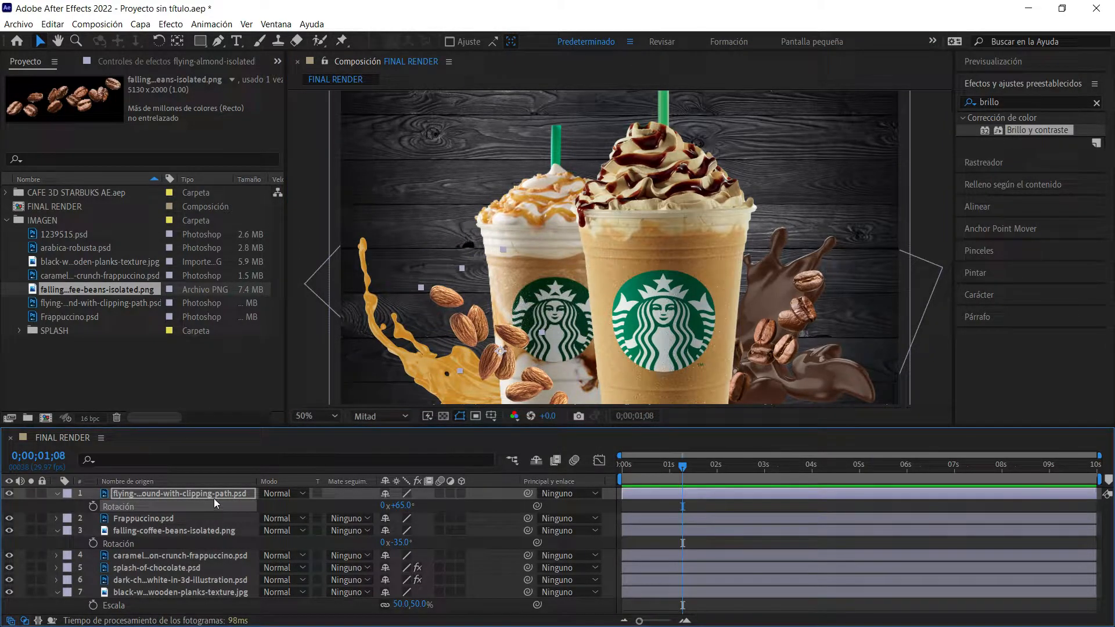
Step: Place the flying almond layer directly below the caramel frappuccino layer and shift the almonds outward over the caramel splash
drag(215, 494, 179, 564)
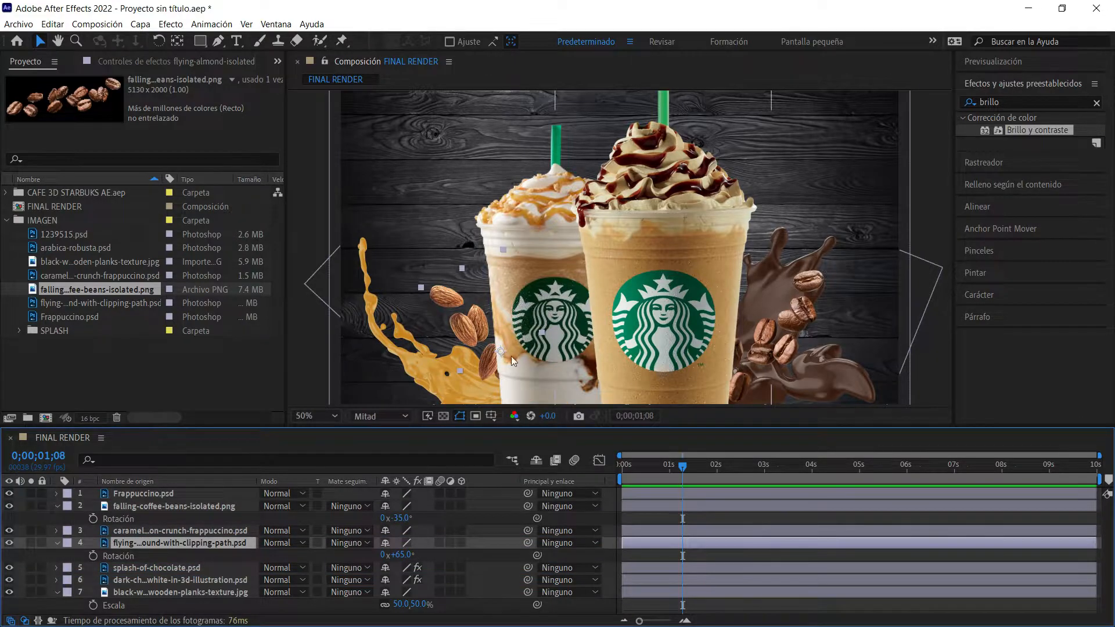
drag(480, 328, 457, 315)
click(938, 145)
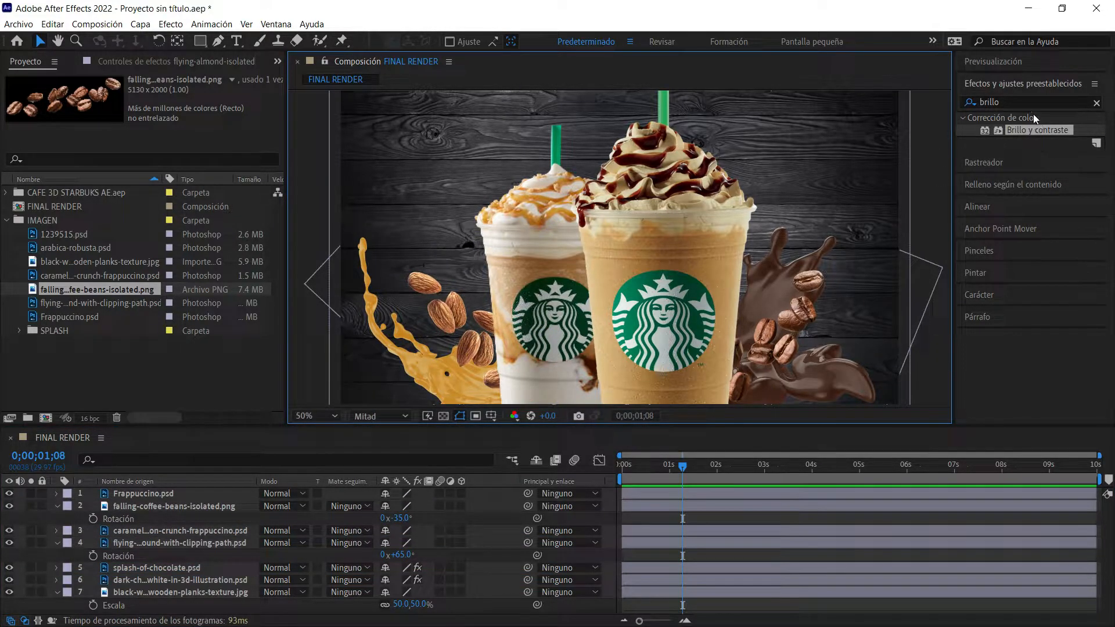
Step: Add arabica-robusta.psd as the top layer of FINAL RENDER and scale the bean down to about half its size
click(208, 364)
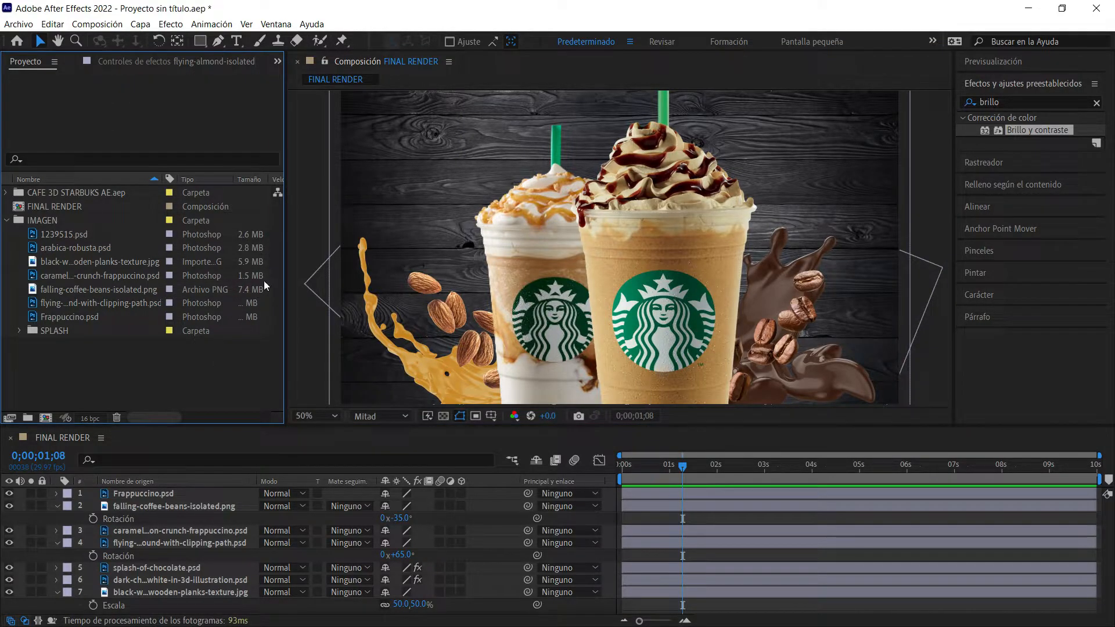
click(94, 244)
click(81, 235)
drag(75, 244, 361, 241)
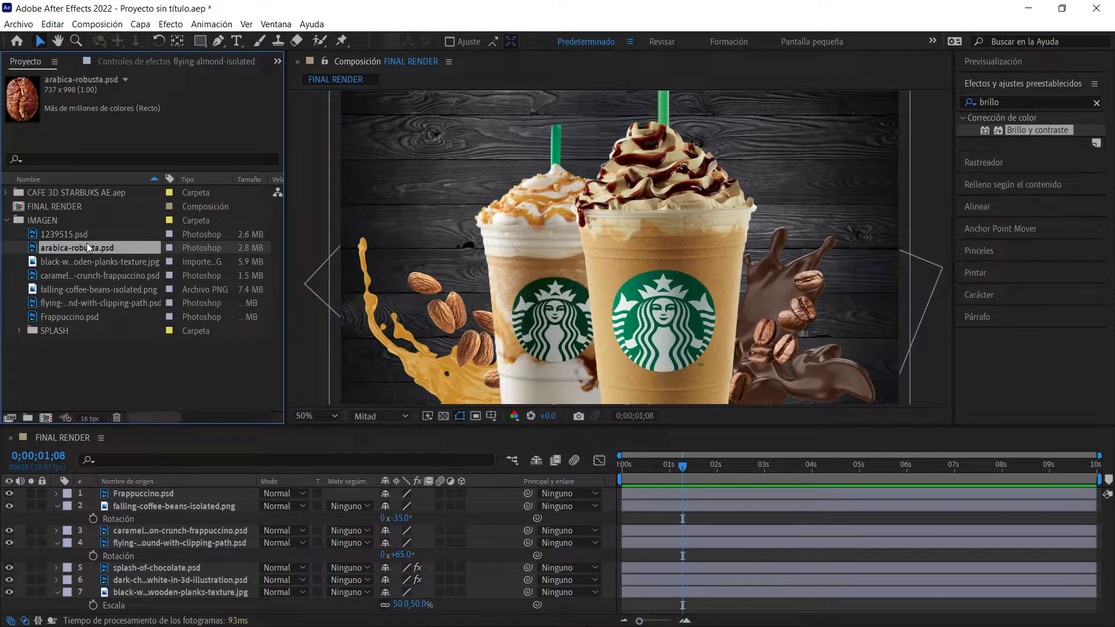
drag(75, 247, 156, 492)
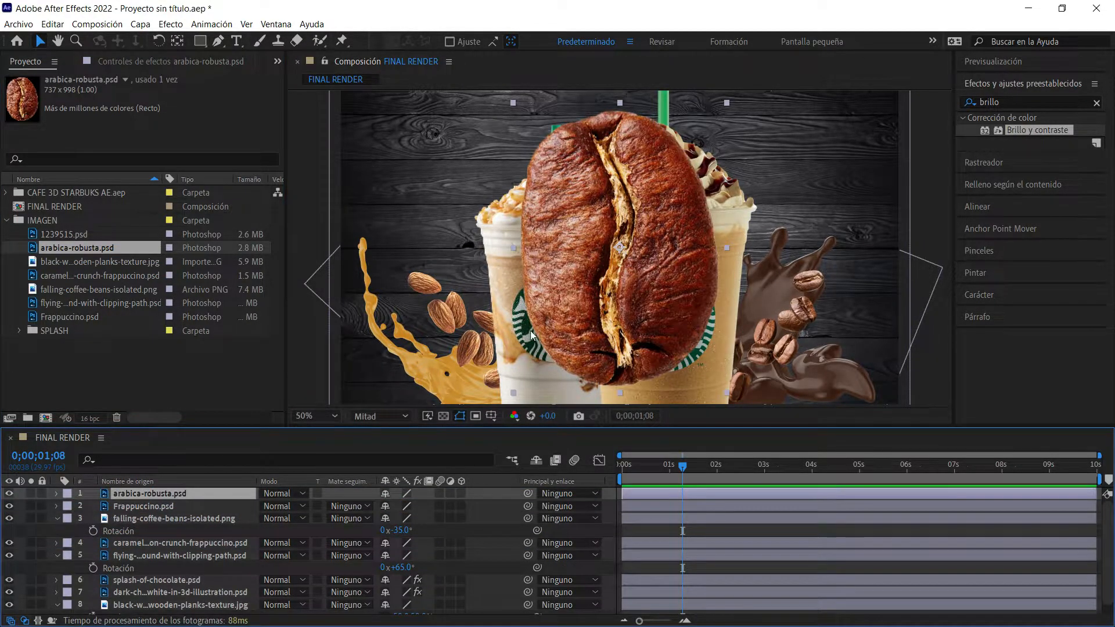
drag(515, 103, 577, 180)
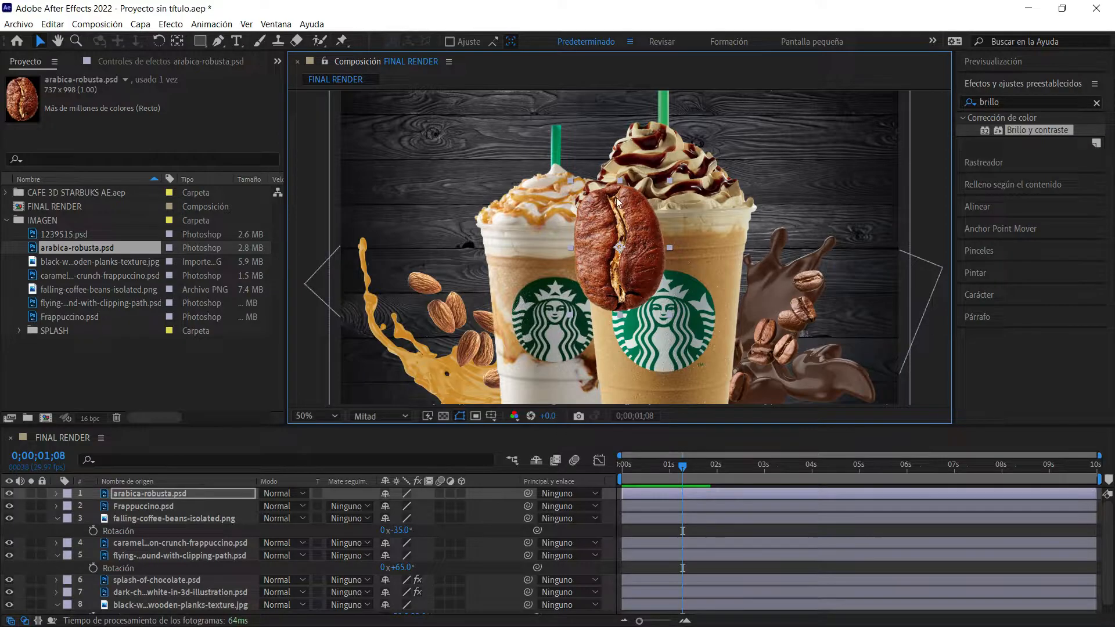
Step: Rotate the arabica-robusta.psd bean to 50° and move it beside the front cup's whipped cream, above the chocolate splash
key(r)
drag(399, 508, 756, 174)
drag(639, 167, 817, 178)
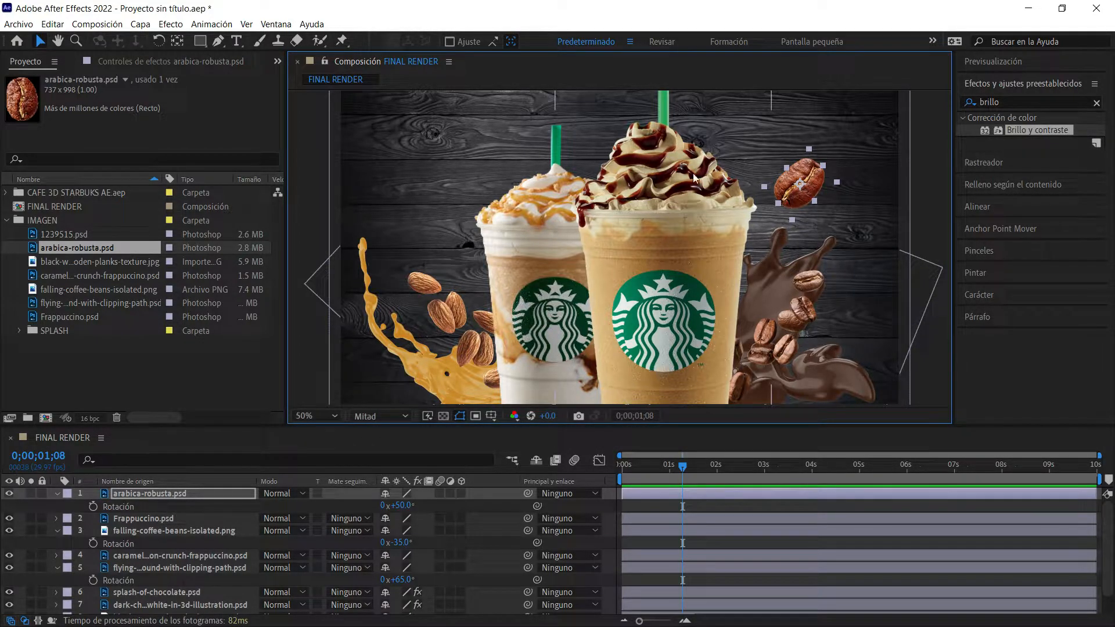
Step: Apply Tinción to the single coffee bean and sample a brown from the falling beans for Asociar negro a
drag(1013, 100, 904, 91)
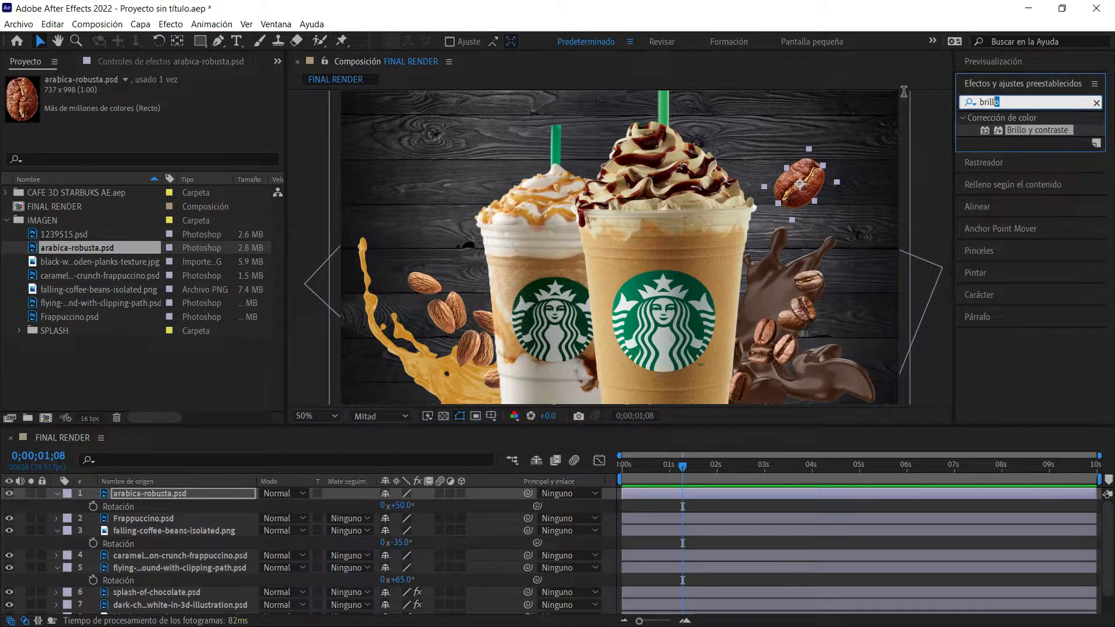
text(tint)
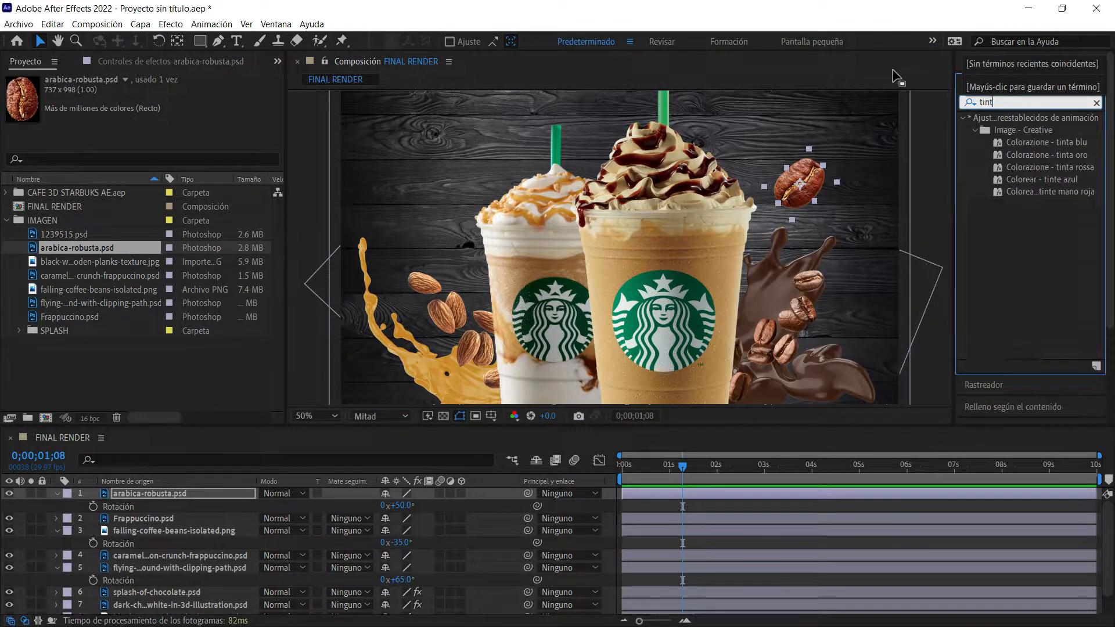
key(BackSpace)
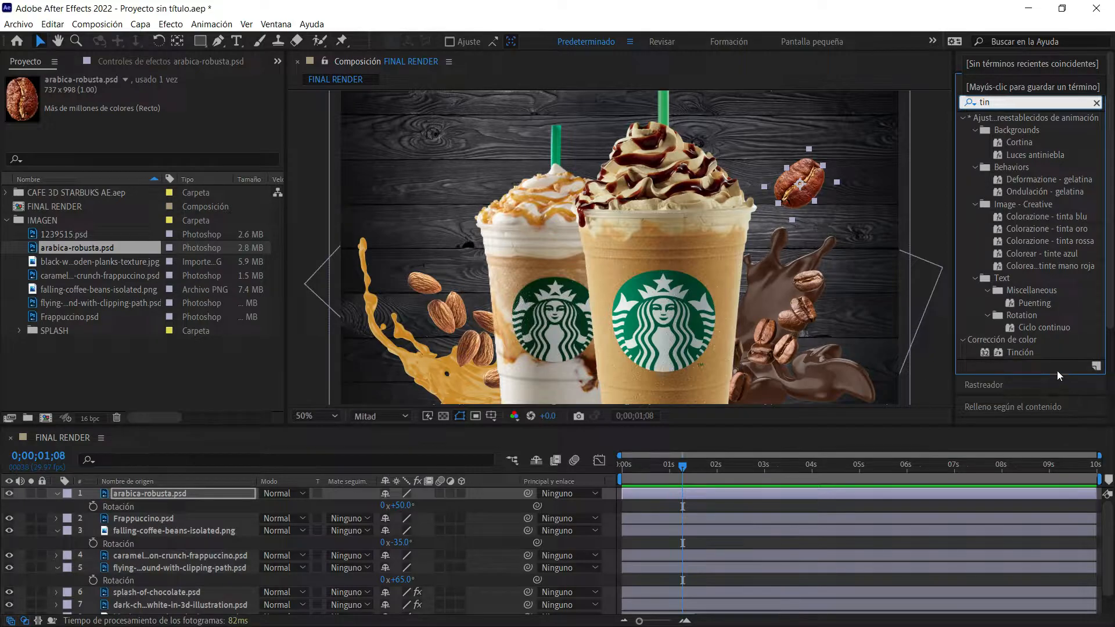
drag(1037, 348, 825, 180)
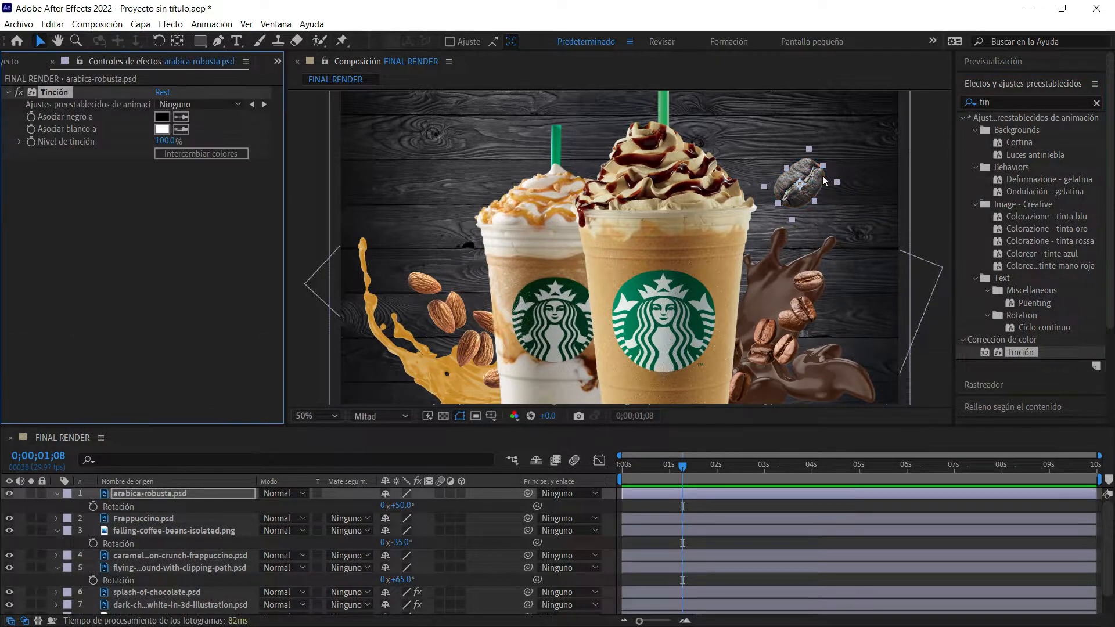
click(181, 117)
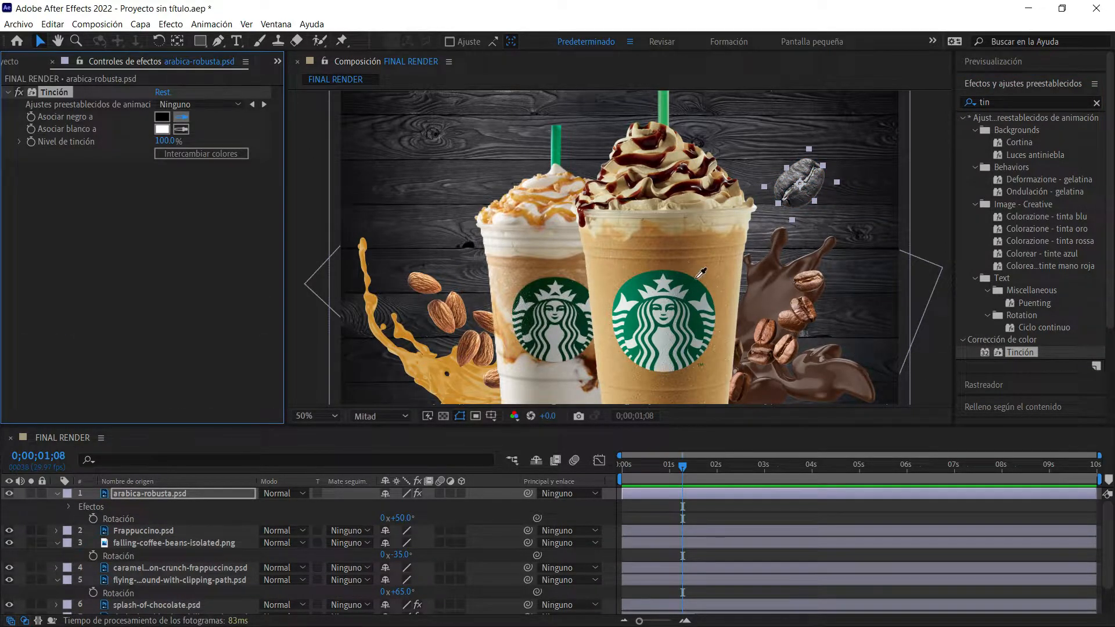
click(794, 328)
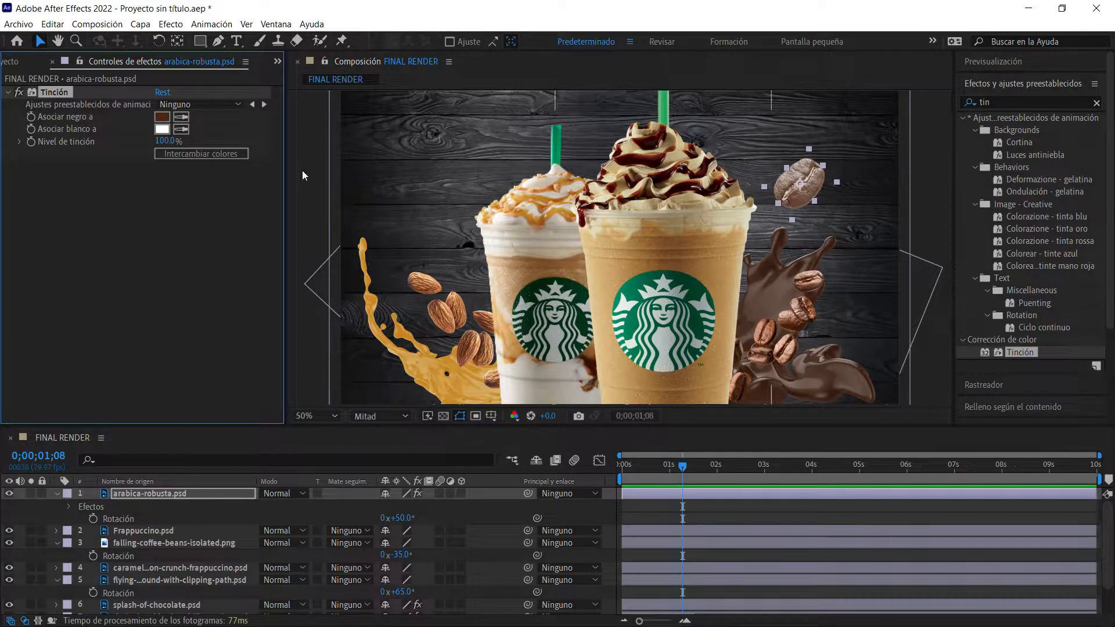
Step: Set the bean's Tinción colour for Asociar negro a to the dark brown 411400
click(165, 118)
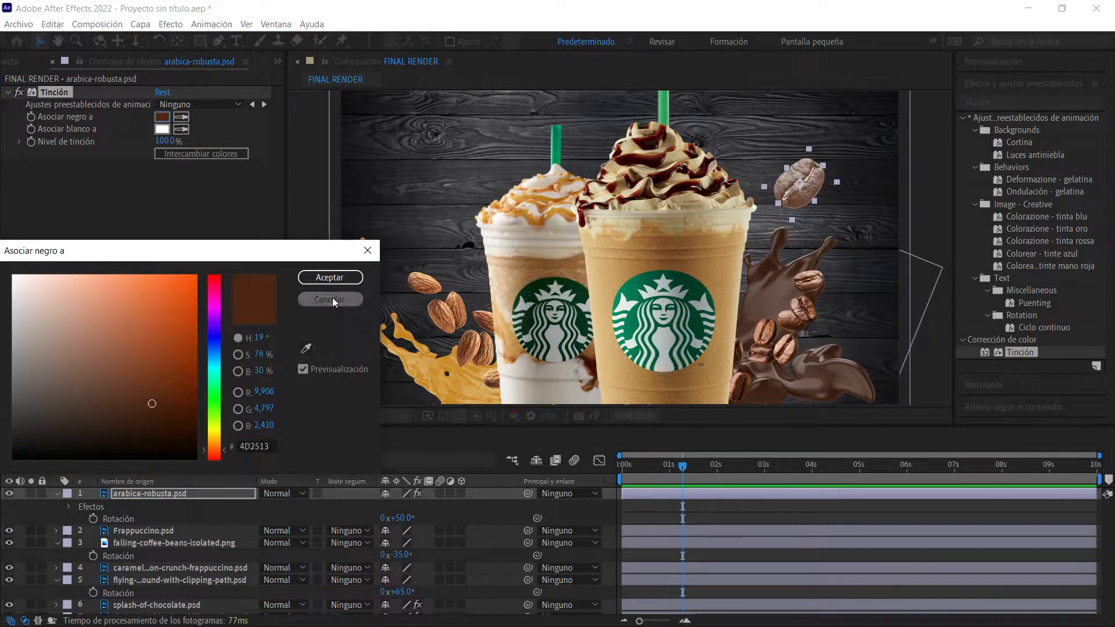
click(332, 299)
click(169, 153)
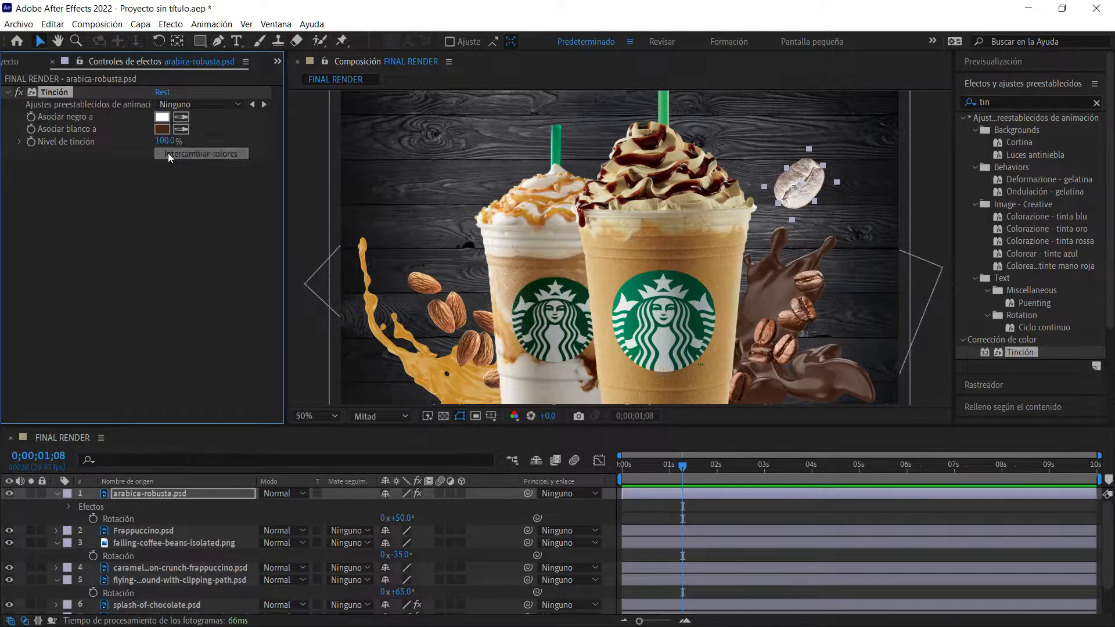
click(162, 117)
mouse_move(179, 386)
mouse_down()
mouse_move(203, 401)
mouse_move(220, 361)
mouse_move(212, 444)
mouse_move(216, 421)
mouse_up()
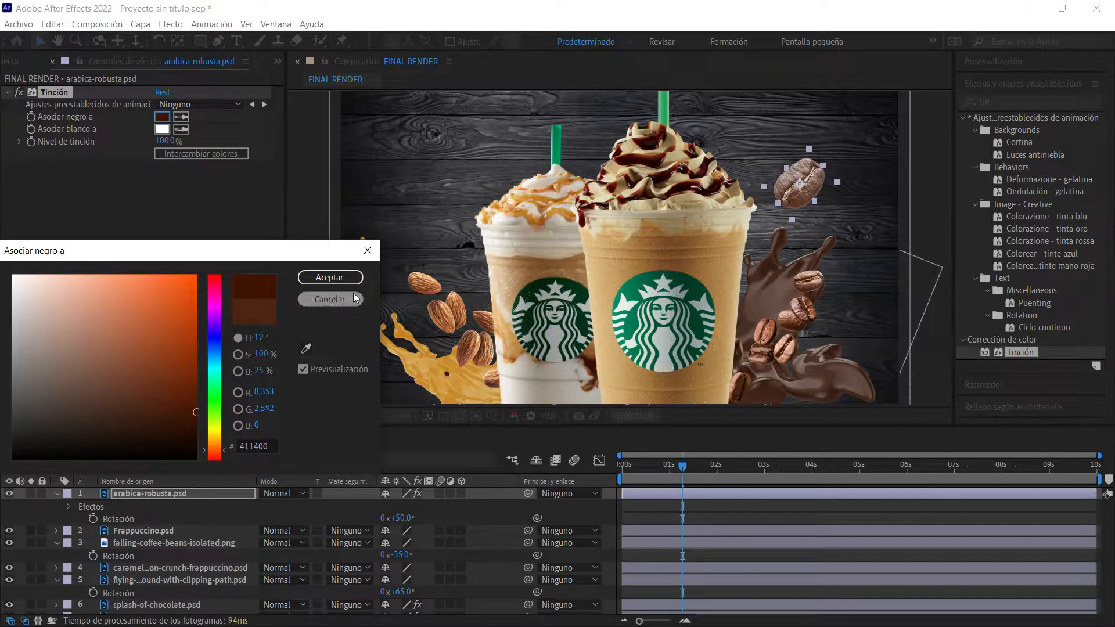
click(329, 278)
Step: Apply Tono/Saturación to the bean with Saturación maestra at 20 and Luminosidad original at -16
click(1008, 97)
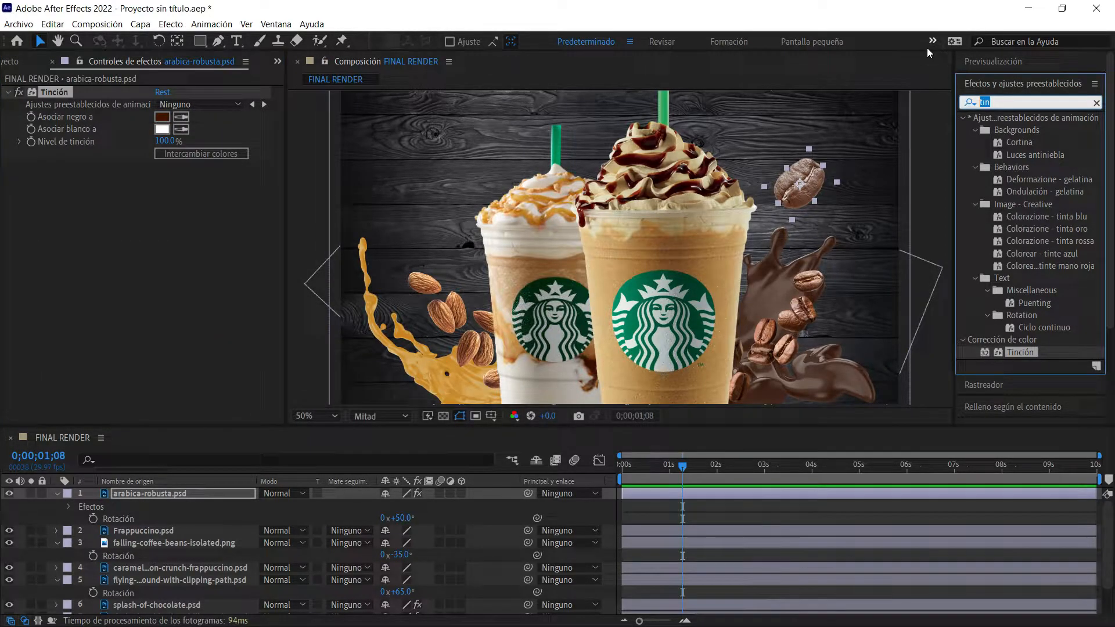
text(satu)
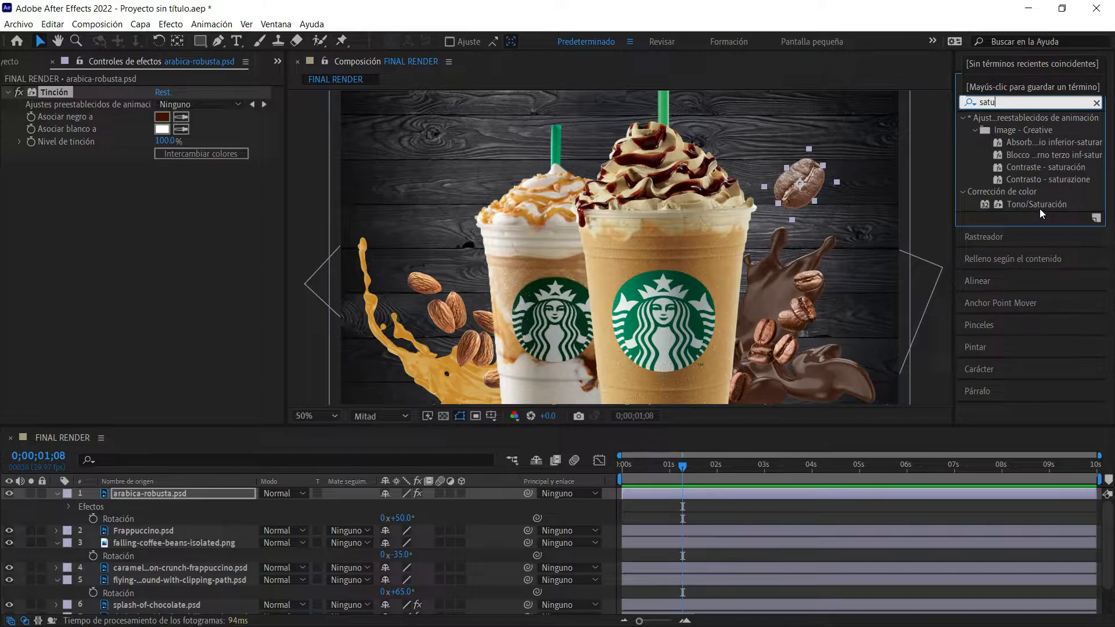
double_click(1038, 204)
drag(152, 310, 133, 347)
Step: Scale the single bean down further and position it just above the chocolate splash
drag(804, 176, 807, 206)
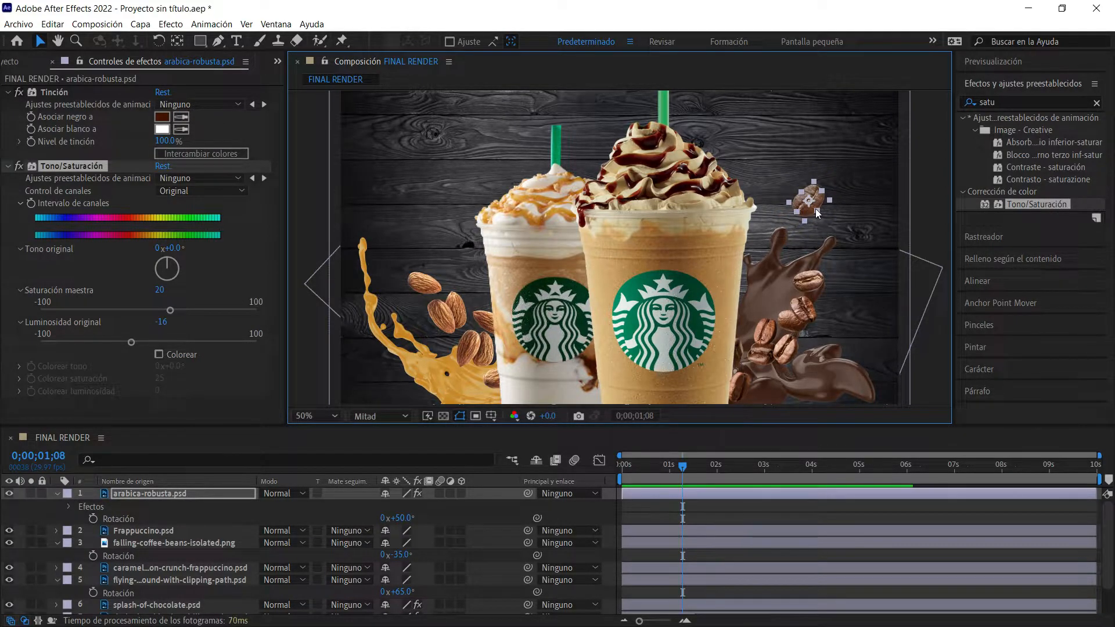
click(810, 210)
key(ctrl+z)
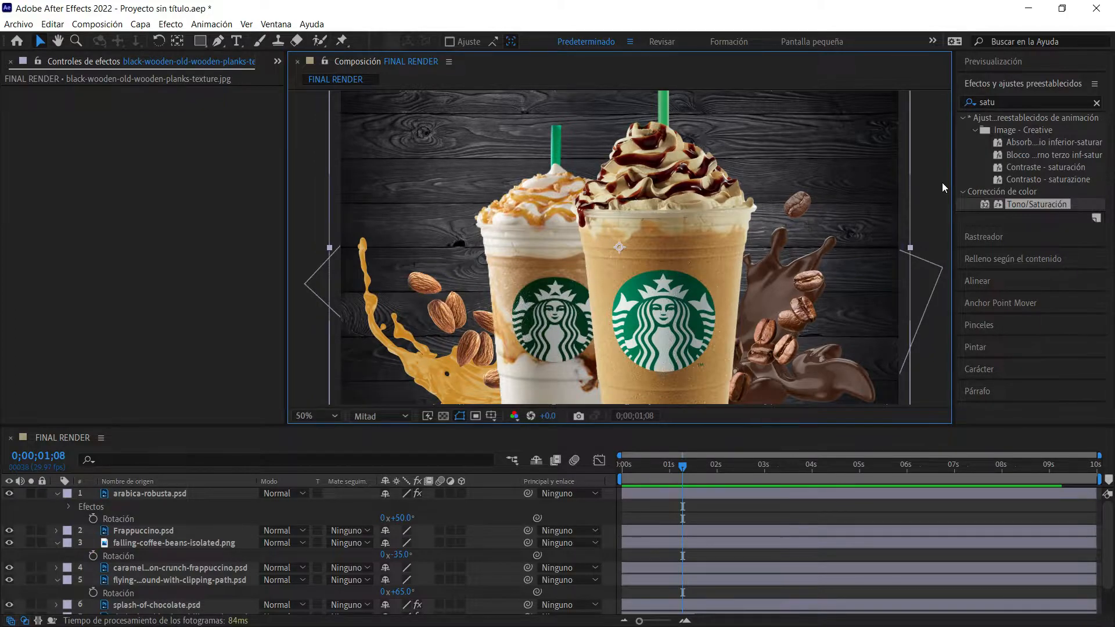
click(801, 208)
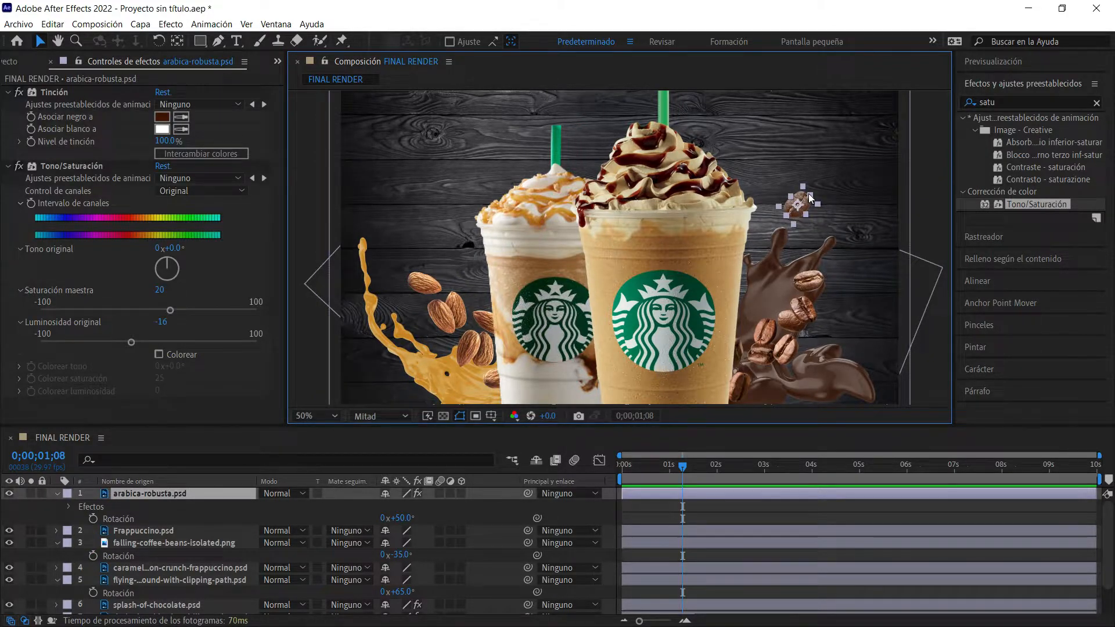
drag(809, 194, 811, 192)
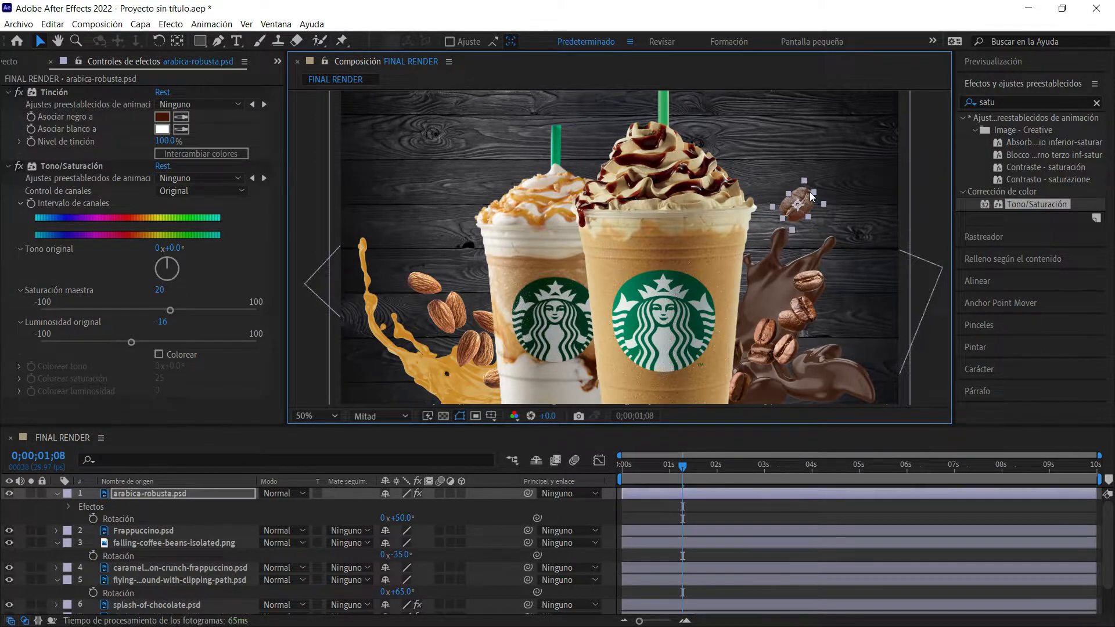
Step: Collapse the arabica-robusta.psd layer and set its Nivel de tinción to 68%
click(56, 493)
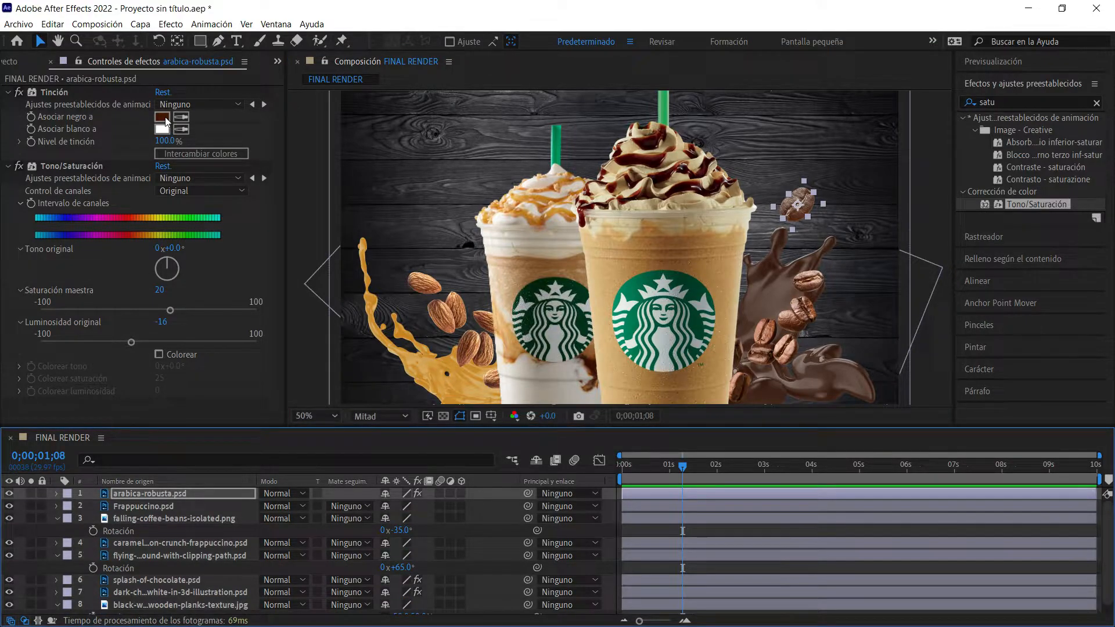
drag(168, 141, 149, 144)
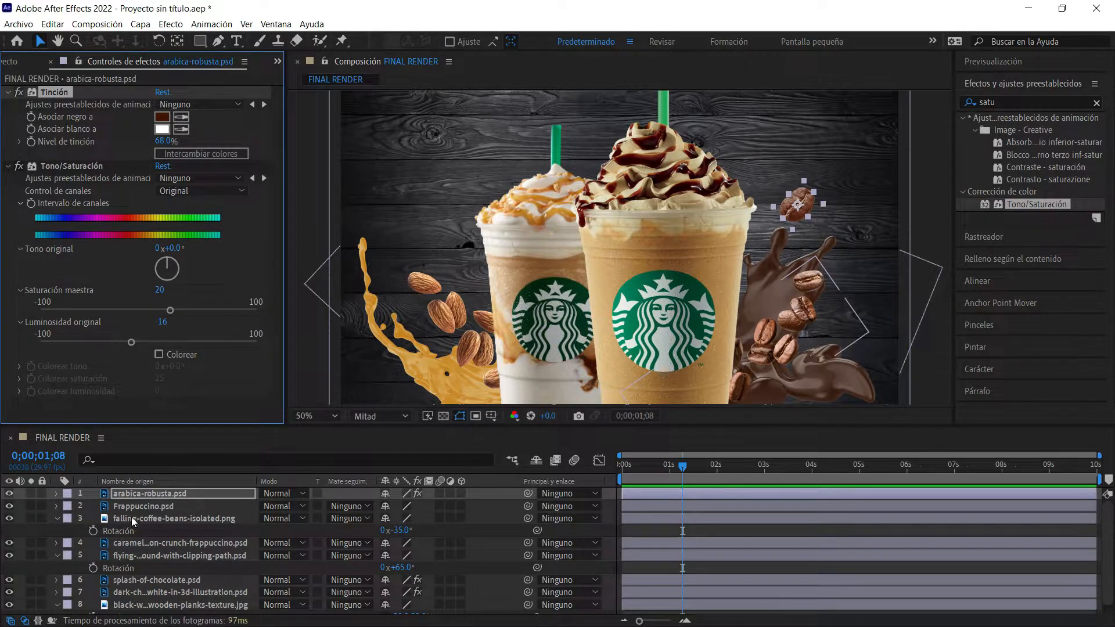
Step: Duplicate the single bean, place the copy above the almonds beside the caramel cup, and set its Rotación to -13°
click(193, 495)
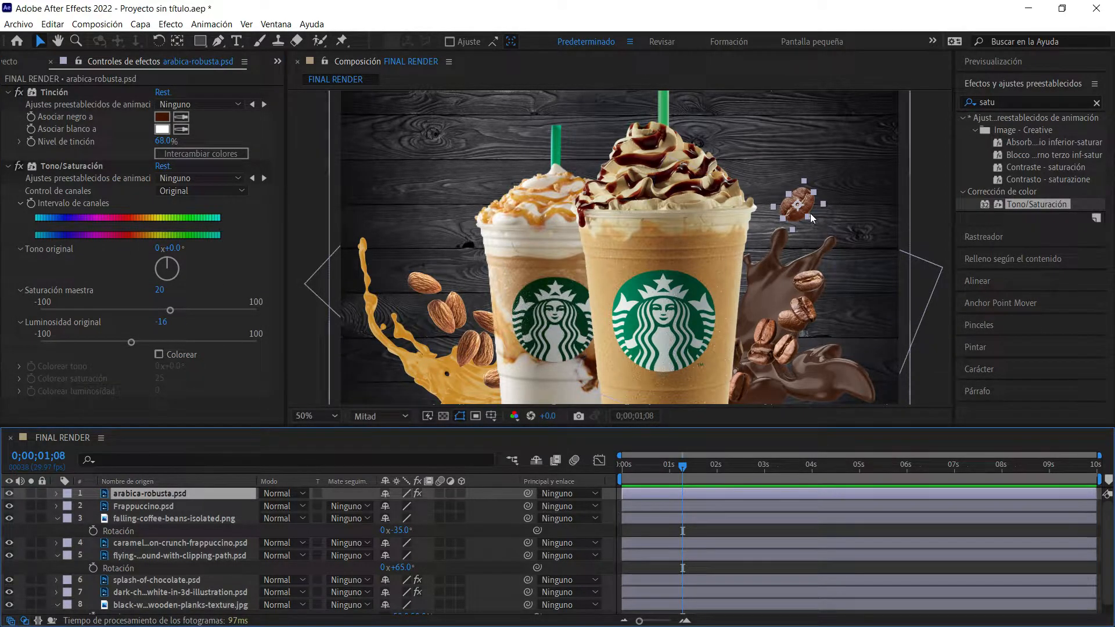
key(ctrl+d)
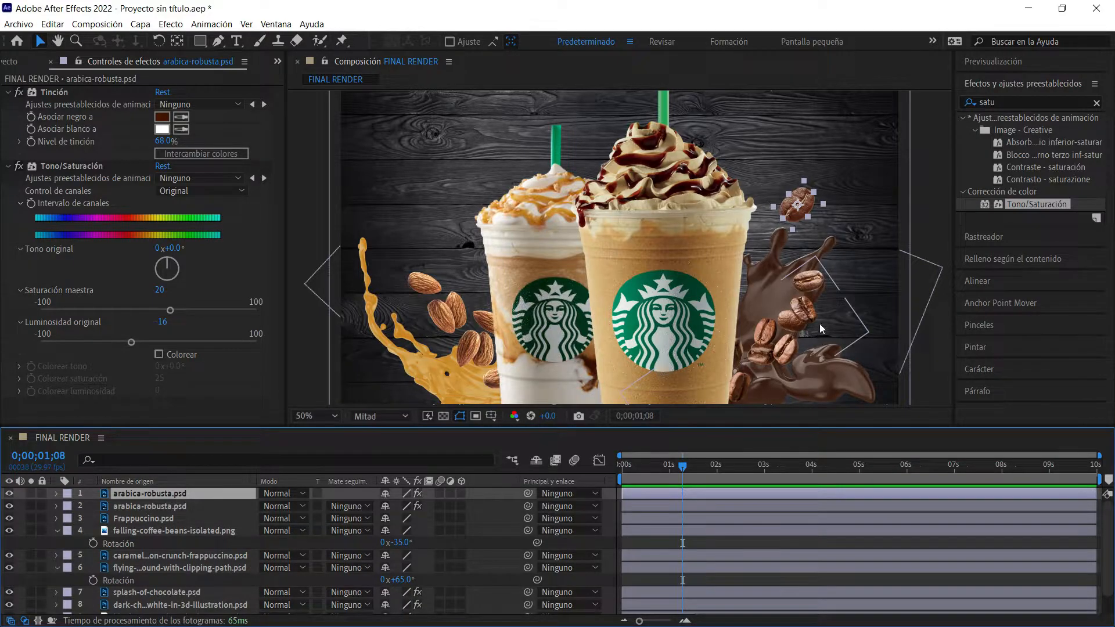
drag(830, 190, 461, 215)
key(r)
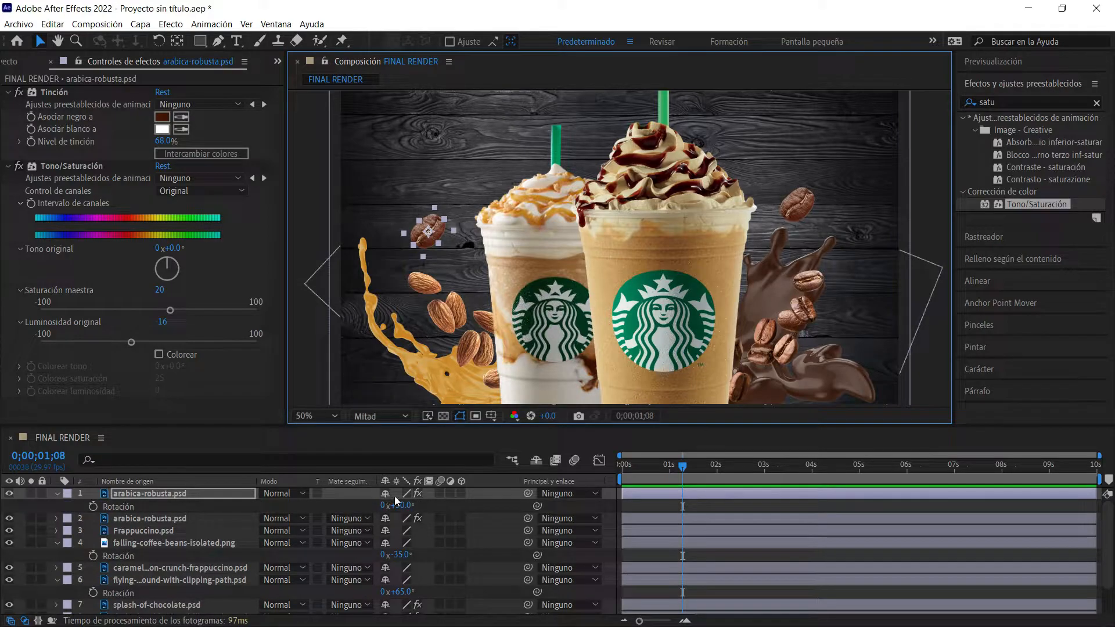
drag(402, 504, 334, 500)
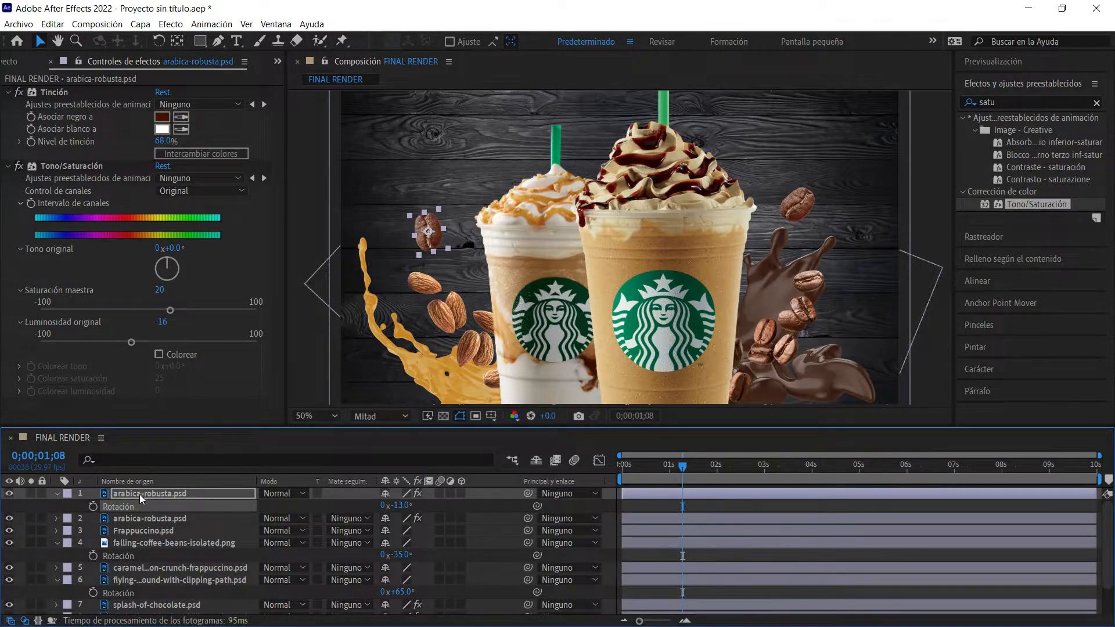
Step: Duplicate the bean above the almonds and place the copy over the lower edge of the caramel cup
click(141, 493)
key(ctrl+d)
drag(428, 231, 518, 284)
Step: Place another bean copy between the front cup's rim and the chocolate splash, with its Rotación at 40°
drag(525, 350, 744, 266)
key(ctrl+d)
key(r)
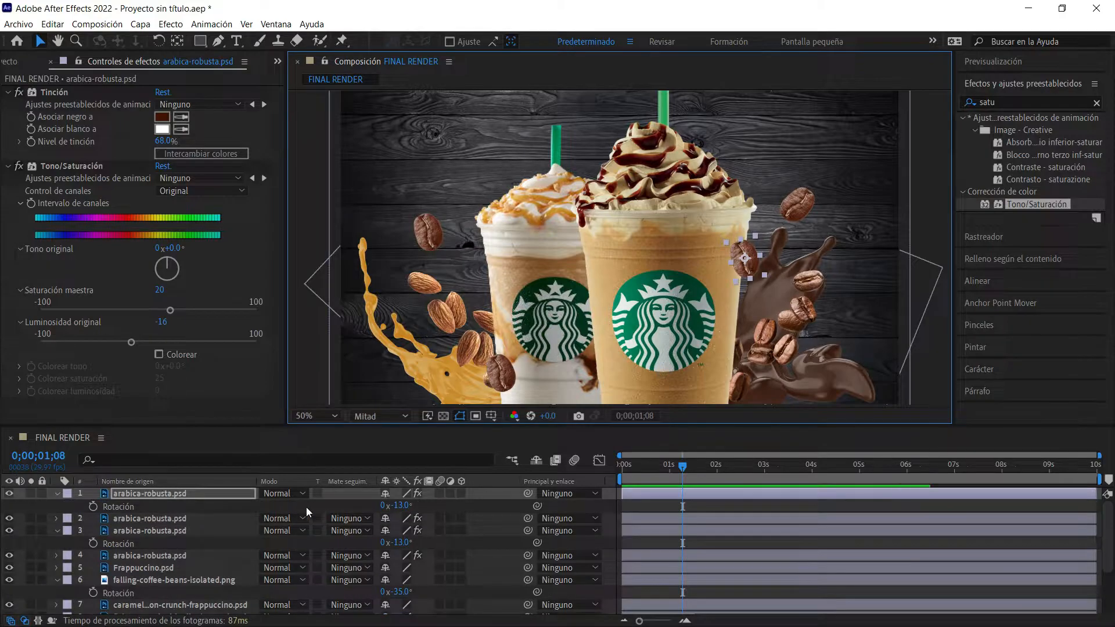
drag(402, 503, 432, 503)
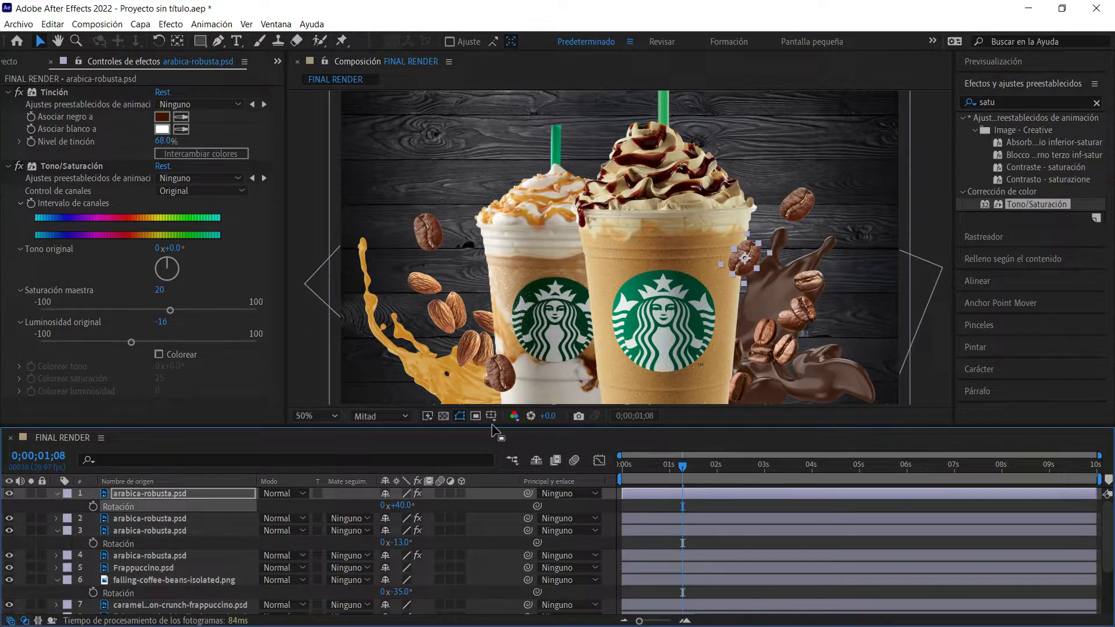
Step: Set the Rotación of the bean at the caramel cup's lower edge to 76°
click(506, 372)
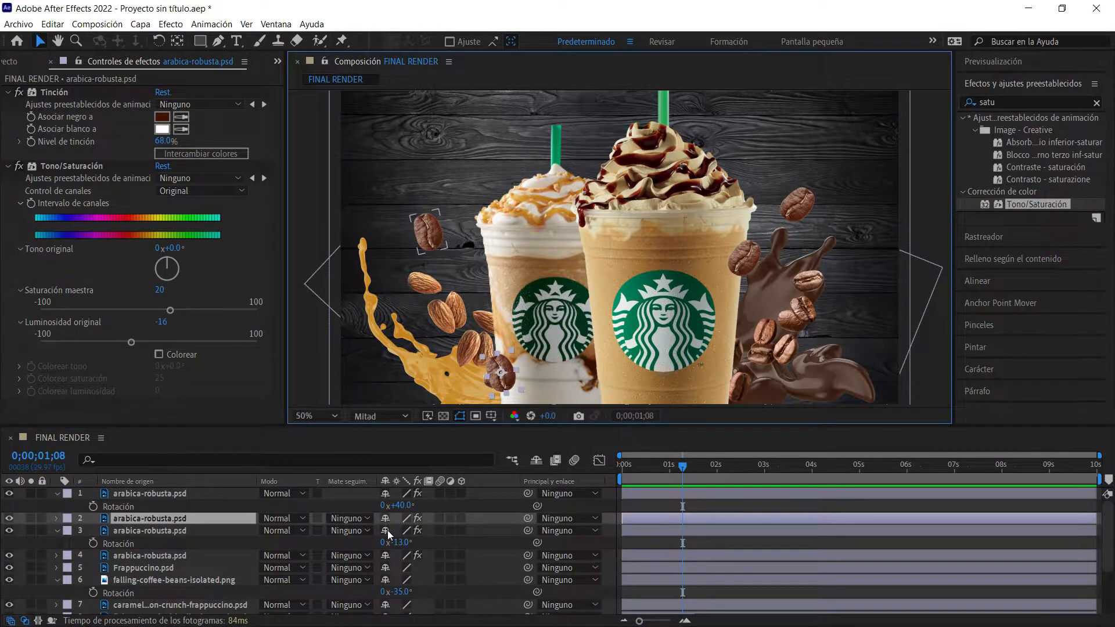
key(r)
mouse_move(404, 535)
mouse_down()
mouse_move(358, 546)
mouse_move(472, 529)
mouse_move(425, 537)
mouse_up()
click(940, 173)
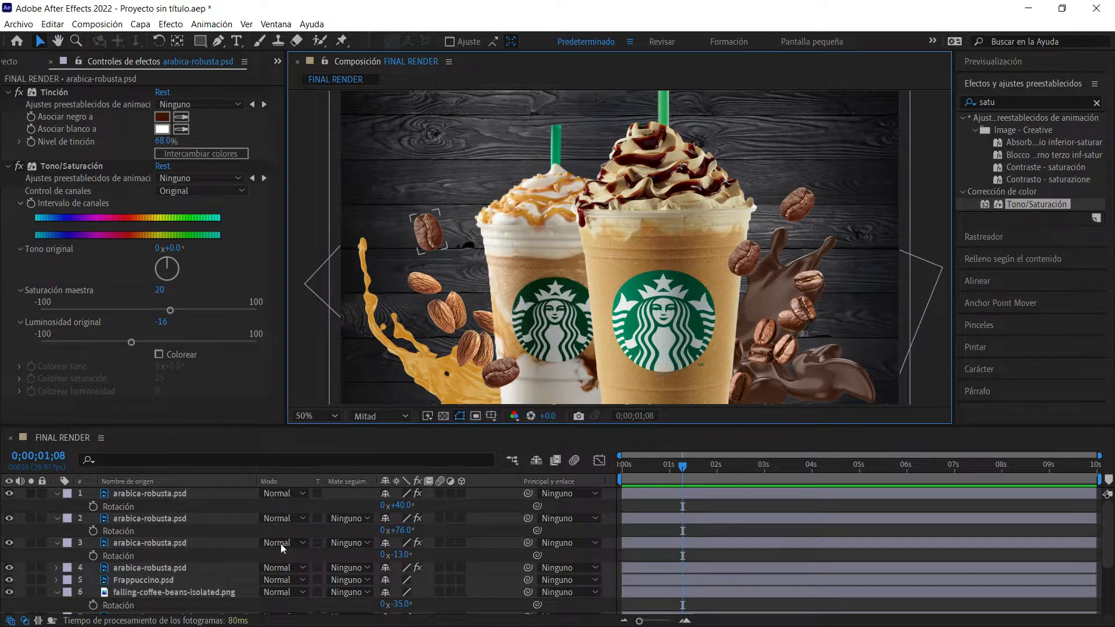
Step: Collapse the open layer properties and effect settings, and fit the composition to the viewer
key(u)
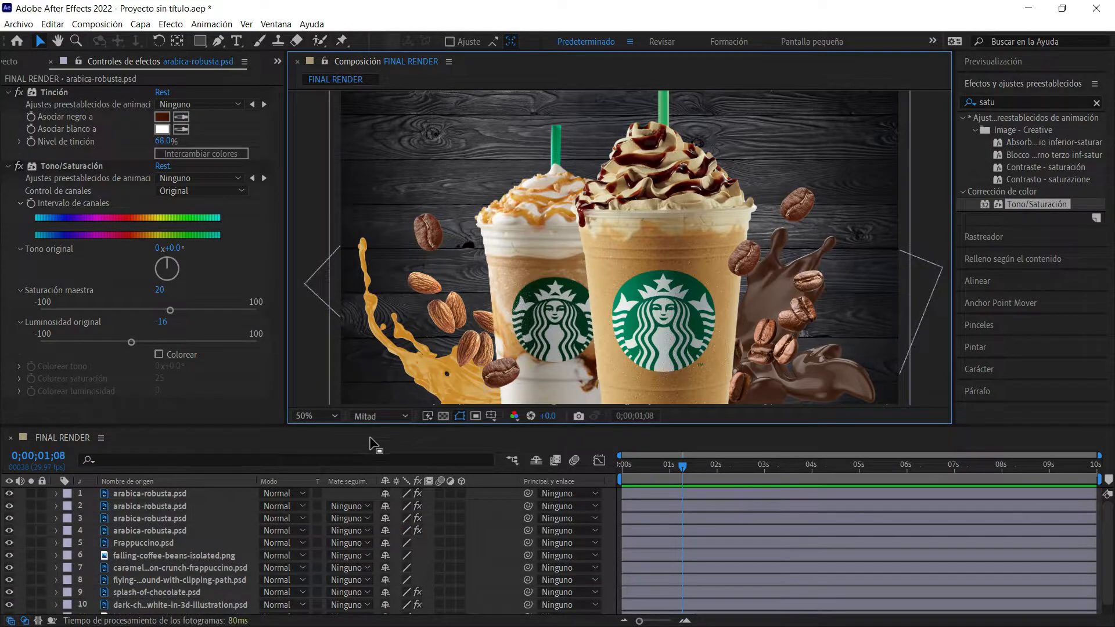
drag(377, 432, 379, 413)
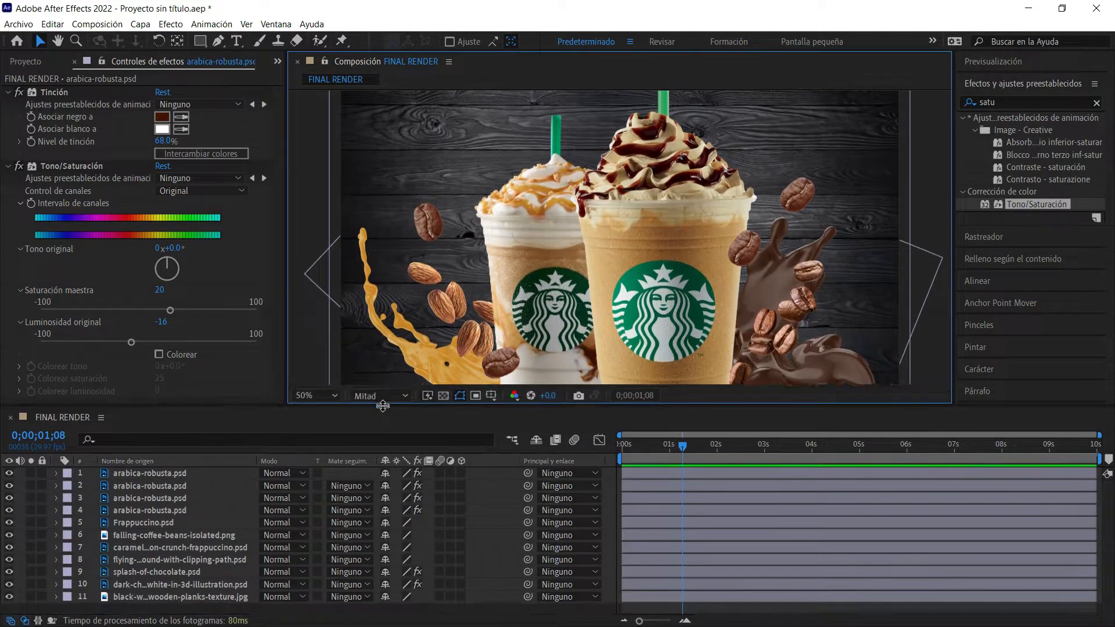
click(312, 396)
click(317, 156)
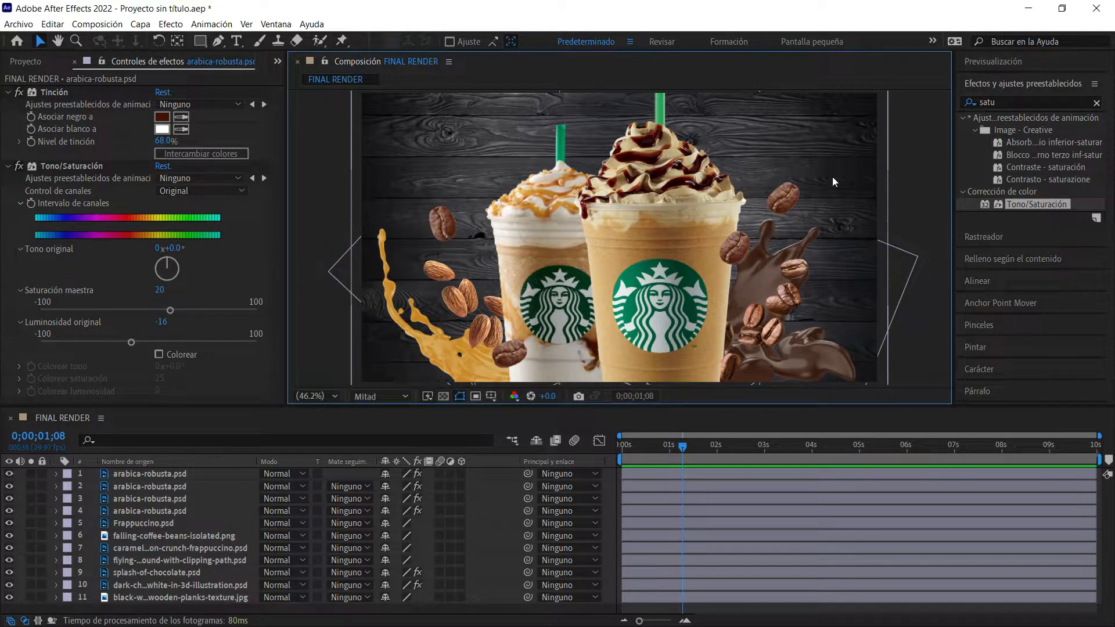
click(1016, 85)
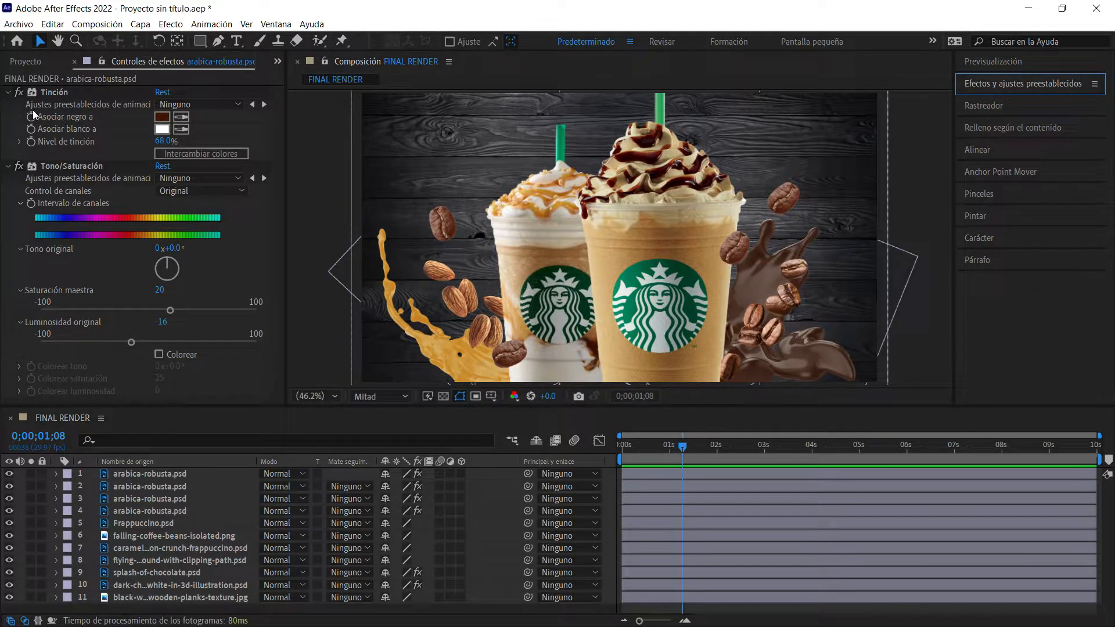
click(8, 92)
click(8, 104)
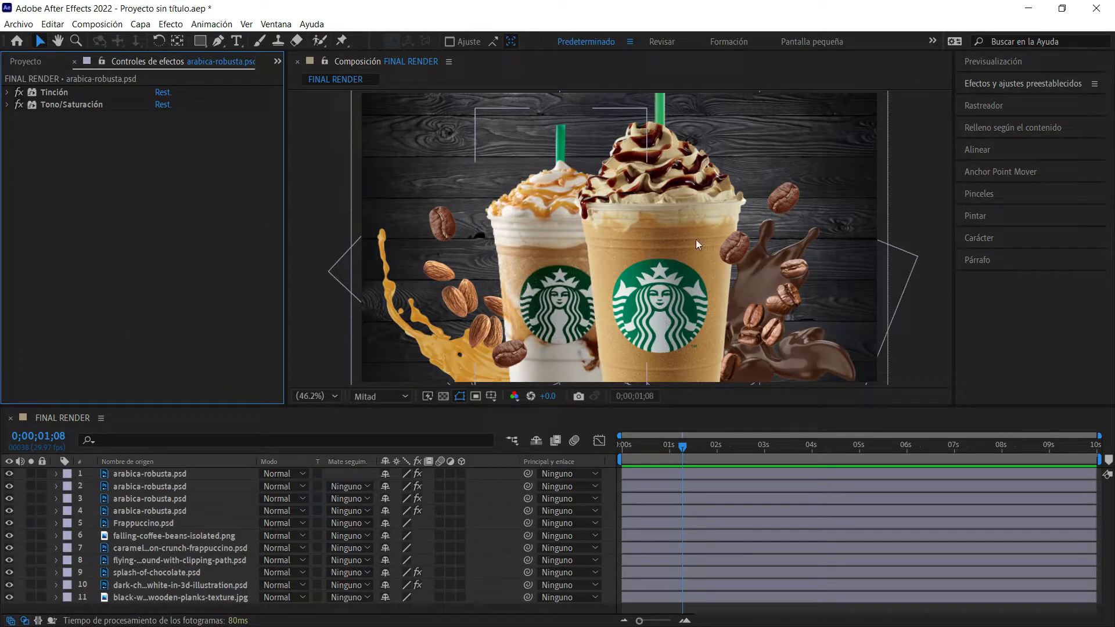
click(901, 159)
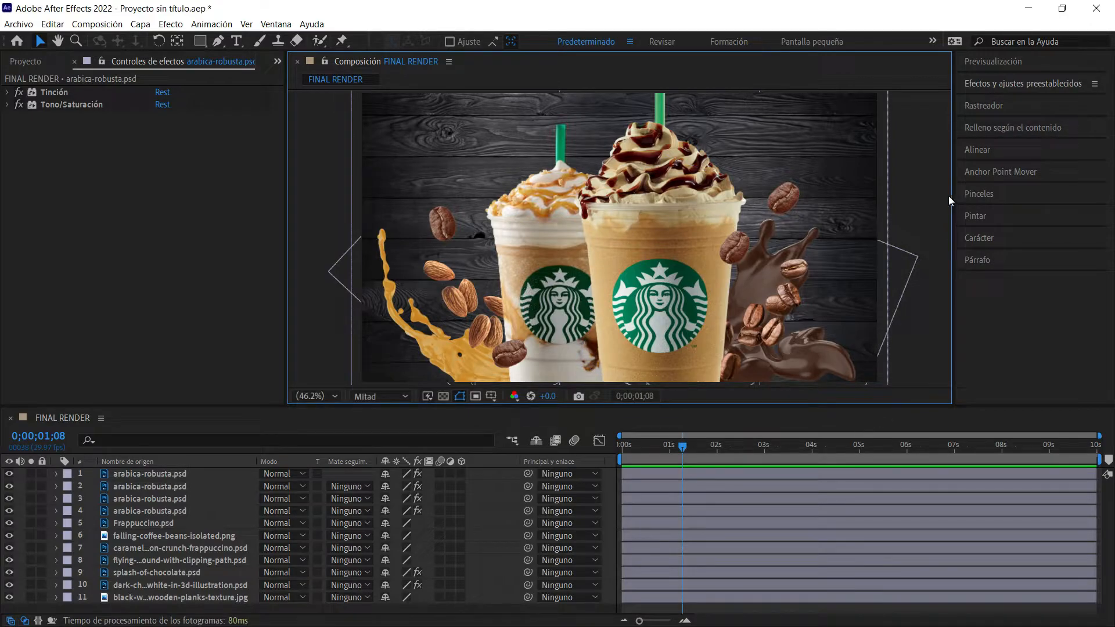
Step: Create a two-node camera named Cámara 1 with the 35 mm preset
click(140, 24)
mouse_move(153, 45)
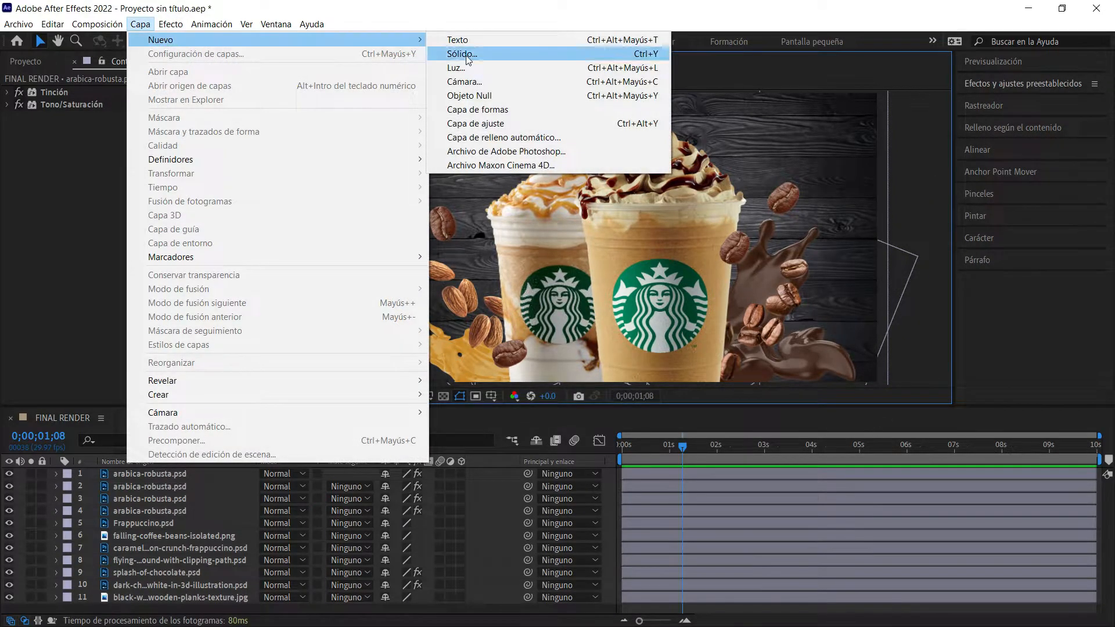
click(490, 83)
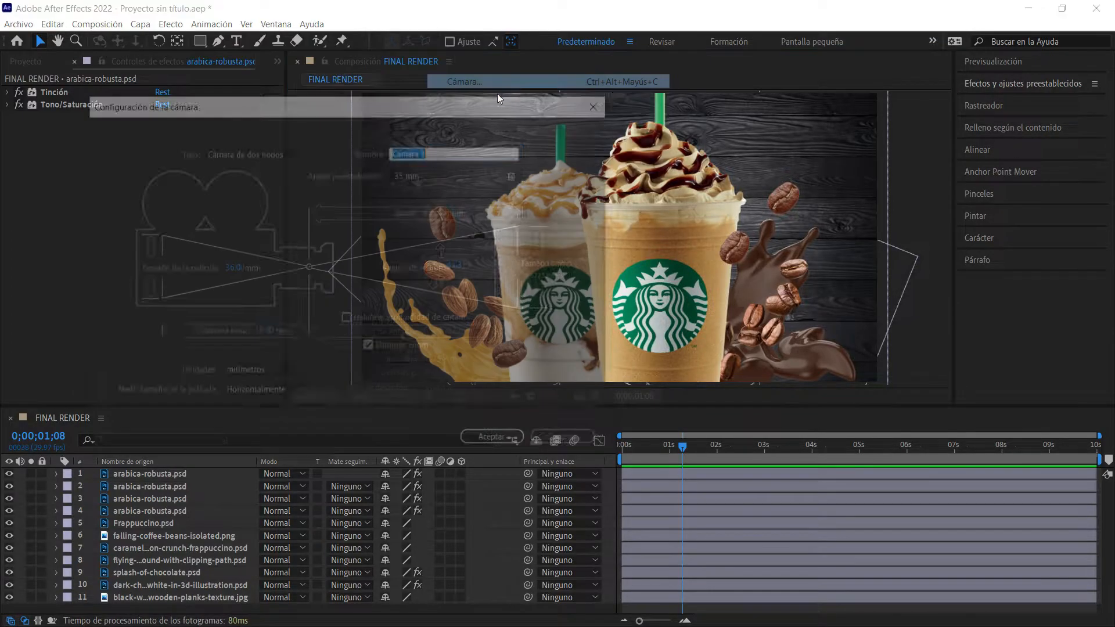
click(416, 174)
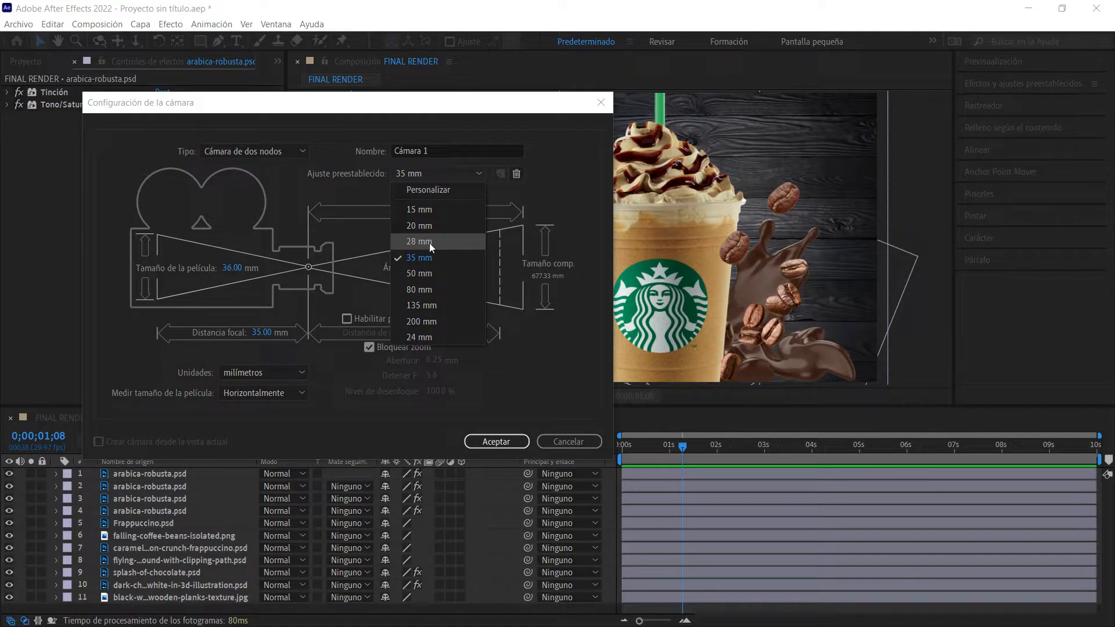
click(428, 257)
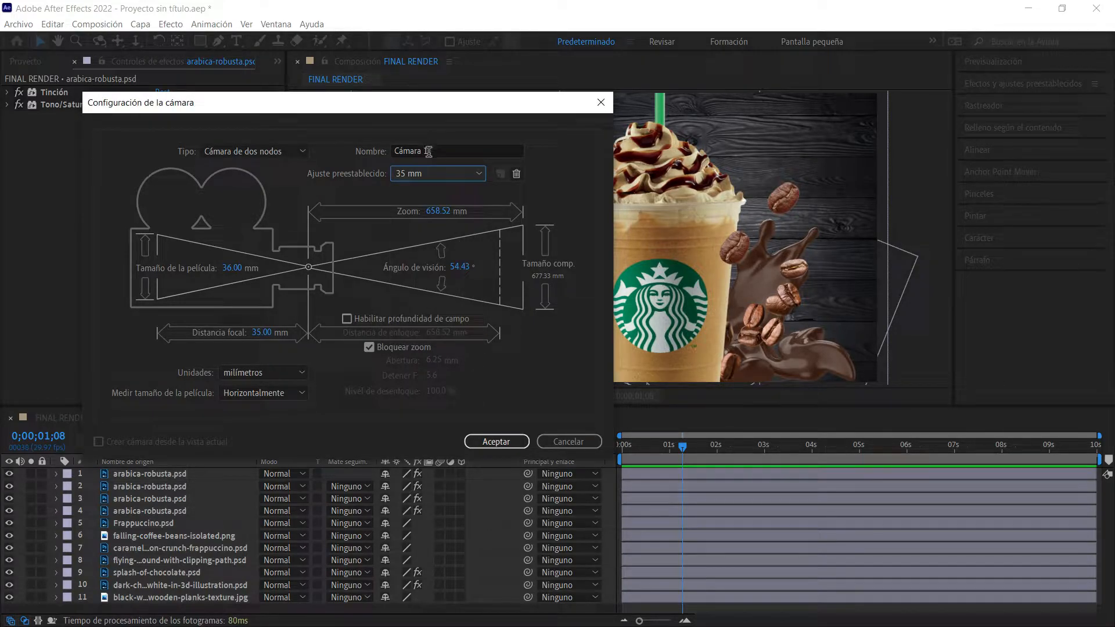
click(495, 442)
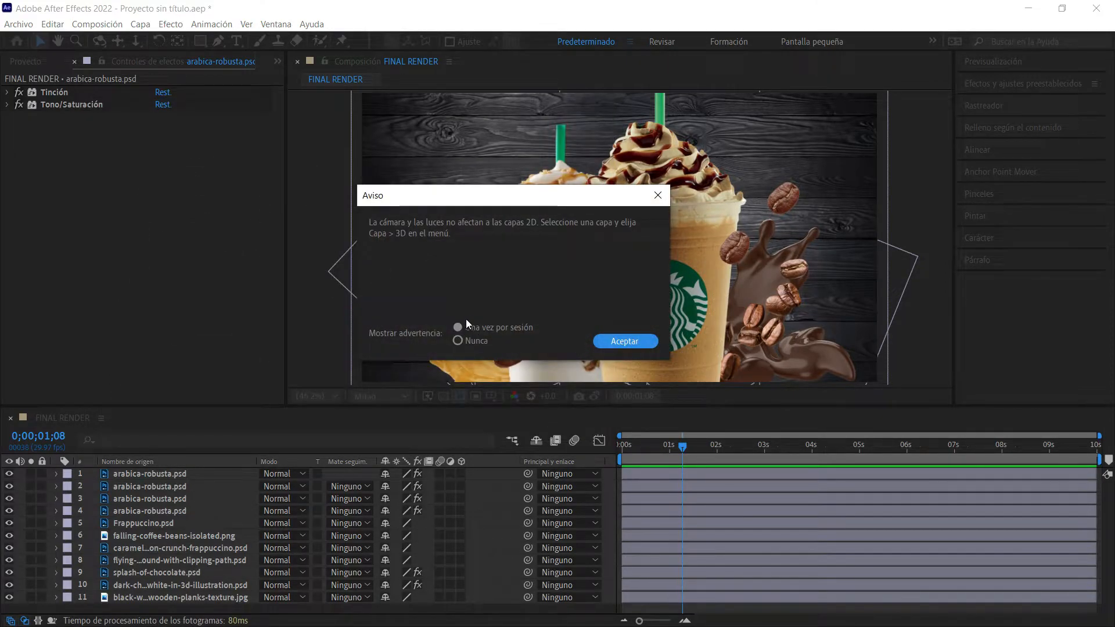
click(612, 342)
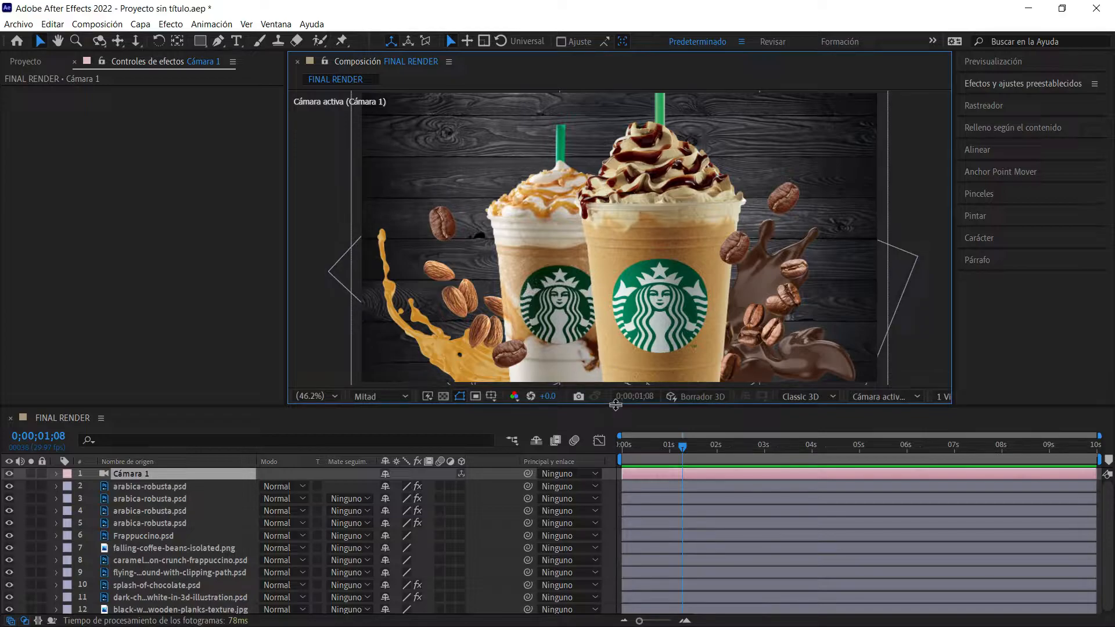
Step: Make every image layer 3D, from the top arabica-robusta.psd down to the black wooden planks texture
drag(616, 405, 620, 382)
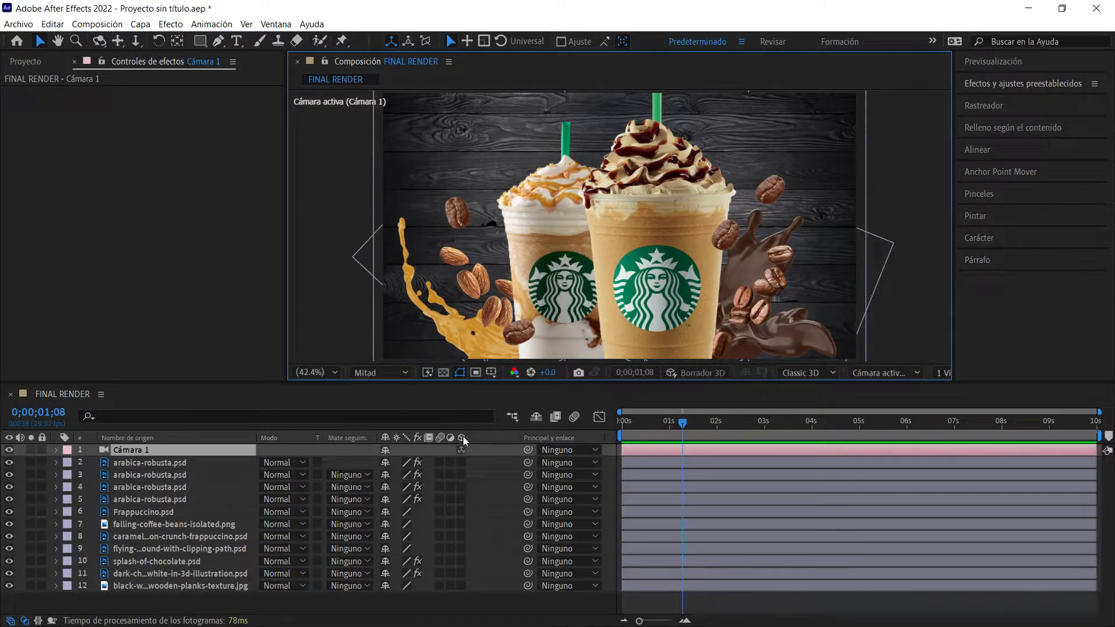
click(178, 467)
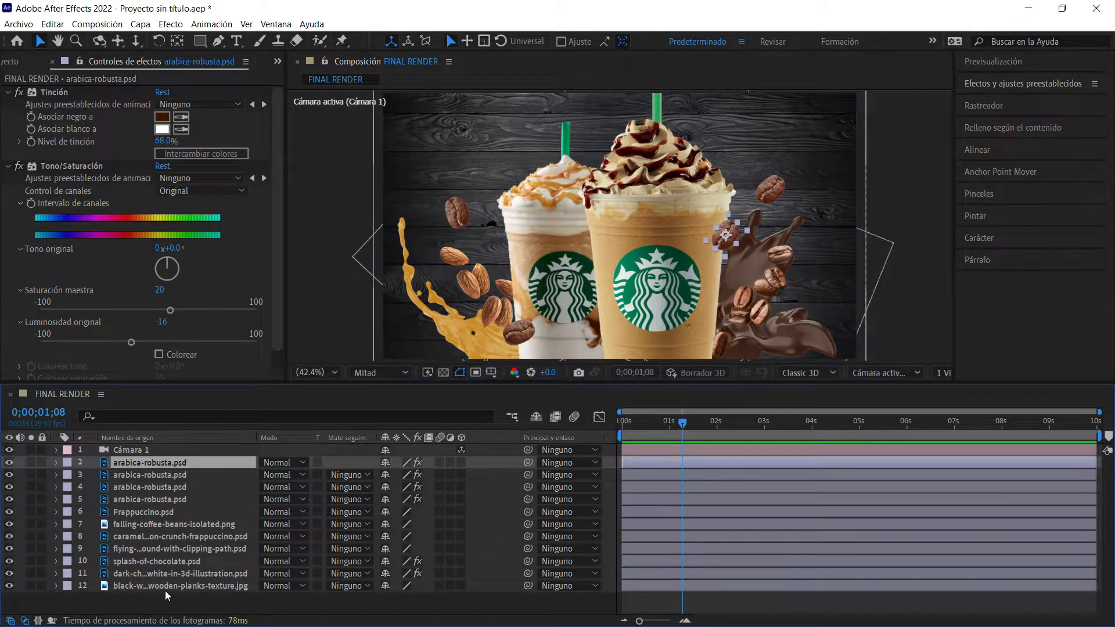
shift+click(165, 587)
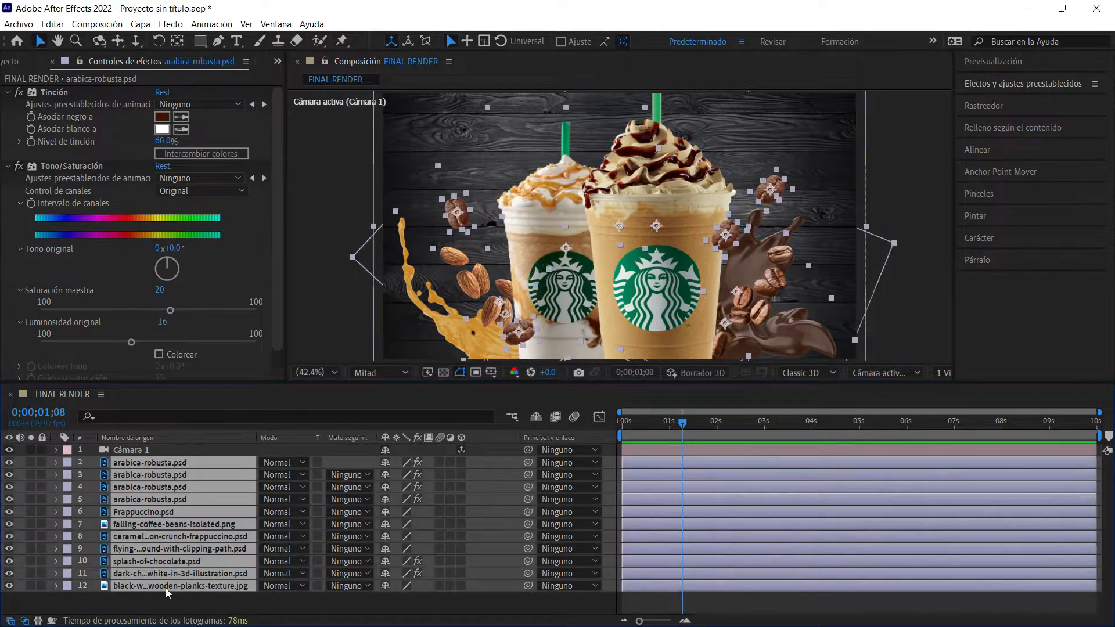
click(460, 462)
click(895, 162)
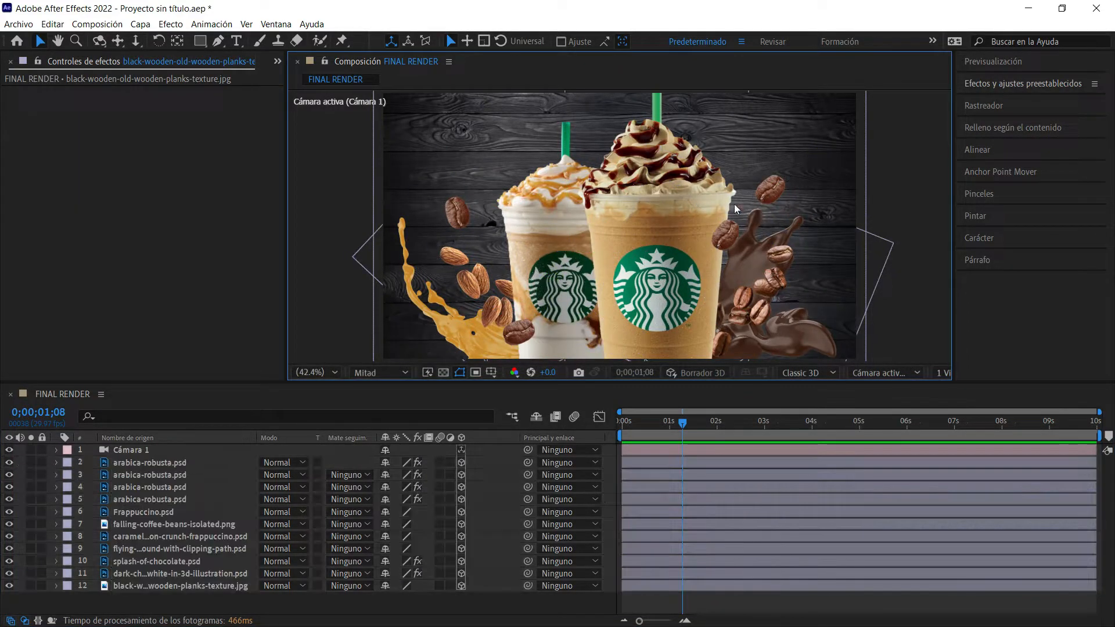
click(709, 202)
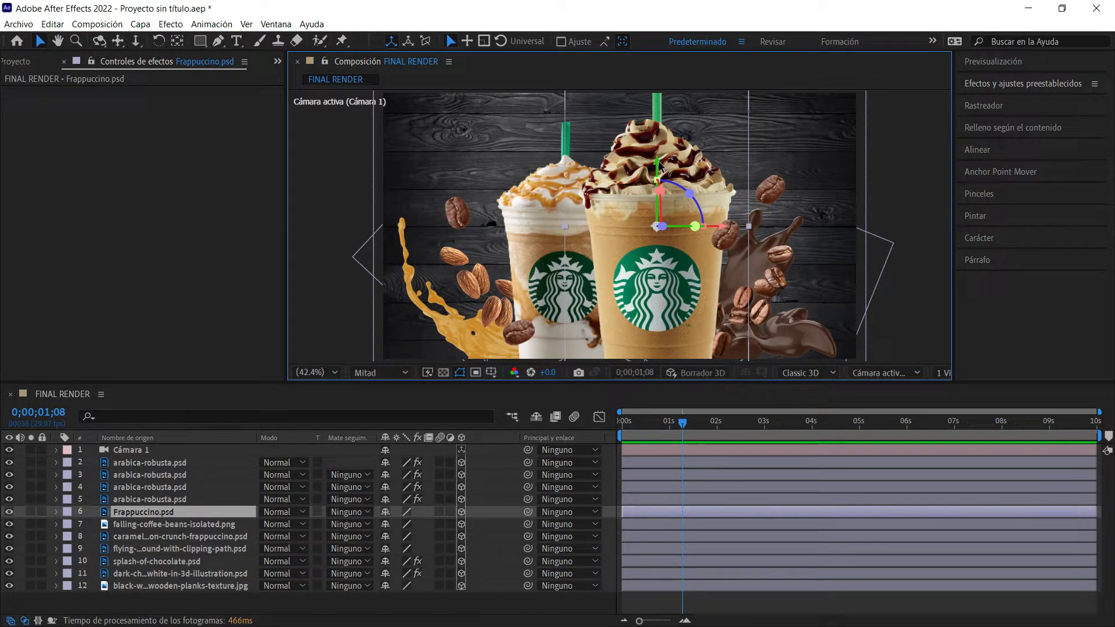
click(887, 181)
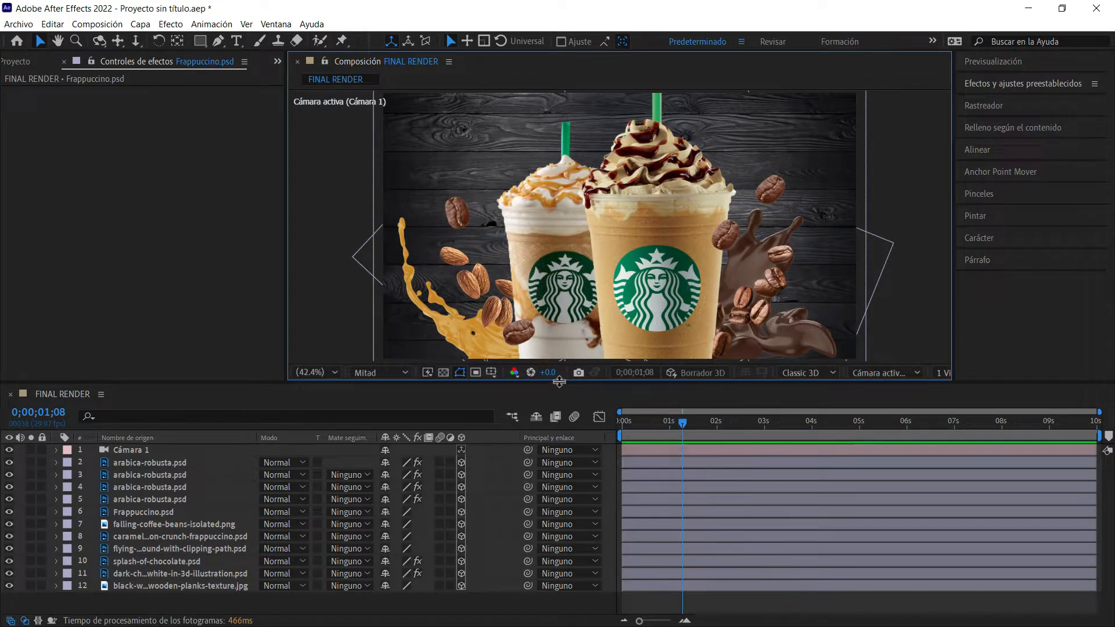
Step: Enlarge the composition viewer and split it into 2 Vistas
drag(558, 381, 559, 413)
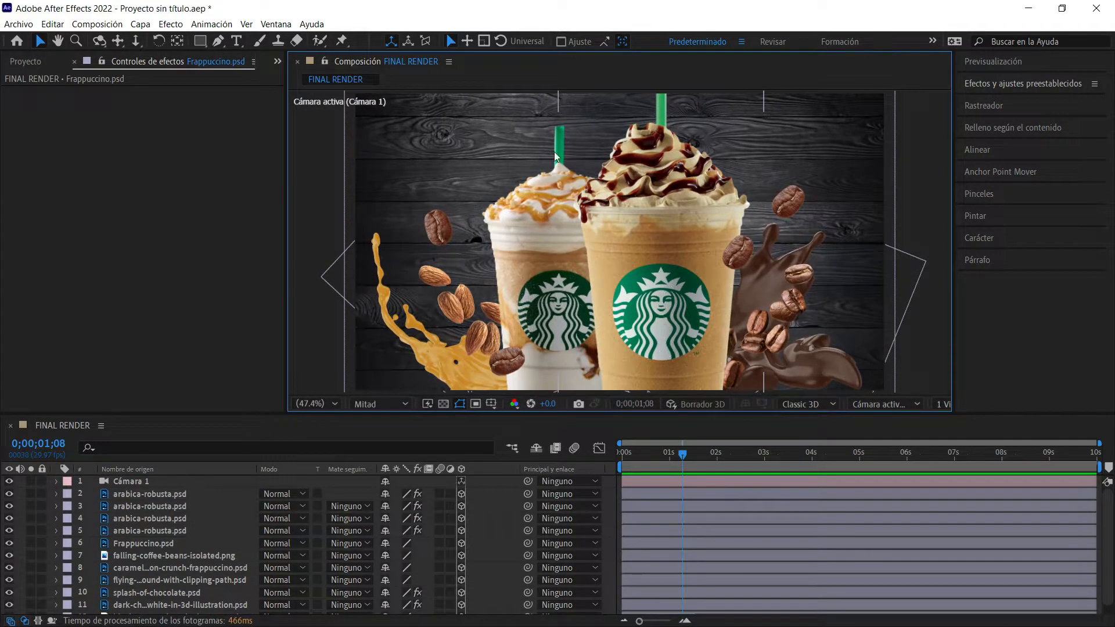
click(25, 62)
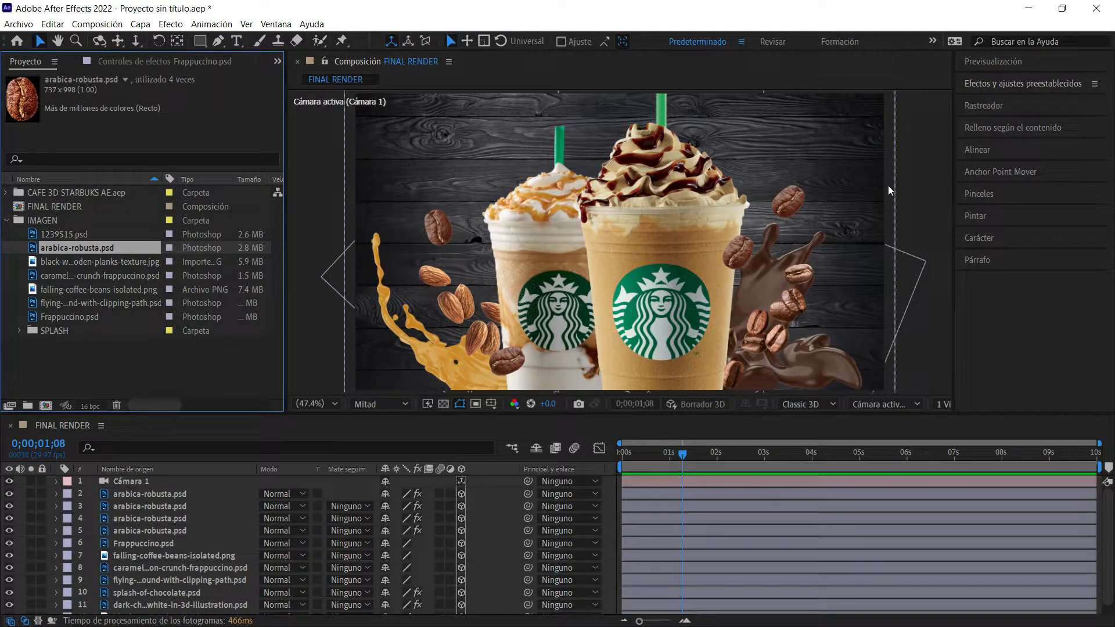
click(927, 405)
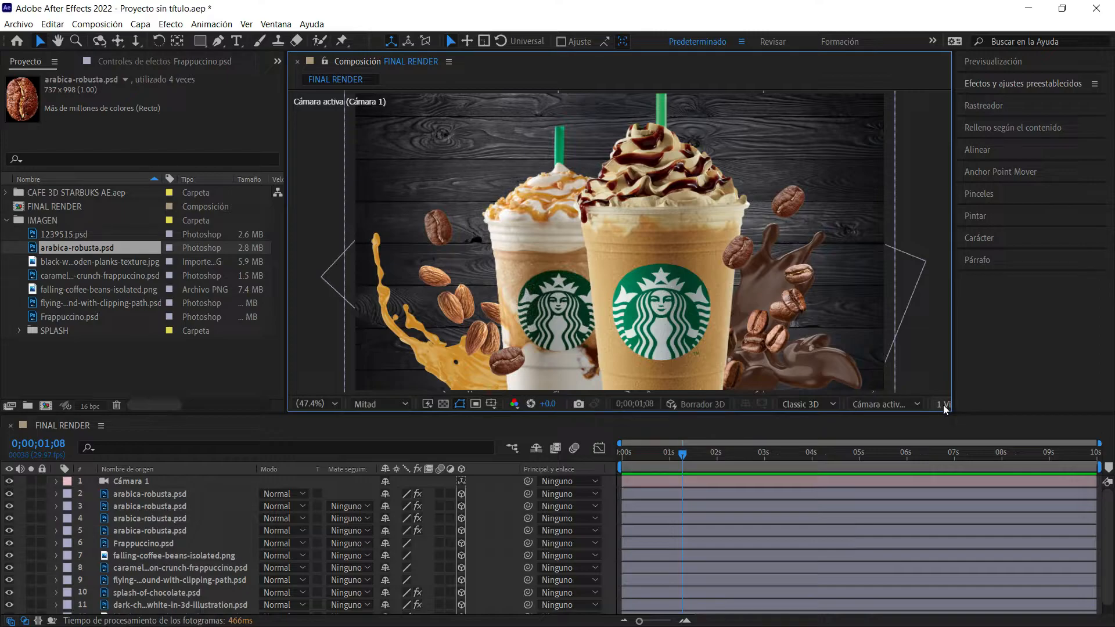
drag(285, 308, 215, 308)
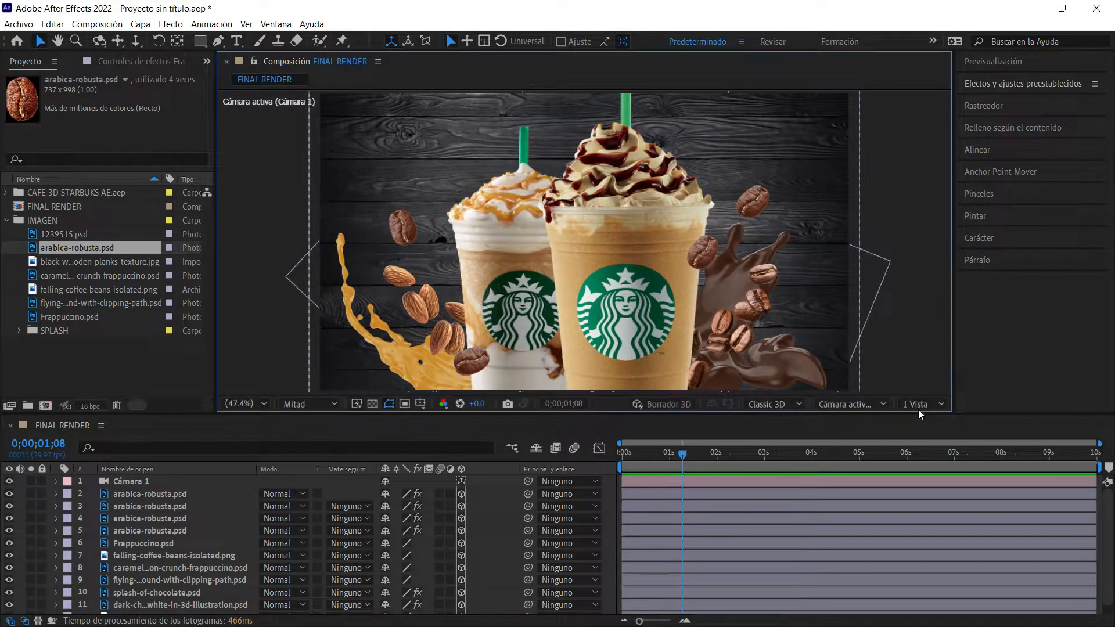
click(922, 405)
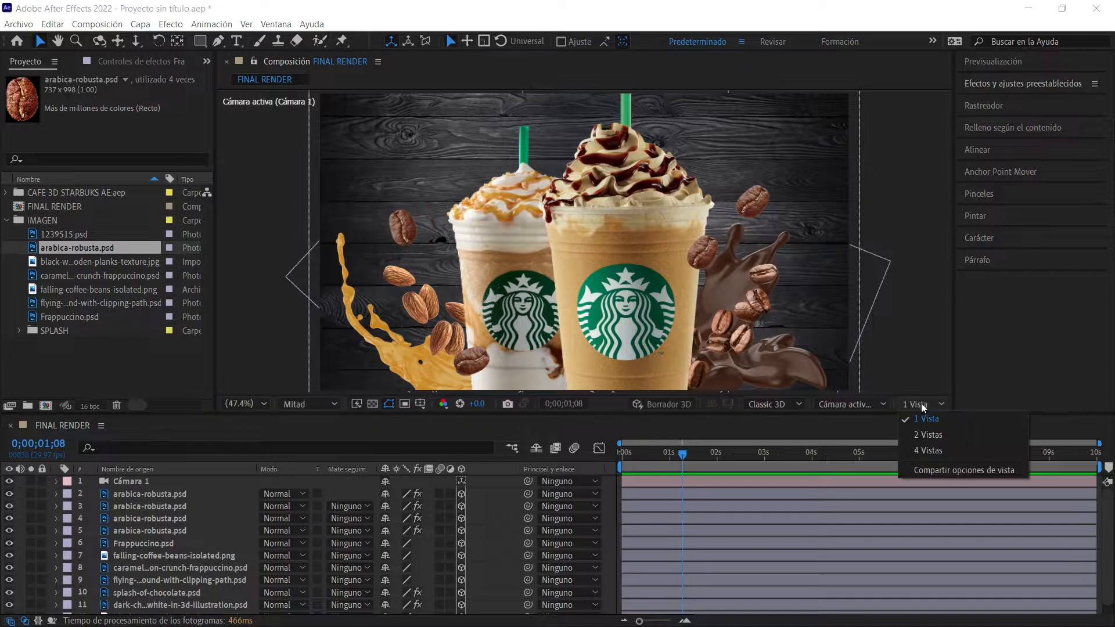
click(925, 436)
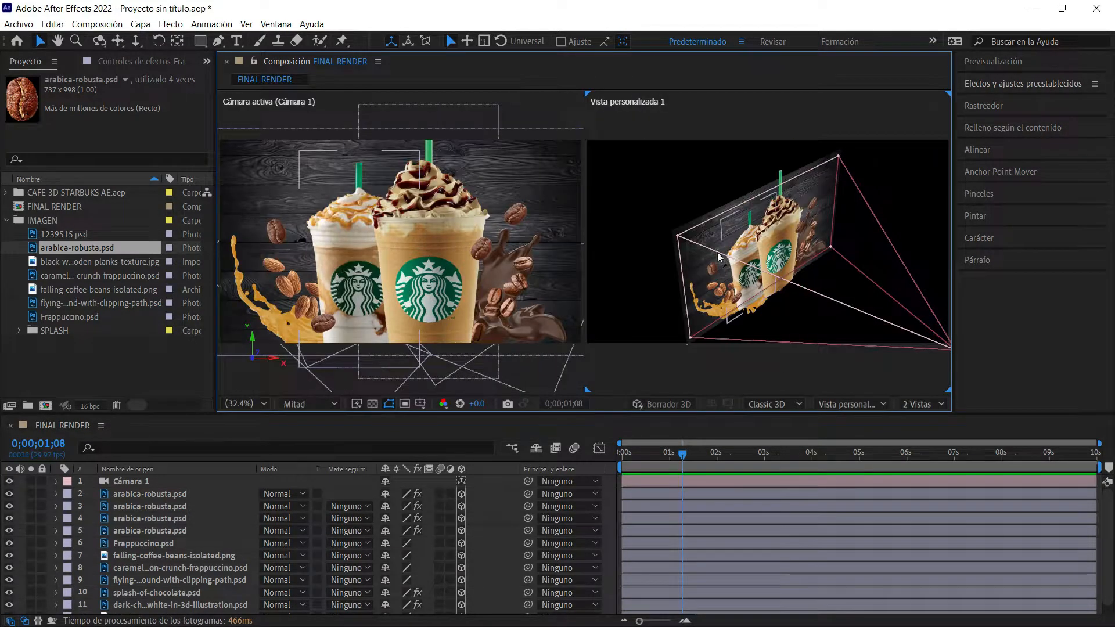
Step: Select Cámara 1 and try to move it along its Z axis in Vista personalizada 1
drag(874, 150, 832, 118)
drag(858, 200, 871, 221)
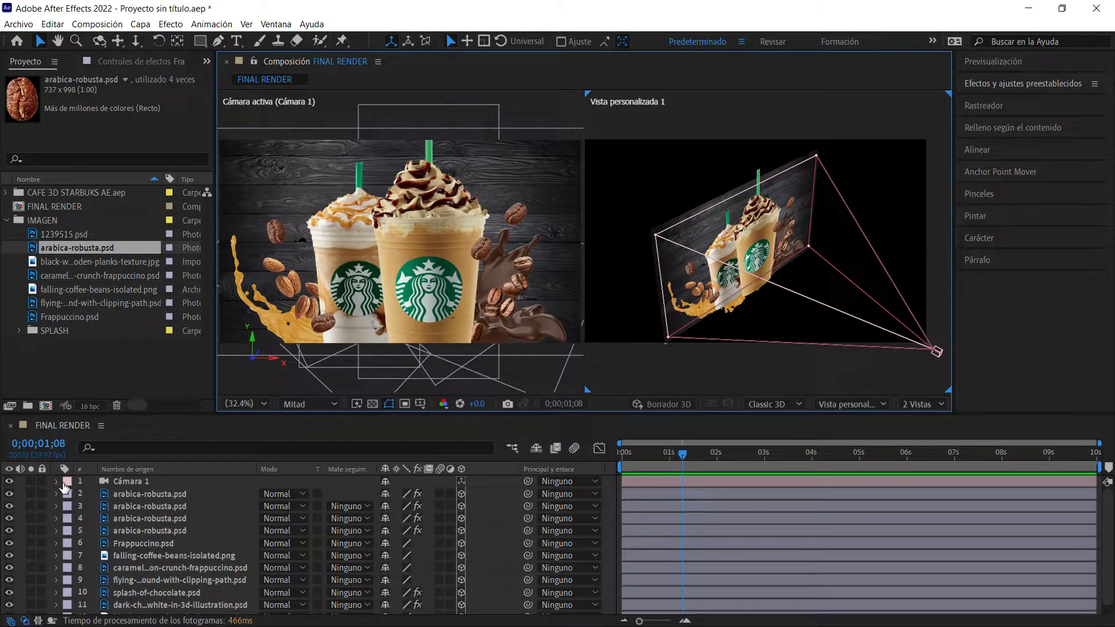
click(120, 481)
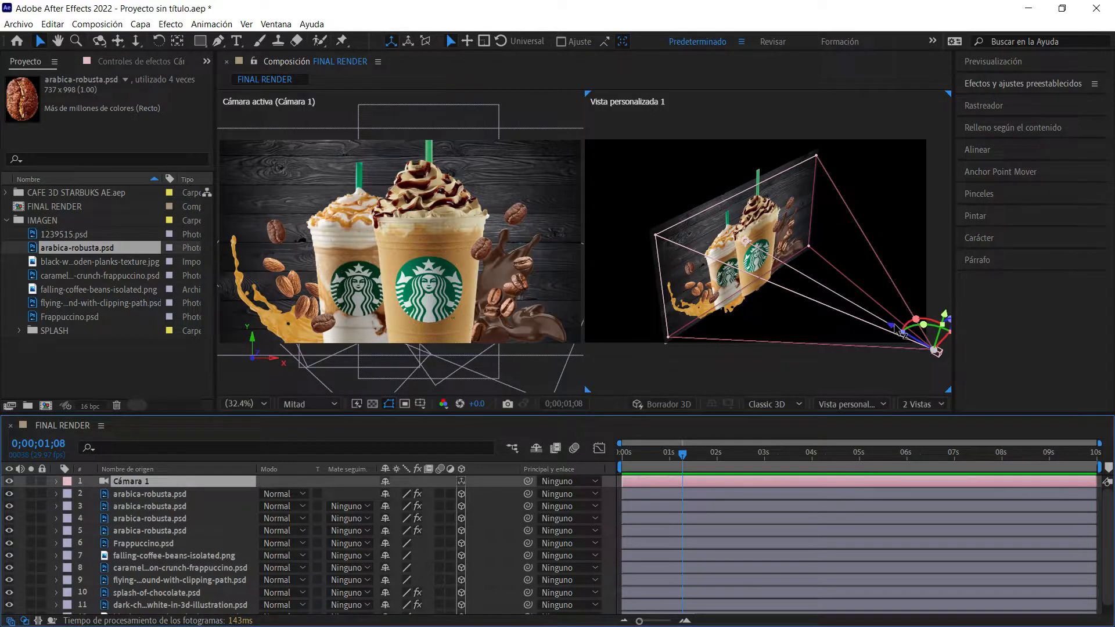
drag(892, 329, 923, 343)
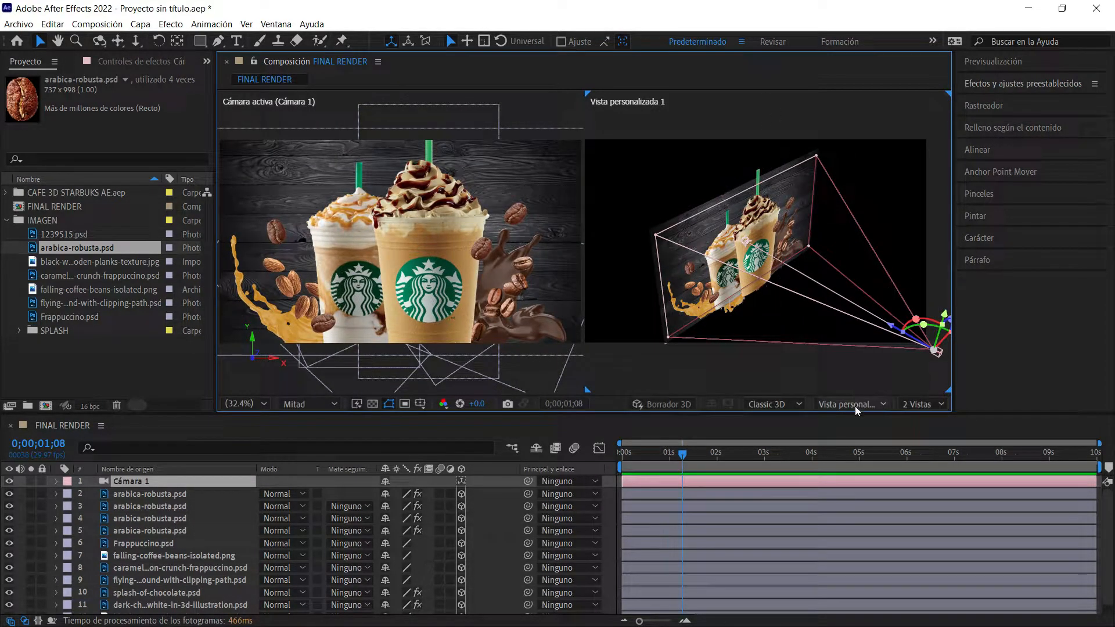
Step: Scale up the black wooden planks background beyond the camera frame and push it back along Z, away from the camera and cups
click(854, 126)
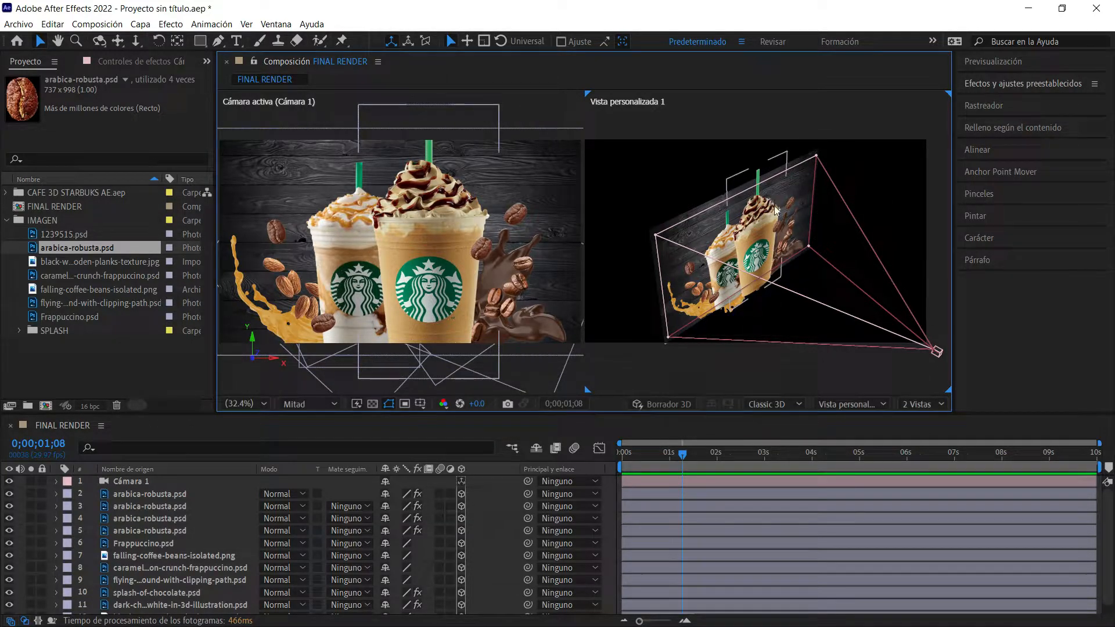
click(805, 160)
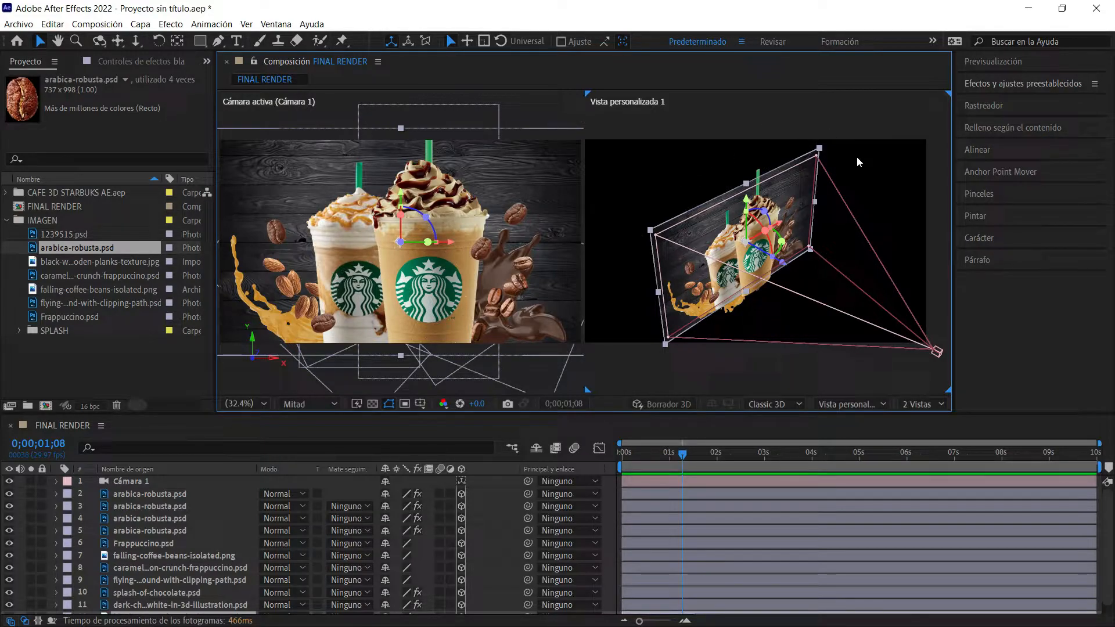
drag(820, 149, 846, 121)
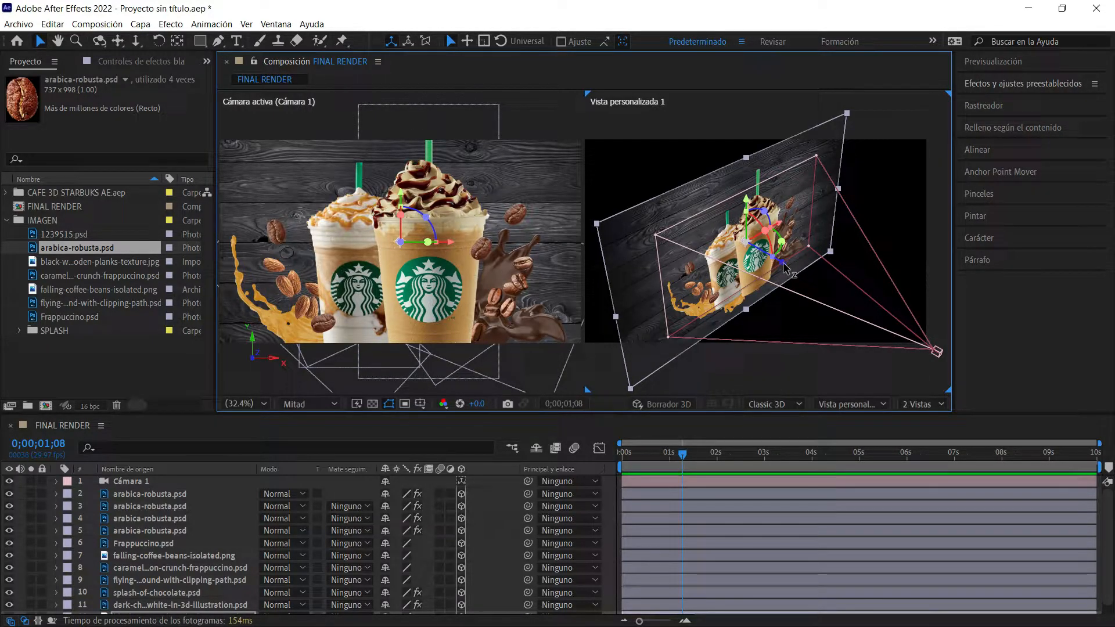
drag(783, 266, 733, 219)
click(866, 141)
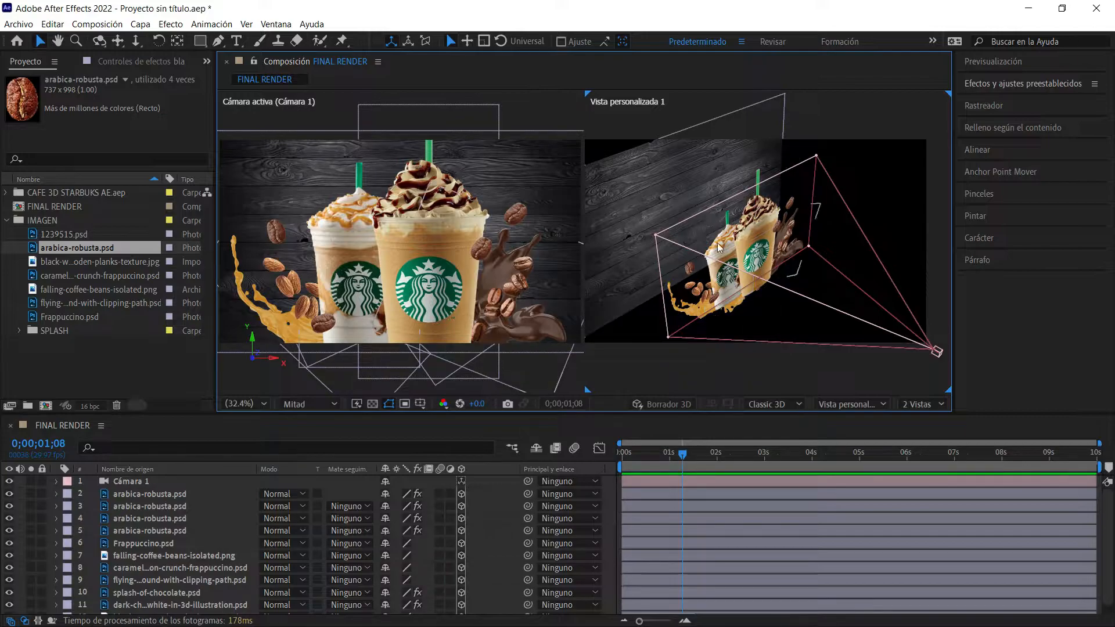
Step: Move Frappuccino.psd forward along Z toward the camera, and bring the caramel frappuccino cup forward by a smaller amount
click(759, 180)
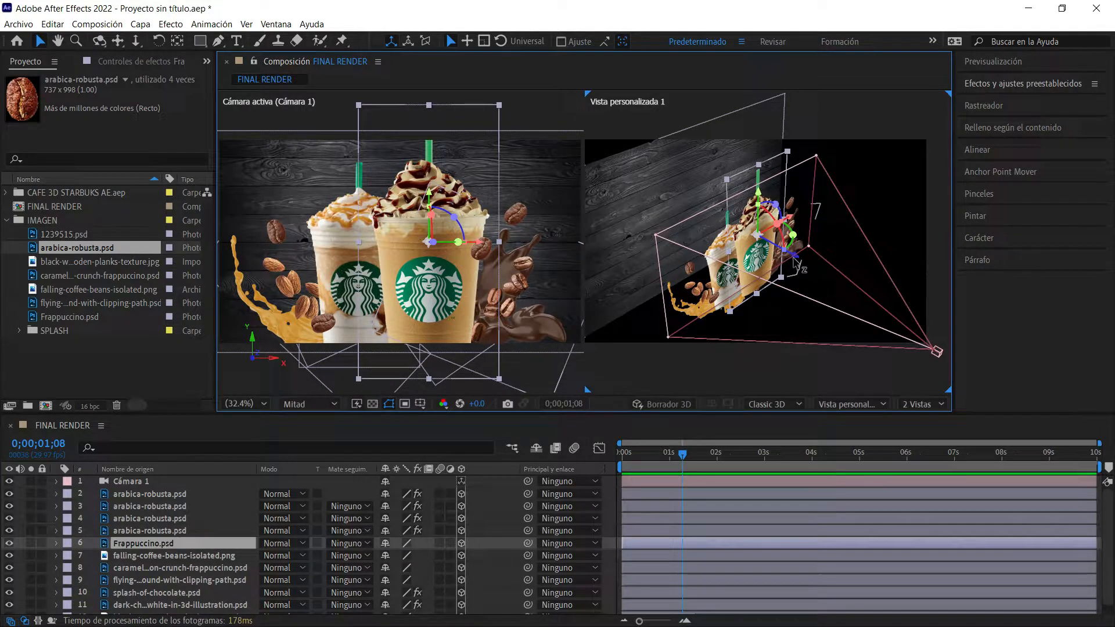
drag(799, 266, 819, 272)
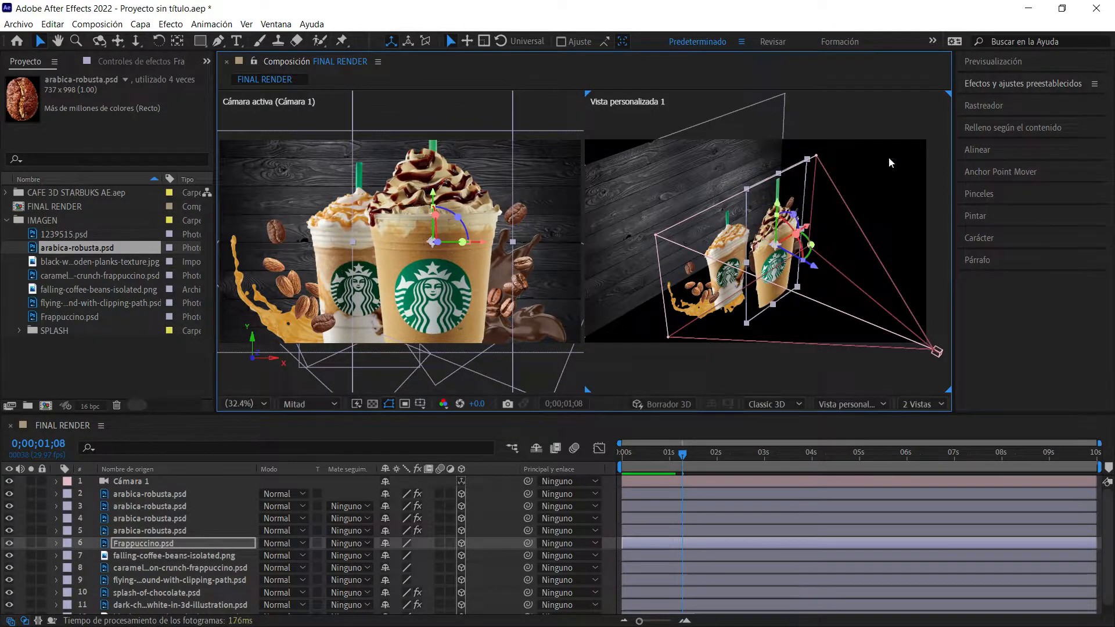
click(717, 217)
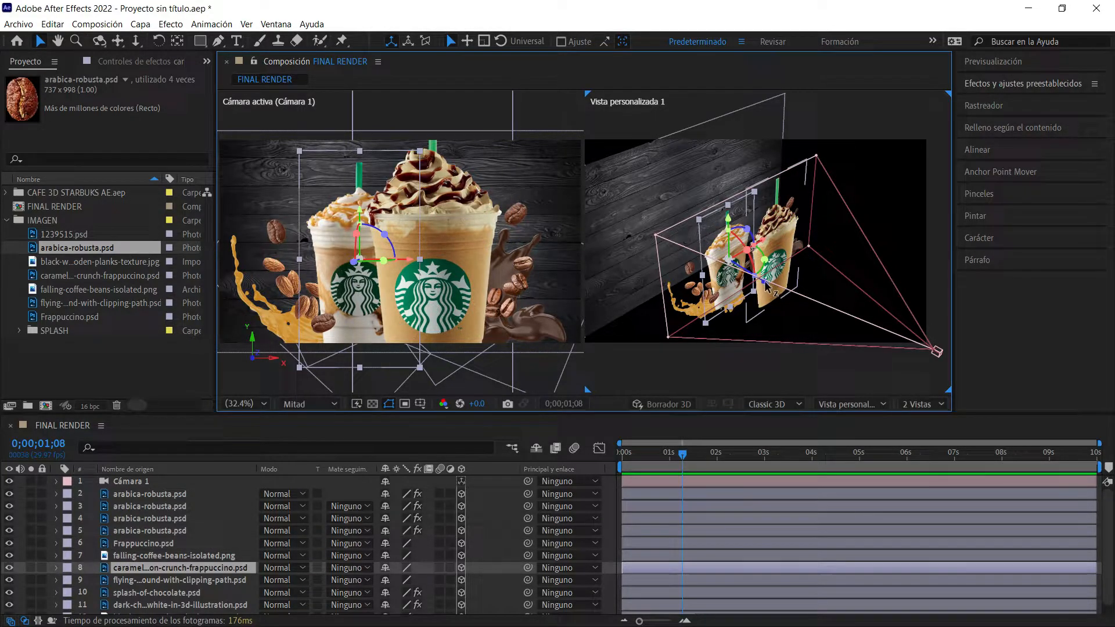
drag(766, 288, 702, 306)
Step: Select the flying clipping-path.psd layer beside the caramel cup in Vista personalizada 1
click(702, 293)
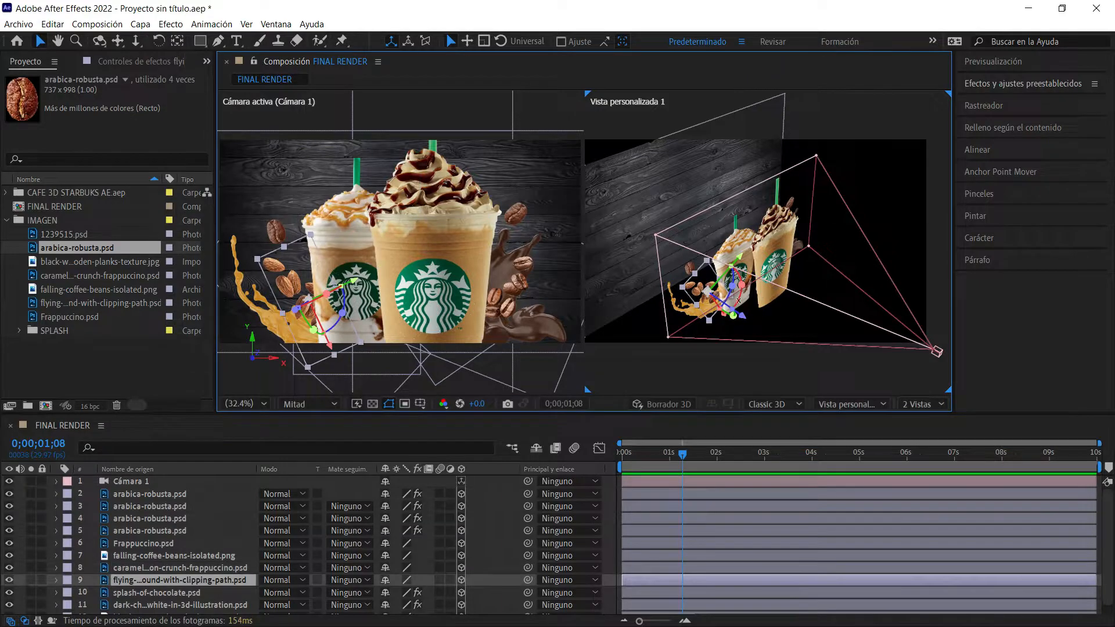
Step: Push the flying almonds layer (layer 9) back along its depth axis, away from the camera
drag(746, 325, 697, 305)
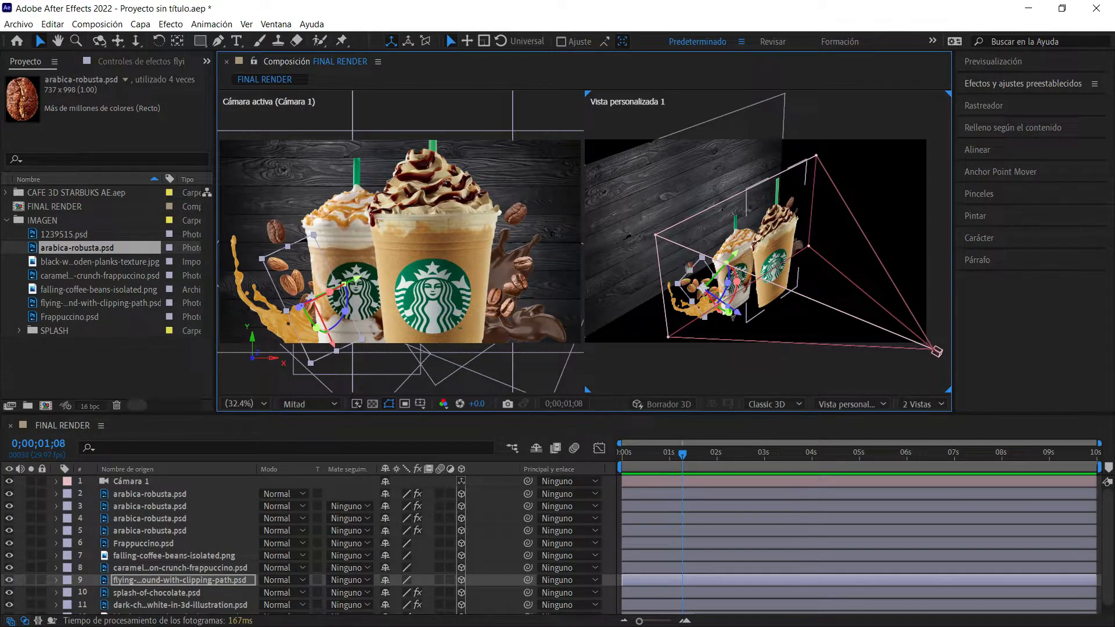
click(542, 113)
Step: Push the caramel splash layer, splash-of-chocolate.psd, farther back in depth, and leave the active camera view fitted to its frame
click(293, 317)
click(409, 275)
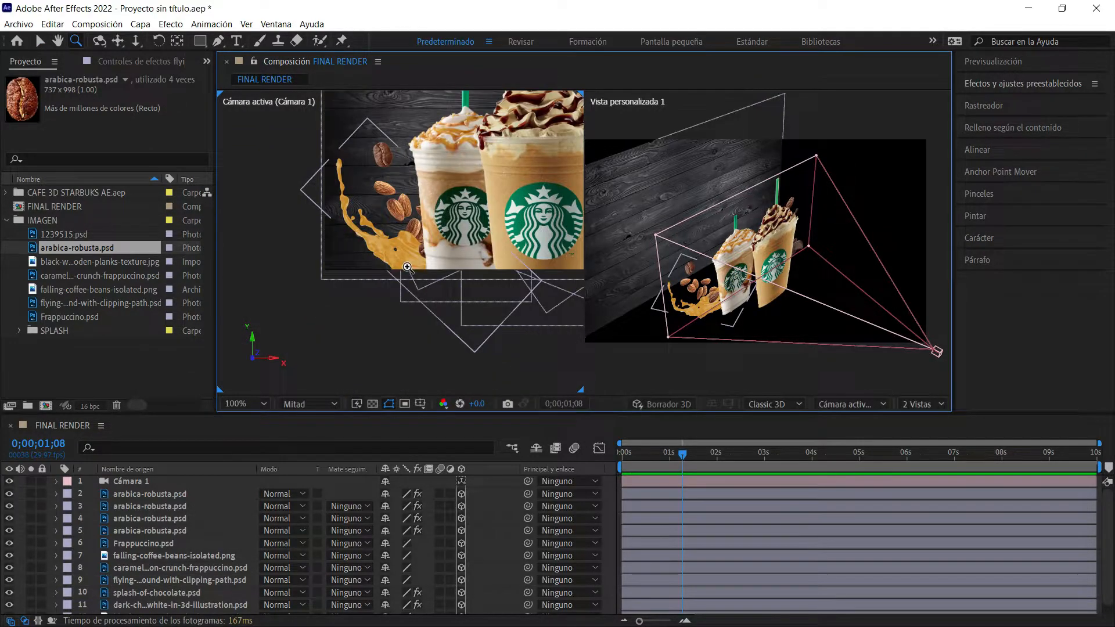
drag(436, 191, 461, 269)
key(v)
click(357, 252)
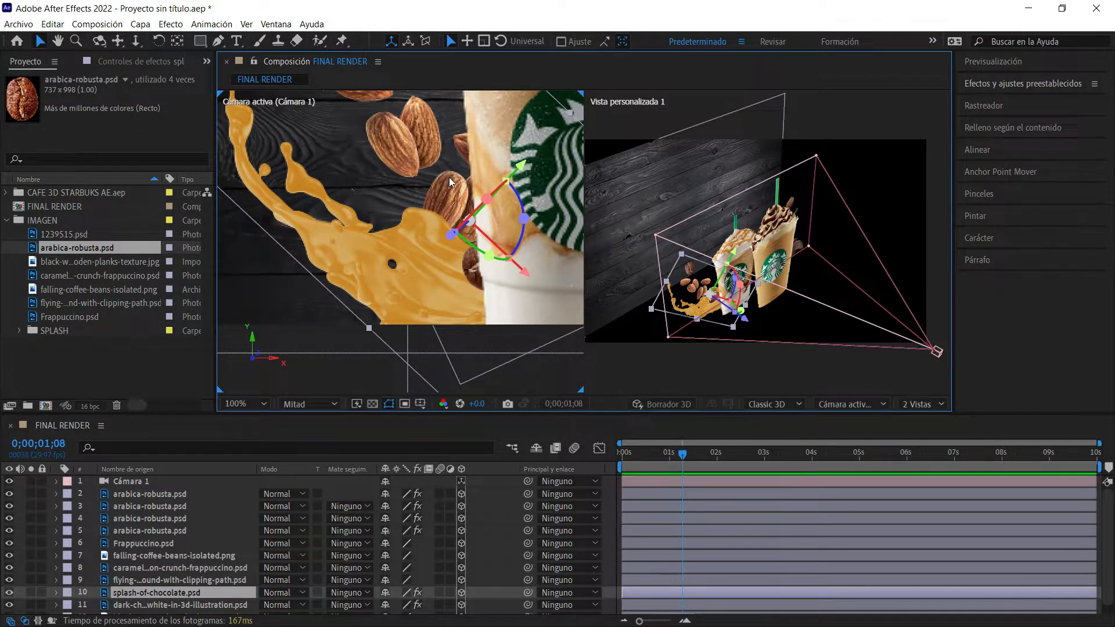
drag(745, 323, 721, 319)
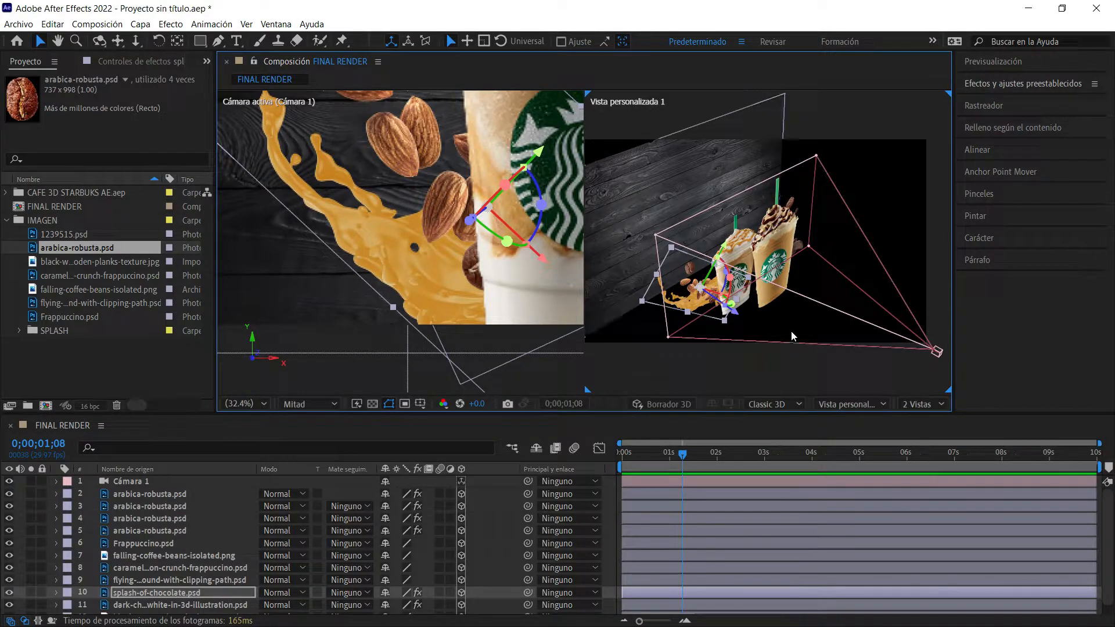
click(245, 403)
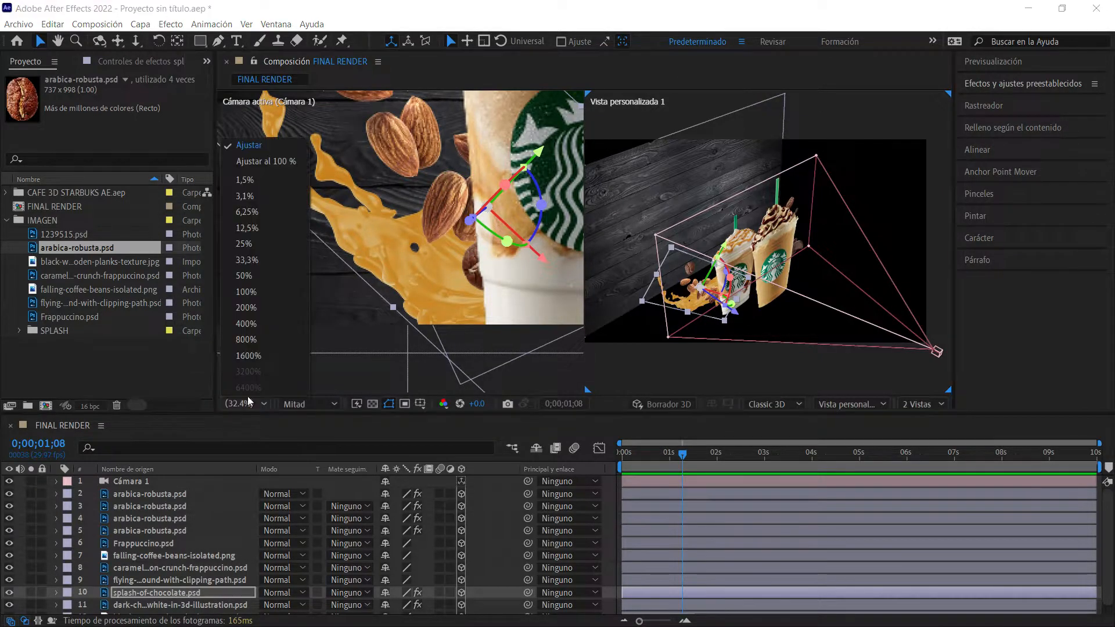
click(278, 161)
click(366, 367)
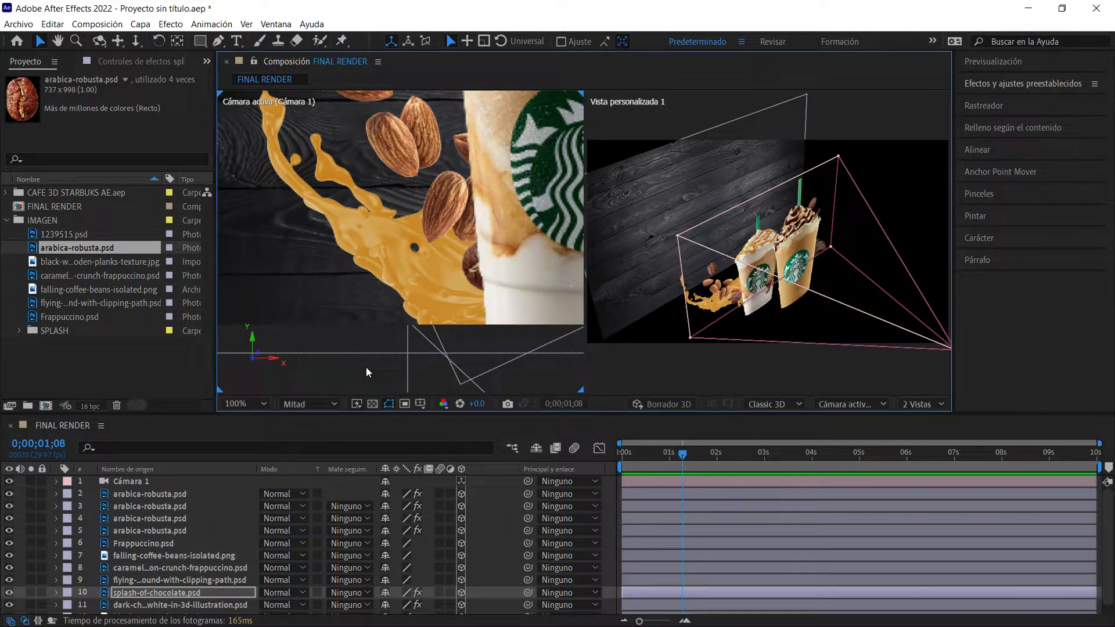
click(245, 403)
click(303, 163)
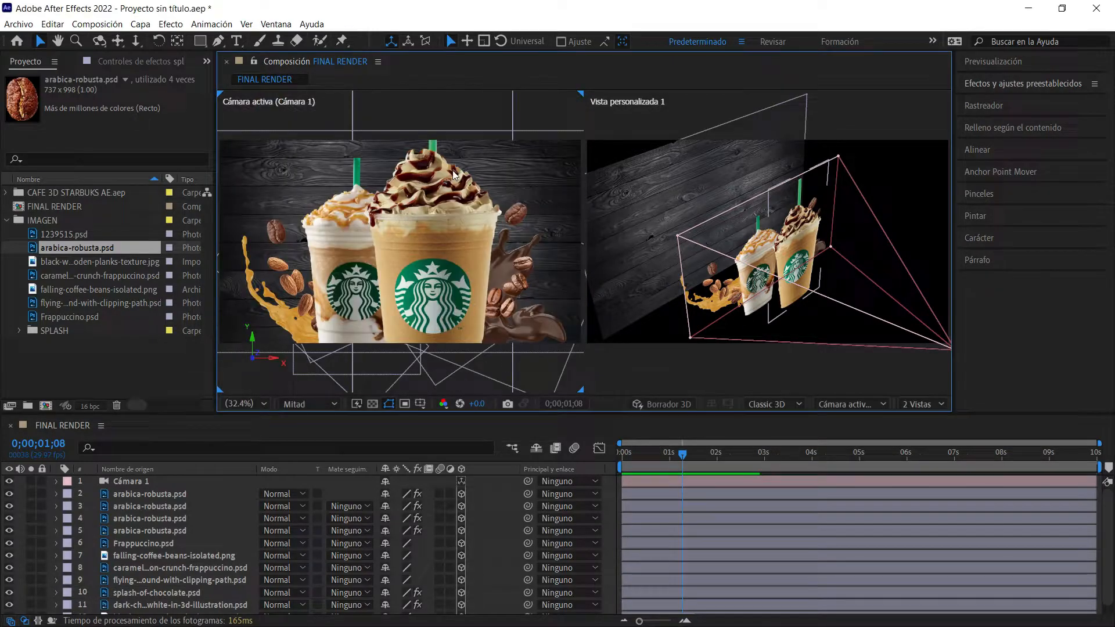
Step: Switch the second view to Vista personalizada 3 and push the dark chocolate splash (layer 11) back to a Z position of about 124.5
click(869, 113)
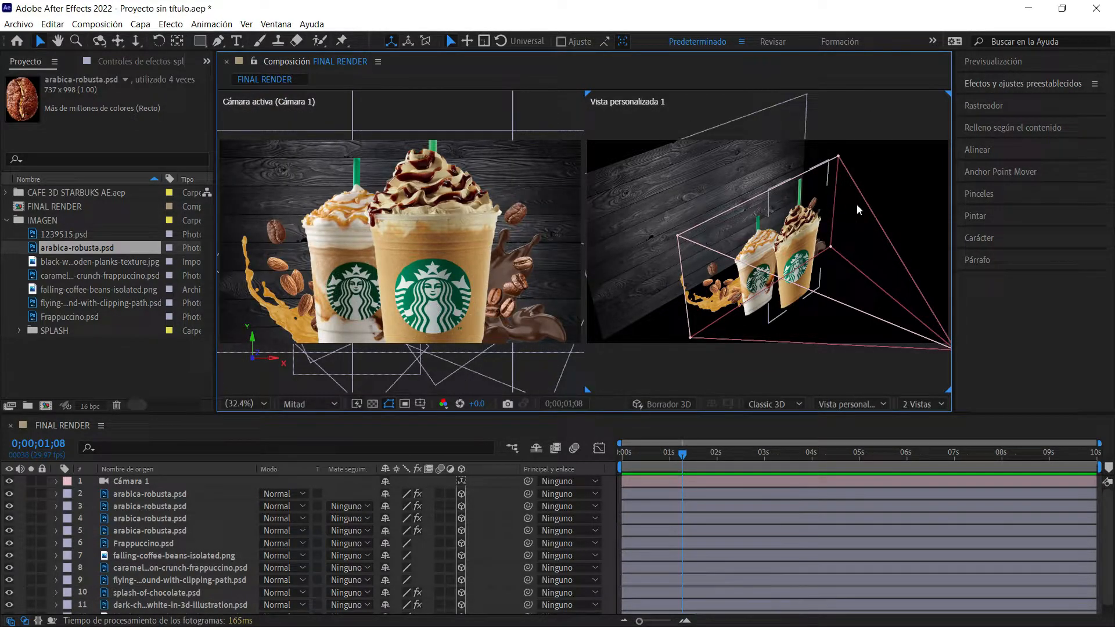
click(884, 407)
click(876, 336)
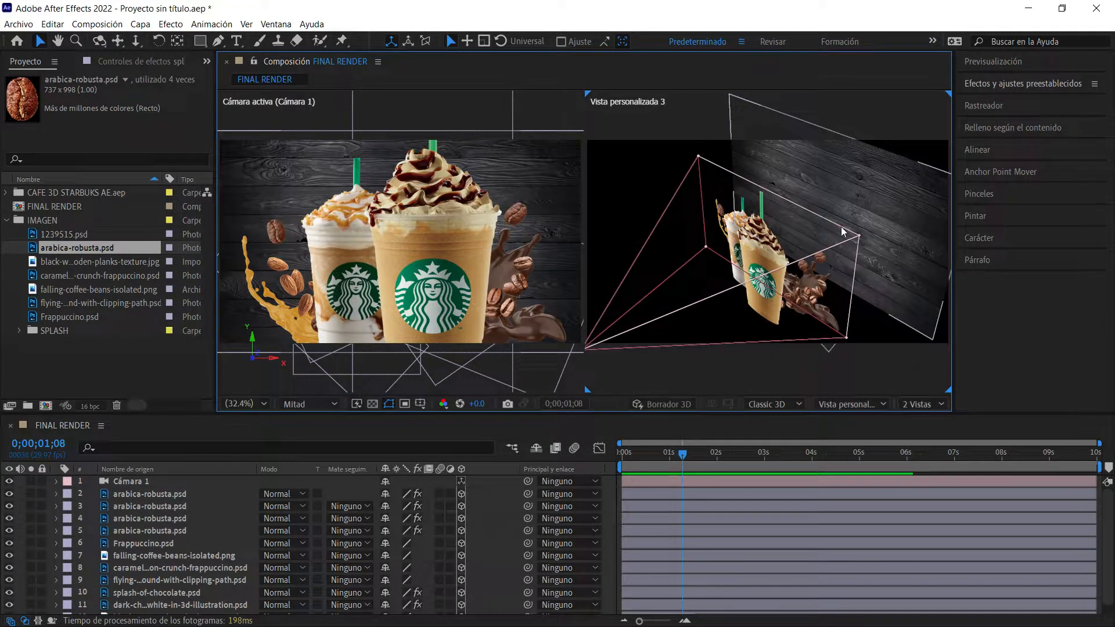
click(819, 284)
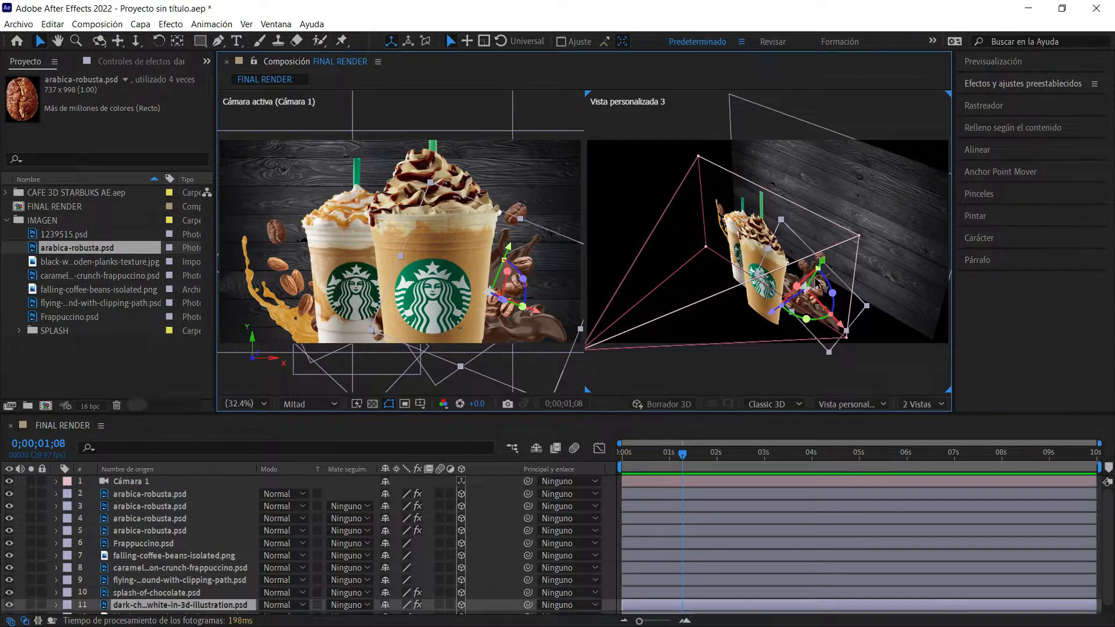
drag(770, 315, 782, 312)
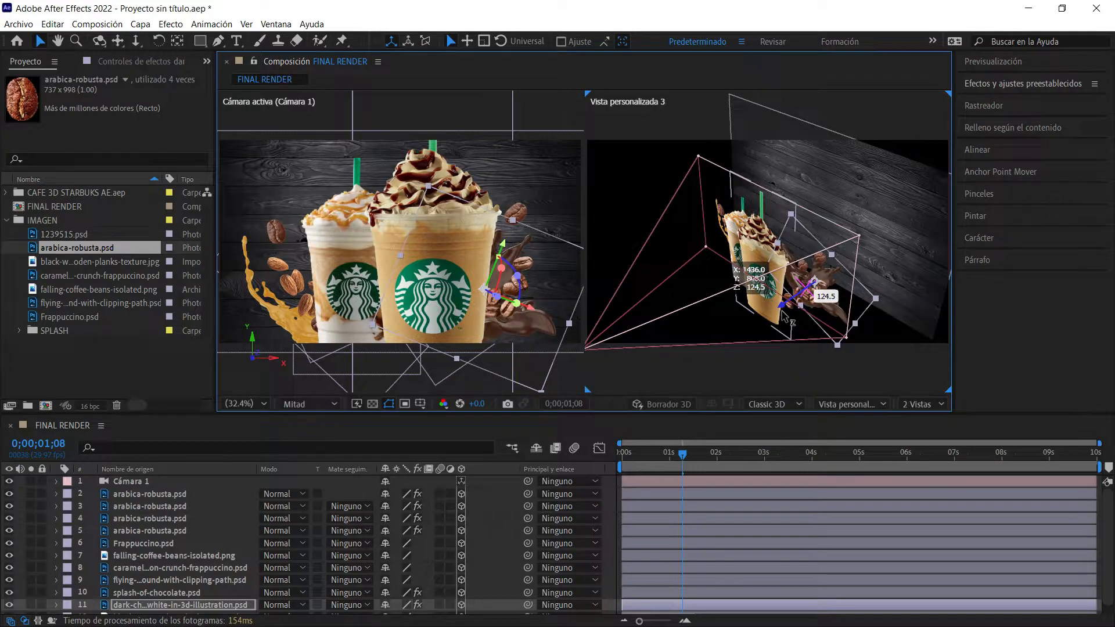
click(882, 113)
Step: Reposition falling-coffee-beans-isolated.png in 3D space, raising it slightly and shifting it right over the chocolate splash
click(816, 295)
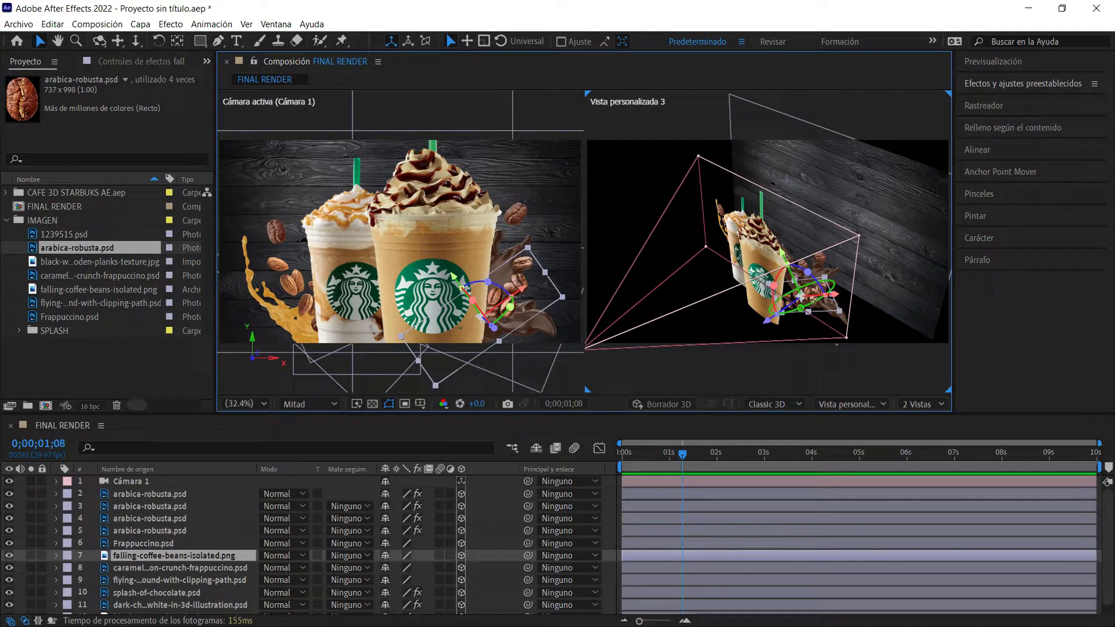
drag(778, 317, 777, 316)
drag(794, 256, 791, 248)
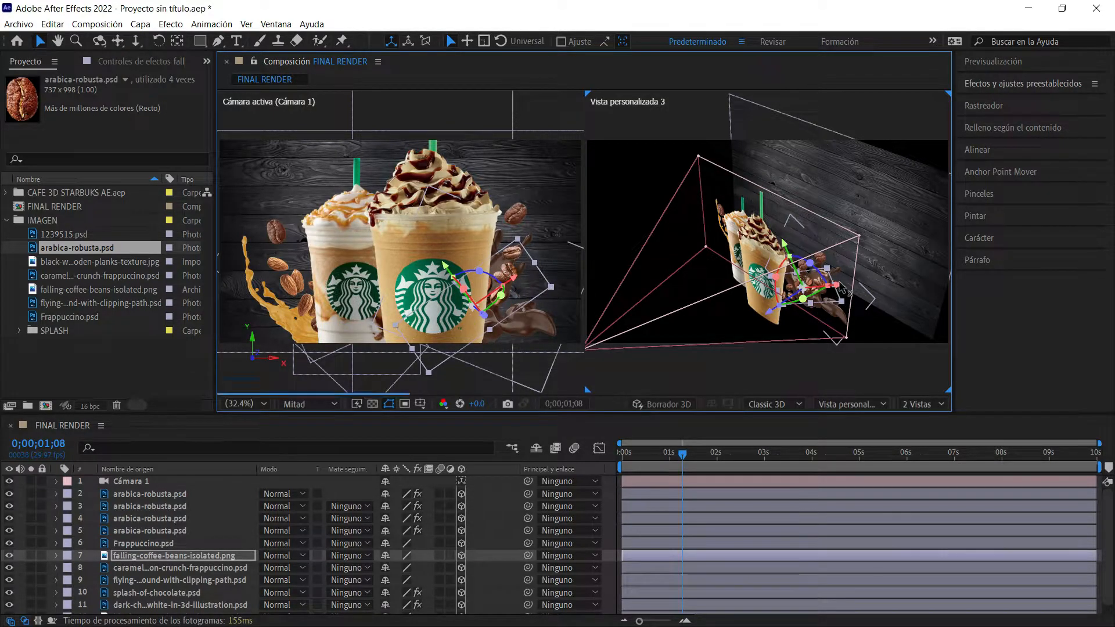
drag(836, 285, 848, 293)
click(543, 227)
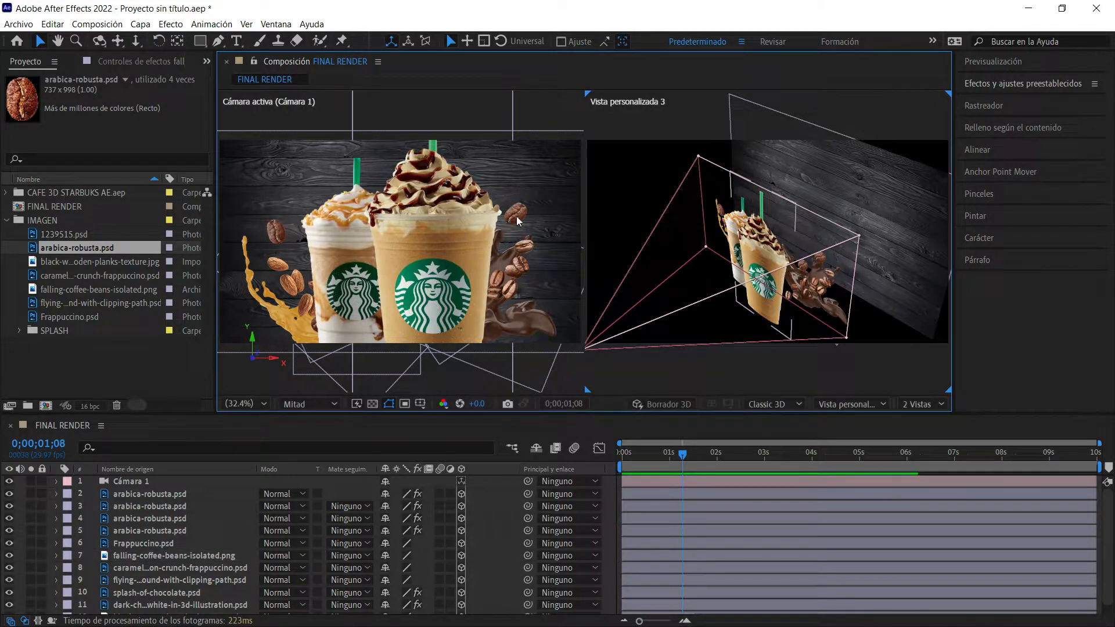
Step: Bring the upper-right coffee bean (arabica-robusta.psd, layer 5) toward the camera so it floats clear of the front cup
click(516, 216)
drag(788, 283, 757, 297)
drag(753, 303, 756, 305)
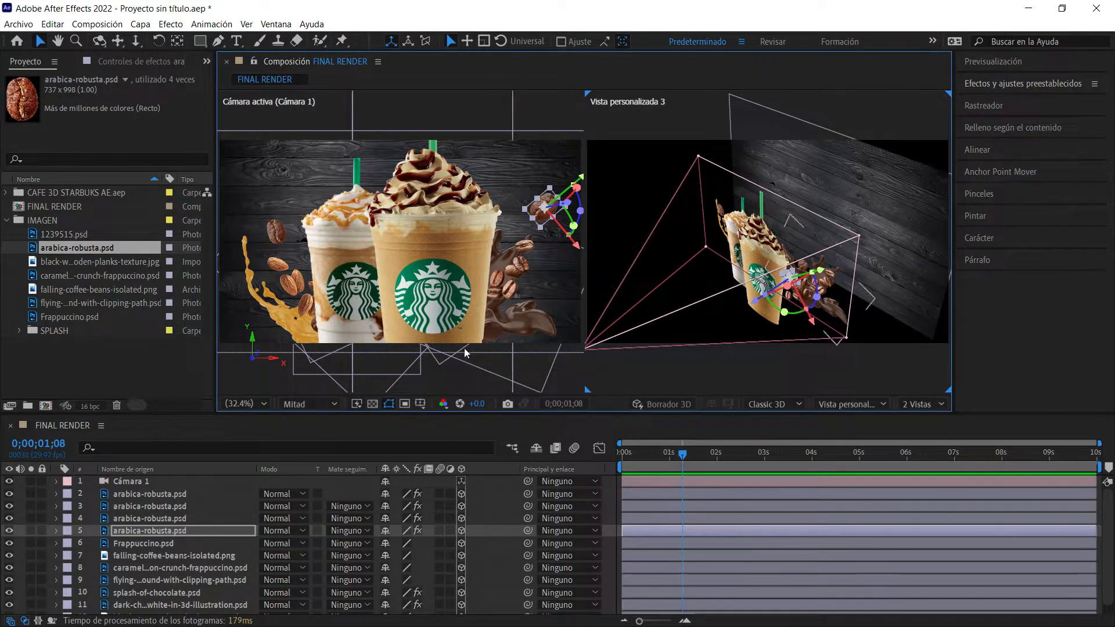
Step: Bring the left coffee bean (arabica-robusta.psd, layer 4) toward the camera and shift it right, close to the white caramel cup
click(156, 516)
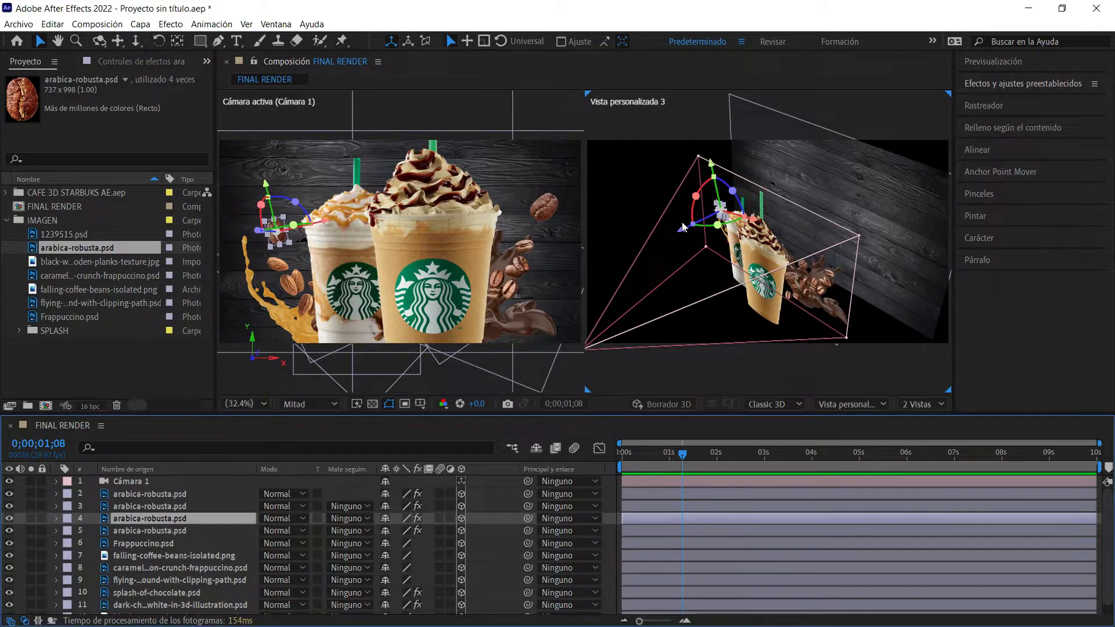
drag(683, 232, 665, 241)
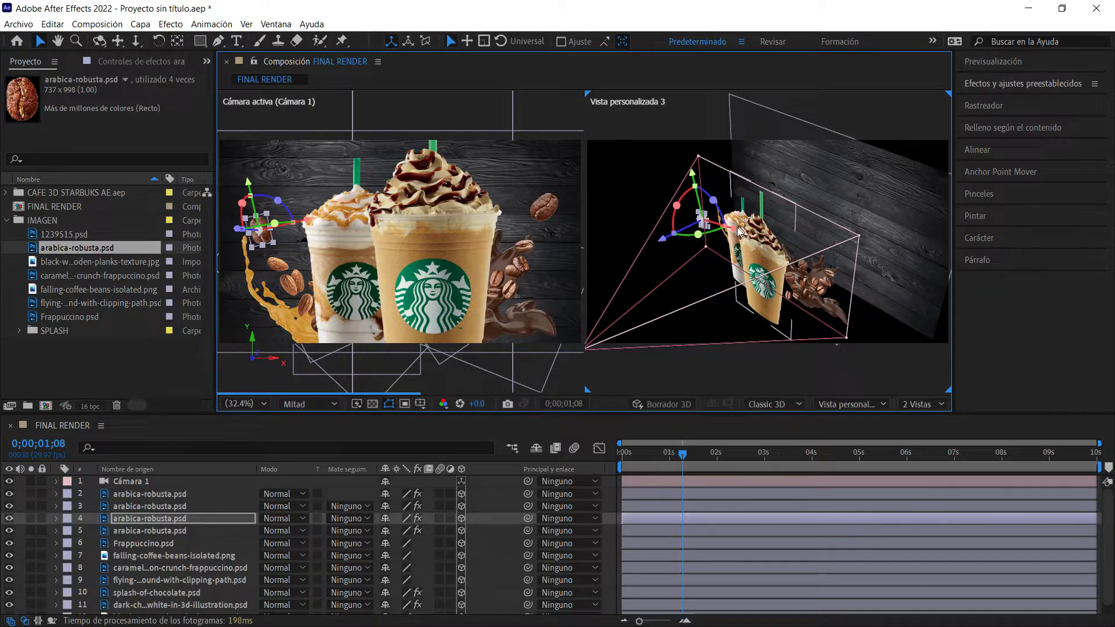
drag(737, 236, 750, 237)
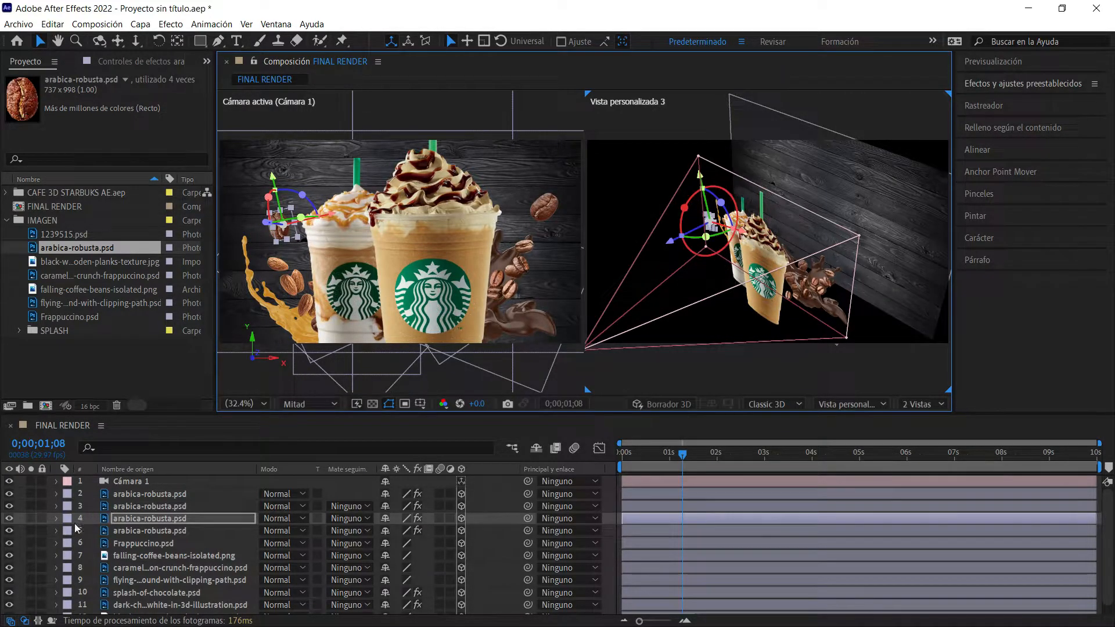
Step: Bring the lower-left coffee bean (arabica-robusta.psd, layer 3) toward the camera, over the caramel splash at the white cup's base
click(123, 529)
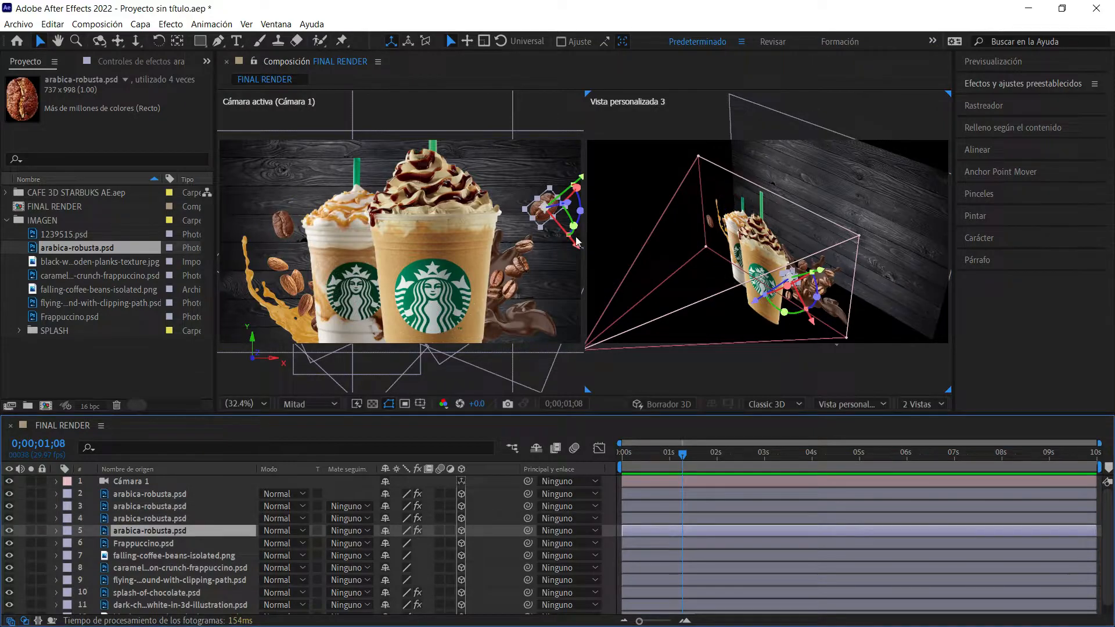
click(128, 505)
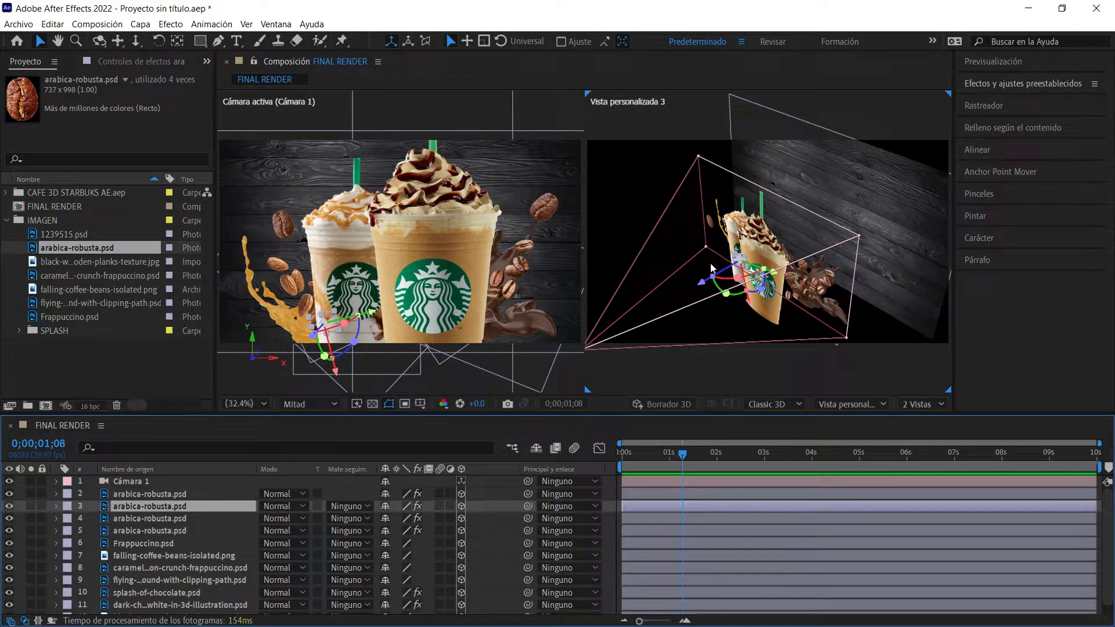
drag(704, 284, 680, 298)
Step: Bring the coffee bean on layer 2 toward the camera and place it in front of the large cup's lower left edge
click(158, 494)
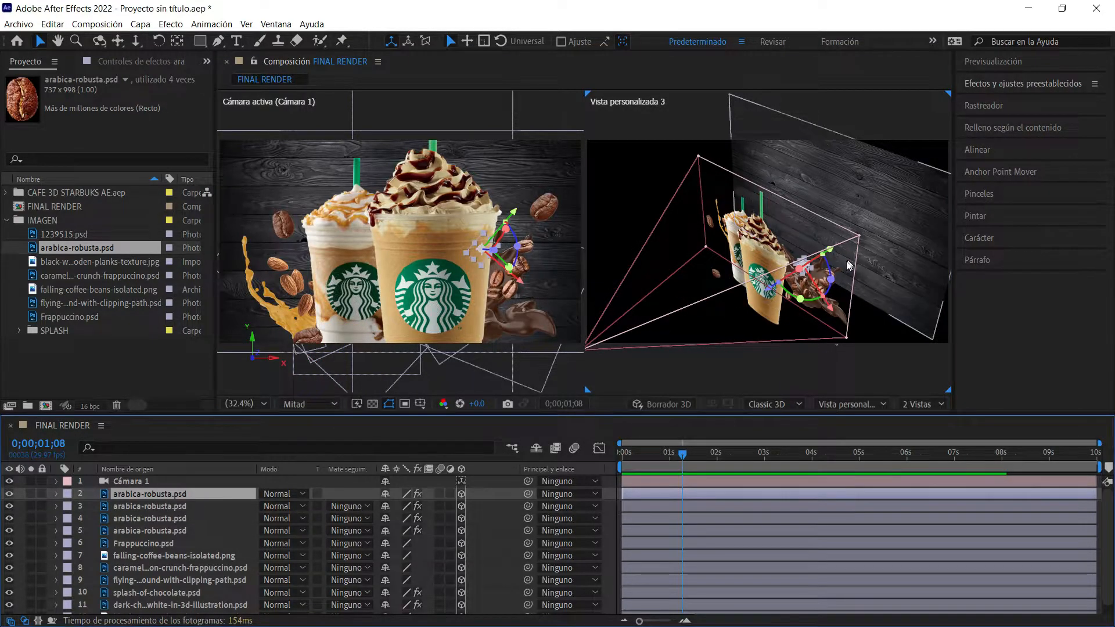
drag(774, 292, 736, 310)
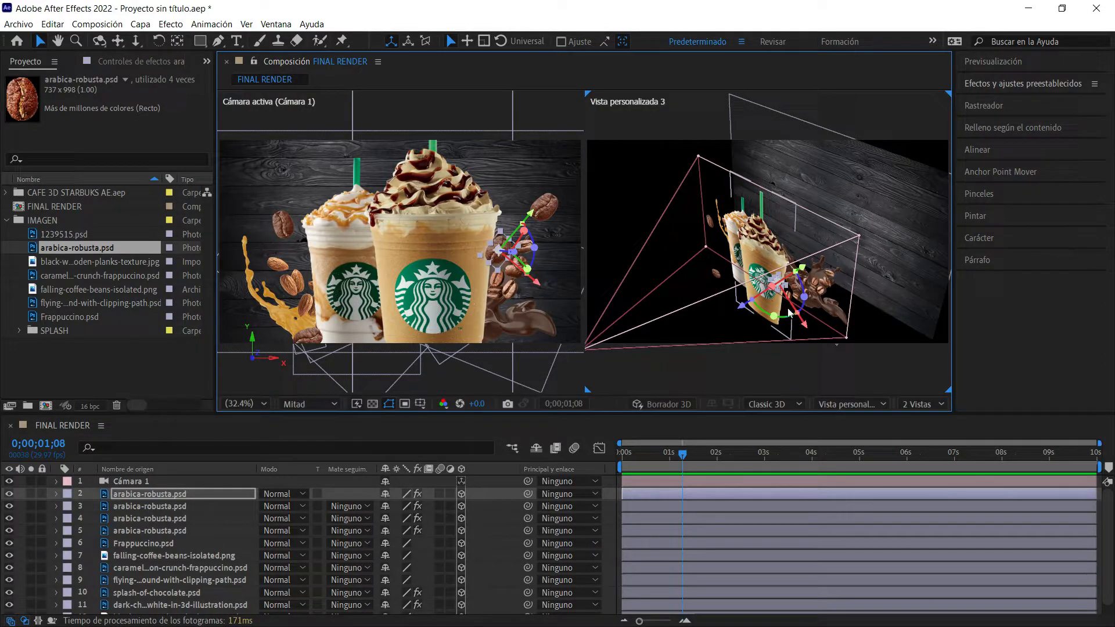
drag(799, 325, 774, 293)
click(894, 118)
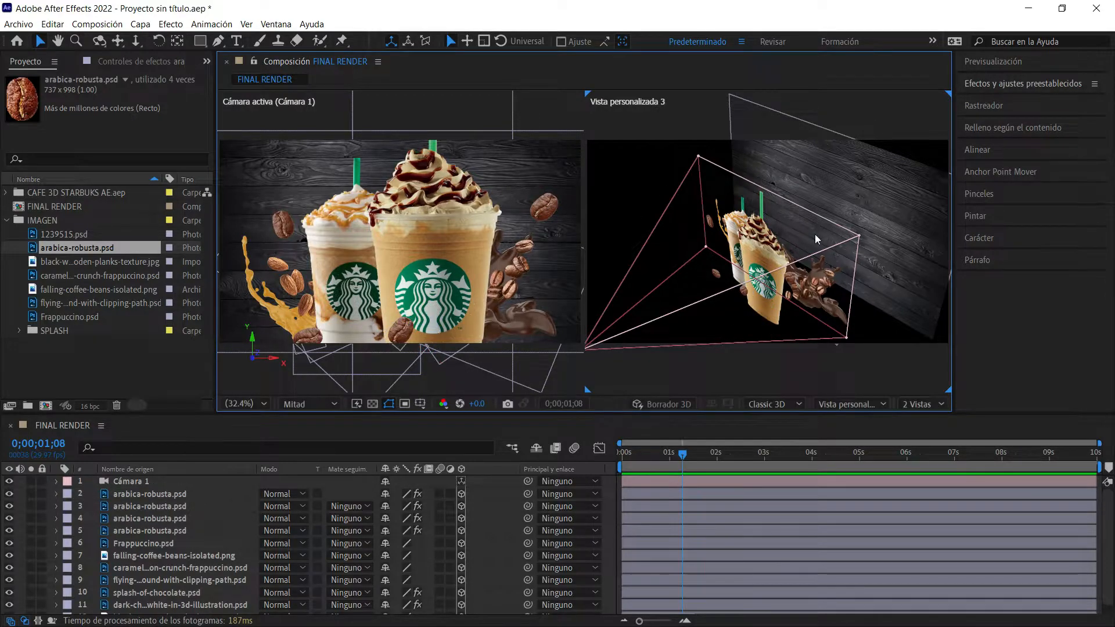
Step: Set the second view to Vista personalizada 2 and orbit around the scene to examine the depth spacing of the cups, splashes and beans
click(919, 404)
click(887, 403)
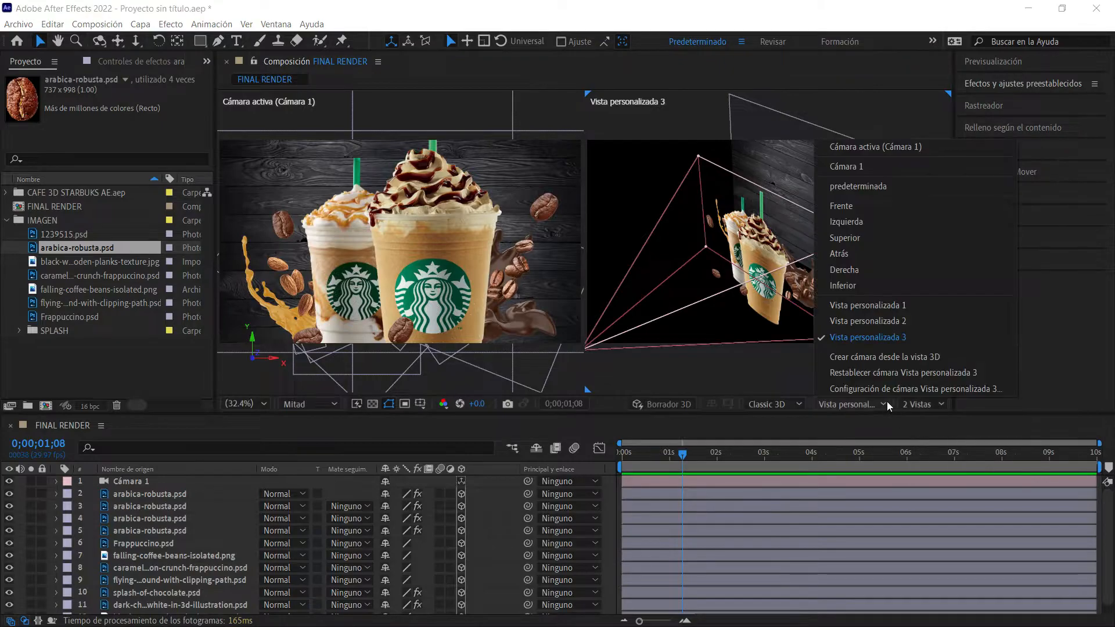
click(901, 321)
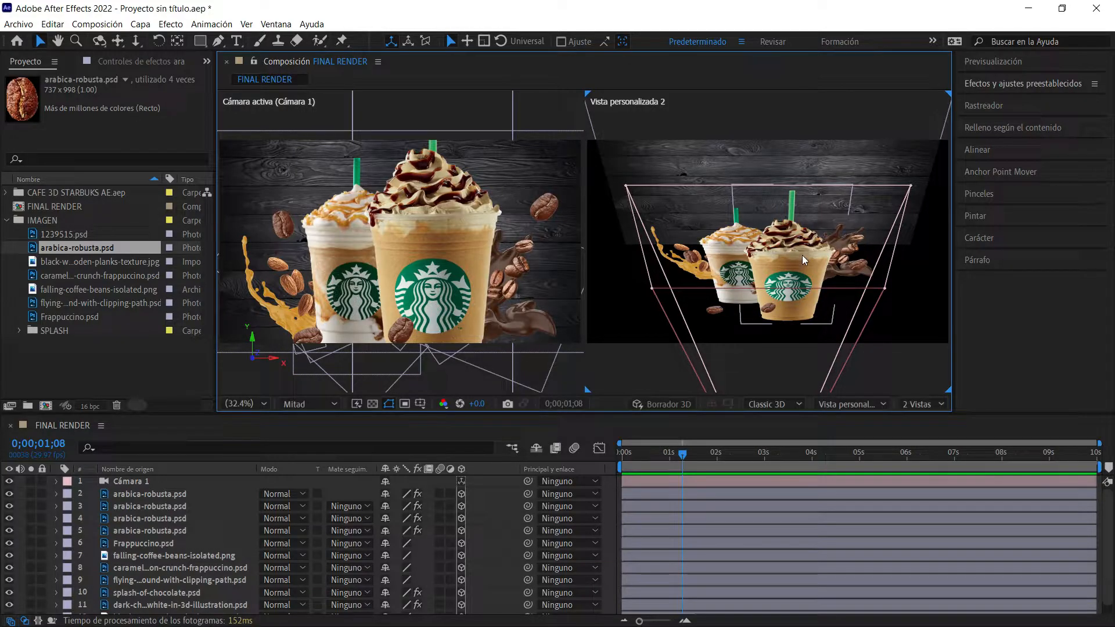
key(c)
drag(789, 283, 819, 192)
drag(828, 245, 758, 258)
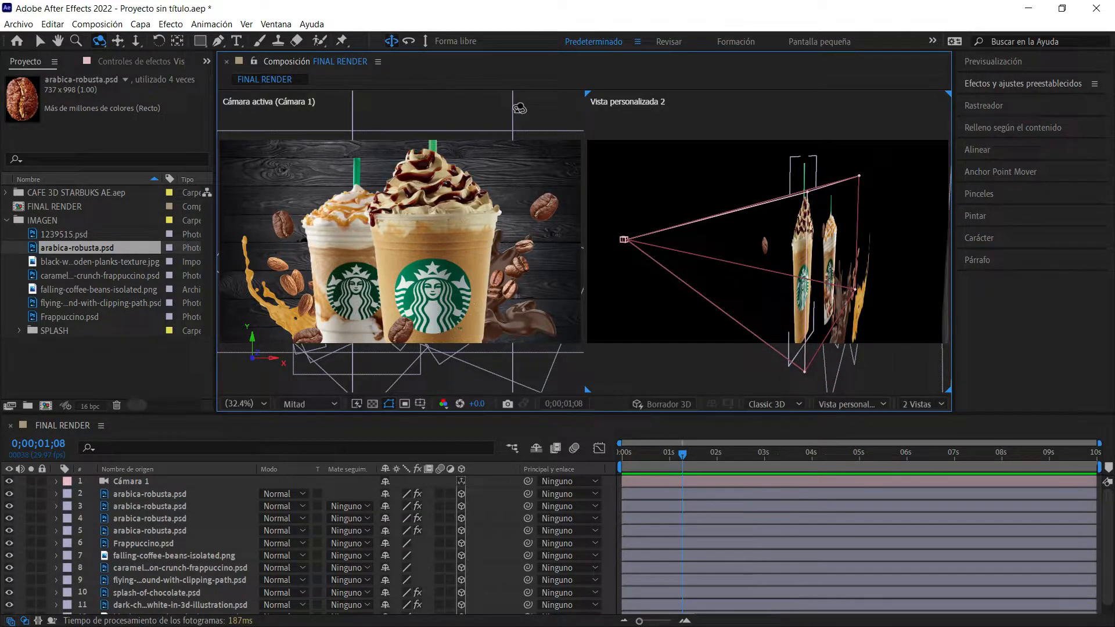
drag(645, 255, 766, 251)
key(c)
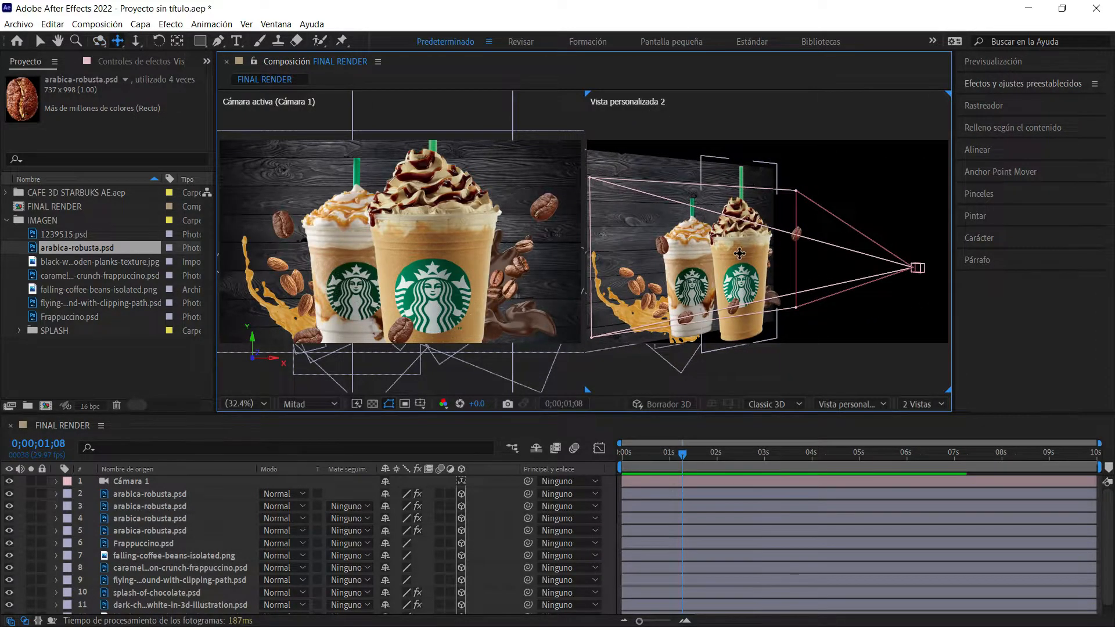
drag(750, 250, 796, 248)
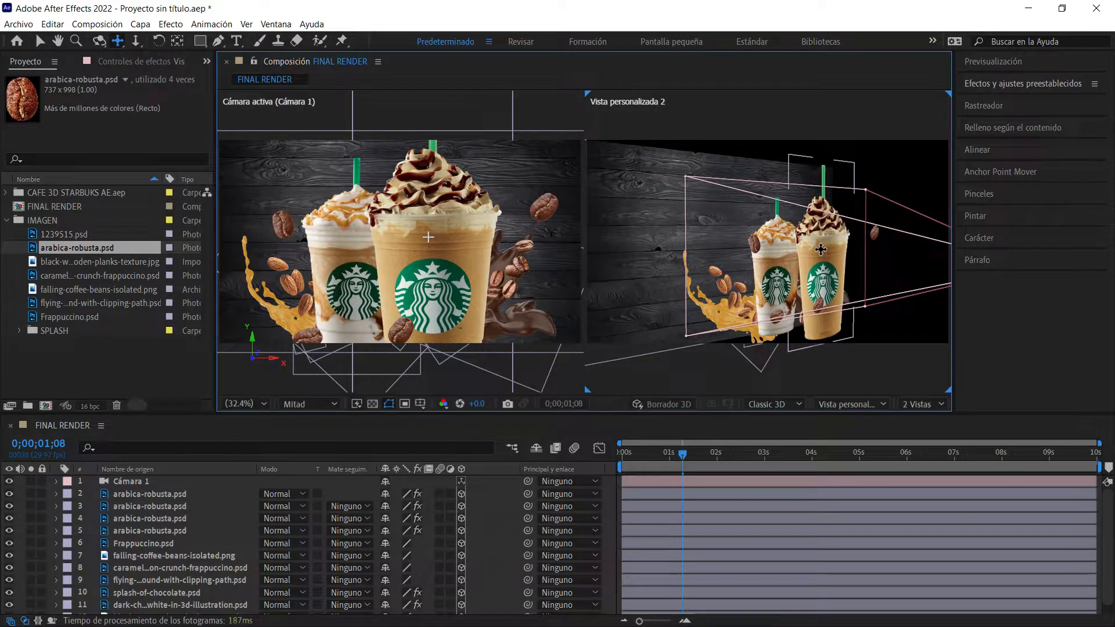
key(c)
drag(763, 192, 764, 190)
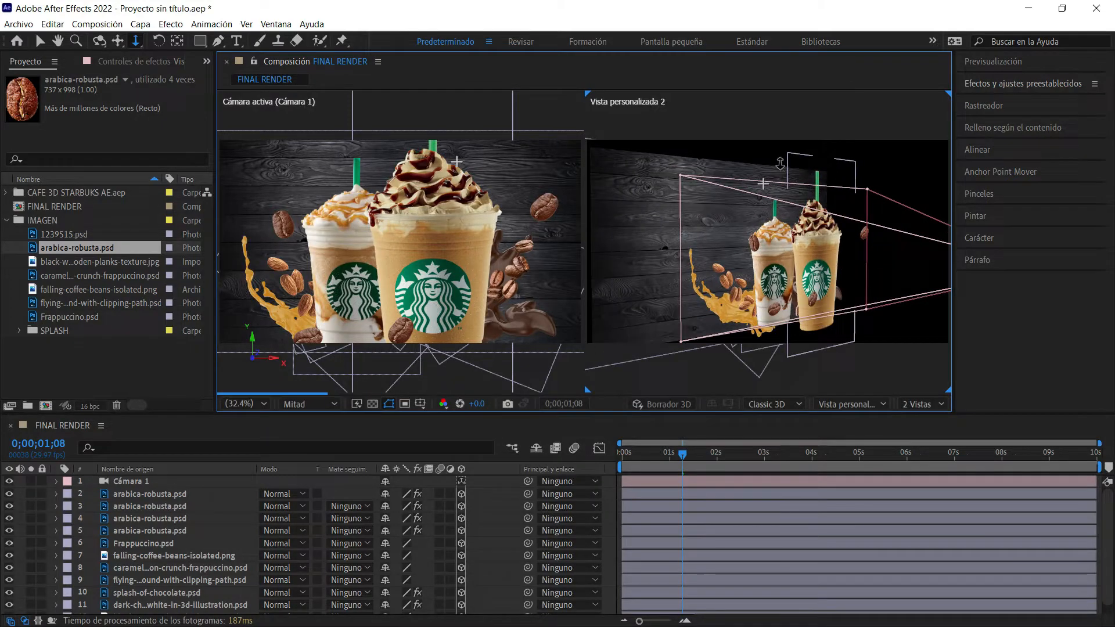
drag(780, 165, 825, 232)
key(c)
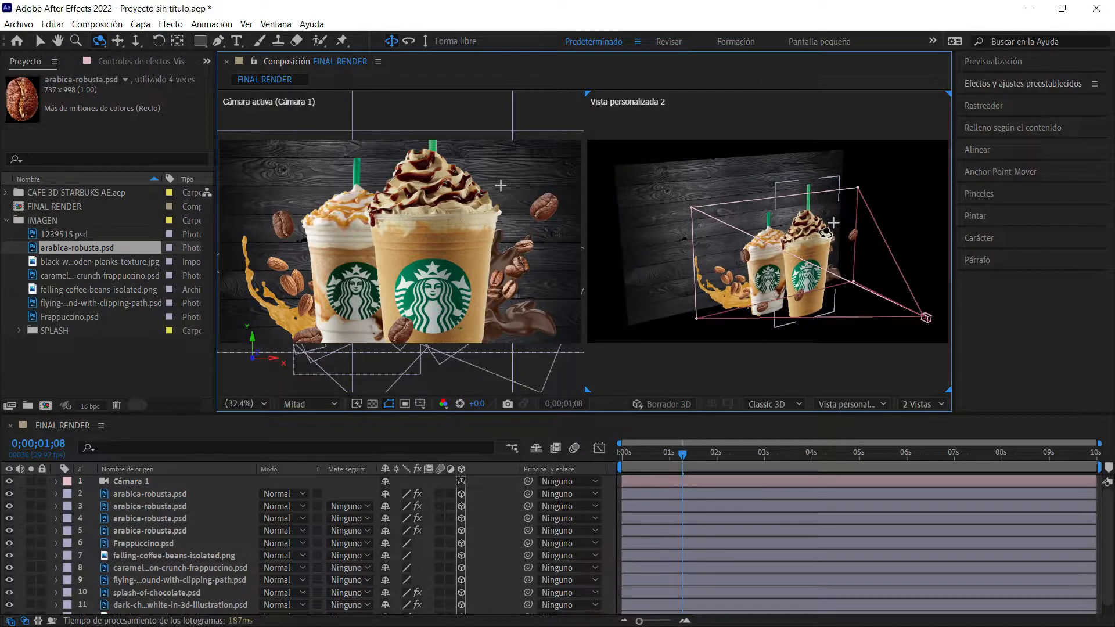
key(c)
drag(834, 223, 777, 261)
key(c)
key(1)
drag(816, 331, 733, 254)
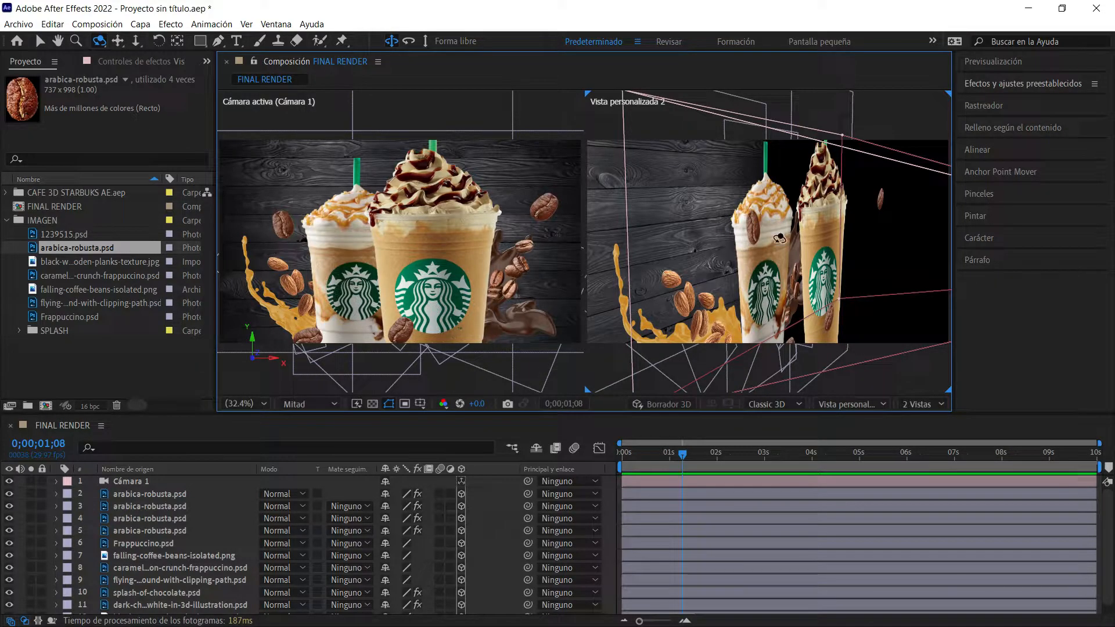
scroll(711, 218, up, 4)
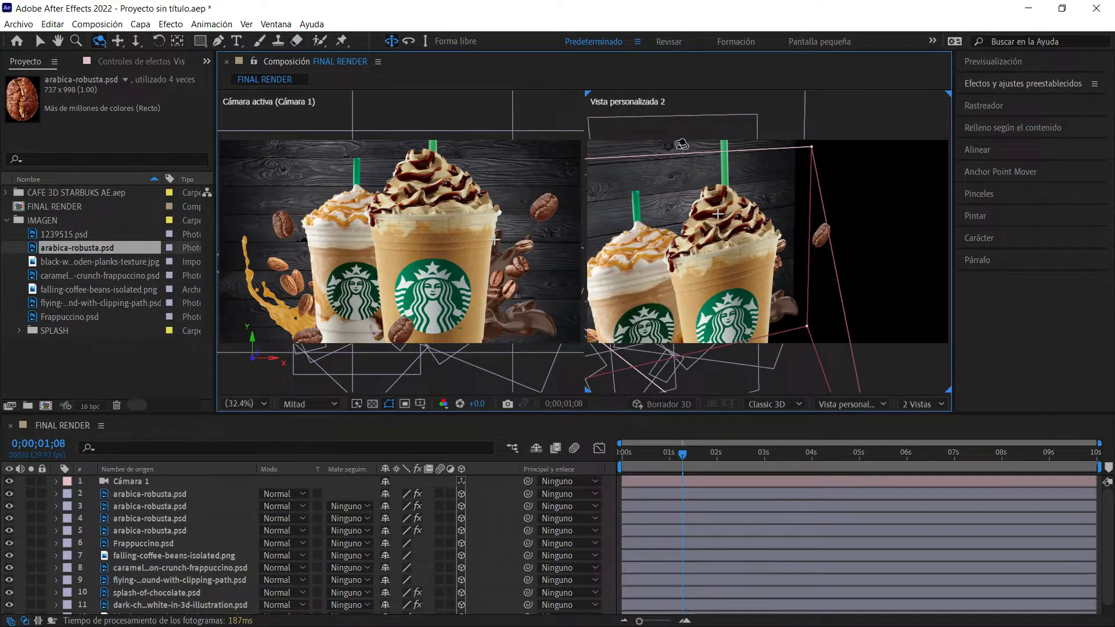
drag(778, 260, 772, 308)
Step: Reposition the coffee bean on layer 4 farther left and slightly higher, beside the white caramel cup
key(v)
click(730, 262)
key(c)
key(c)
key(c)
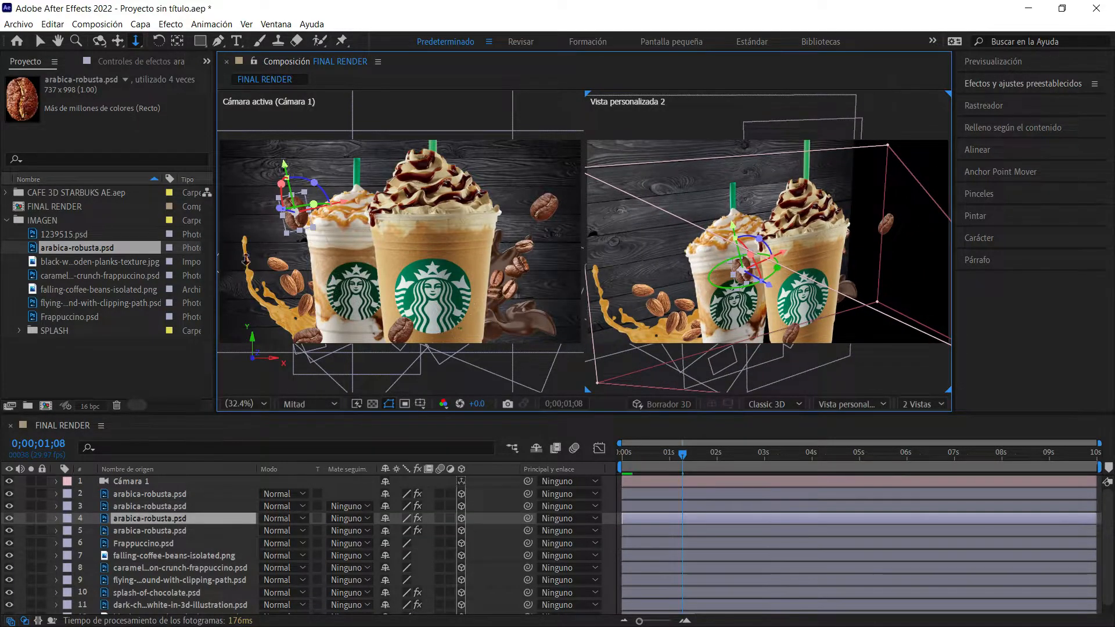
key(v)
drag(332, 207, 308, 213)
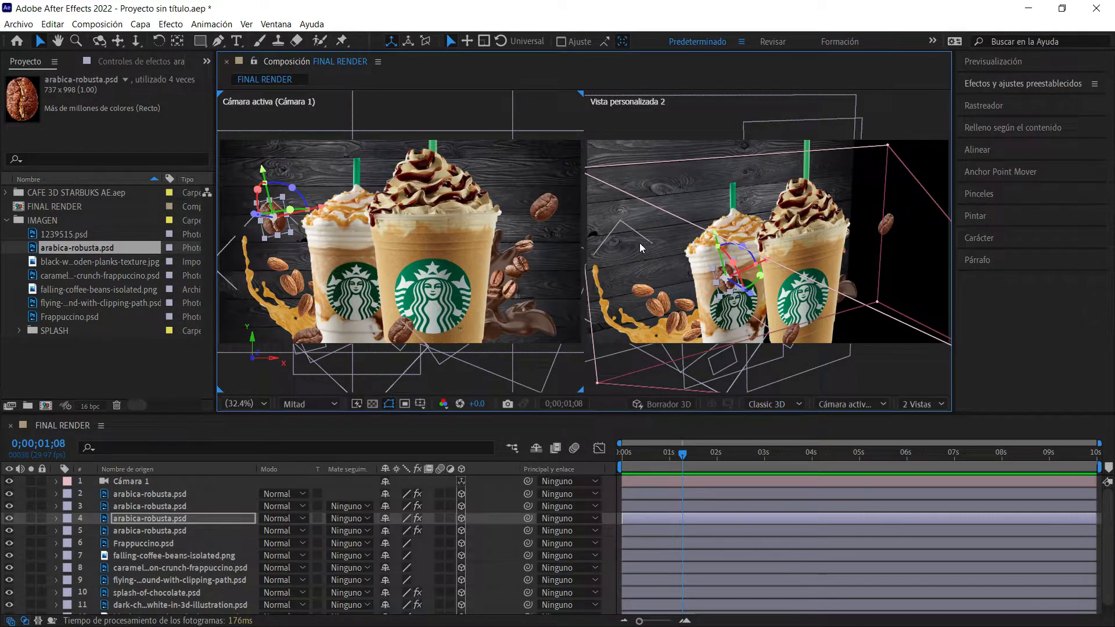
click(744, 102)
click(528, 111)
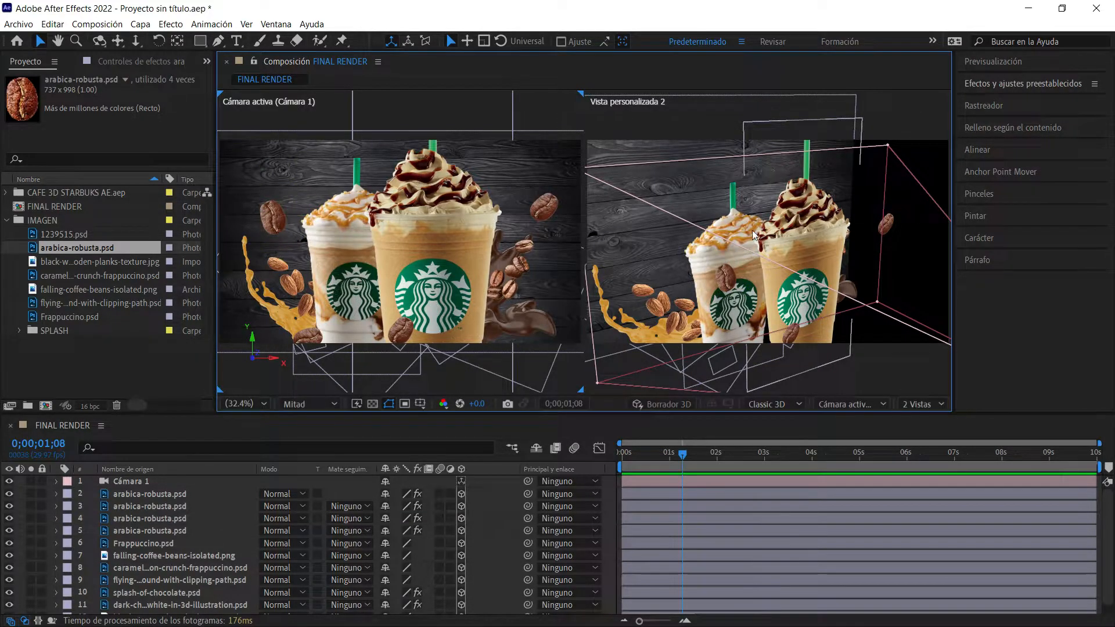
Step: Switch the composition to 1 Vista and expand the Transformar properties of Cámara 1
click(917, 405)
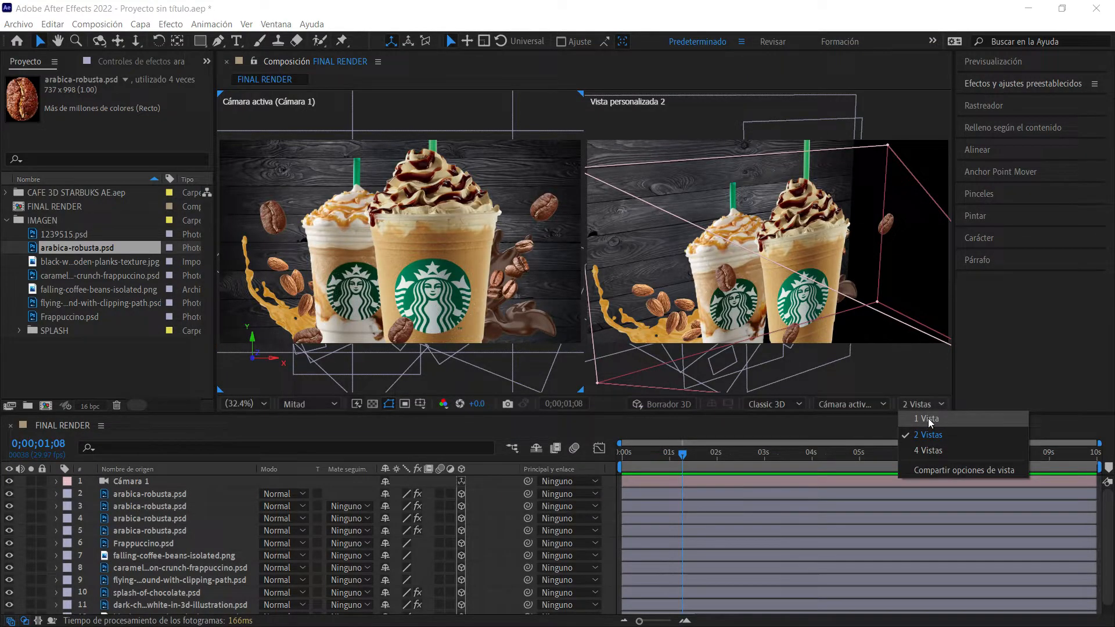
click(927, 420)
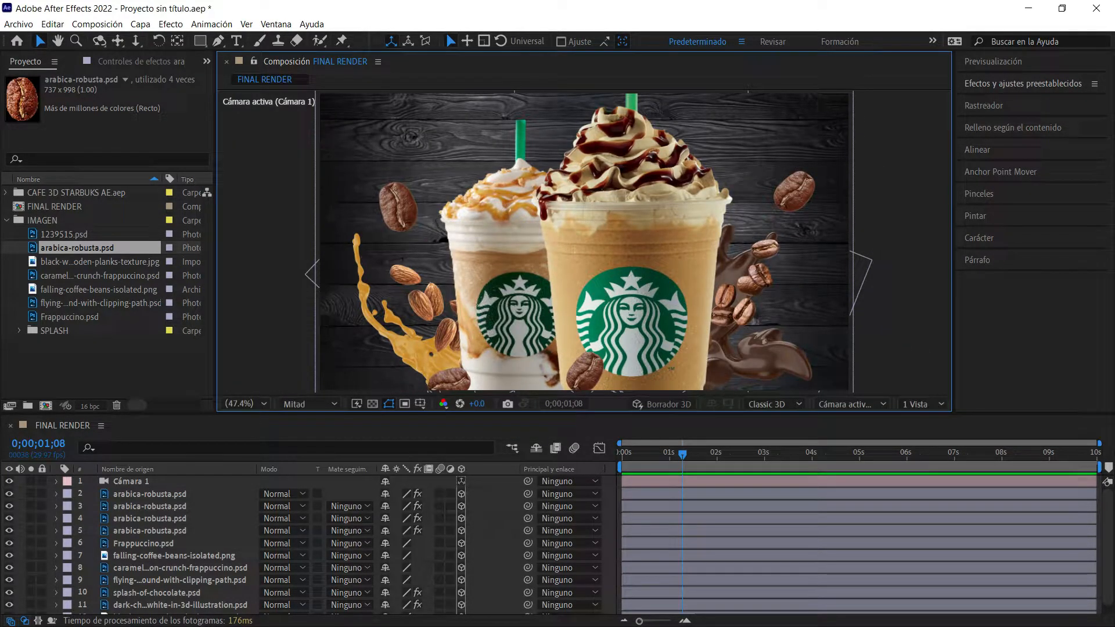
click(137, 483)
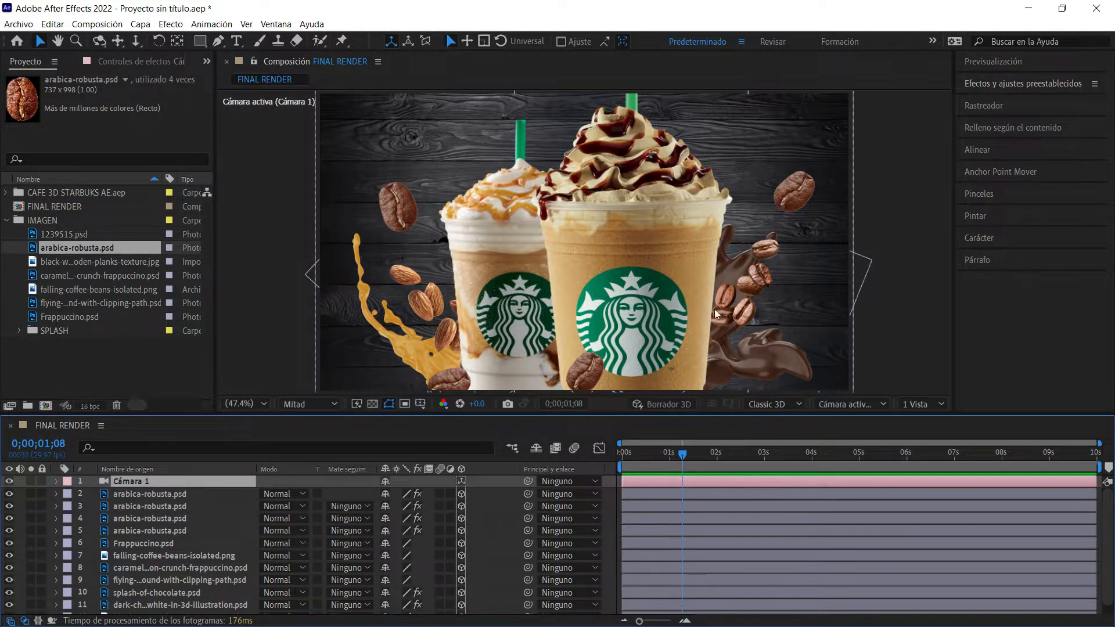
click(56, 481)
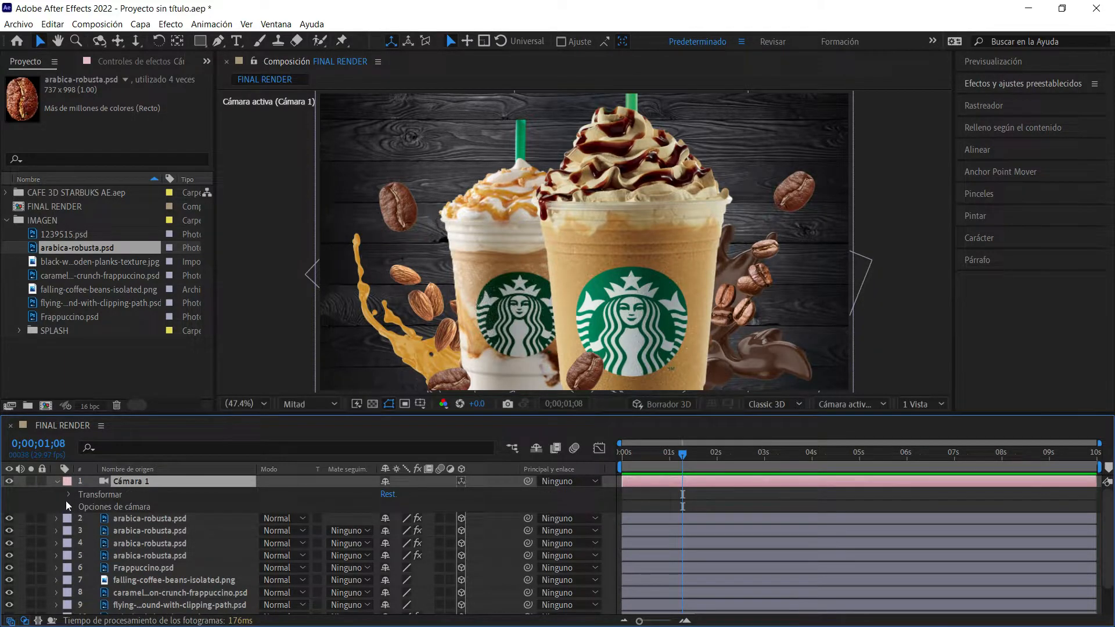
click(69, 495)
click(139, 506)
click(122, 494)
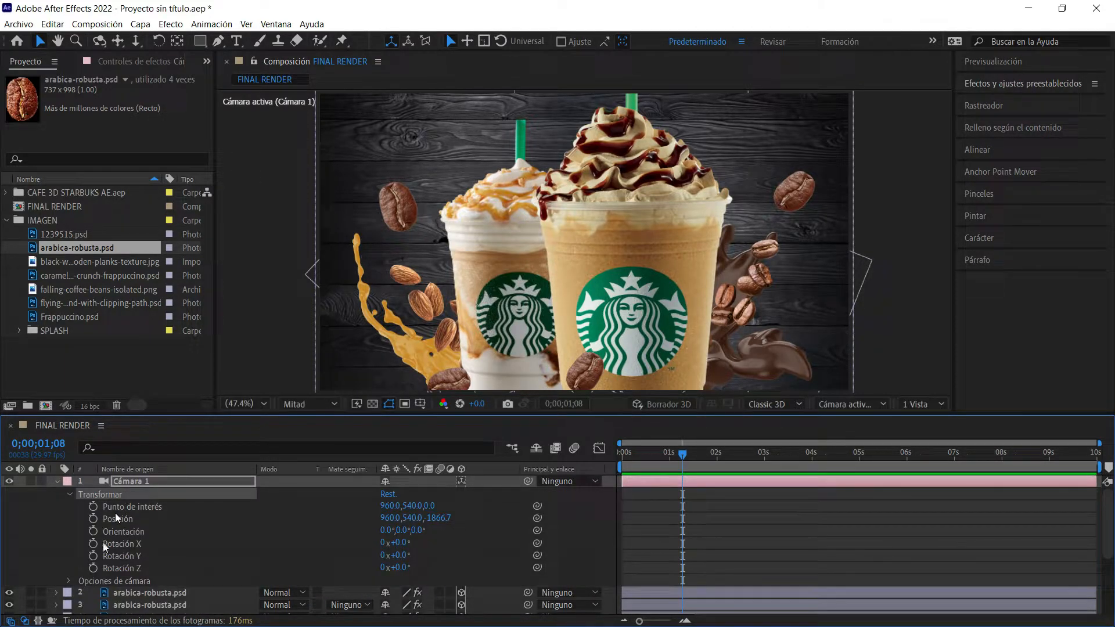
Step: Collapse the camera's Transformar group, expand Opciones de cámara and turn on Profundidad de campo
click(69, 495)
click(68, 506)
scroll(188, 515, down, 1)
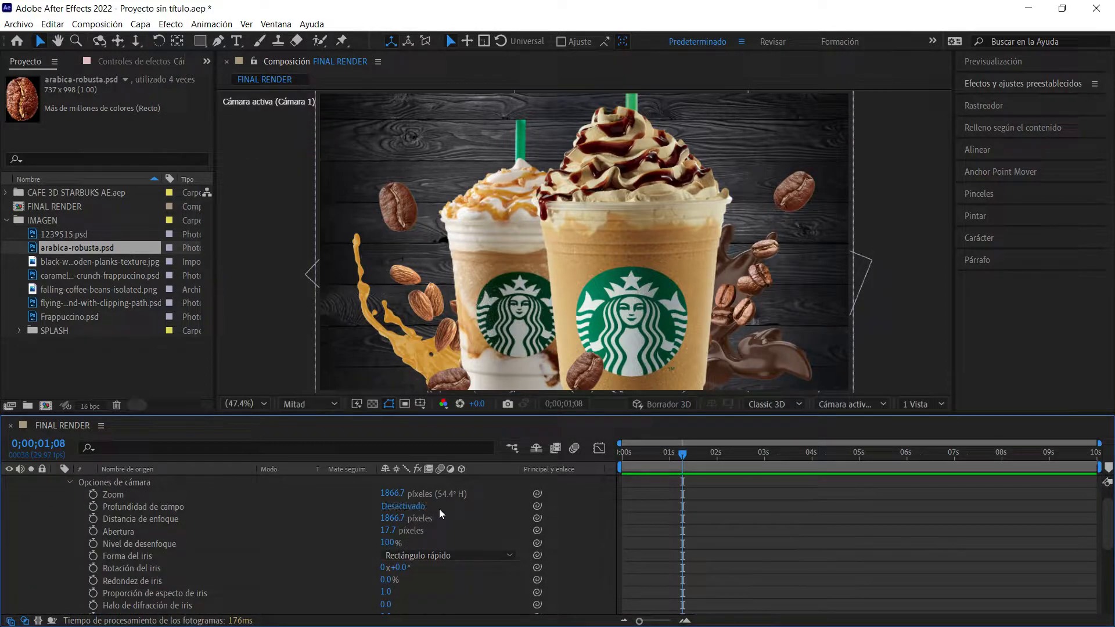
click(401, 507)
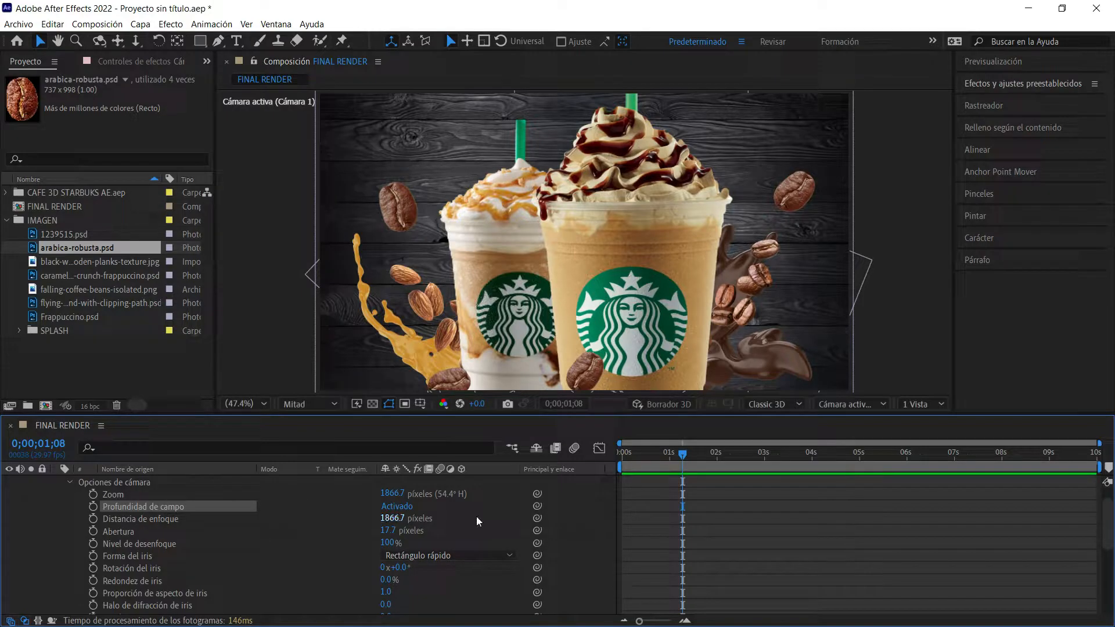
Step: Try increasing the camera's Zoom to about 2075 pixels and undo the change
drag(398, 497, 555, 502)
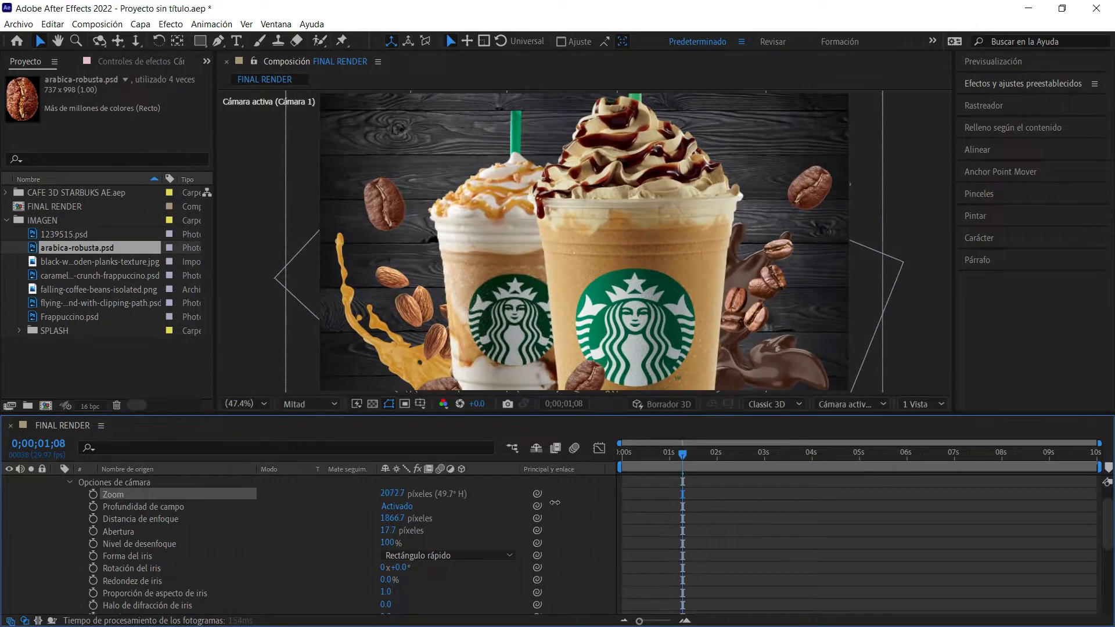
key(ctrl+z)
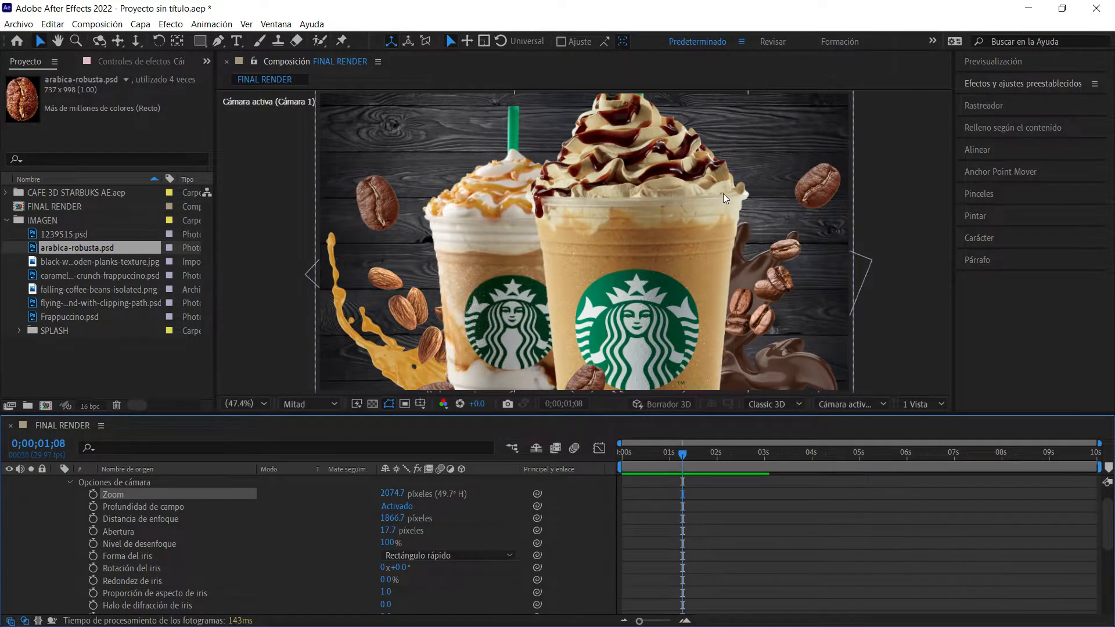
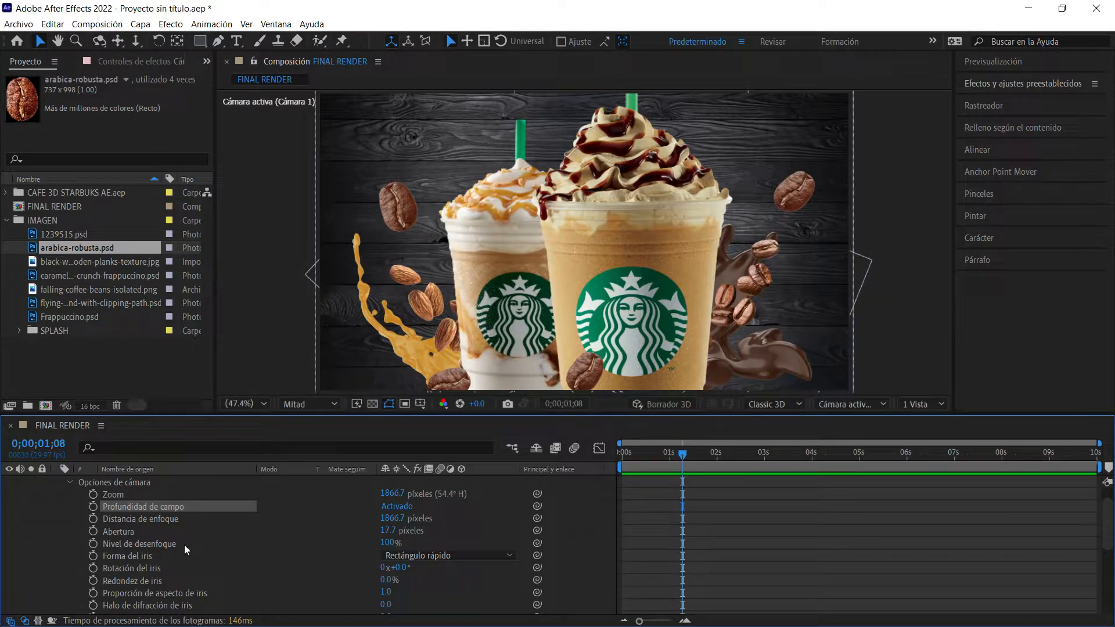
Step: Review the camera's depth-of-field options, including Abertura, Nivel de desenfoque and Distancia de enfoque
click(152, 531)
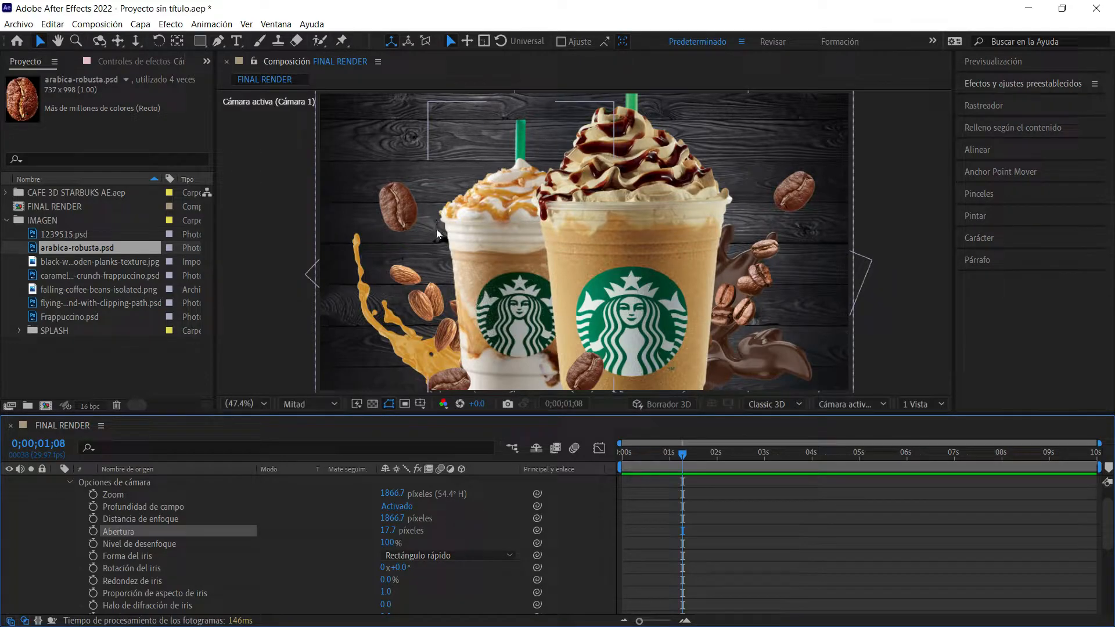
click(124, 544)
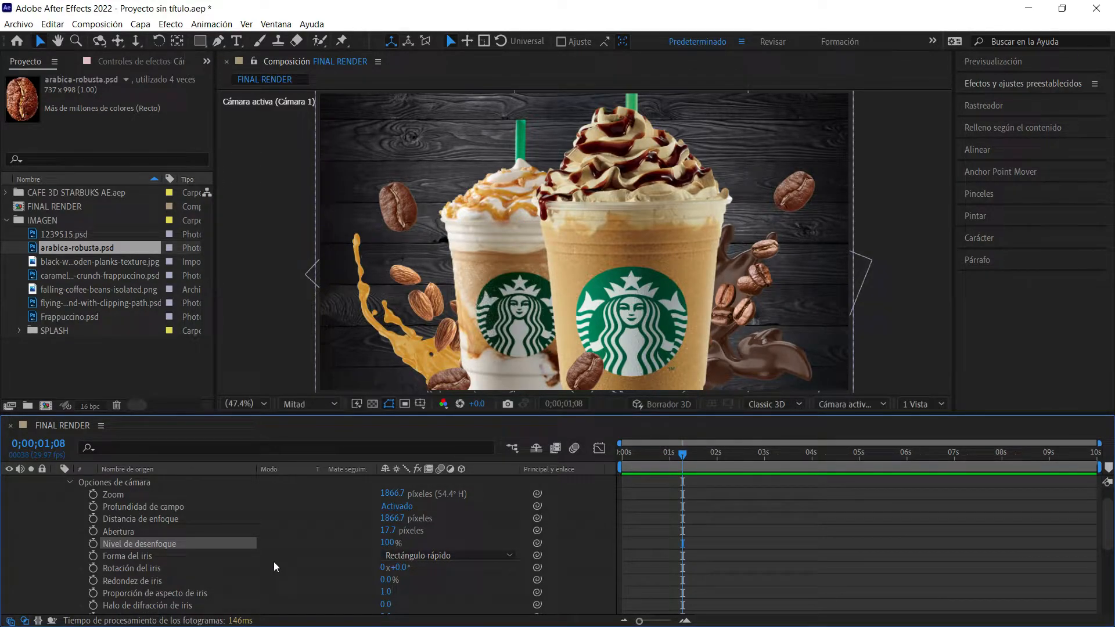
scroll(197, 554, down, 1)
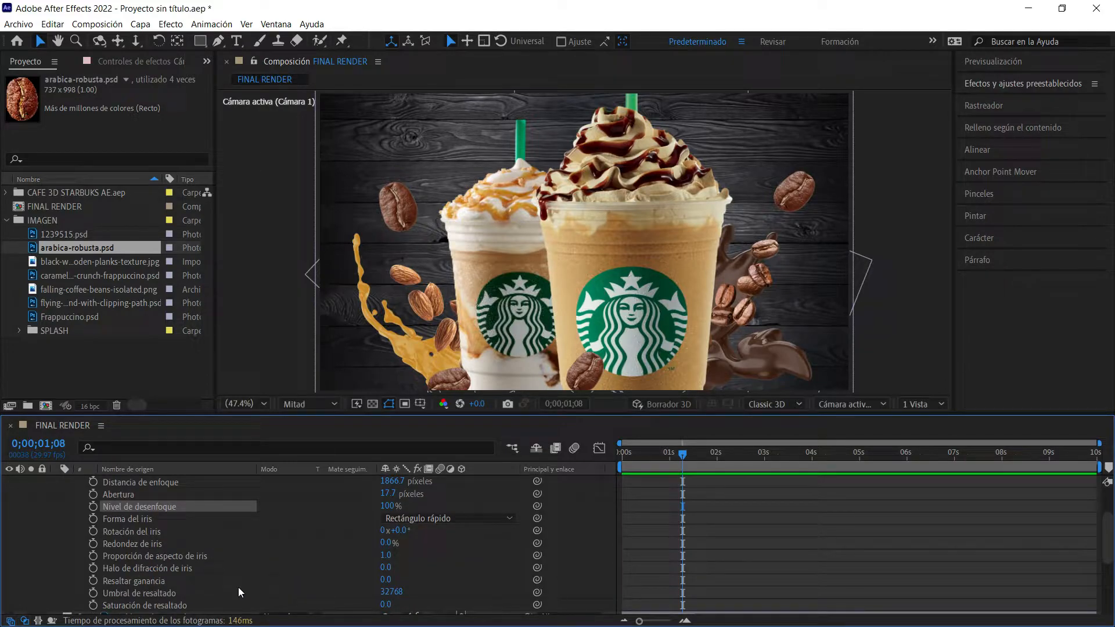
scroll(304, 546, up, 1)
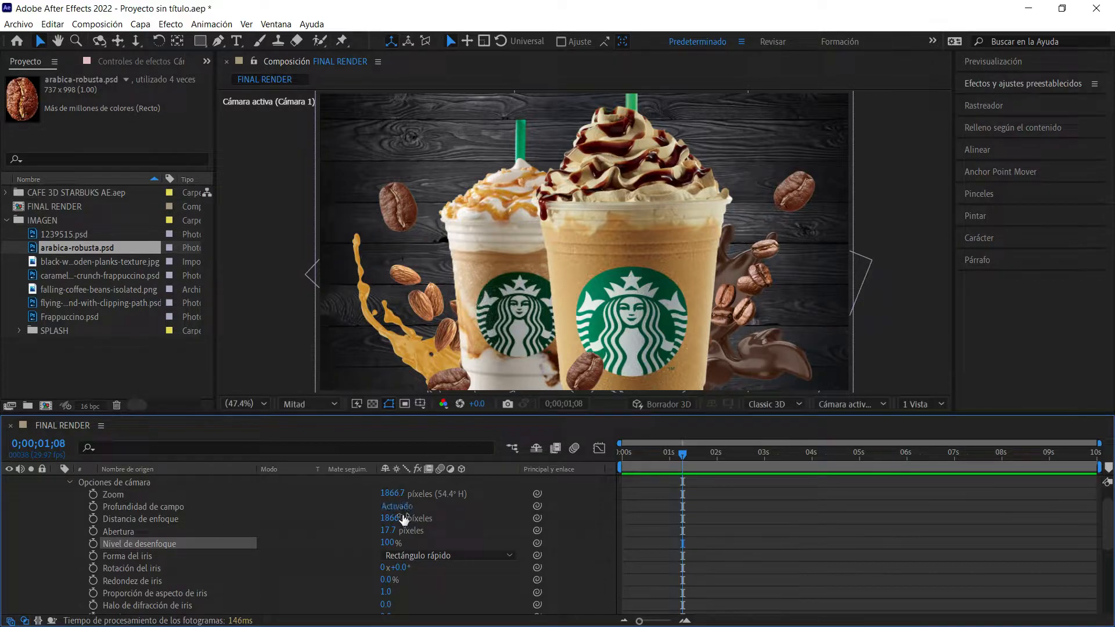
click(159, 519)
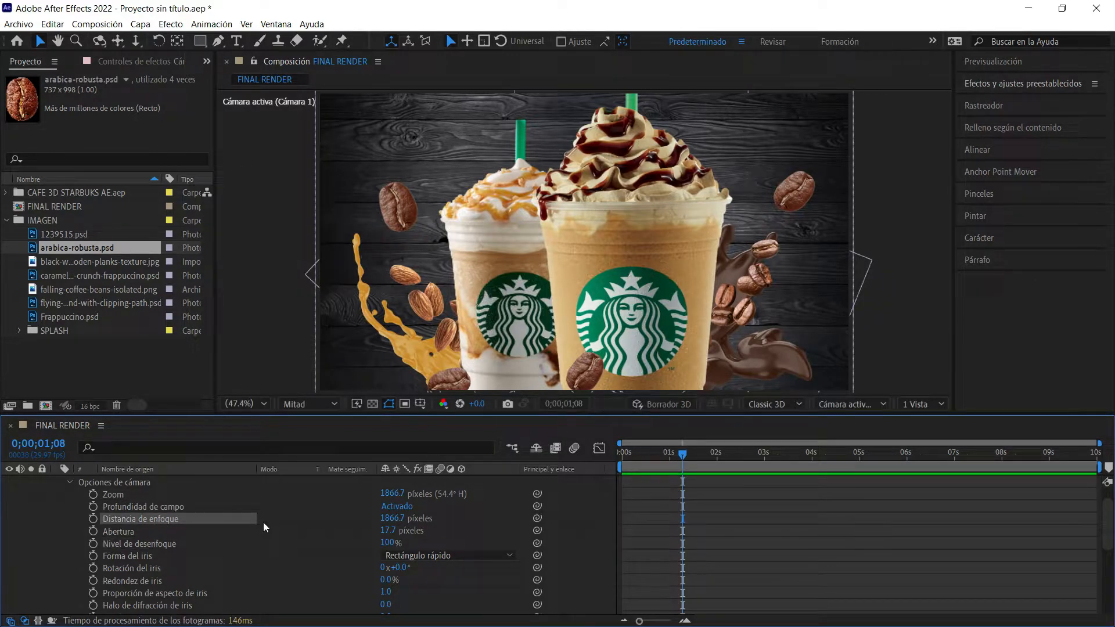
Step: Show 2 Vistas, set the second view to Vista personalizada 1 and frame the whole camera and its focus plane in it
click(916, 404)
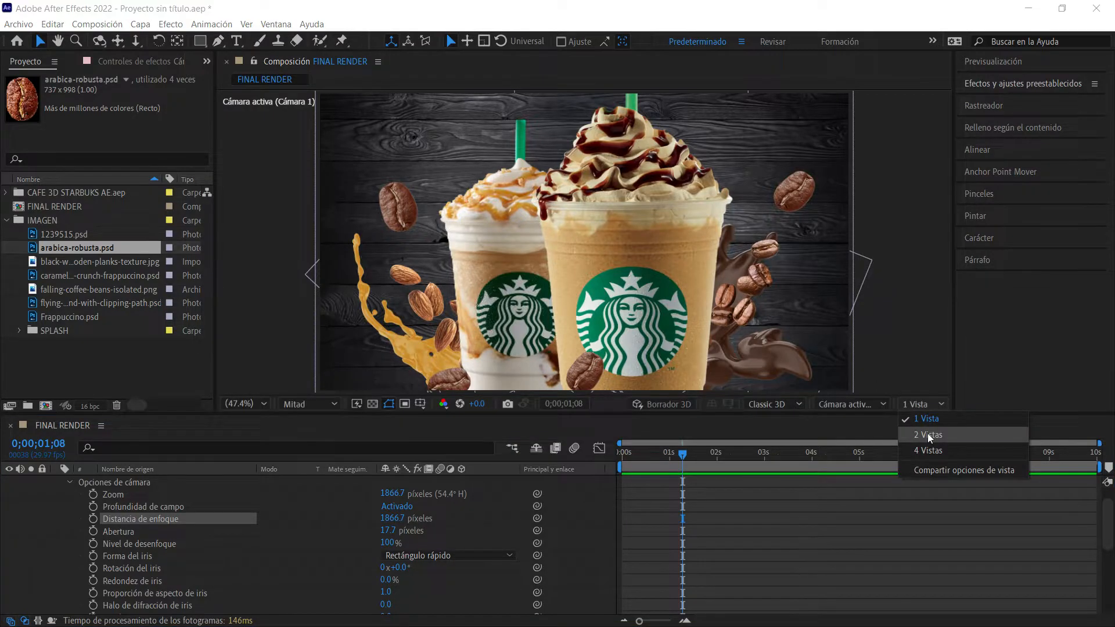
click(927, 434)
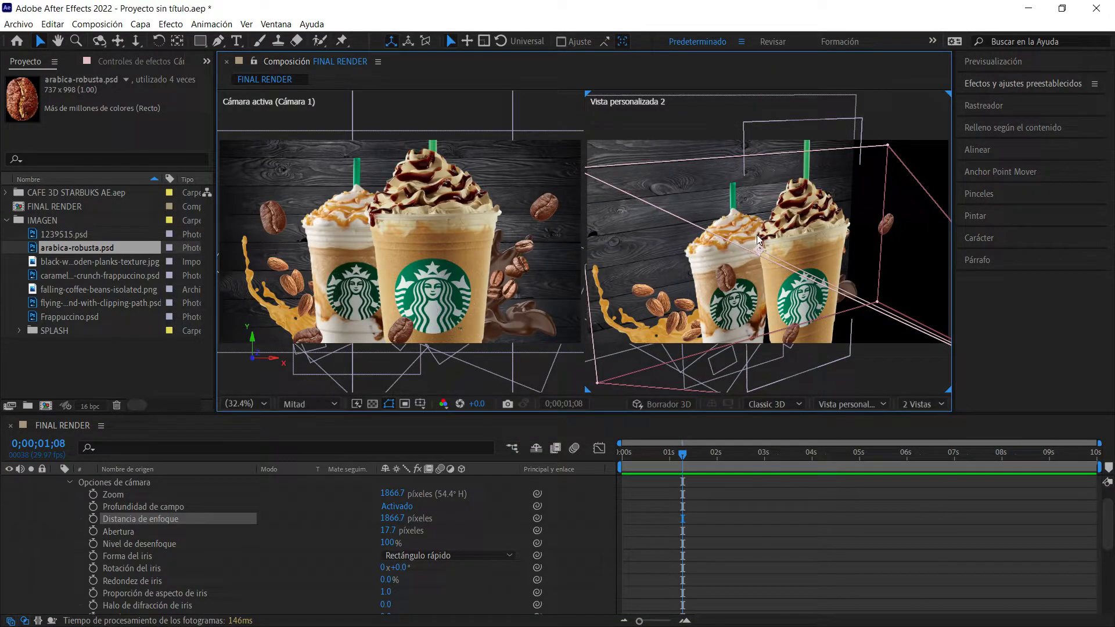
key(c)
mouse_move(757, 239)
mouse_down()
mouse_move(796, 227)
mouse_move(755, 229)
mouse_up()
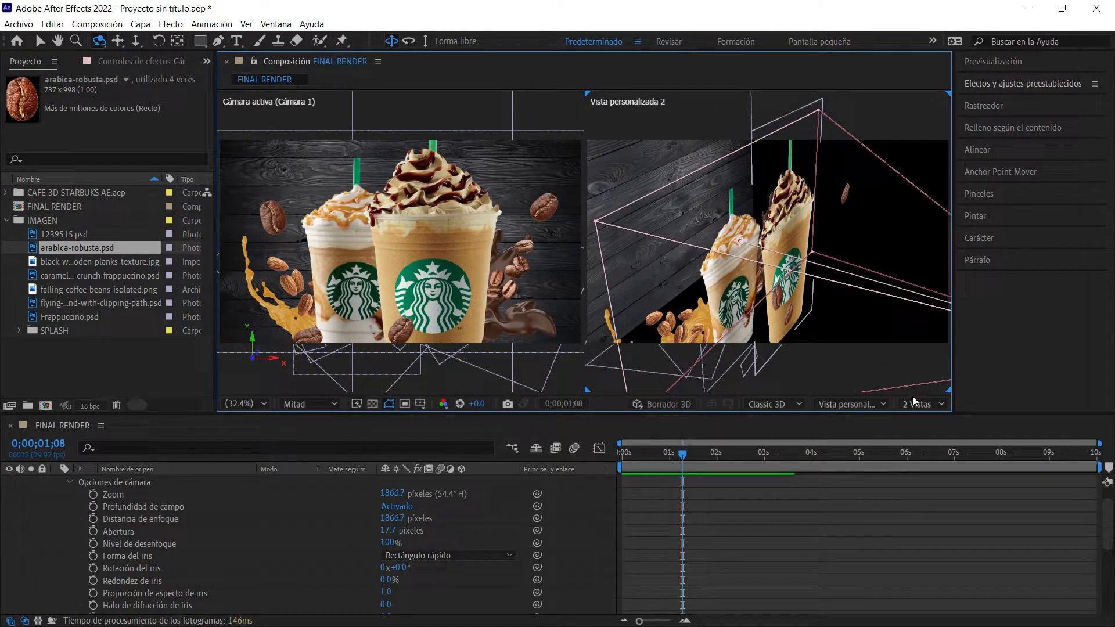
click(856, 405)
click(880, 316)
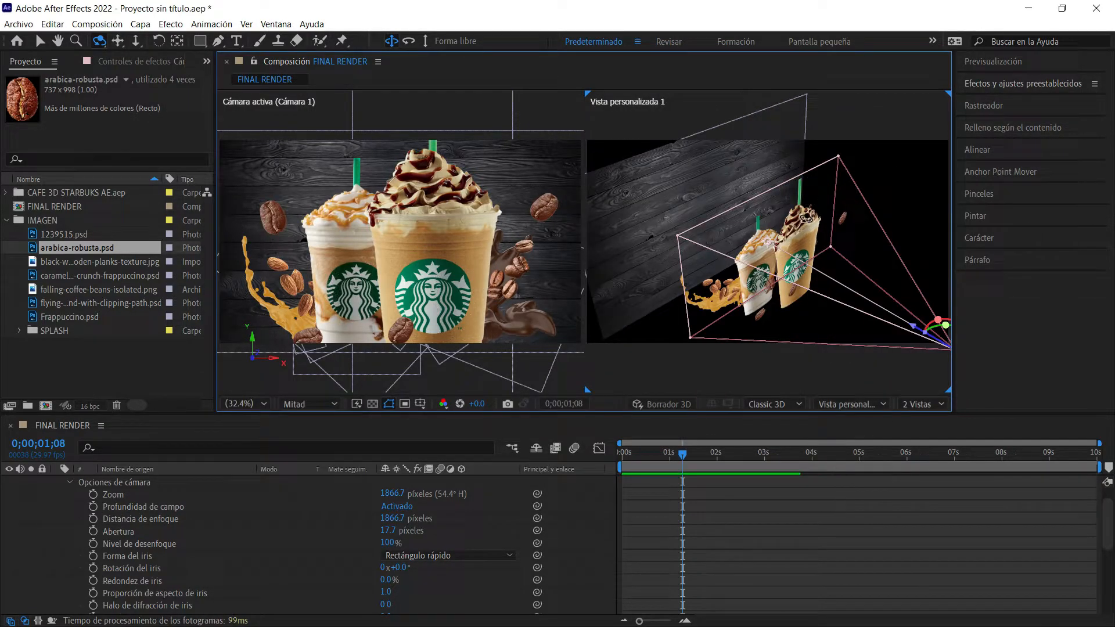
key(c)
key(v)
key(h)
drag(859, 255, 827, 250)
key(v)
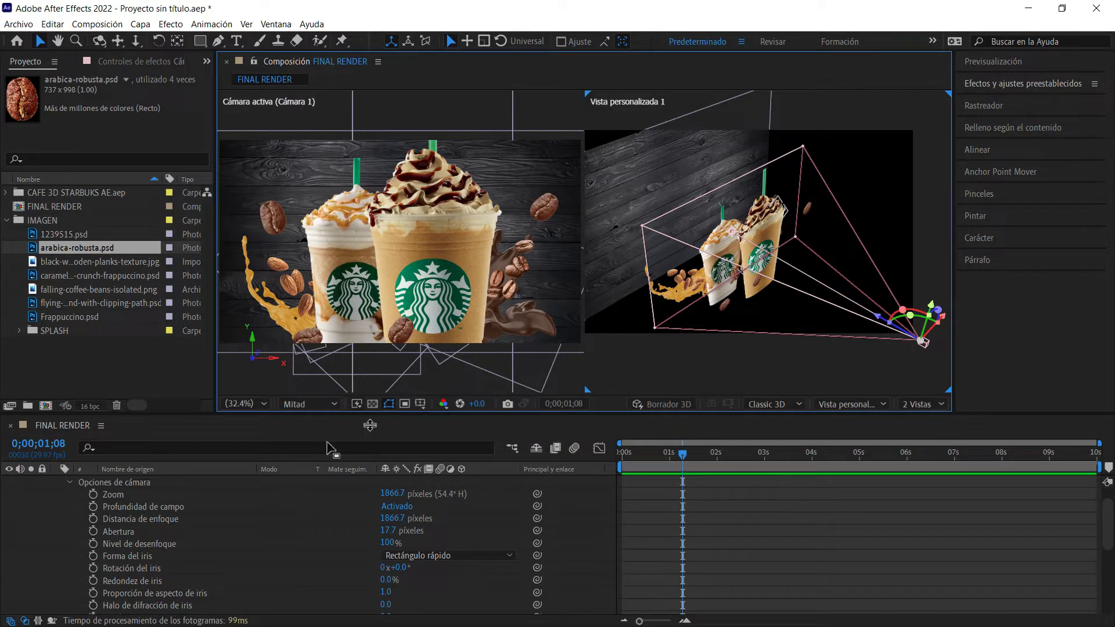
Step: Bring the camera's focus plane closer to the cups by setting Distancia de enfoque to about 1592.7 pixels
click(152, 484)
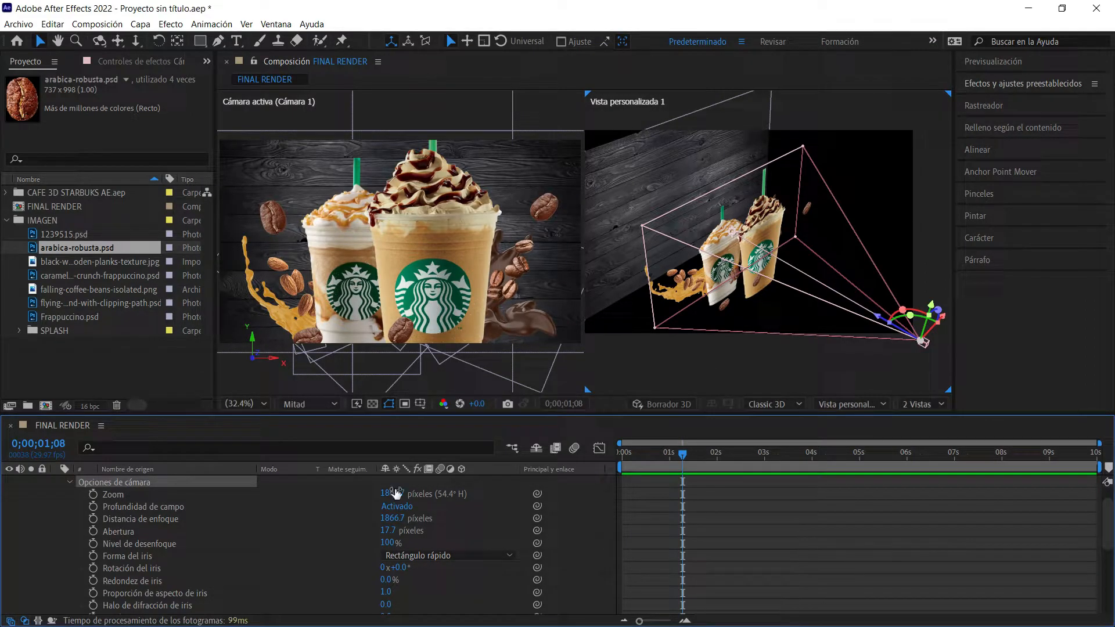
drag(395, 519, 268, 521)
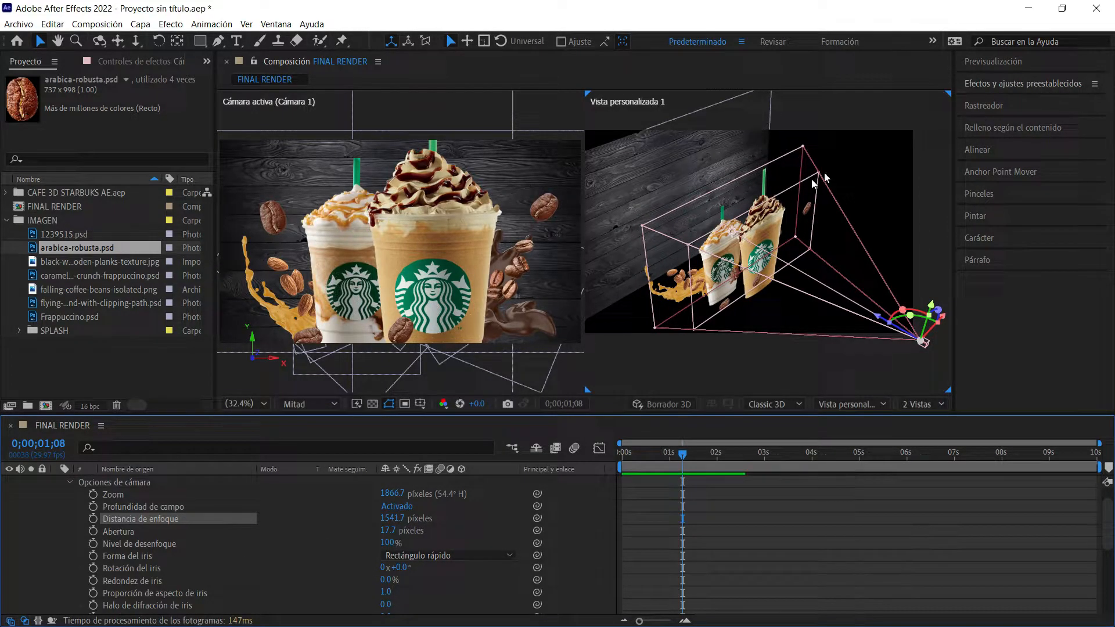
drag(394, 525, 454, 542)
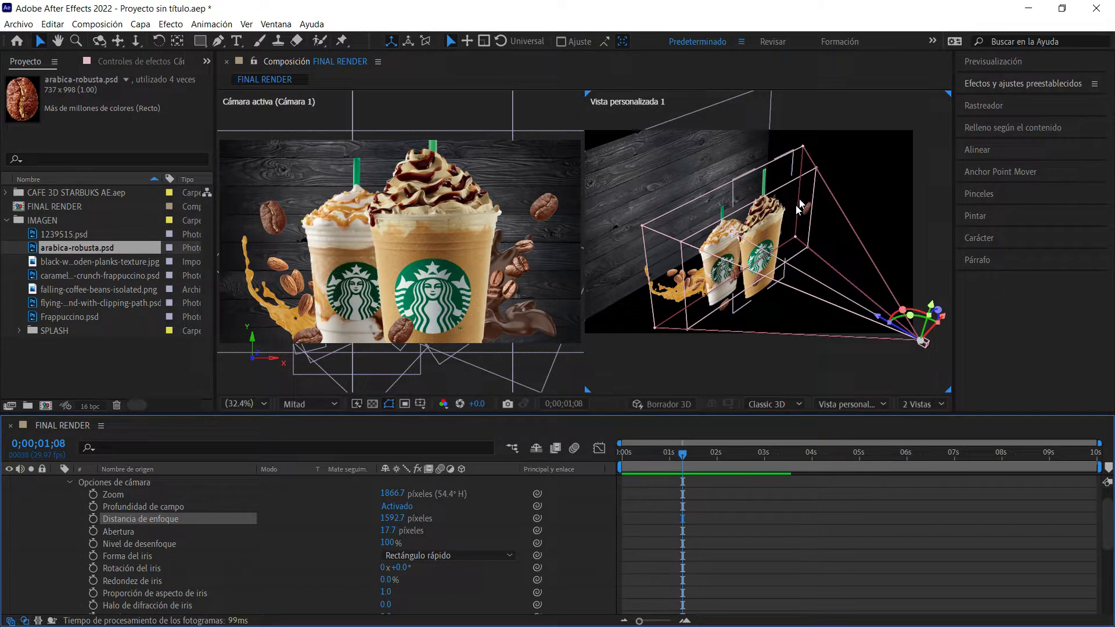
Step: View the scene from the side in Vista personalizada 2 and refine Distancia de enfoque to 1614.7 pixels, near the large cup
click(851, 405)
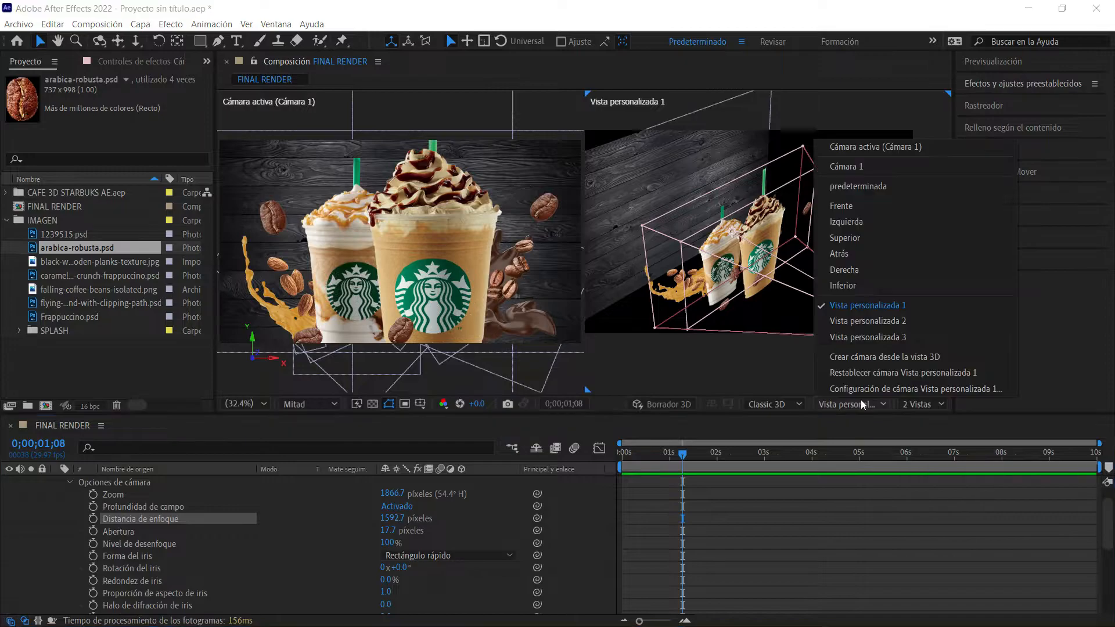
click(855, 318)
key(c)
drag(799, 239, 828, 229)
drag(393, 517, 411, 518)
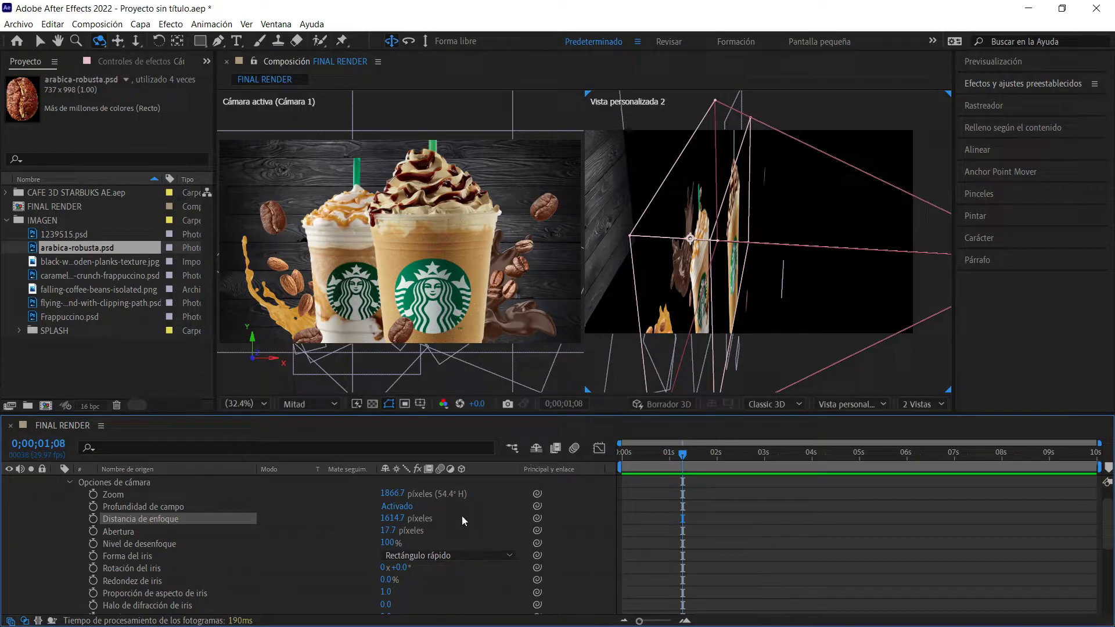
Step: Strengthen the depth-of-field blur by raising the camera's Abertura to 327.7 pixels
click(176, 532)
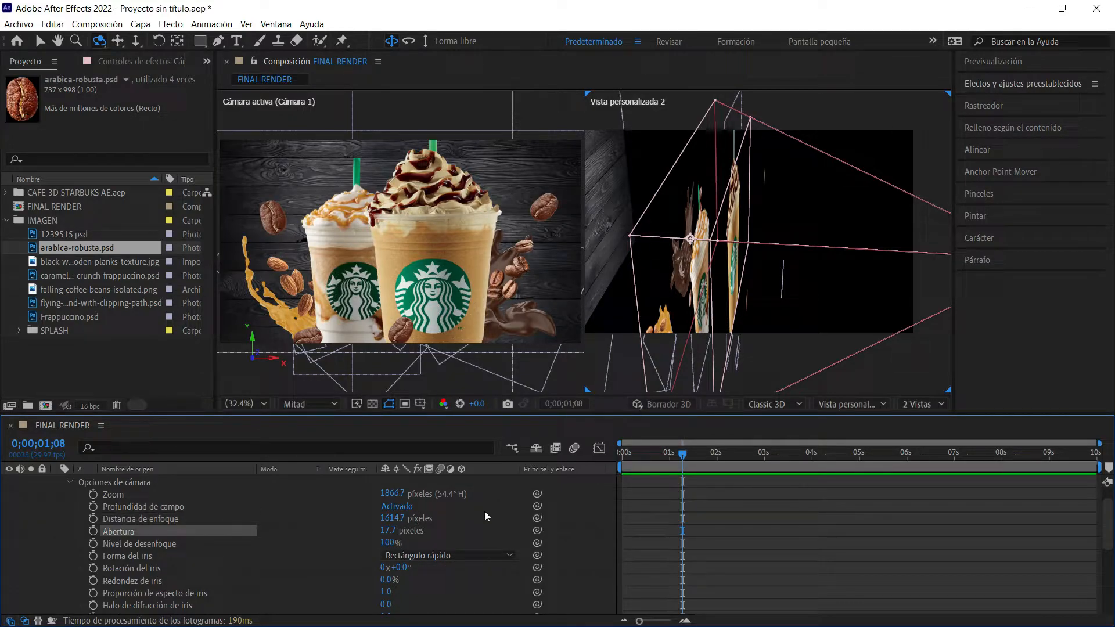
drag(388, 530, 595, 528)
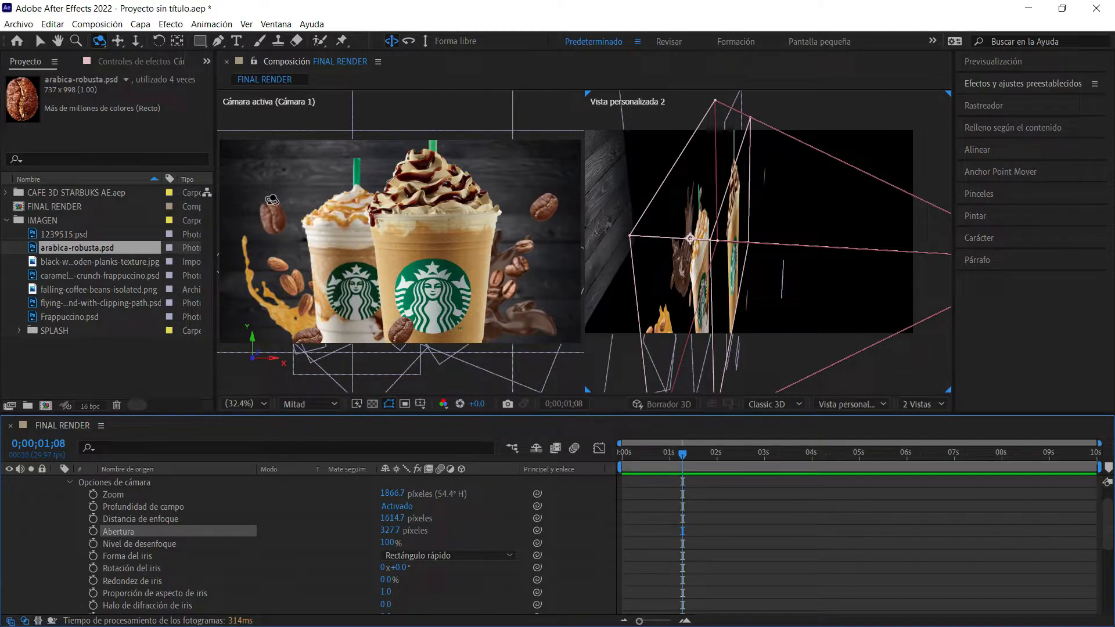
Step: Magnify the active camera view to 100% and examine the blur on the coffee bean beside the white caramel cup
key(z)
click(294, 216)
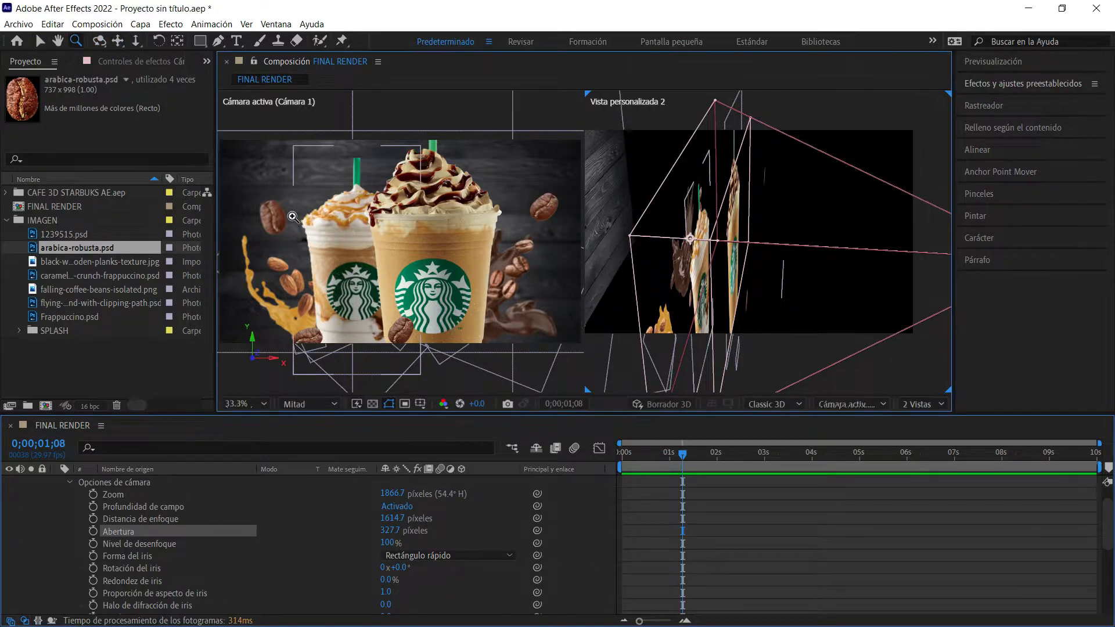
click(293, 216)
click(343, 219)
drag(349, 221, 493, 229)
key(v)
key(h)
drag(448, 281, 482, 242)
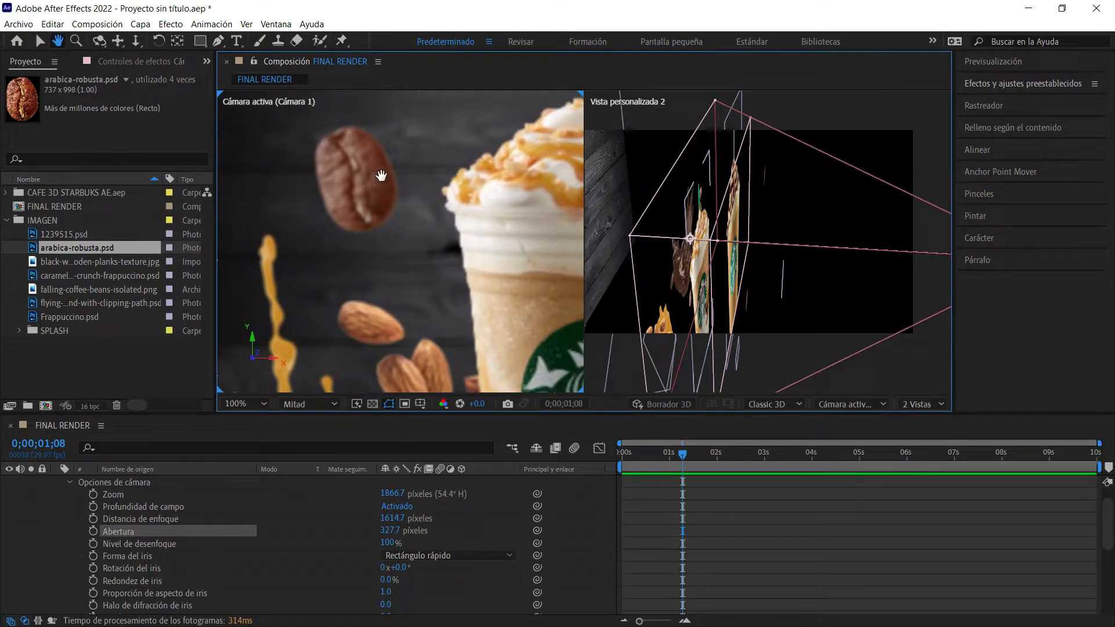
key(v)
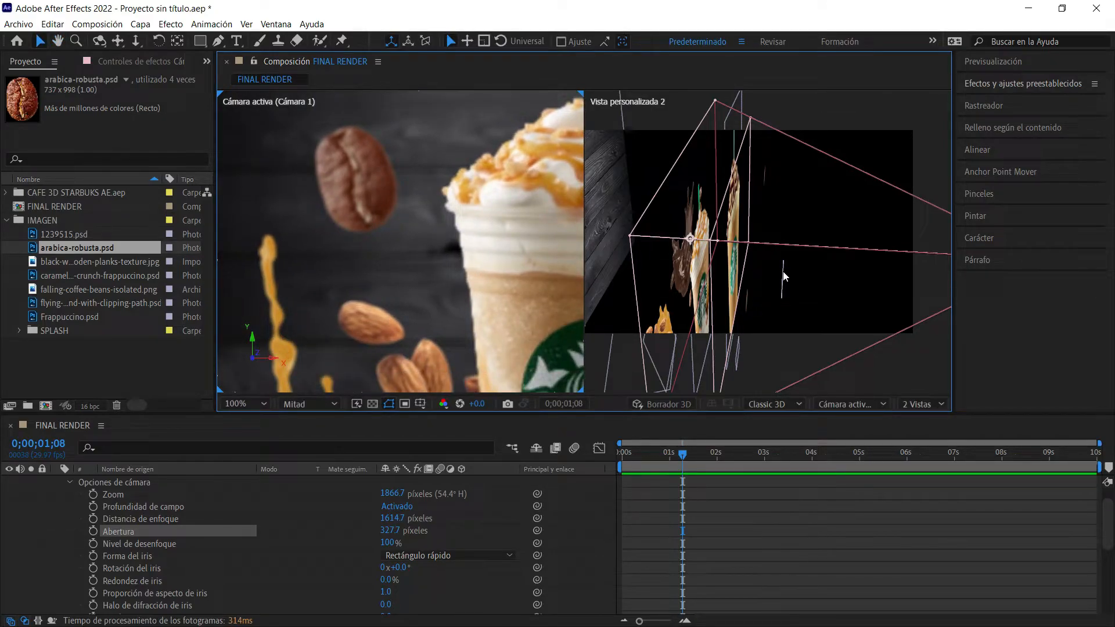
Step: Select the coffee bean, then the caramel splash, to compare their depth with the focus plane and inspect their blur
click(783, 277)
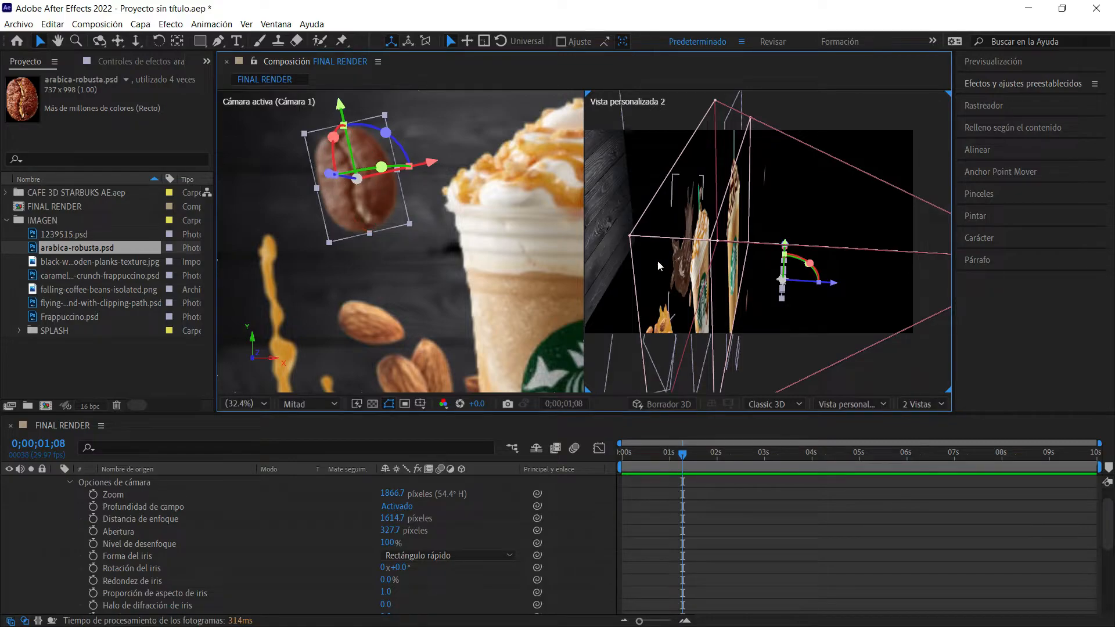
key(space)
drag(412, 323, 470, 210)
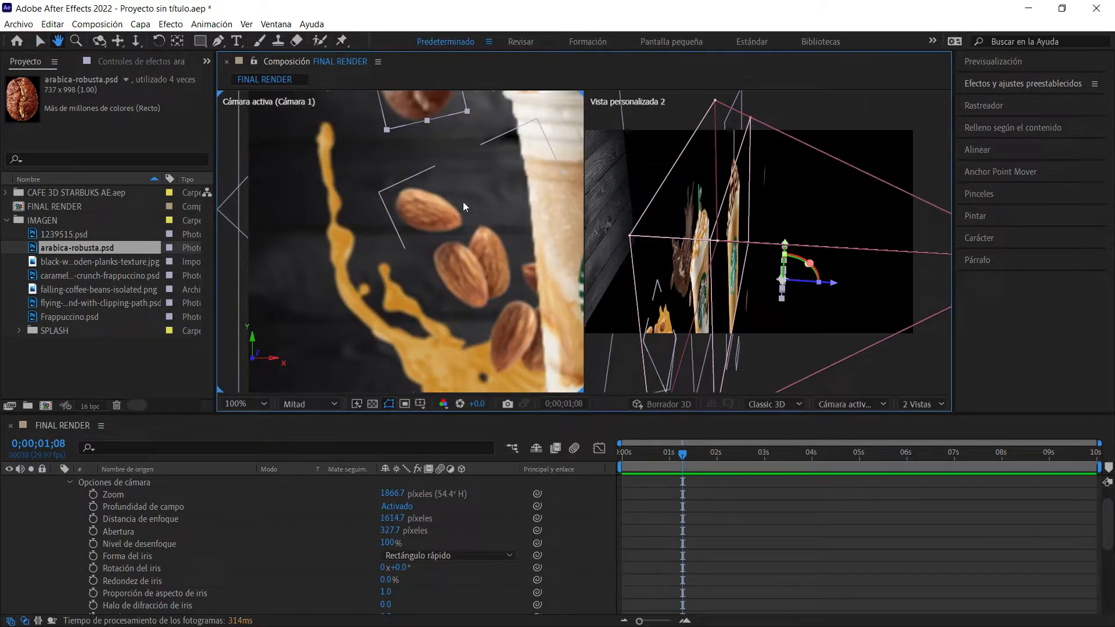
click(330, 193)
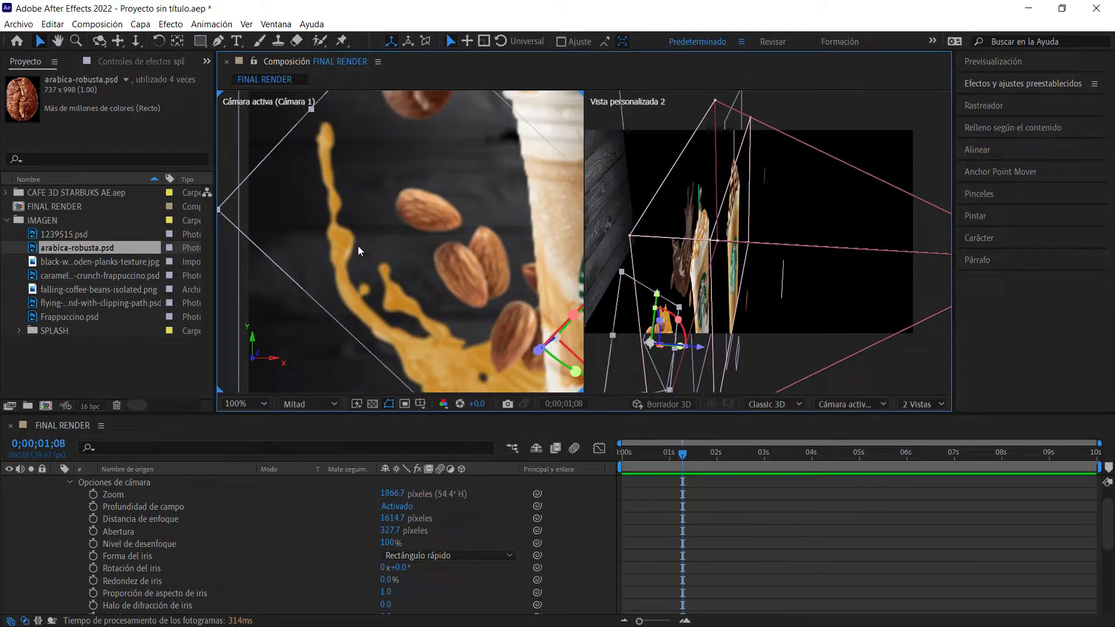
key(space)
drag(468, 194, 427, 244)
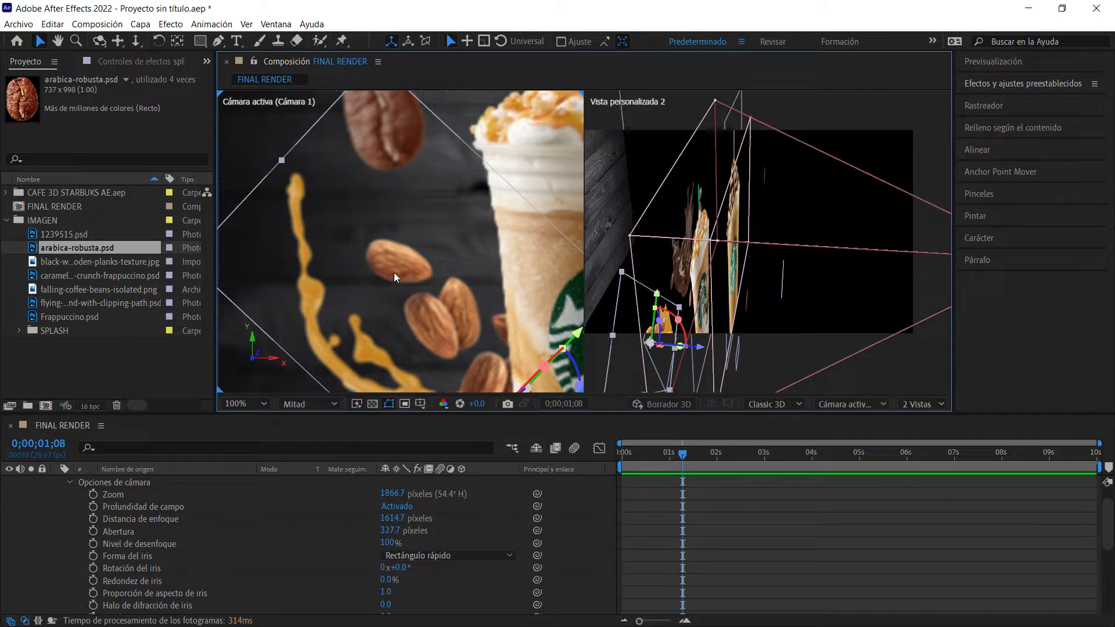
Step: Set the camera's Abertura to 300 pixels and Nivel de desenfoque to 150%
click(401, 529)
text(300)
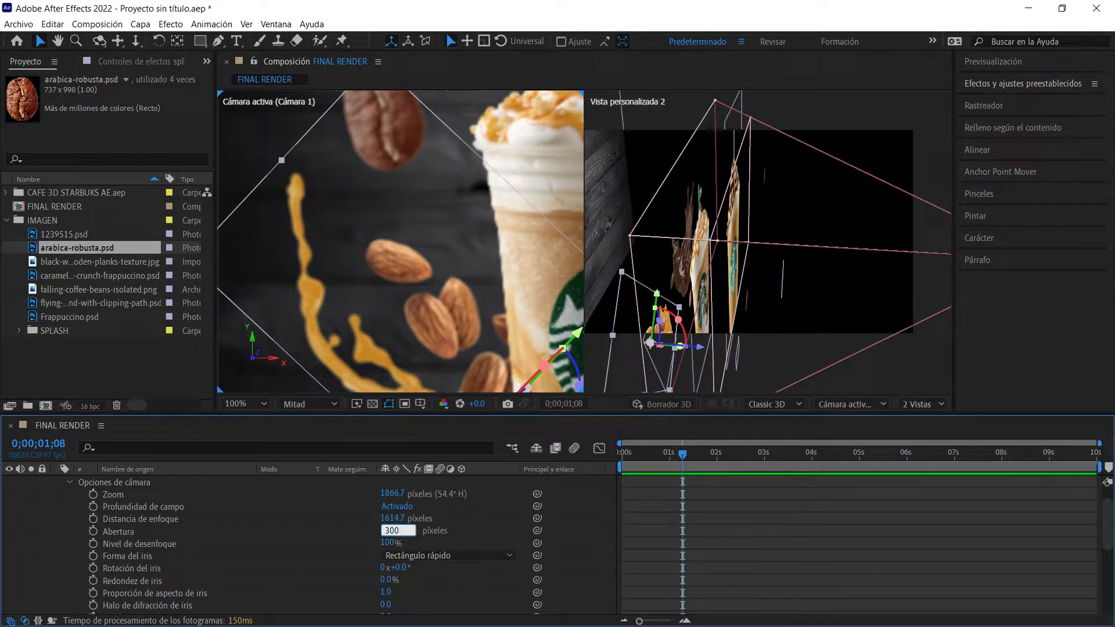
key(Return)
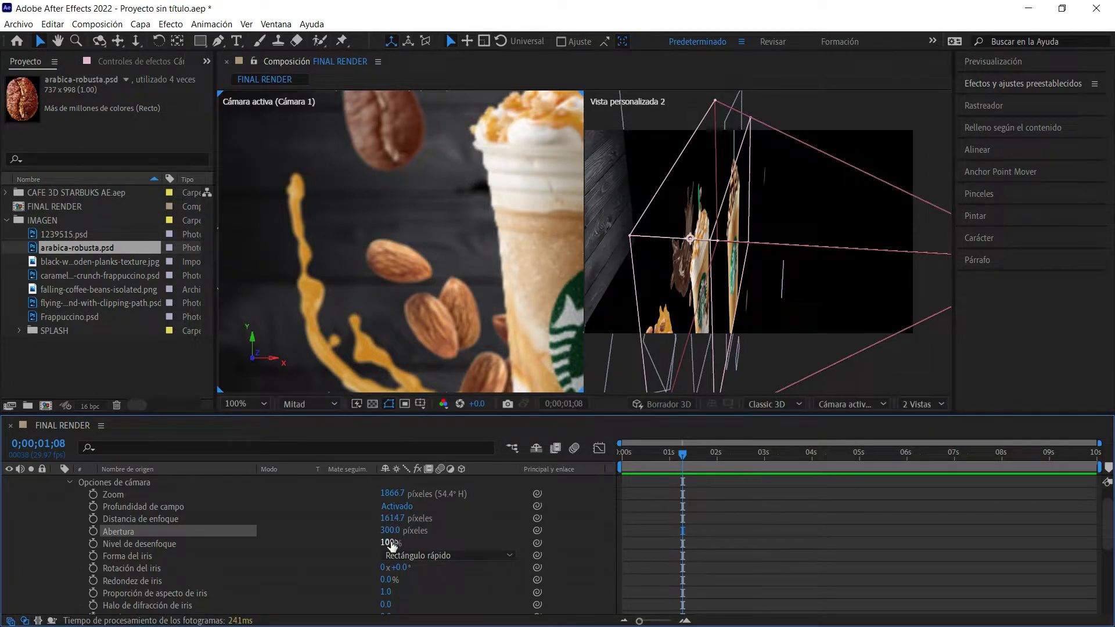
click(211, 542)
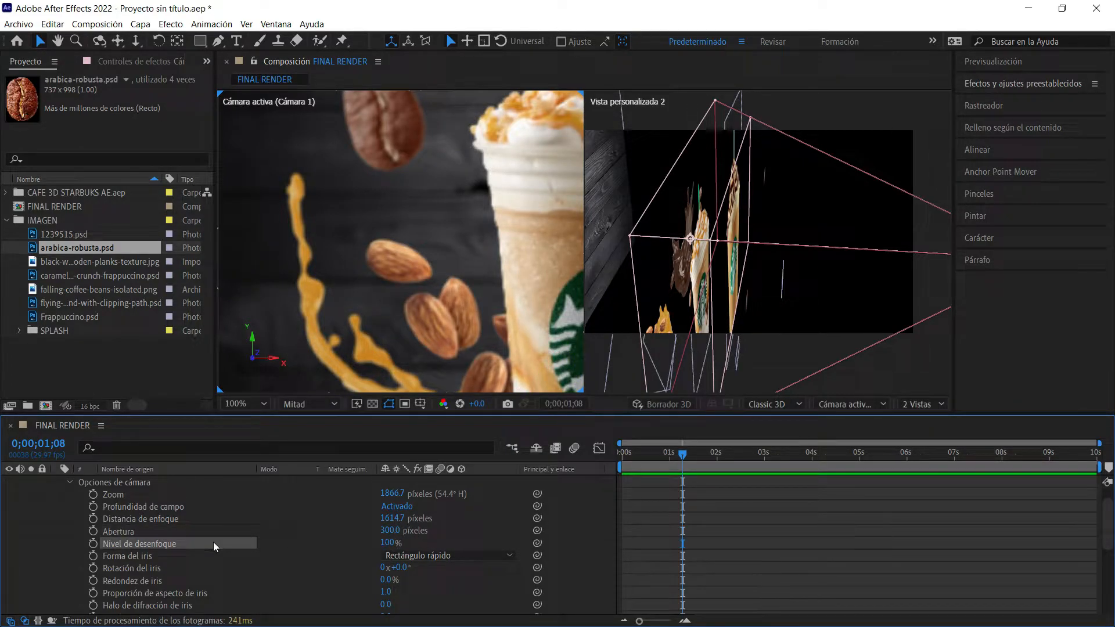
click(385, 542)
text(150)
key(Return)
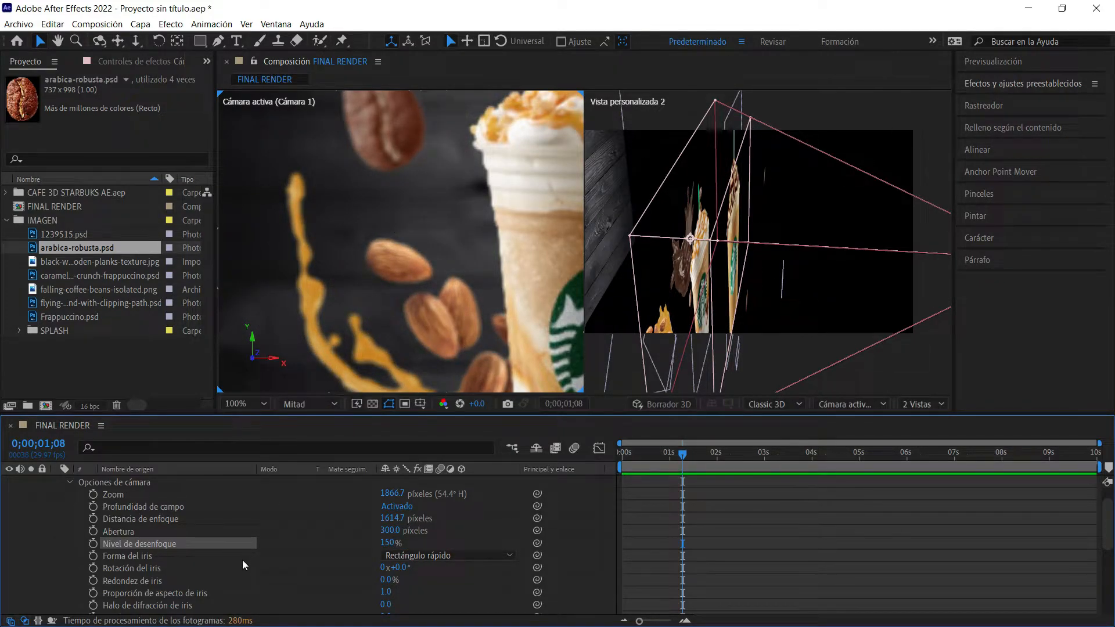
Step: Try a Distancia de enfoque of 1860.7 pixels, check the cups' sharpness, and restore it to 1614.7 pixels
drag(401, 518, 551, 492)
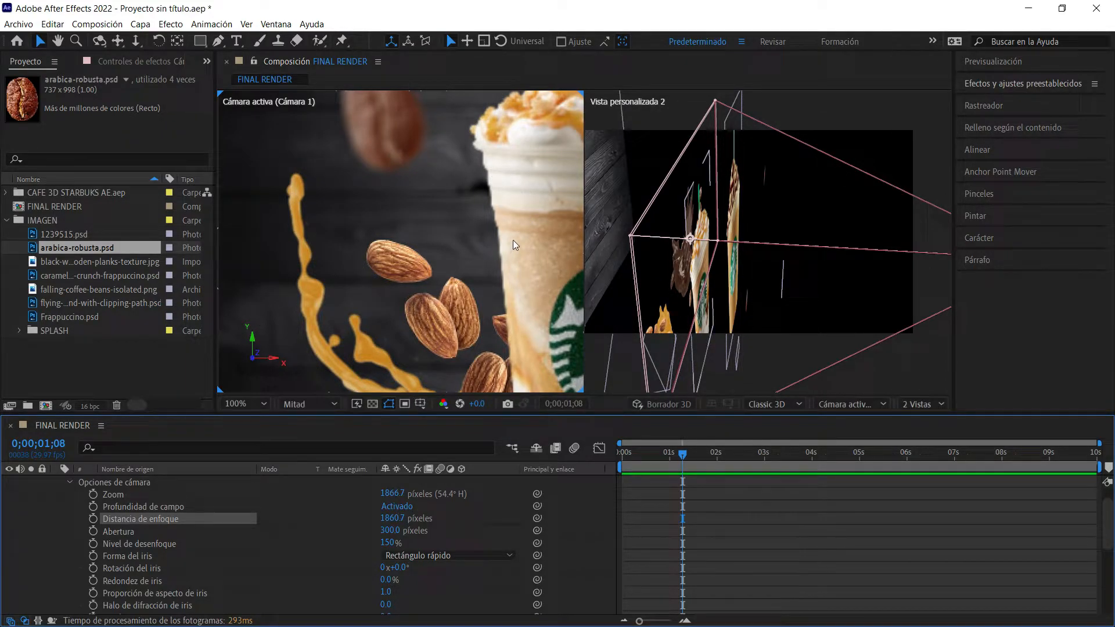
scroll(510, 238, down, 1)
key(space)
drag(521, 240, 448, 239)
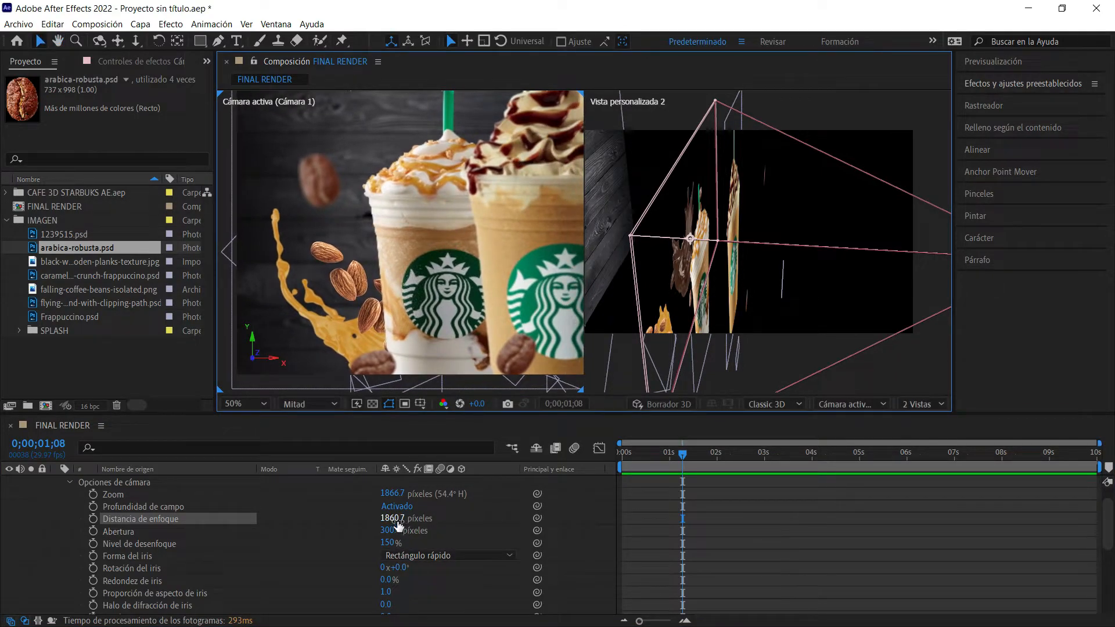
drag(395, 518, 267, 570)
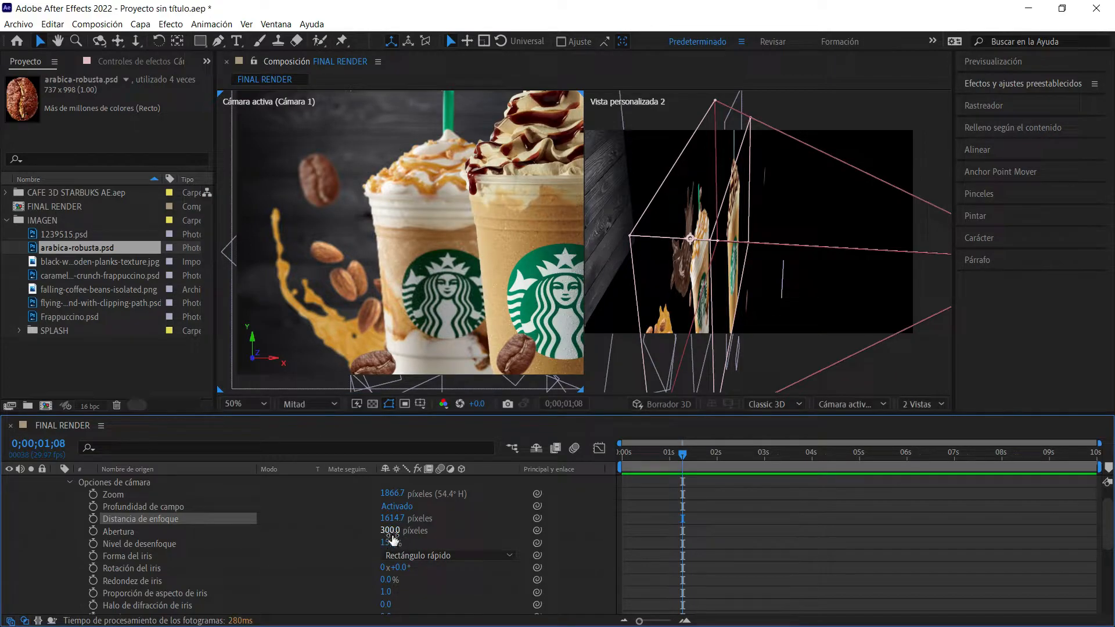
Step: Raise the camera's Abertura to 380 pixels and fit the whole active camera image in its view
drag(392, 531, 405, 530)
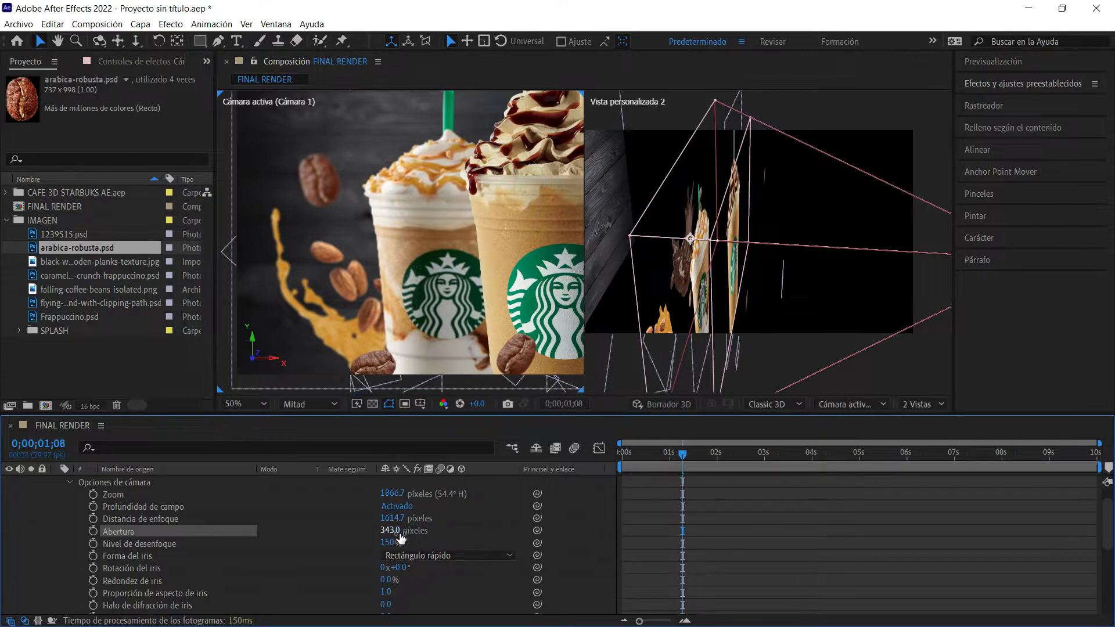
click(392, 530)
text(30)
key(Return)
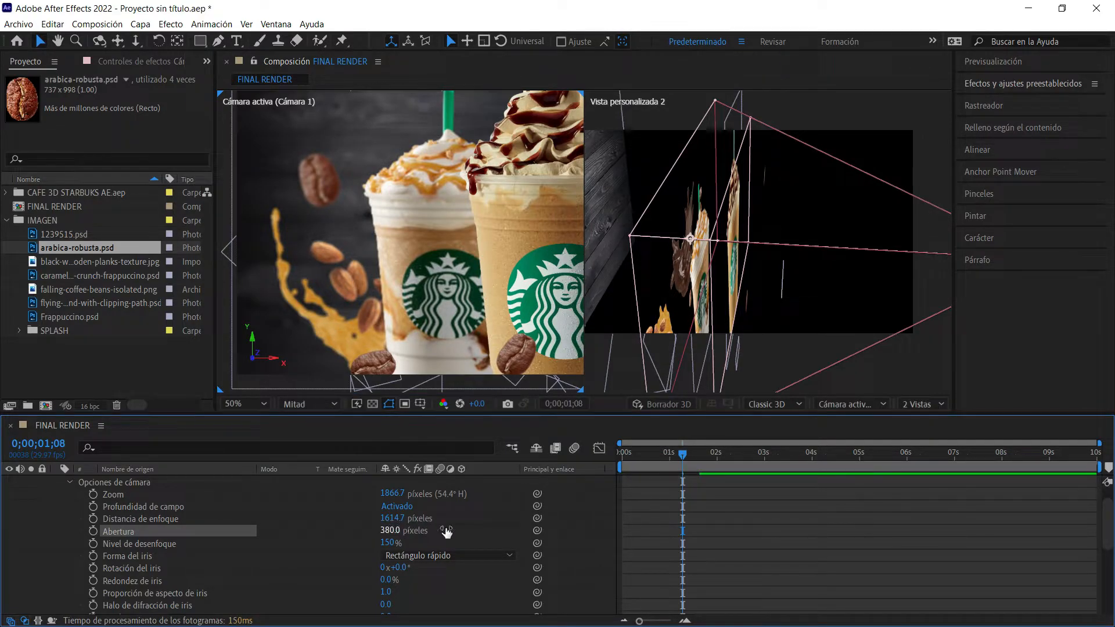
click(257, 403)
click(304, 149)
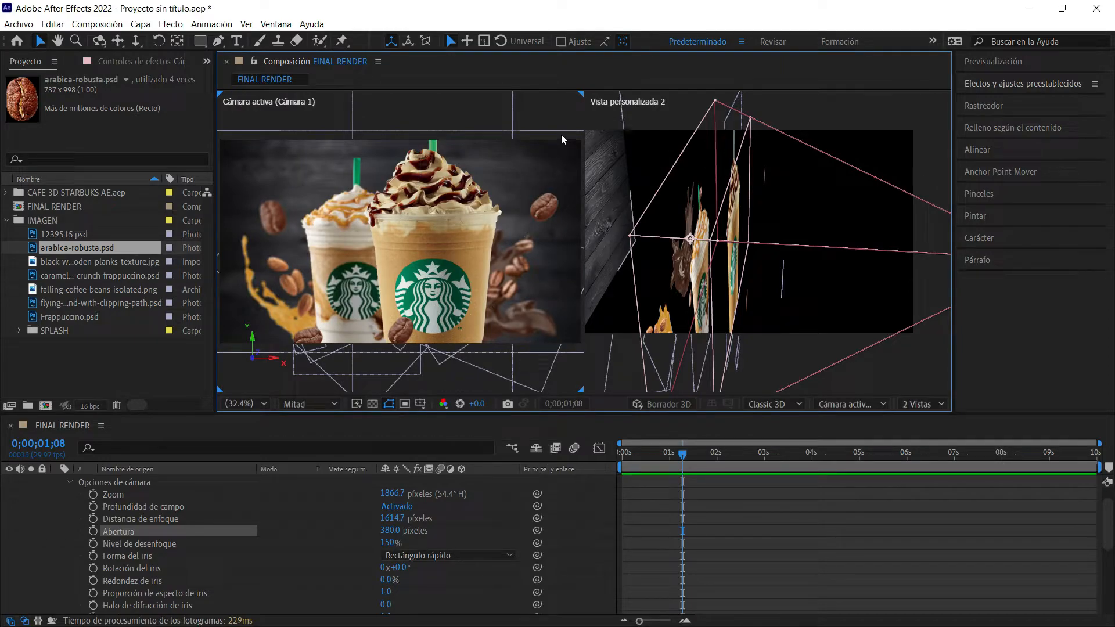
click(559, 117)
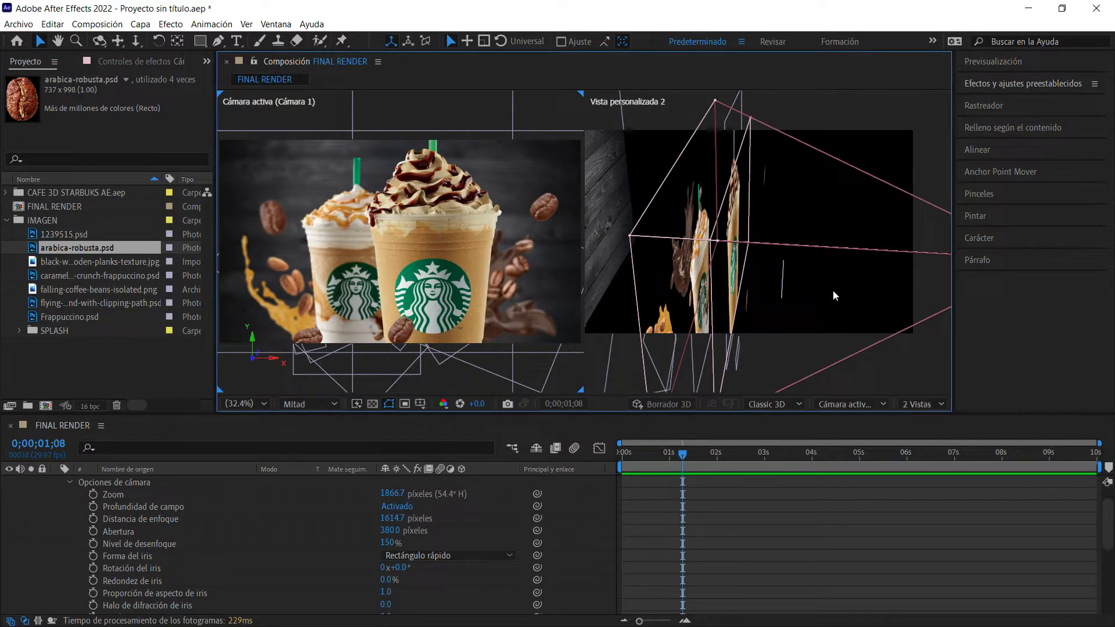
Step: Orbit Vista personalizada 2 to see the layered cups at an angle, and return the composition to the 1 Vista layout
drag(825, 299, 801, 279)
key(c)
key(c)
mouse_move(782, 234)
mouse_down()
mouse_move(777, 256)
mouse_move(766, 235)
mouse_move(799, 244)
mouse_up()
key(c)
key(c)
key(v)
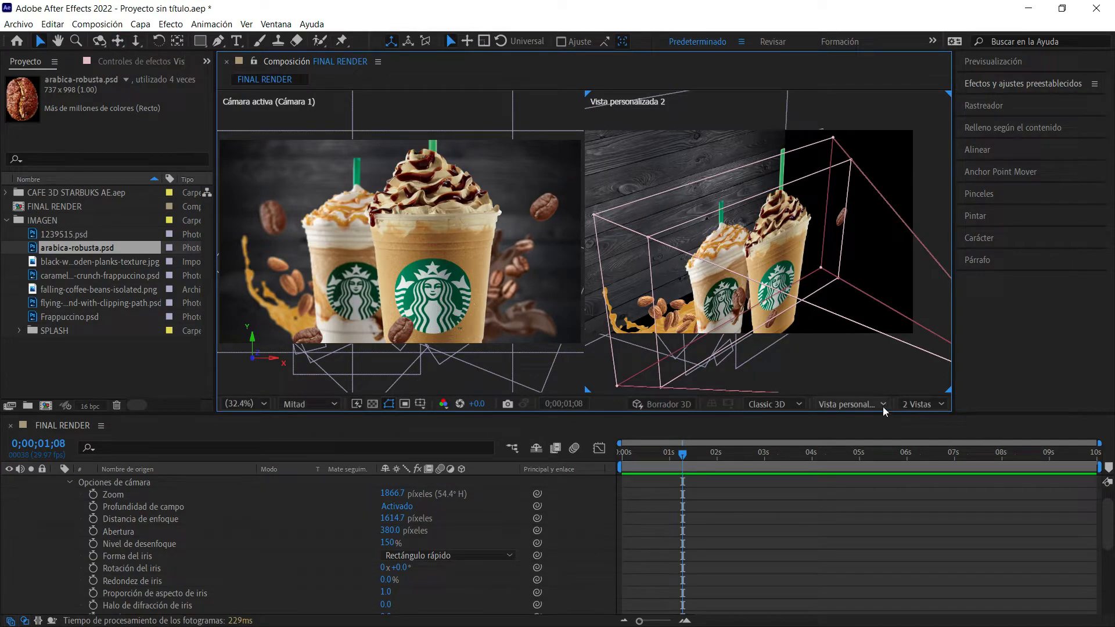
click(929, 400)
click(939, 420)
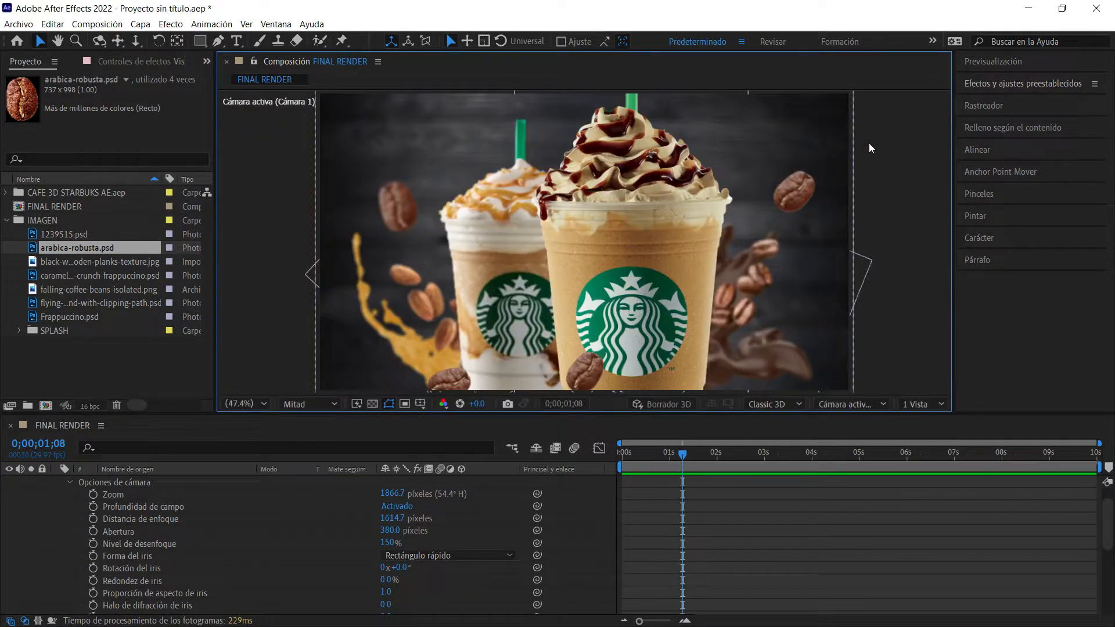
Step: Collapse the camera's properties and select the large cup, coffee beans, falling beans and almonds in turn to review the scene's elements
click(719, 198)
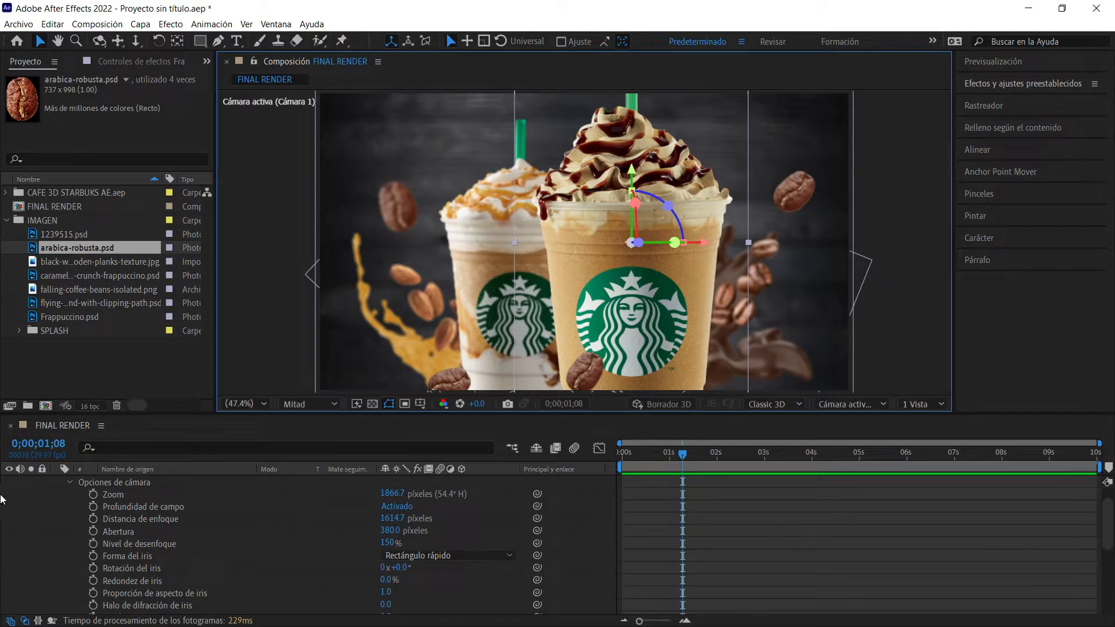
scroll(43, 544, up, 1)
click(57, 482)
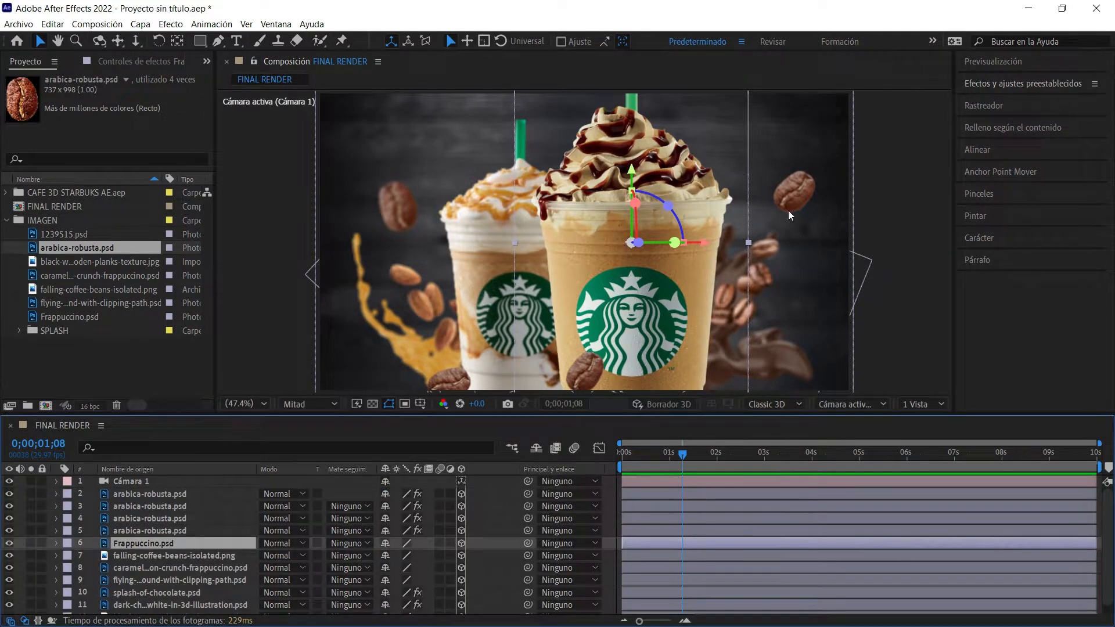
click(781, 194)
click(389, 201)
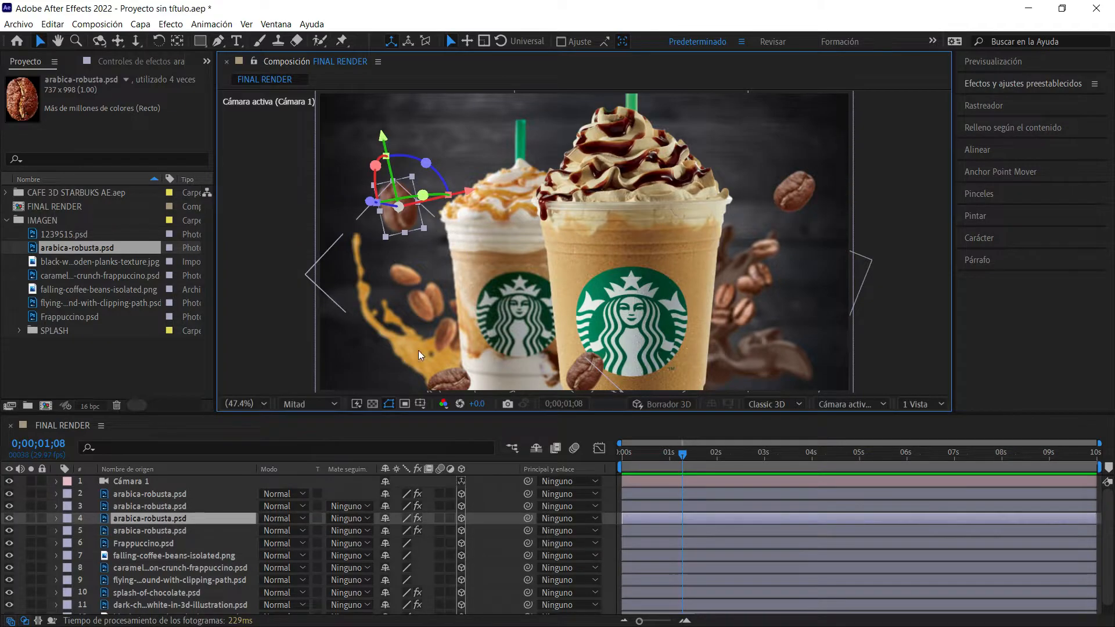
click(783, 259)
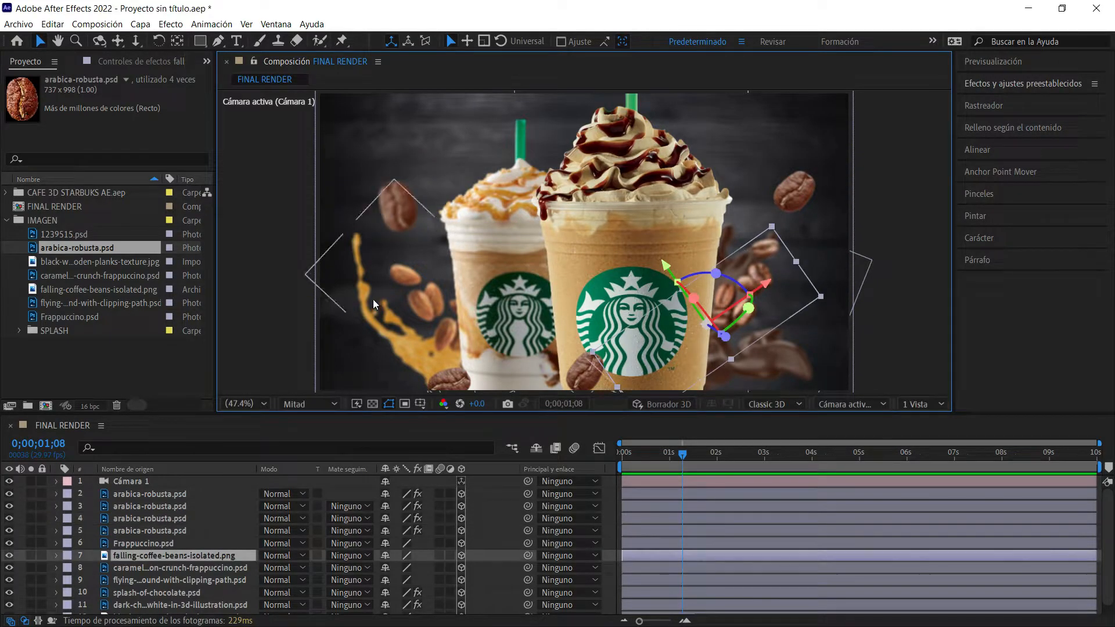
click(456, 292)
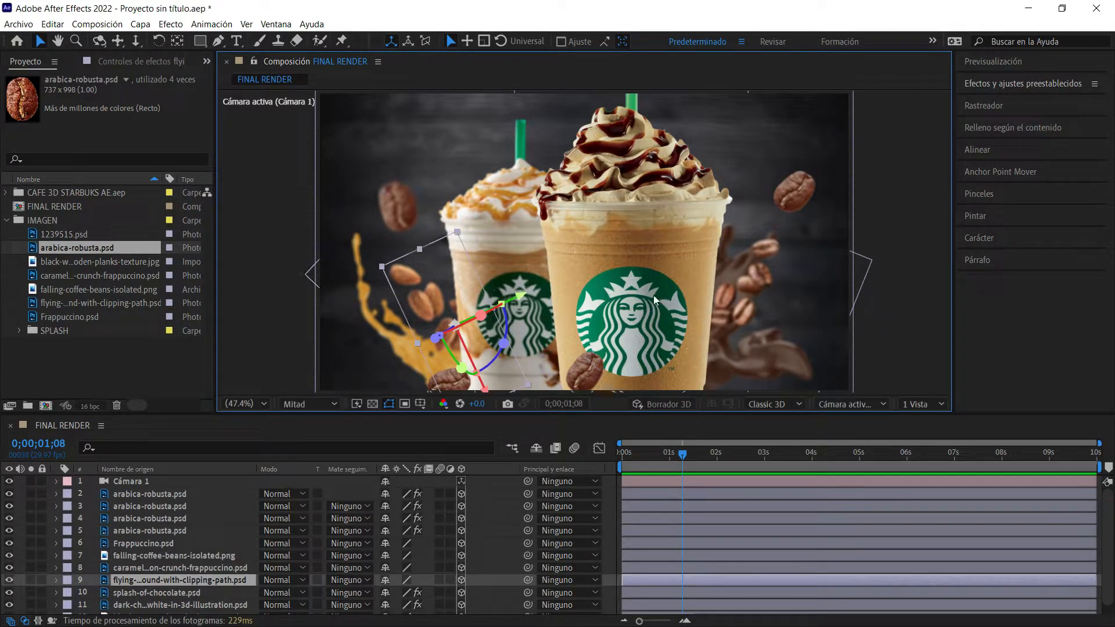
click(883, 224)
Step: Reveal the rotation properties of both cup layers in an enlarged timeline, with the composition magnified to 33.3%
click(669, 180)
shift+click(510, 201)
drag(558, 412, 558, 439)
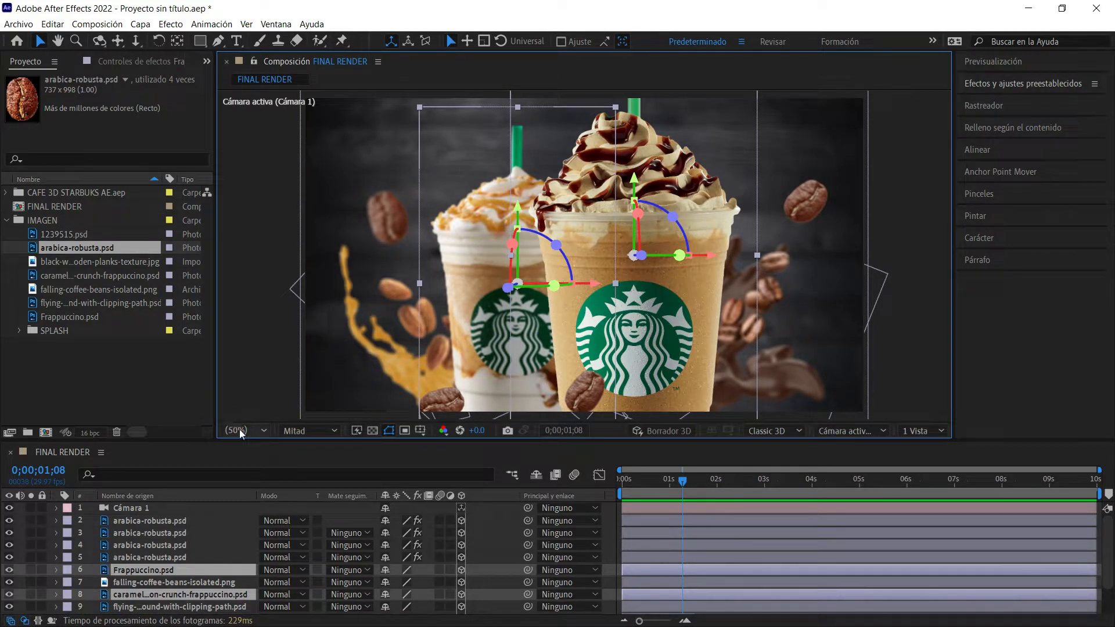
key(comma)
key(comma)
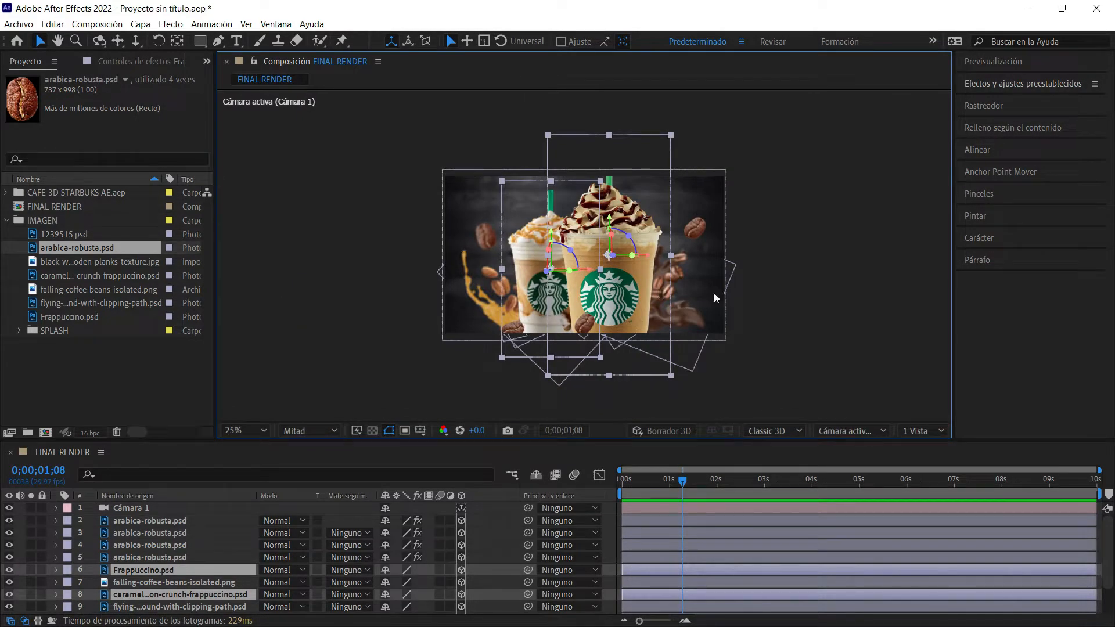
click(241, 430)
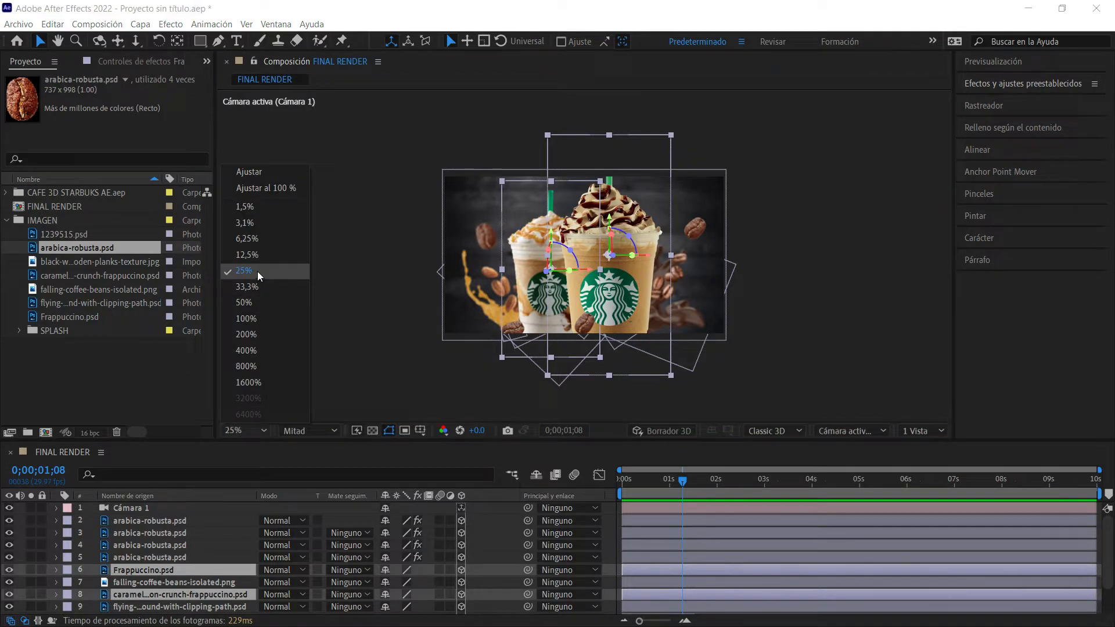
click(252, 285)
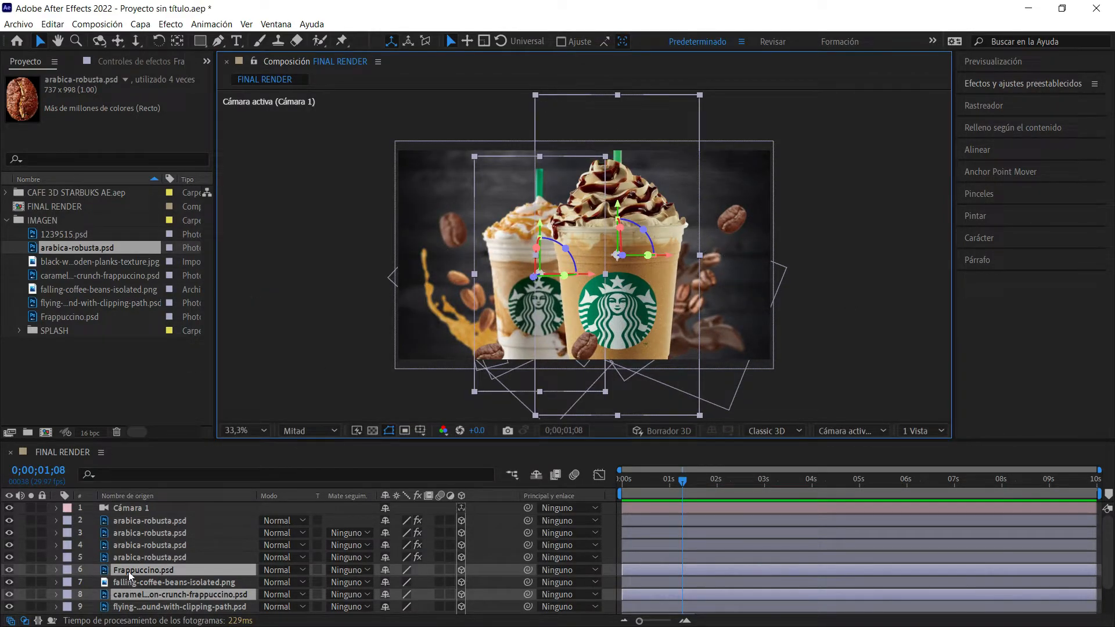
key(r)
scroll(229, 573, down, 5)
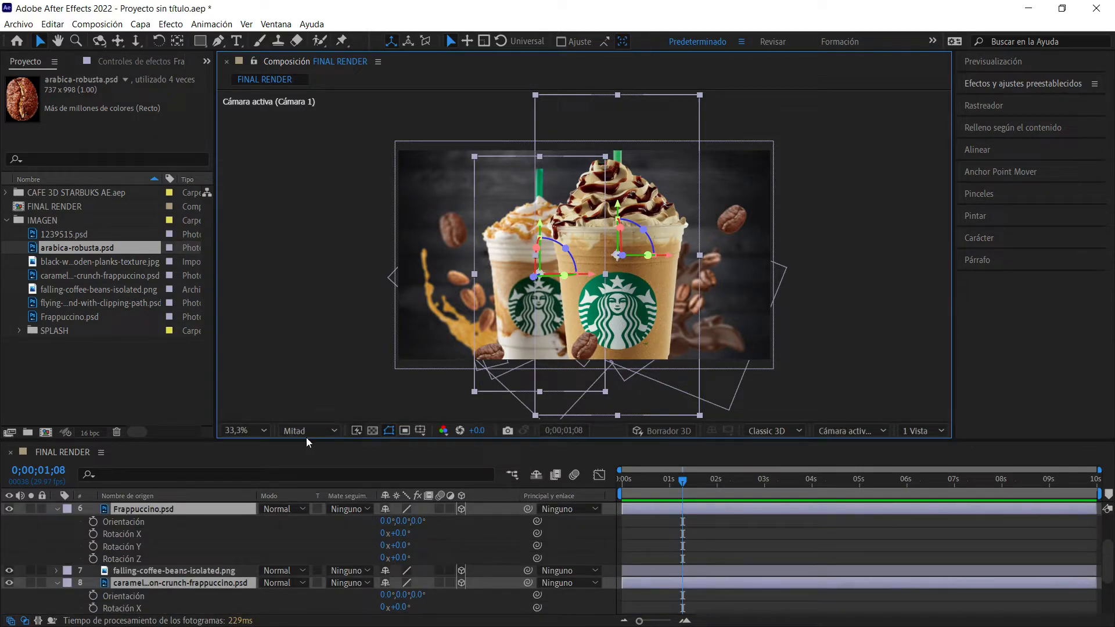
drag(305, 440, 317, 363)
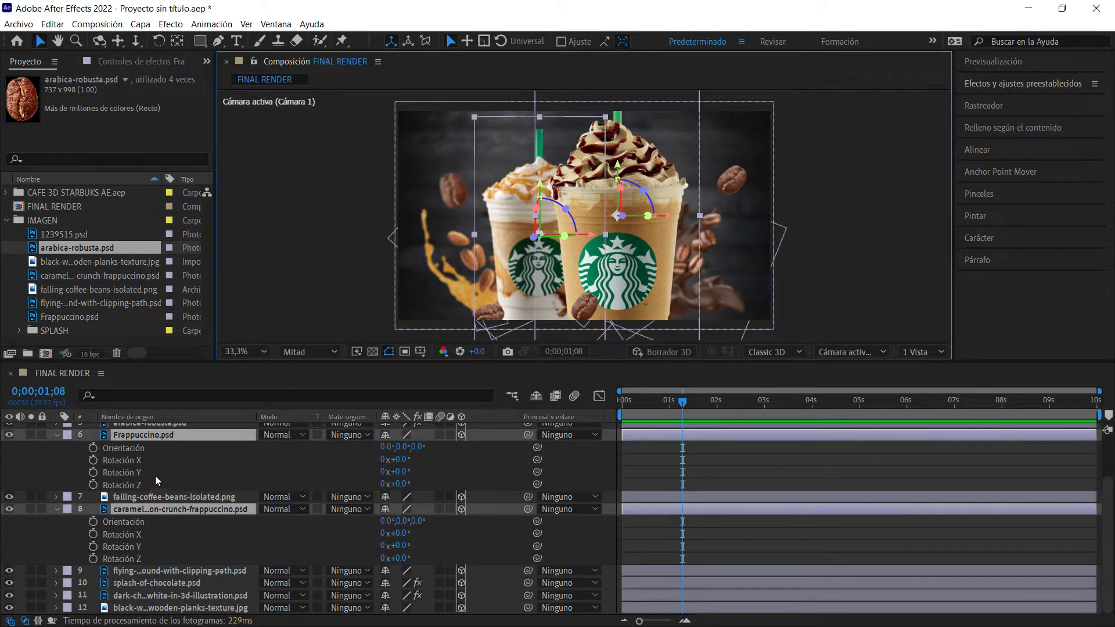
click(64, 465)
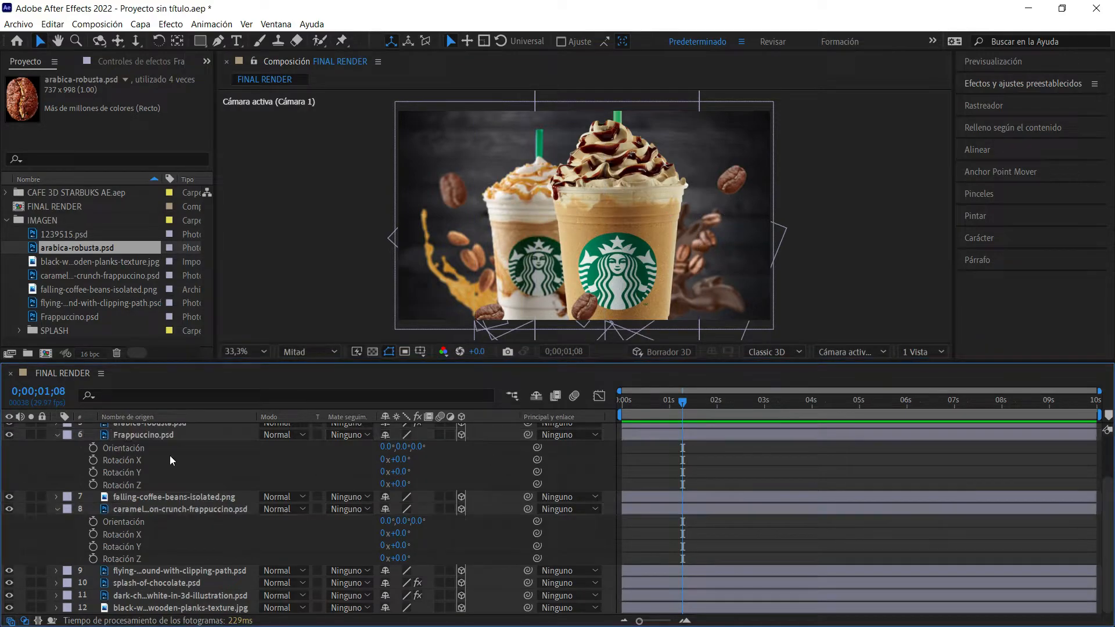
Step: Try rotating the Frappuccino.psd cup 36° on Y, and tilting it 11° and the caramel cup -12° on Z
drag(407, 472, 433, 473)
key(ctrl+z)
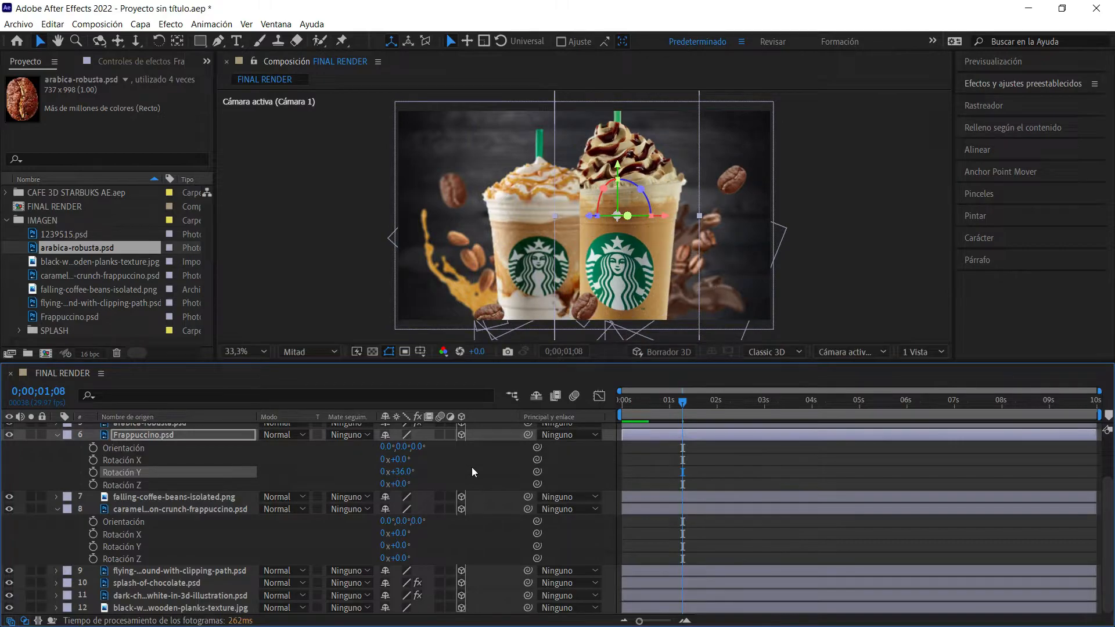
drag(405, 463, 414, 484)
key(ctrl+z)
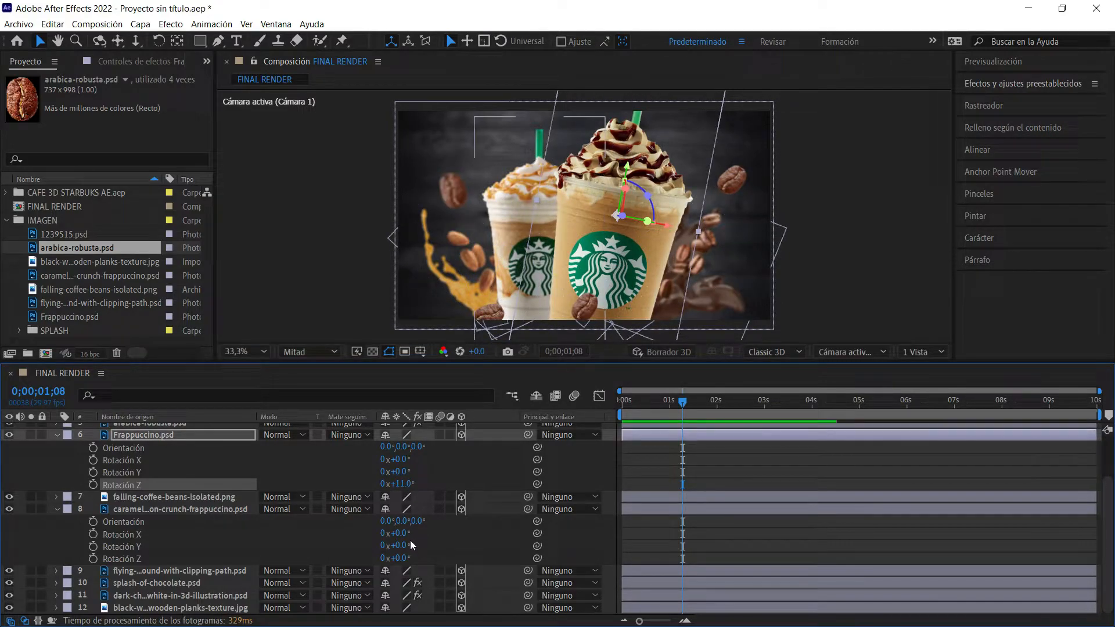
drag(406, 555, 398, 556)
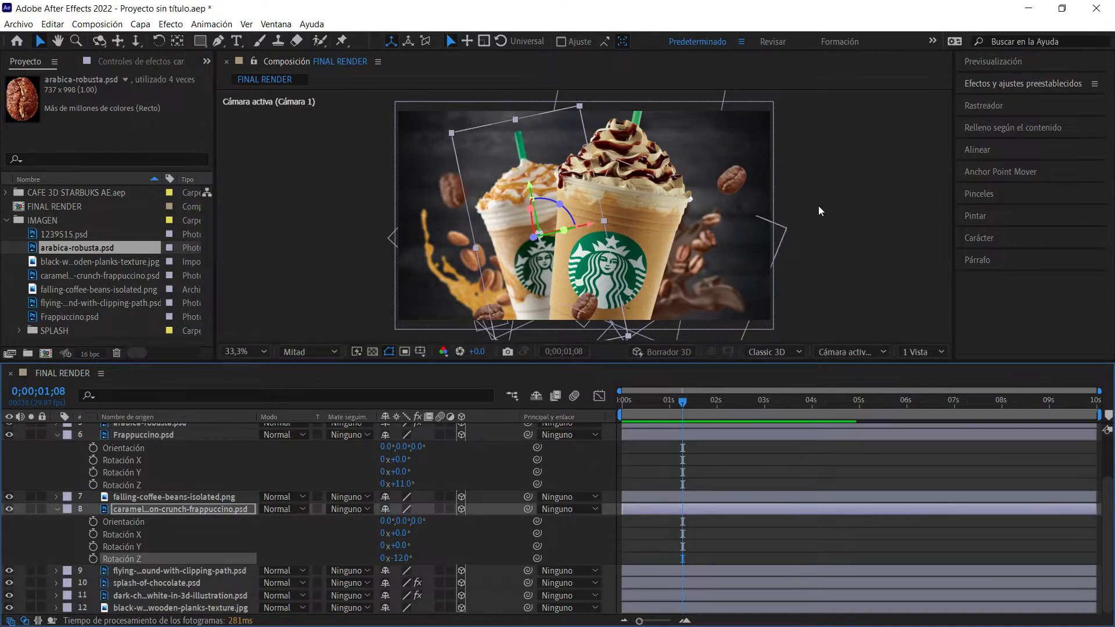
Step: Set Rotación Z to 7° for the Frappuccino.psd cup and -8° for the caramel cup
drag(406, 484, 403, 485)
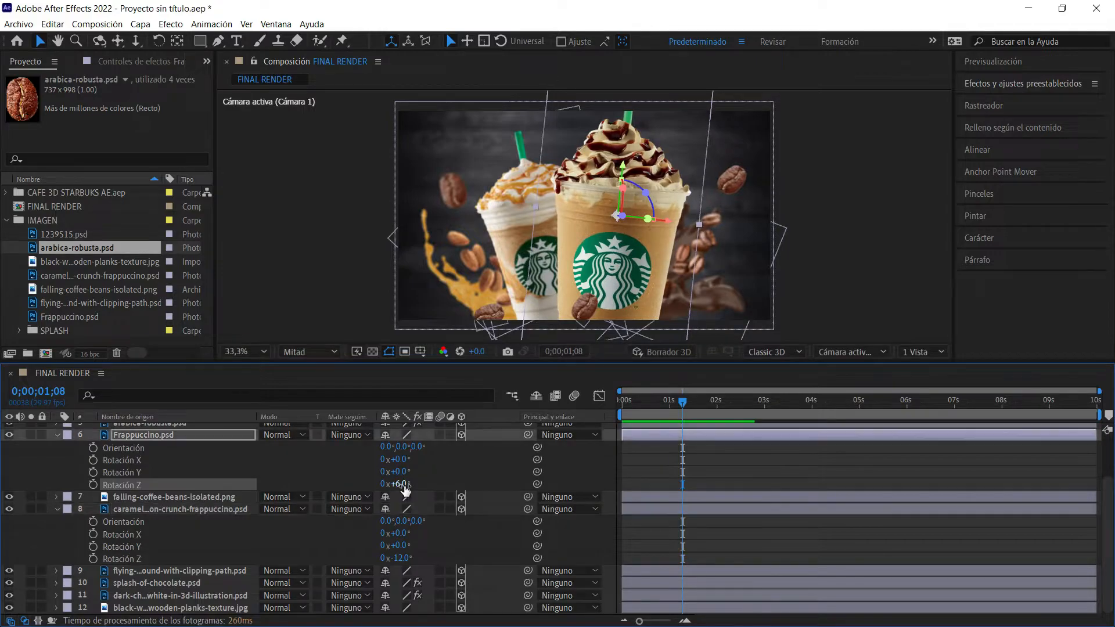
click(399, 485)
text(7)
key(Return)
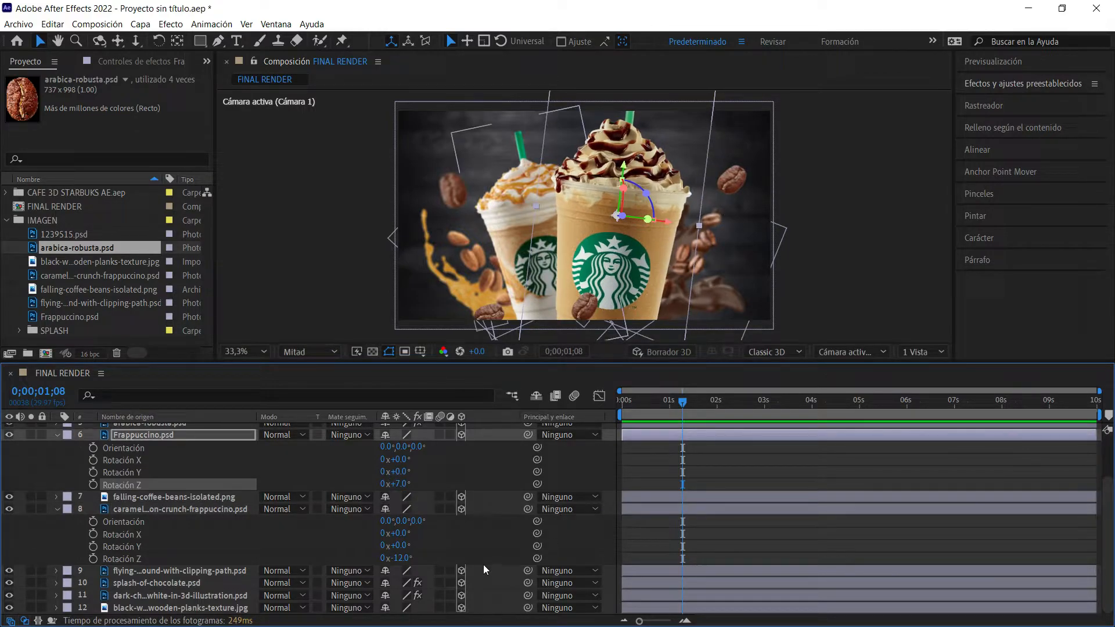
click(405, 558)
text(-8)
key(Return)
click(810, 193)
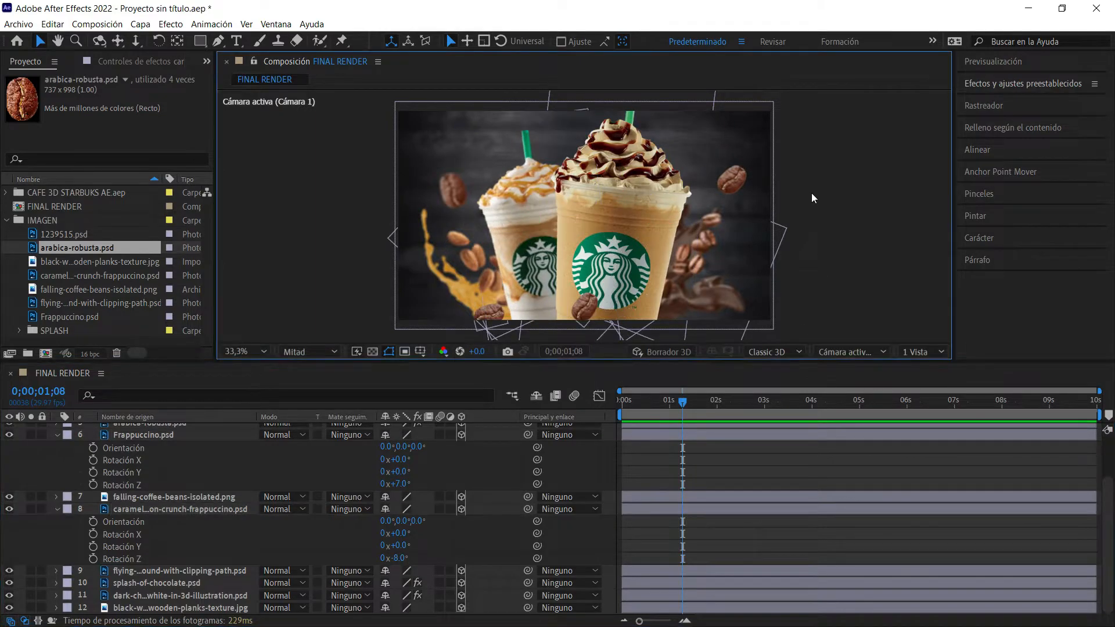
Step: Reveal the rotation properties of all four arabica-robusta.psd layers at 0;00;00;00 and open an expression on layer 2's Rotación Z
click(733, 183)
scroll(175, 484, up, 3)
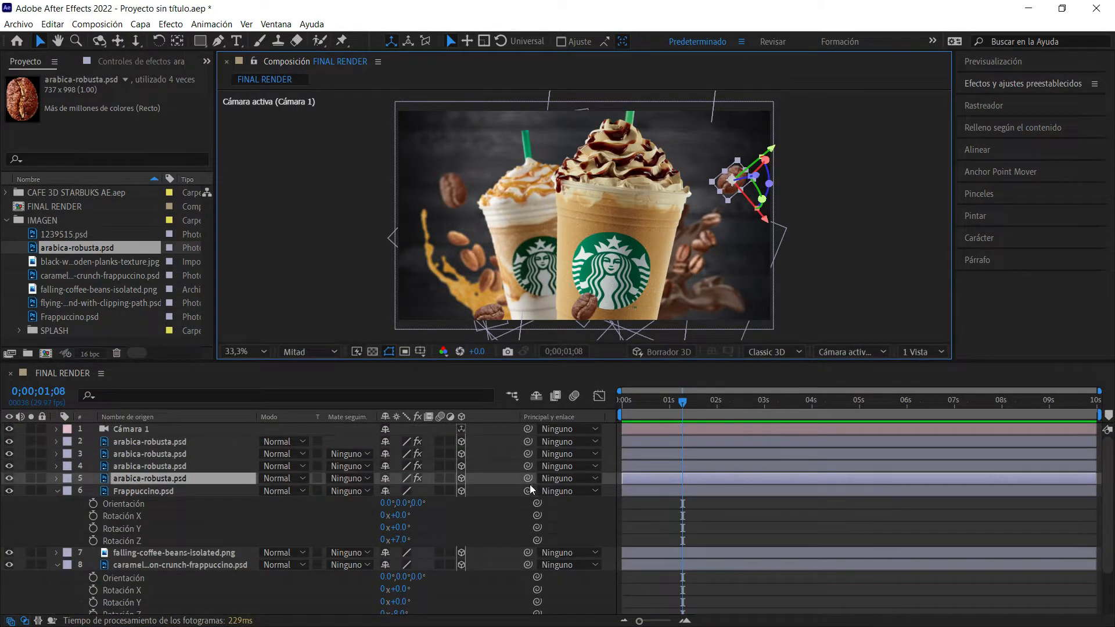
drag(677, 407, 623, 403)
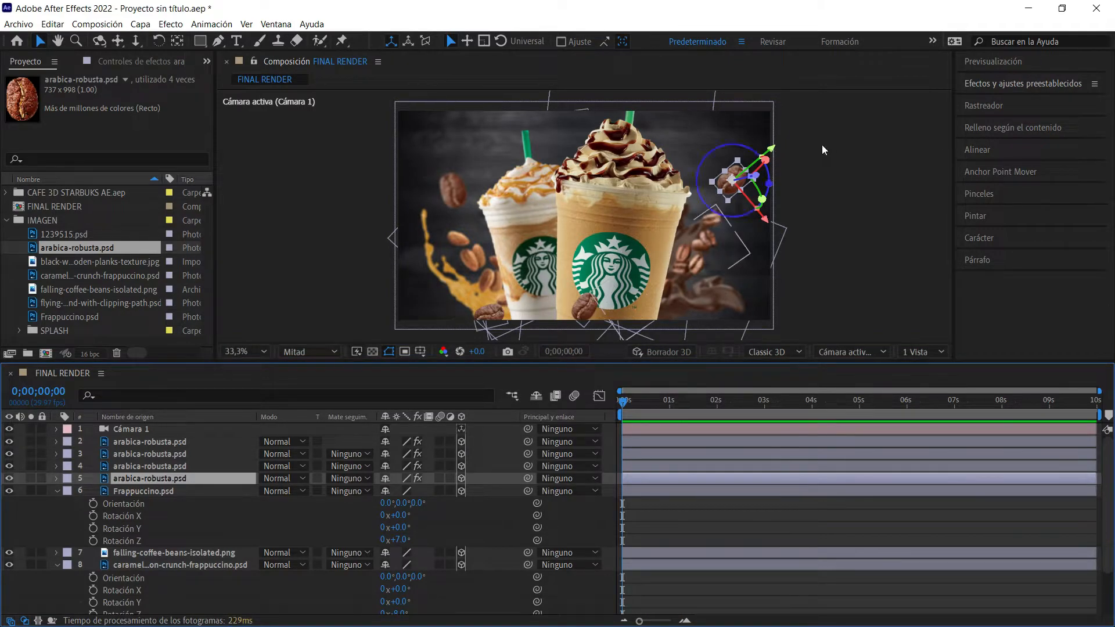
shift+click(152, 443)
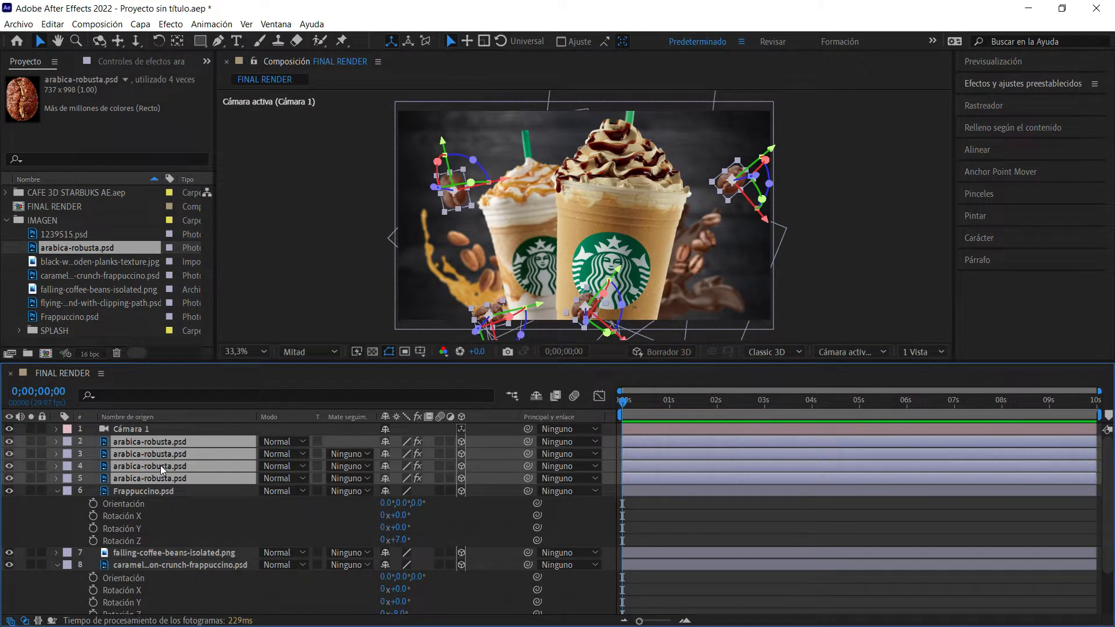
key(r)
scroll(192, 458, down, 1)
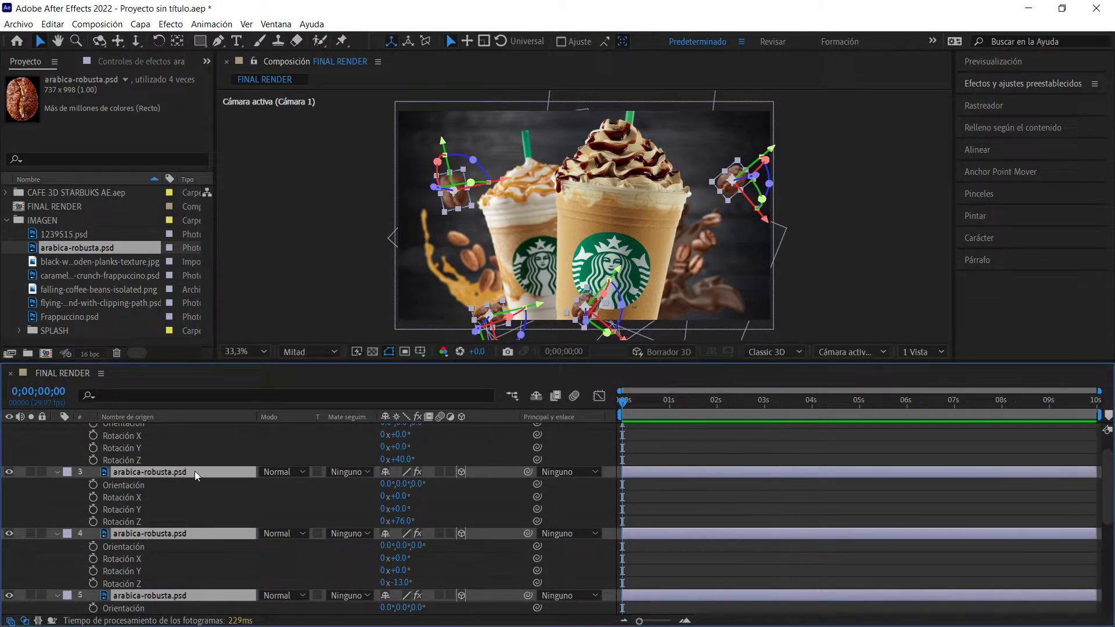
scroll(192, 469, up, 1)
drag(338, 361, 352, 286)
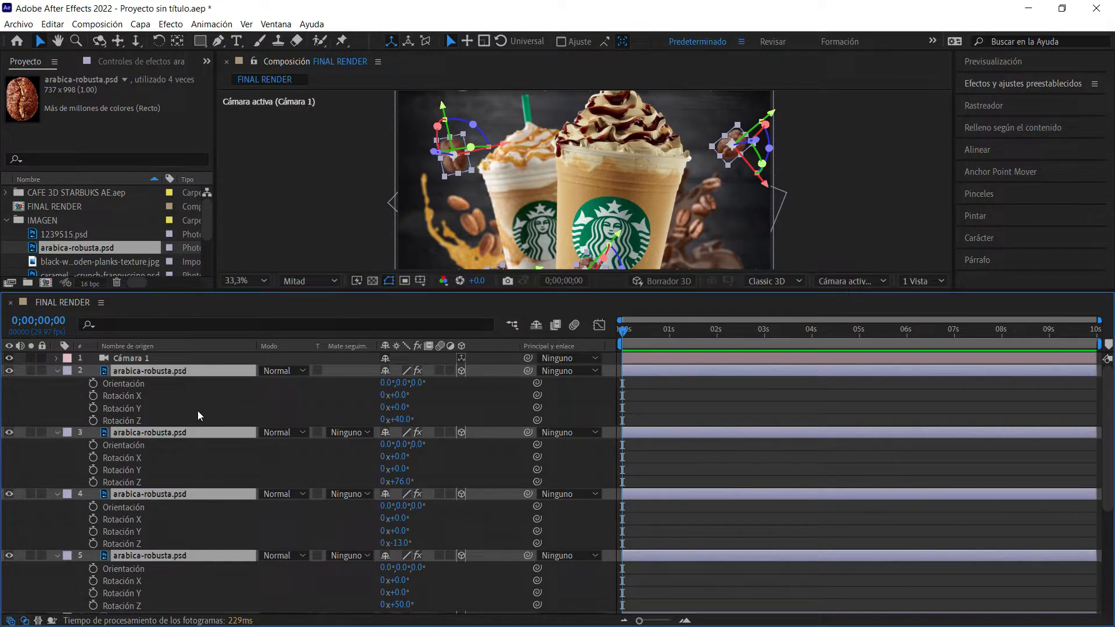
click(856, 211)
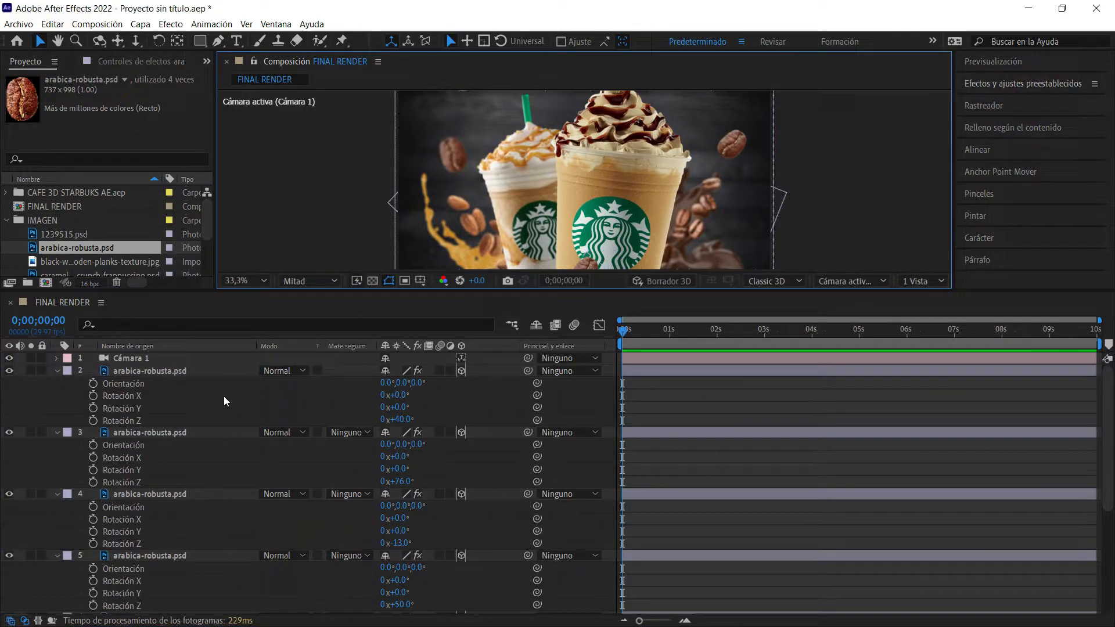
alt+click(93, 420)
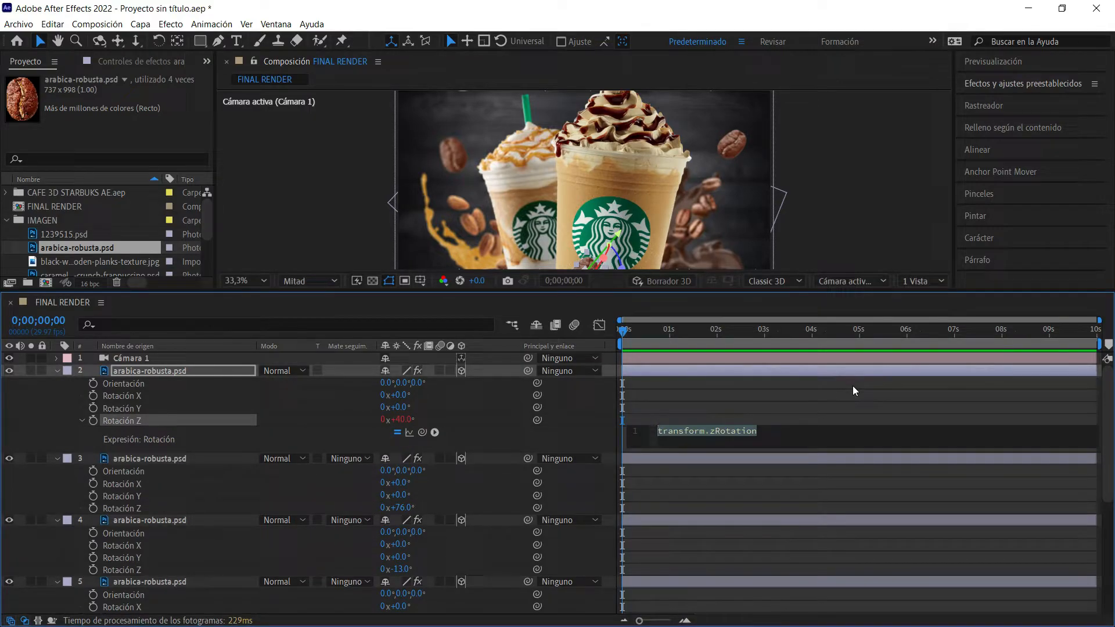
text(loopOut(")
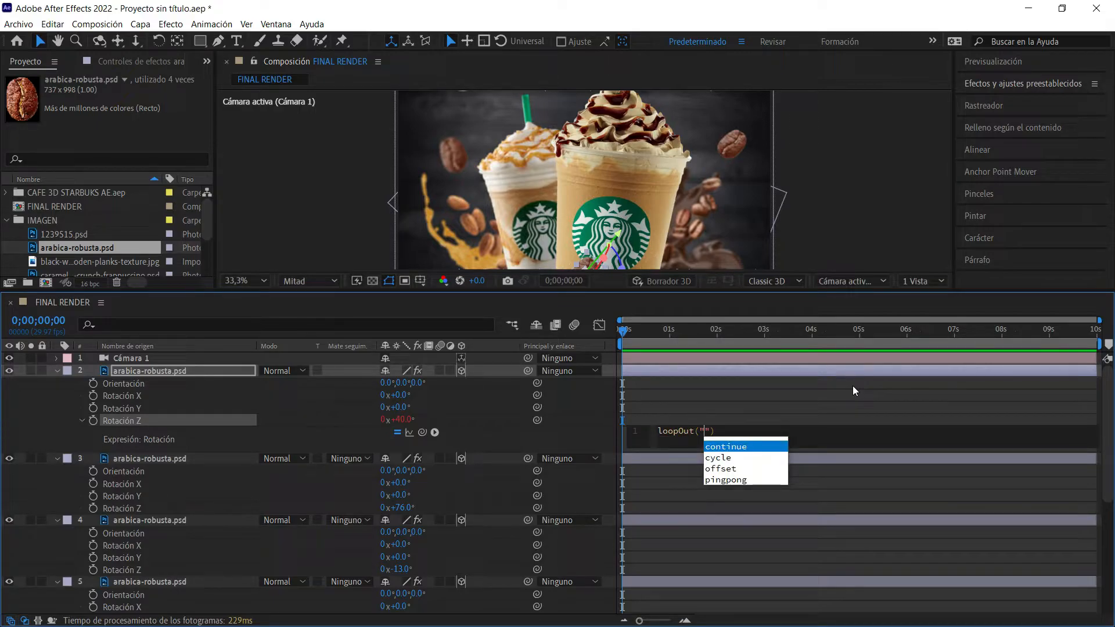
text(p)
key(BackSpace)
key(Escape)
key(BackSpace)
key(BackSpace)
key(BackSpace)
key(BackSpace)
key(BackSpace)
key(BackSpace)
key(BackSpace)
key(BackSpace)
Step: Enter time*50 as the Rotación Z expression of the arabica-robusta.psd bean on layer 2
text(time*)
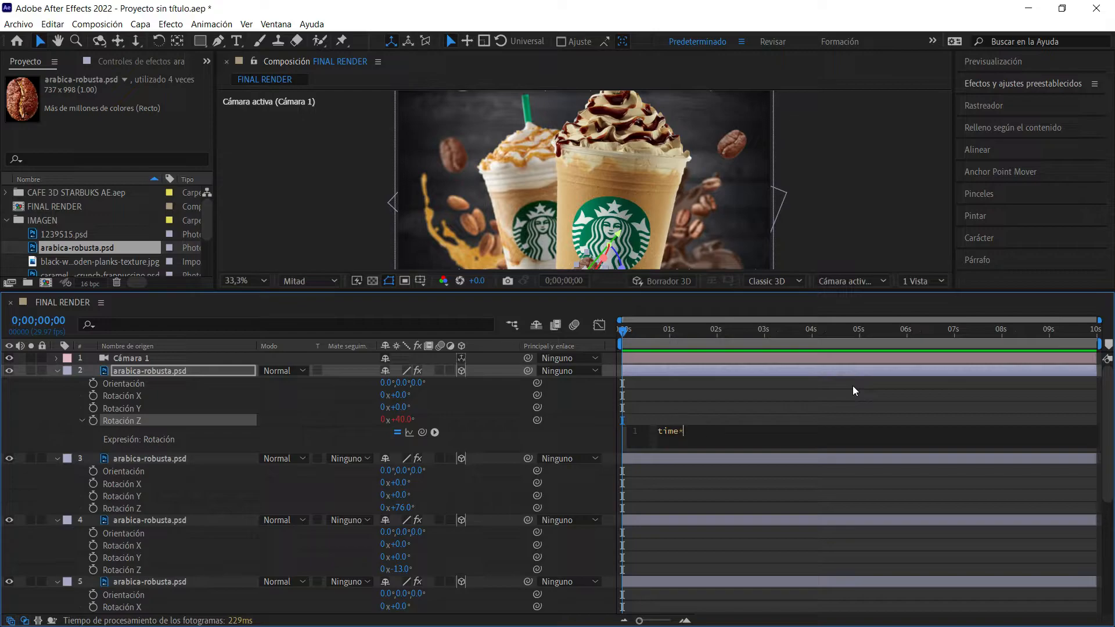
text(50)
click(821, 394)
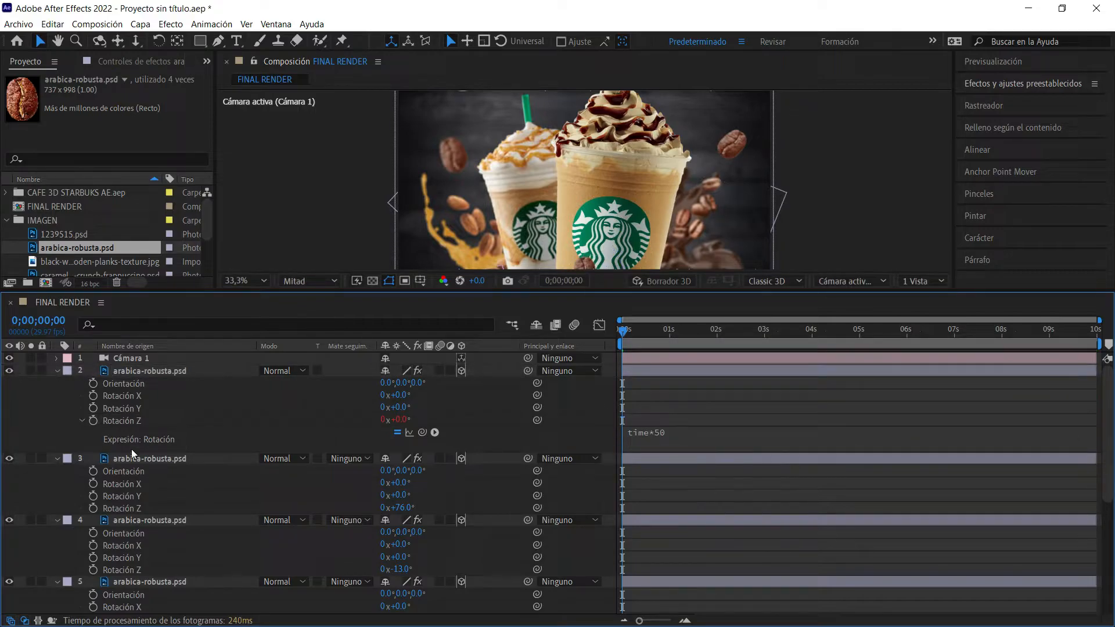
Step: Add the expression time*-45 to Rotación Z of the arabica-robusta.psd bean on layer 5
click(132, 371)
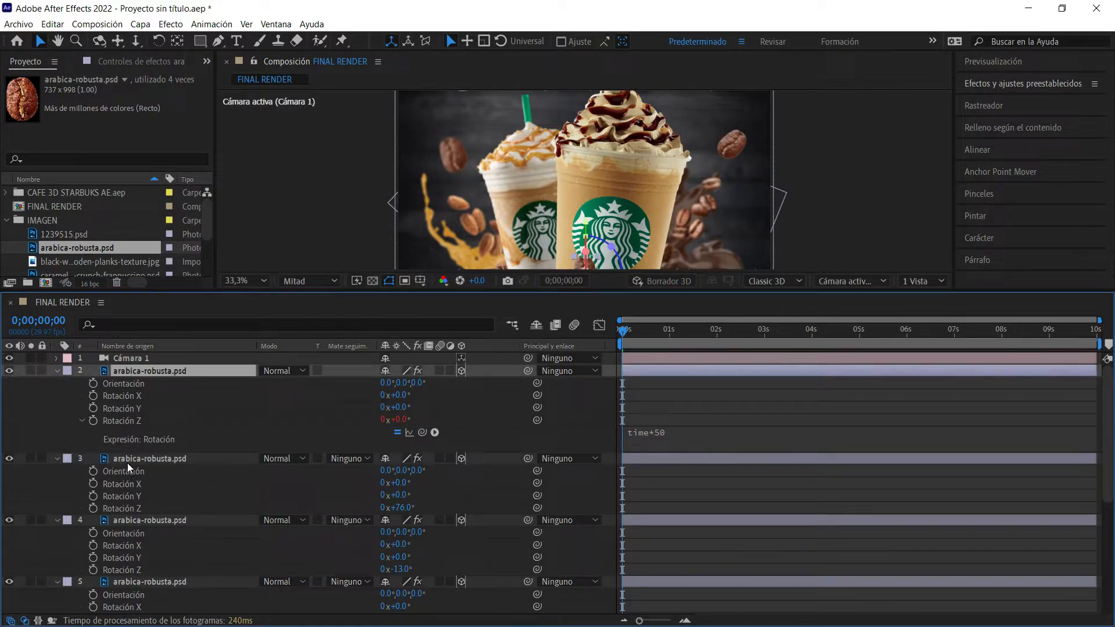
click(120, 580)
scroll(169, 548, down, 4)
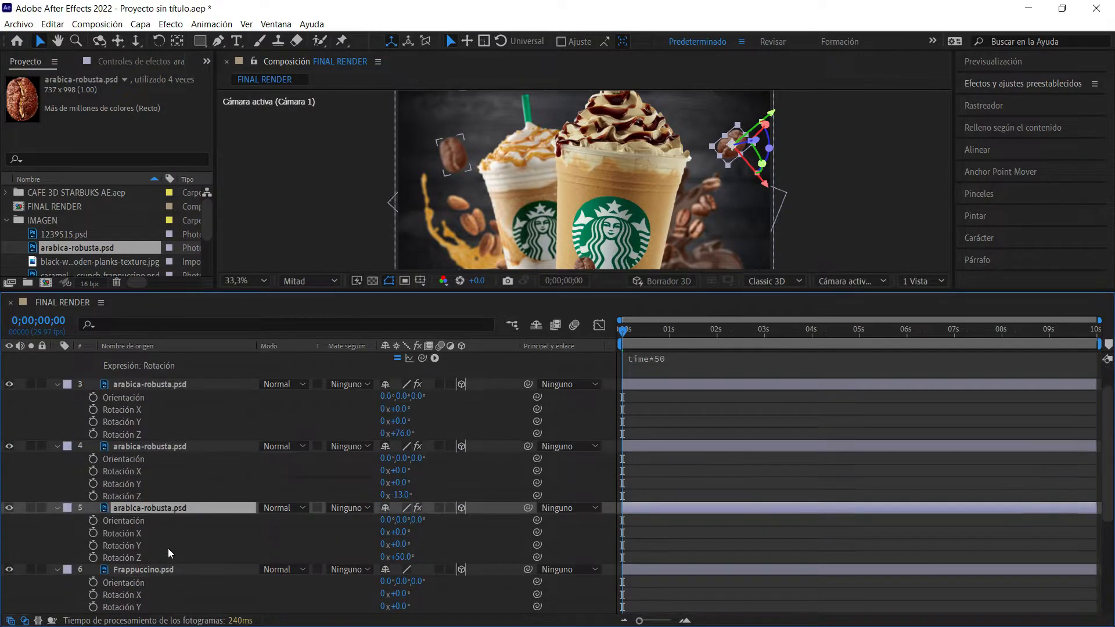
alt+click(93, 521)
text(time*)
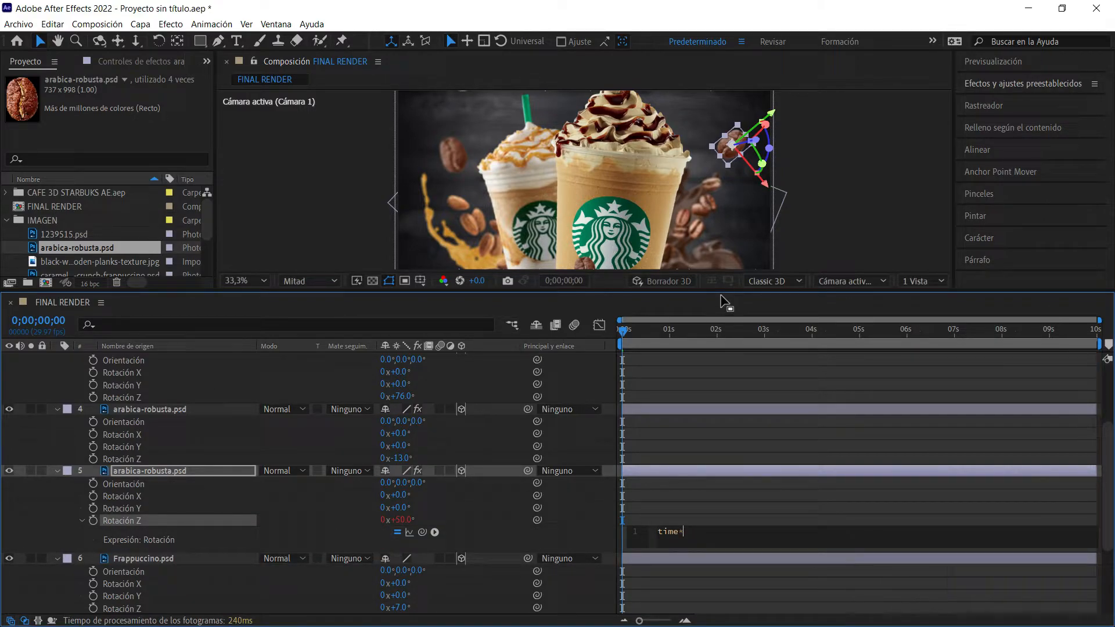
text(-45)
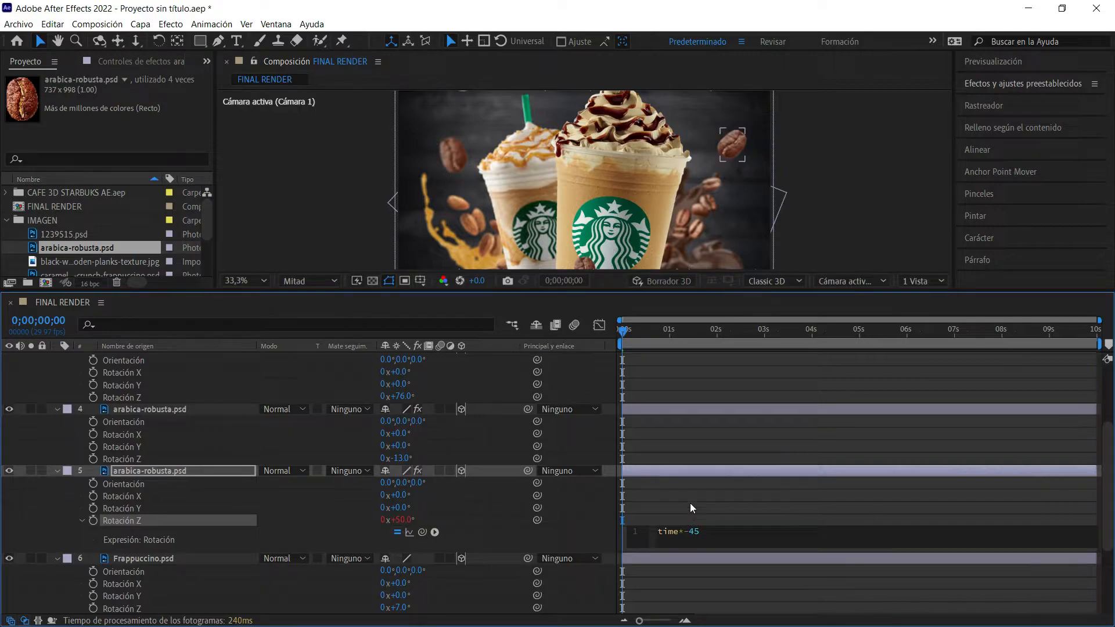
Step: Preview the bean rotation from the start of the composition and return to 0;00;00;00
click(652, 330)
drag(628, 338, 604, 337)
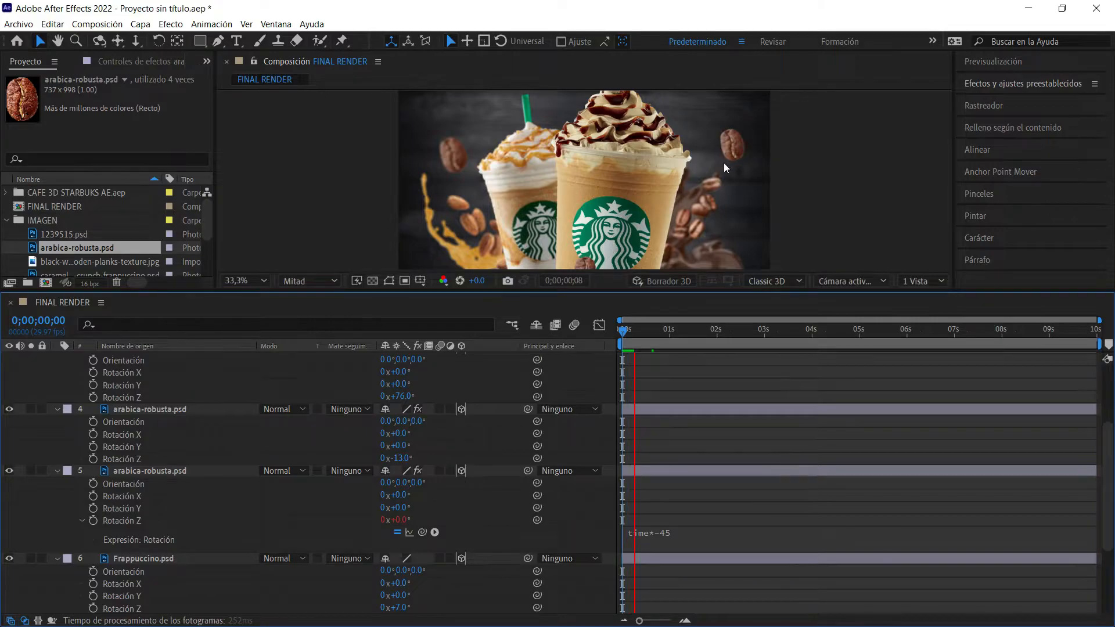
key(space)
drag(660, 336, 592, 339)
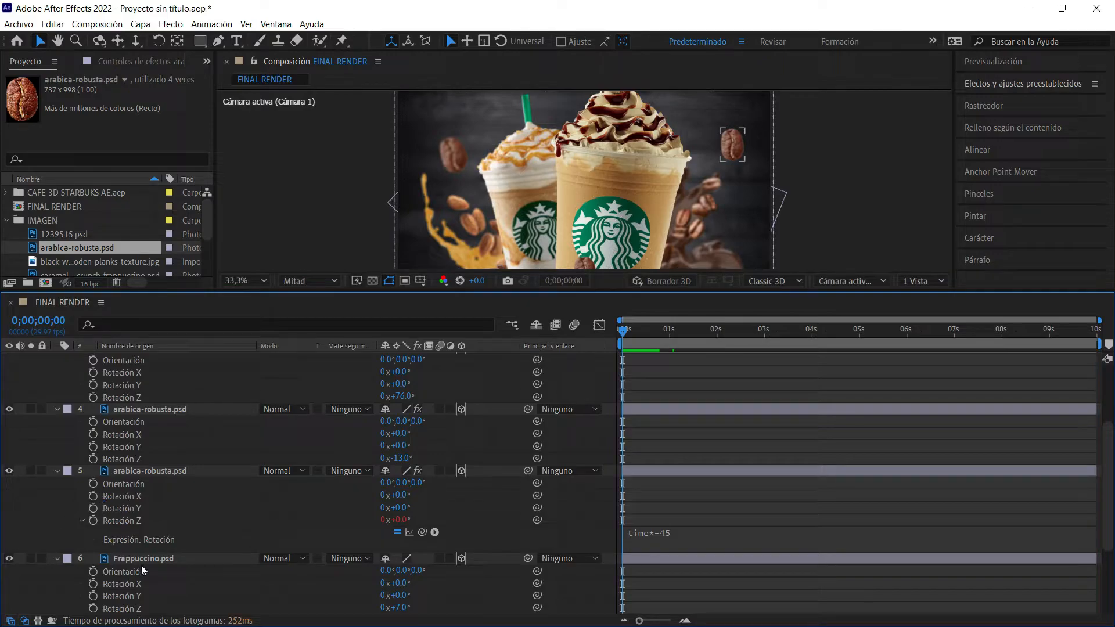
Step: Try replacing layer 5's rotation expression with Rotación Z keyframes, from the current angle at the start to three added turns at 0;00;09;29
click(681, 537)
key(BackSpace)
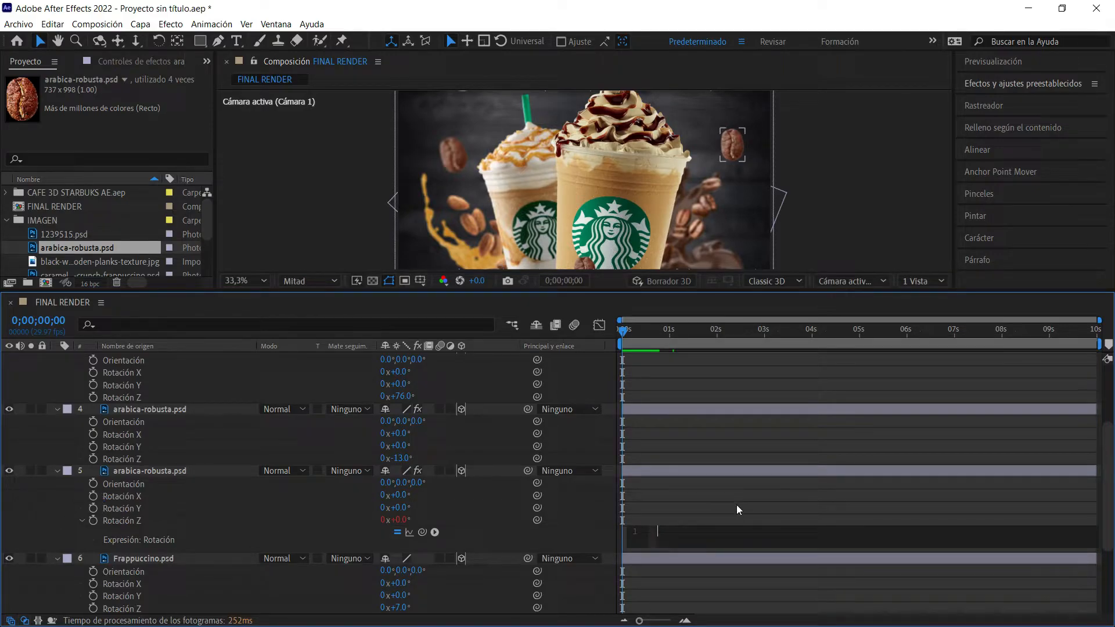
click(220, 452)
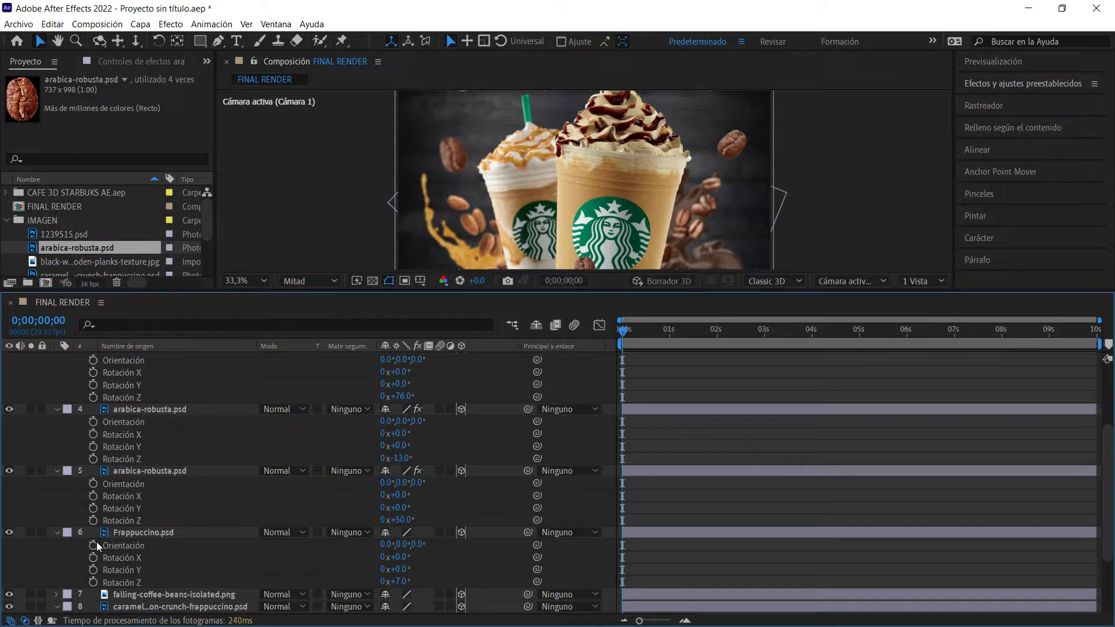
click(93, 521)
drag(630, 334, 1097, 335)
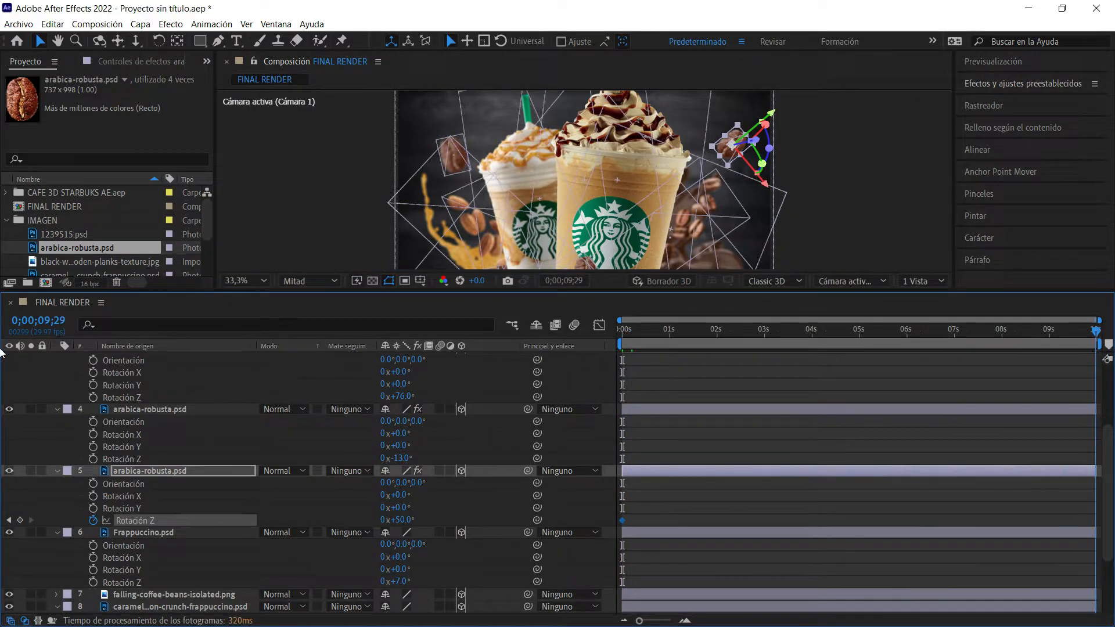
click(384, 520)
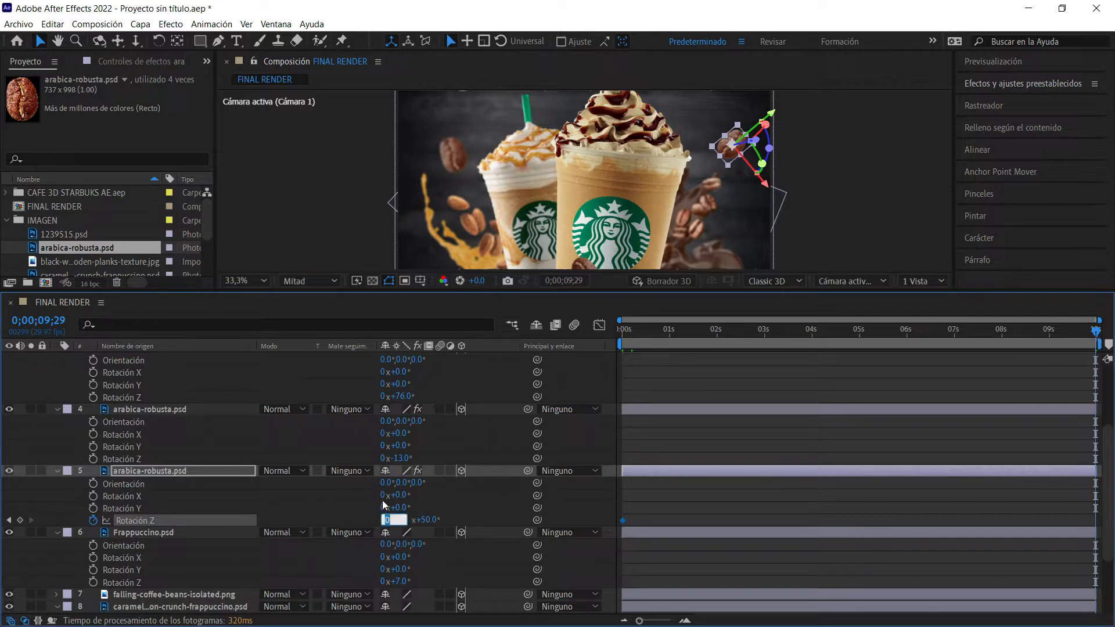
text(3)
click(827, 396)
Step: Preview the keyframed bean rotation from the start, and undo the keyframes to restore layer 5's rotation expression
drag(668, 328, 587, 322)
key(space)
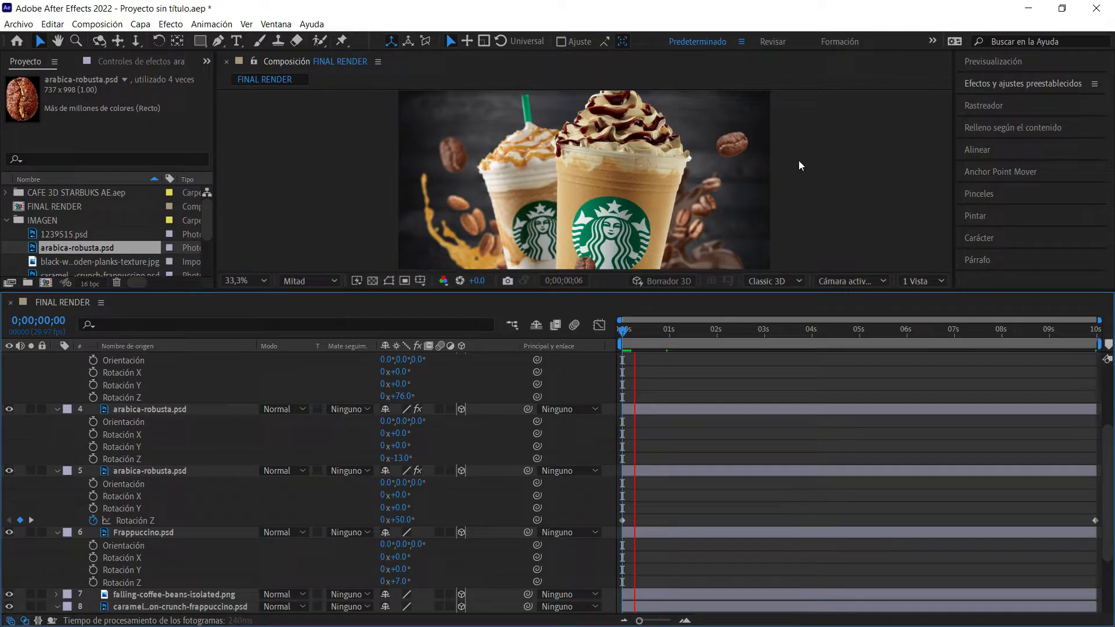
key(space)
key(ctrl+z)
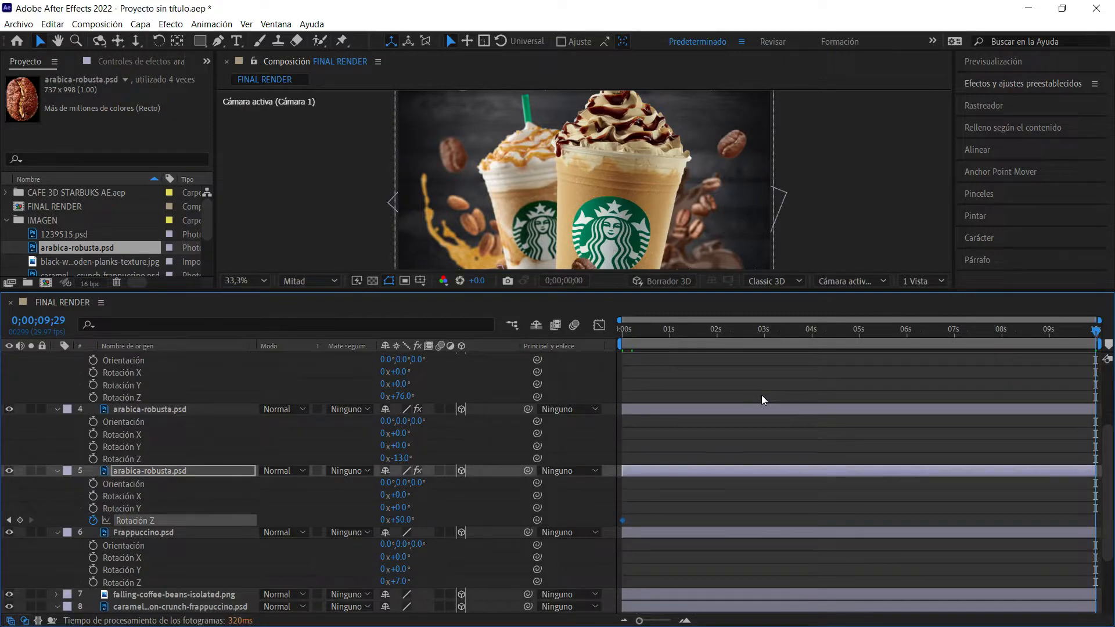
key(ctrl+z)
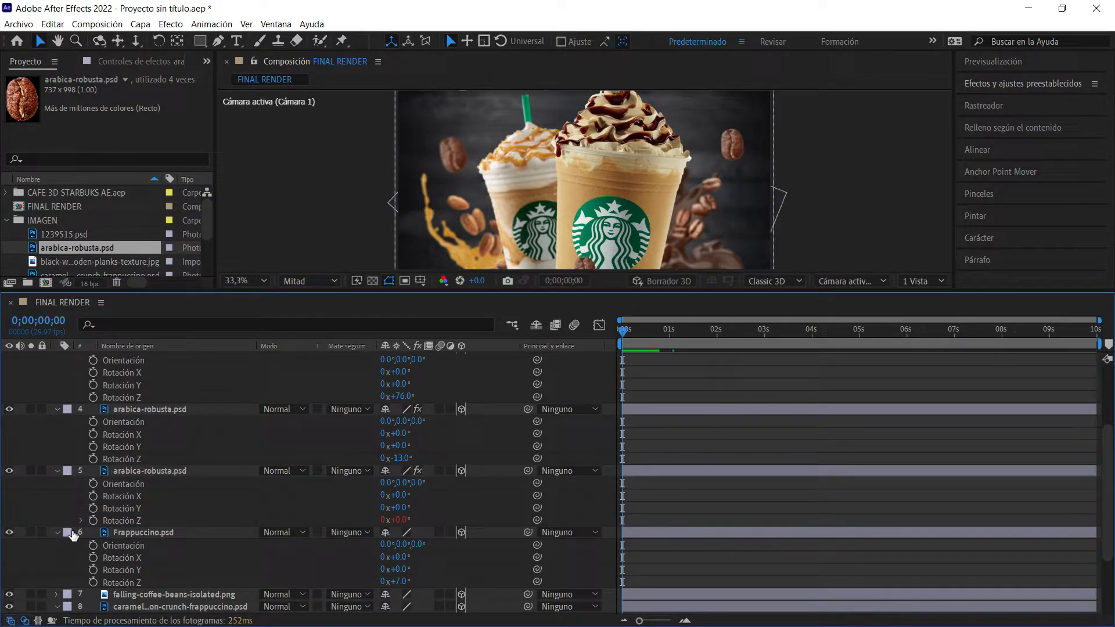
Step: Copy layer 5's Rotación Z expression into the arabica-robusta.psd bean on layer 4 and change it to time*25
click(79, 520)
click(699, 530)
key(ctrl+c)
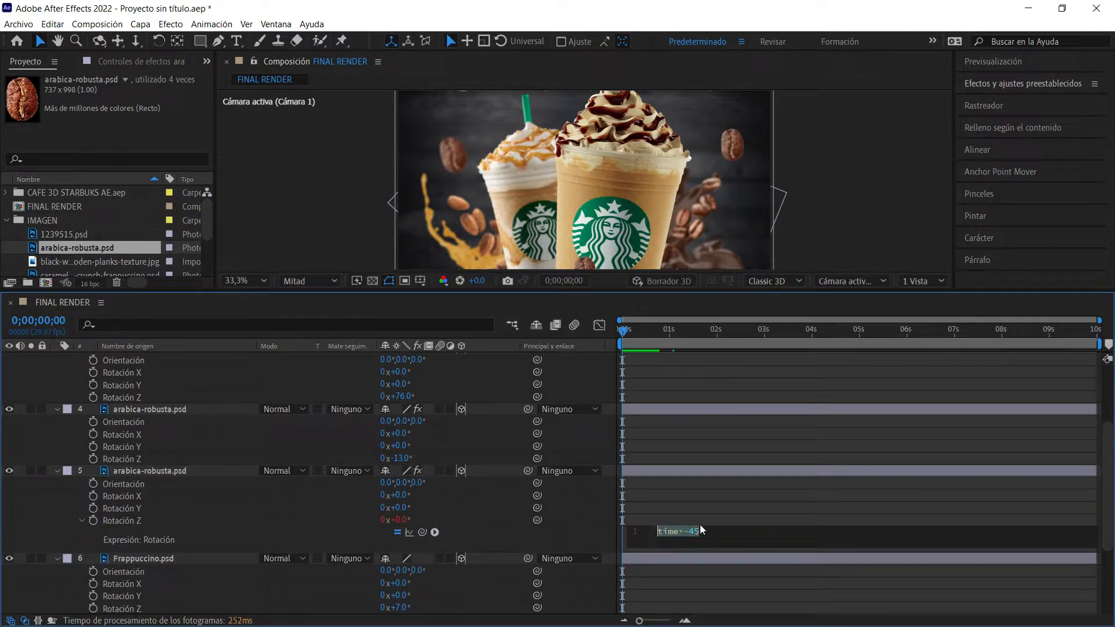
click(331, 444)
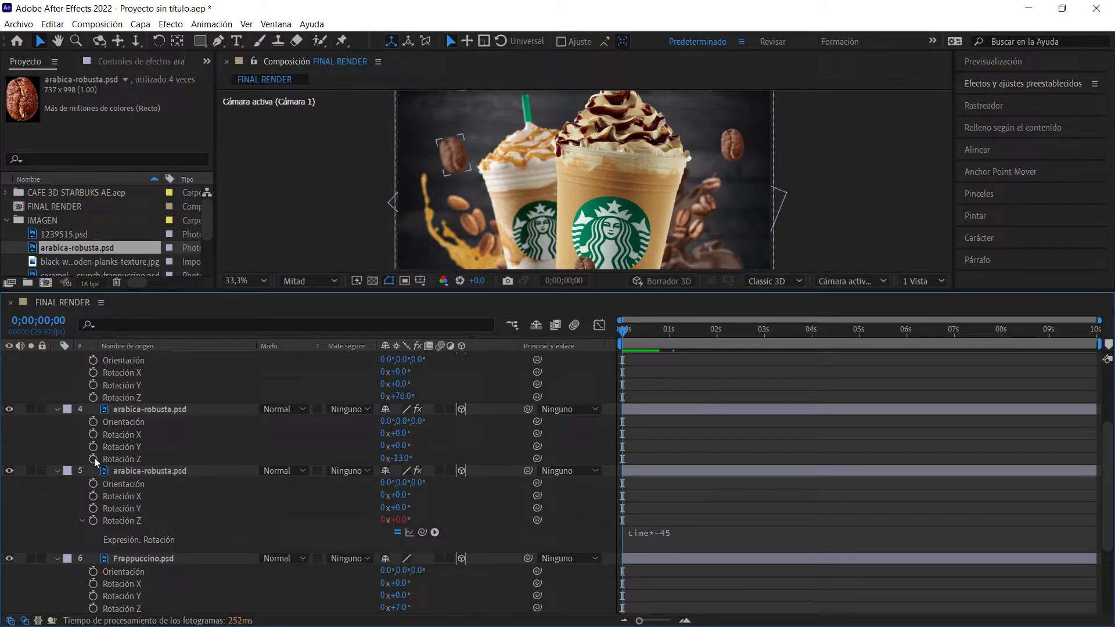
click(455, 155)
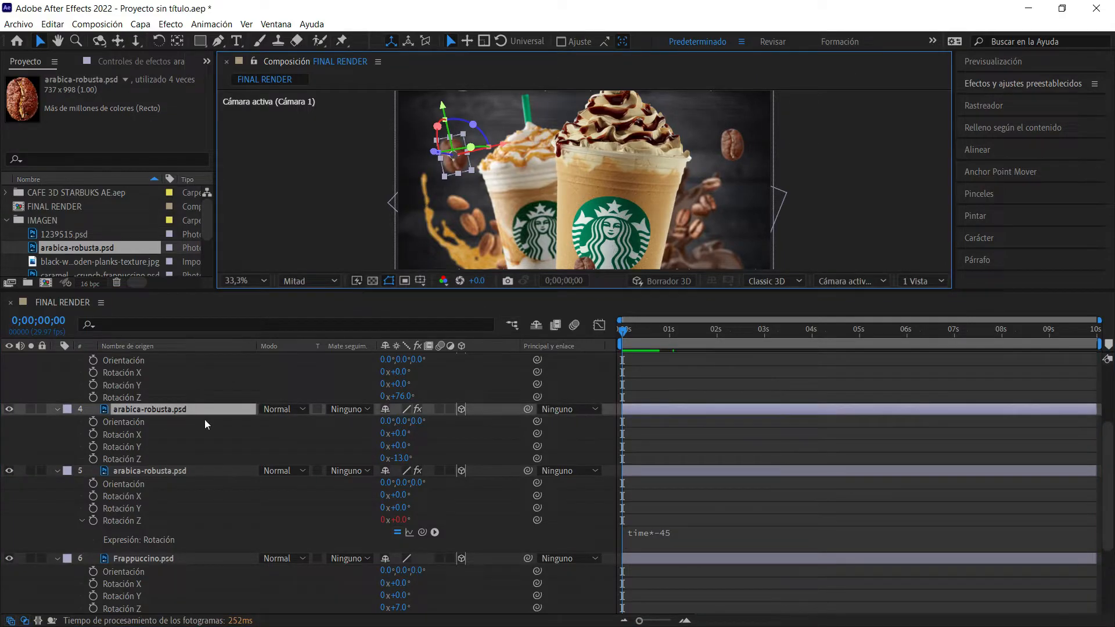
alt+click(93, 458)
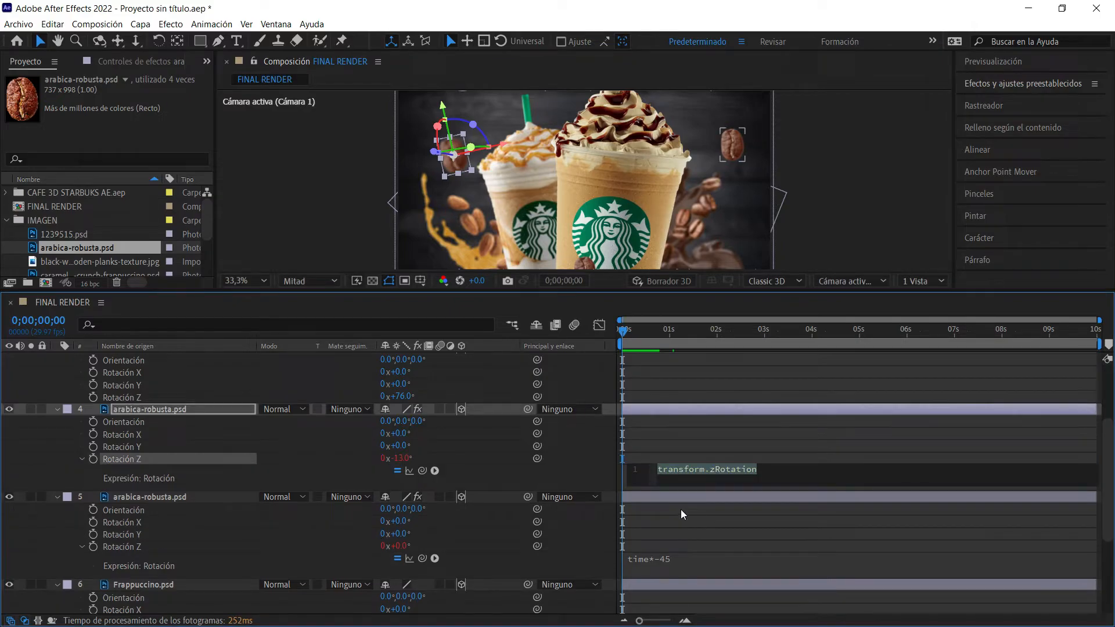
key(ctrl+v)
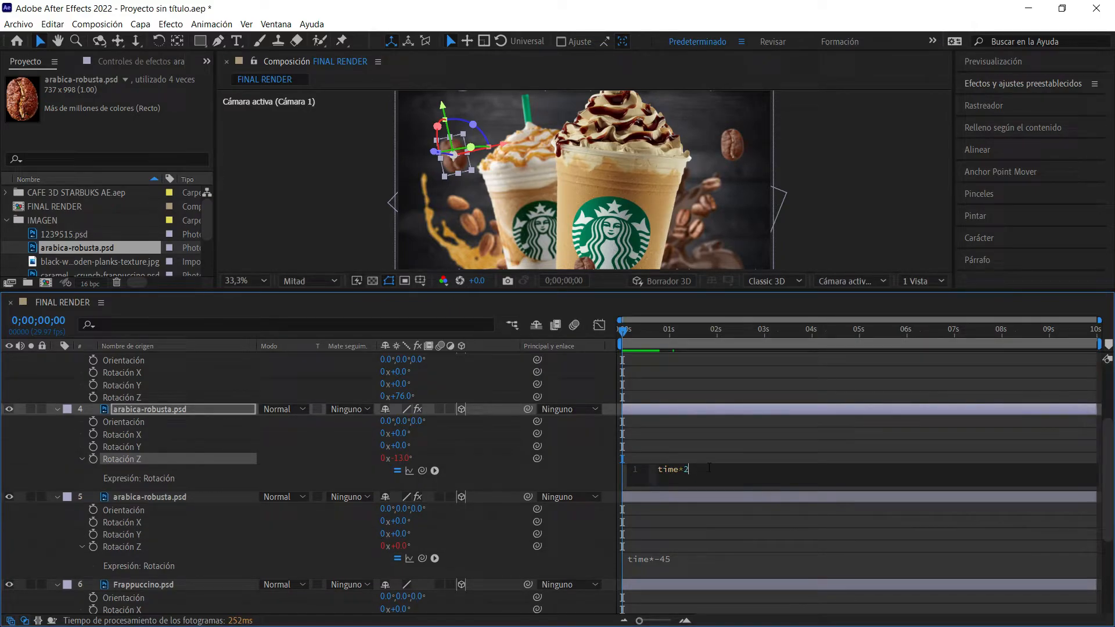
click(709, 455)
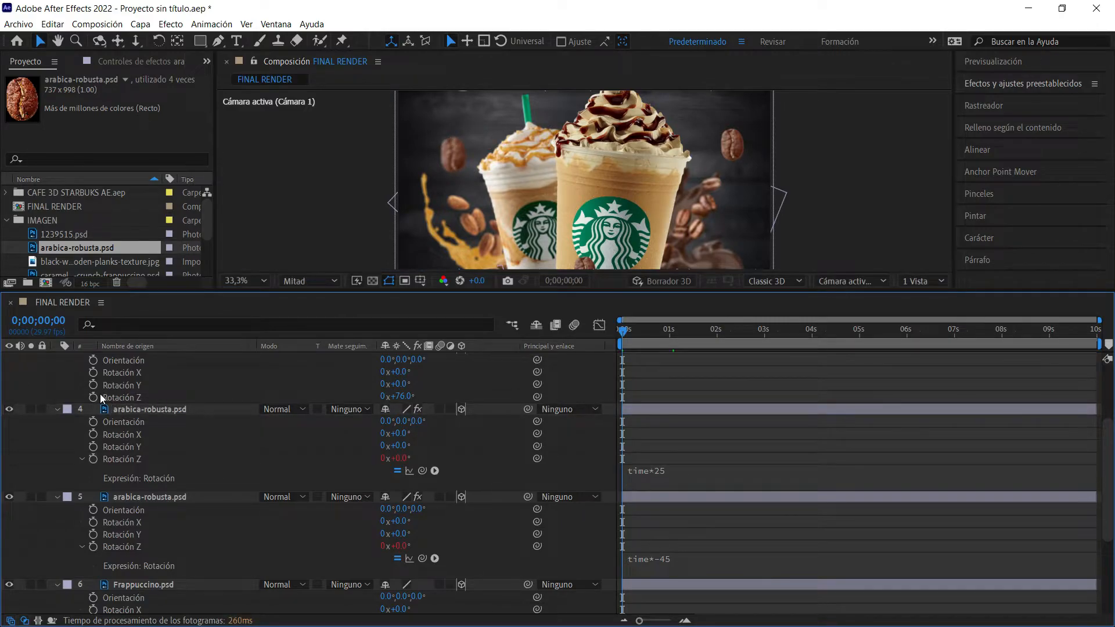
Step: Add the expression time*-38 to Rotación Z of the arabica-robusta.psd bean on layer 3
scroll(100, 393, up, 3)
click(145, 388)
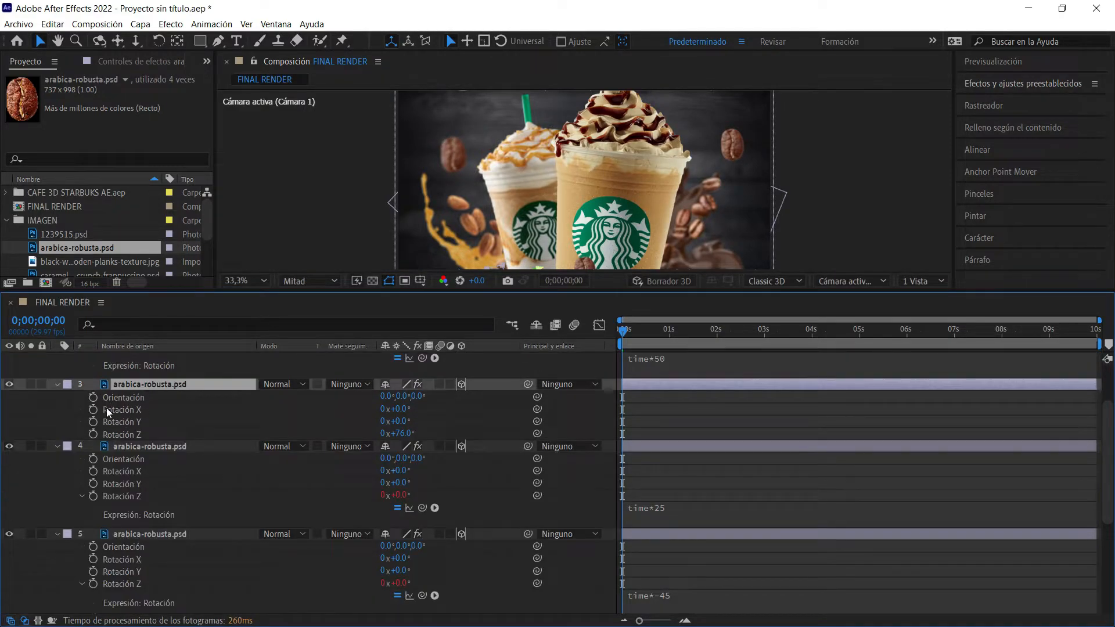
alt+click(93, 434)
text(time*-45)
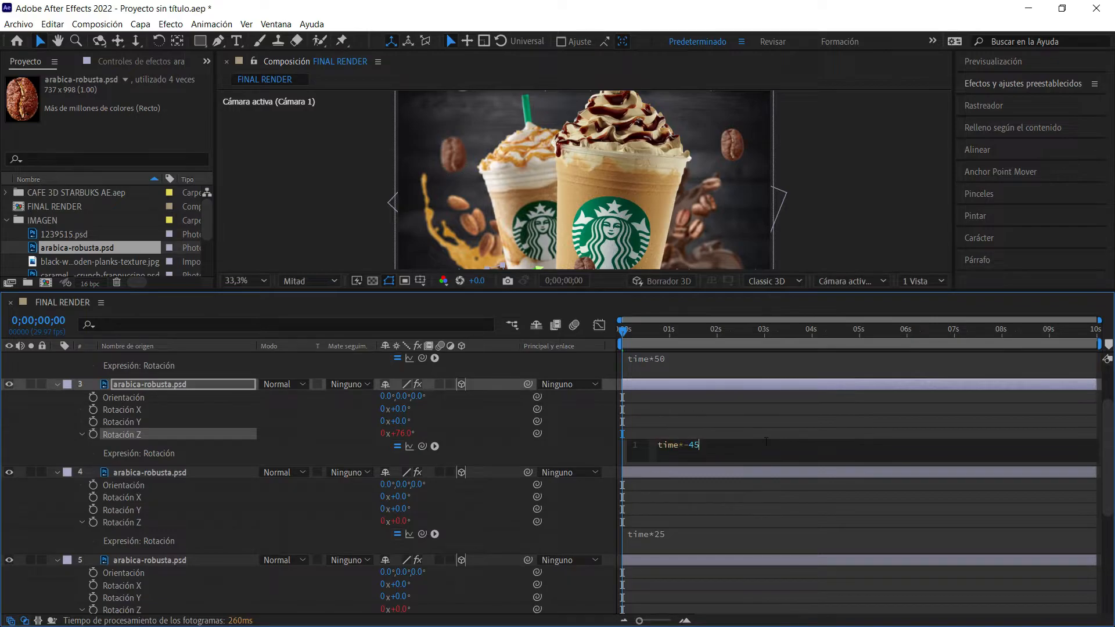
key(BackSpace)
key(BackSpace)
key(BackSpace)
text(38)
key(Left)
key(Left)
text(-)
key(End)
click(752, 413)
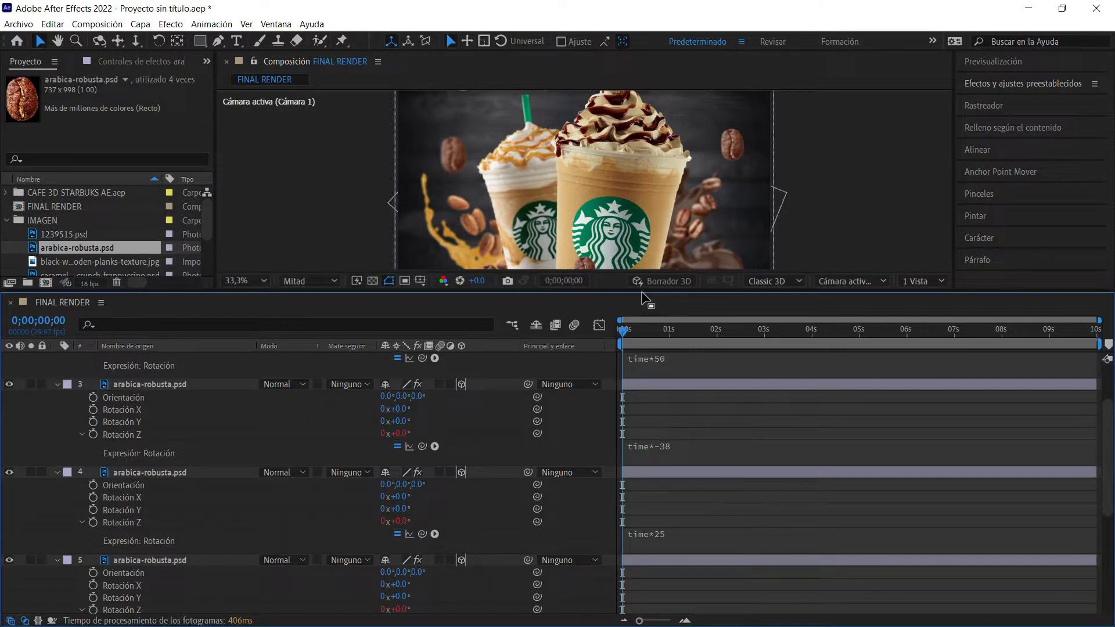
Step: Preview the rotation of all four beans in an enlarged composition view and stop at 0;00;00;22
drag(644, 293, 649, 377)
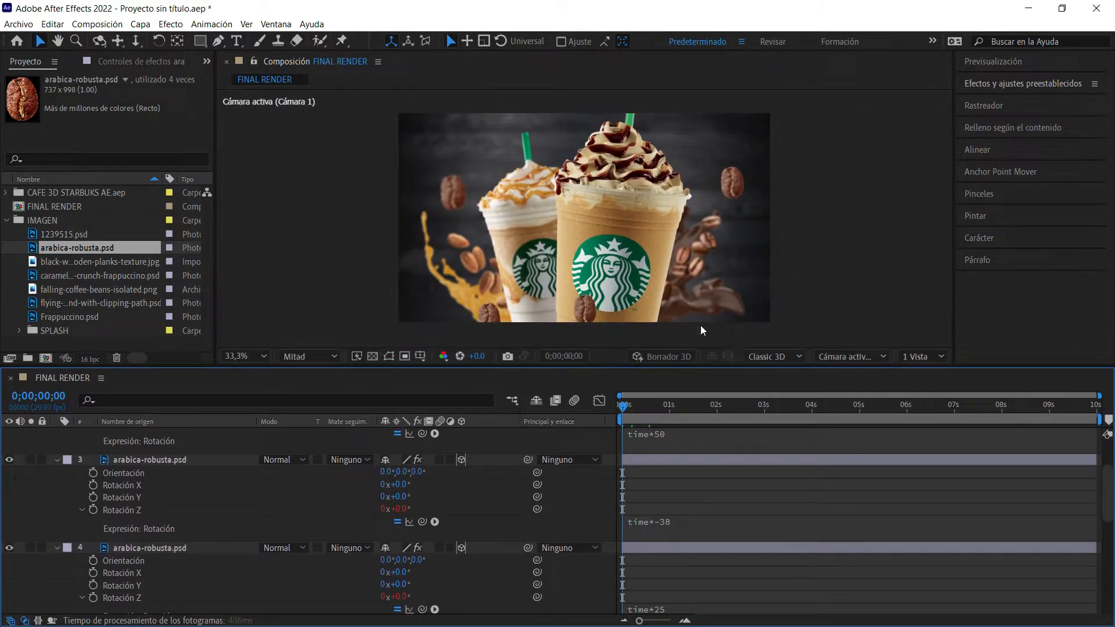
key(space)
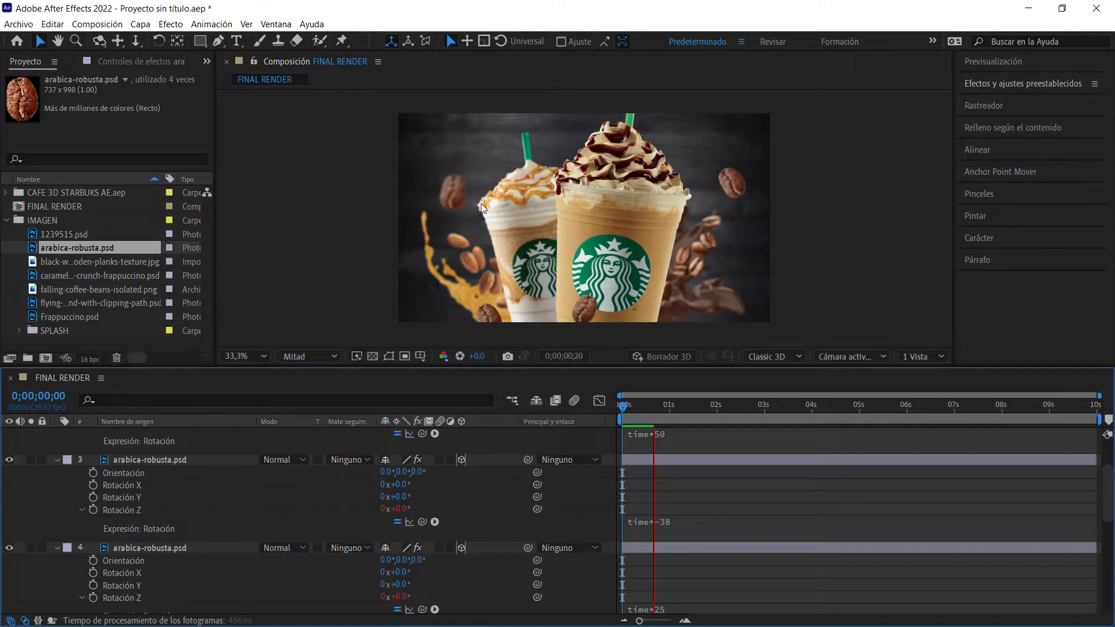
key(space)
click(844, 190)
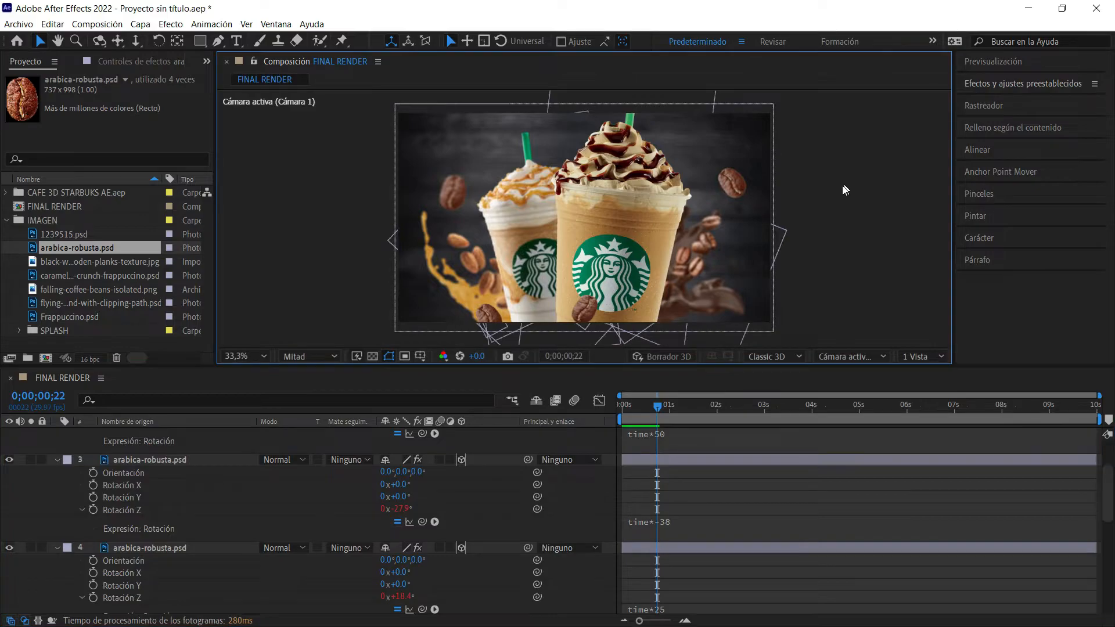
Step: Slightly rotate the flying beans layer beside the caramel cup with its 3D rotation handle
click(715, 231)
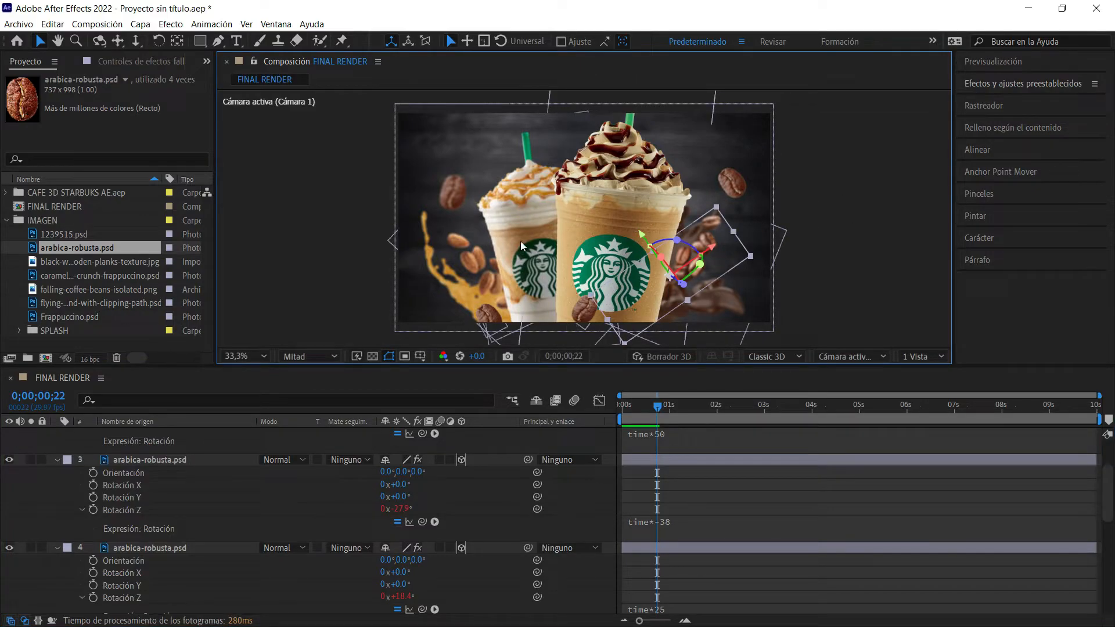
click(464, 243)
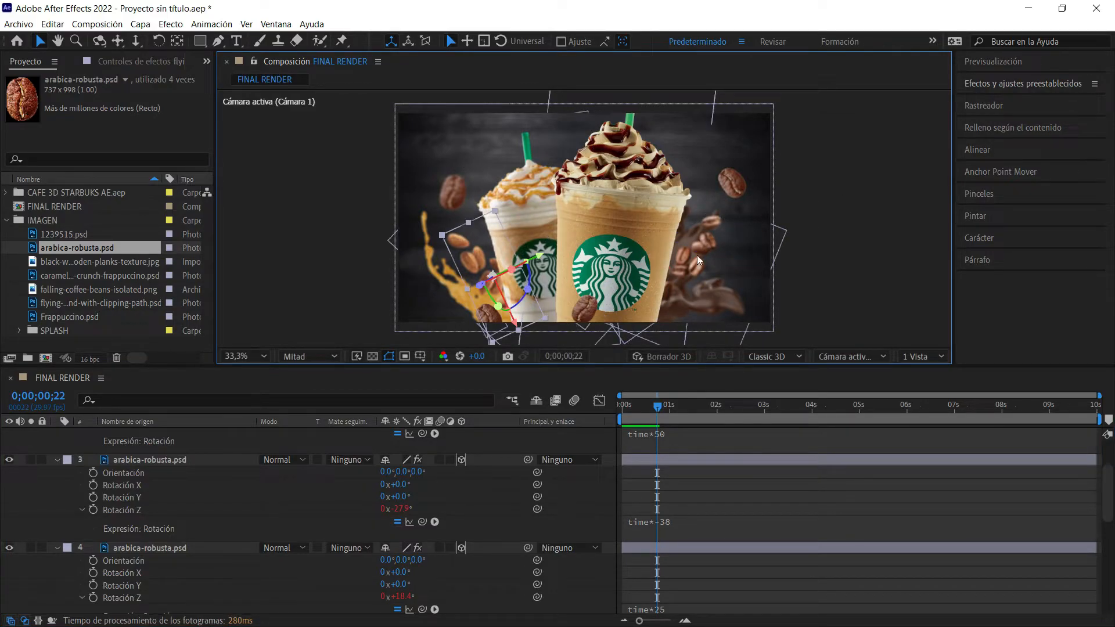
drag(518, 302, 515, 295)
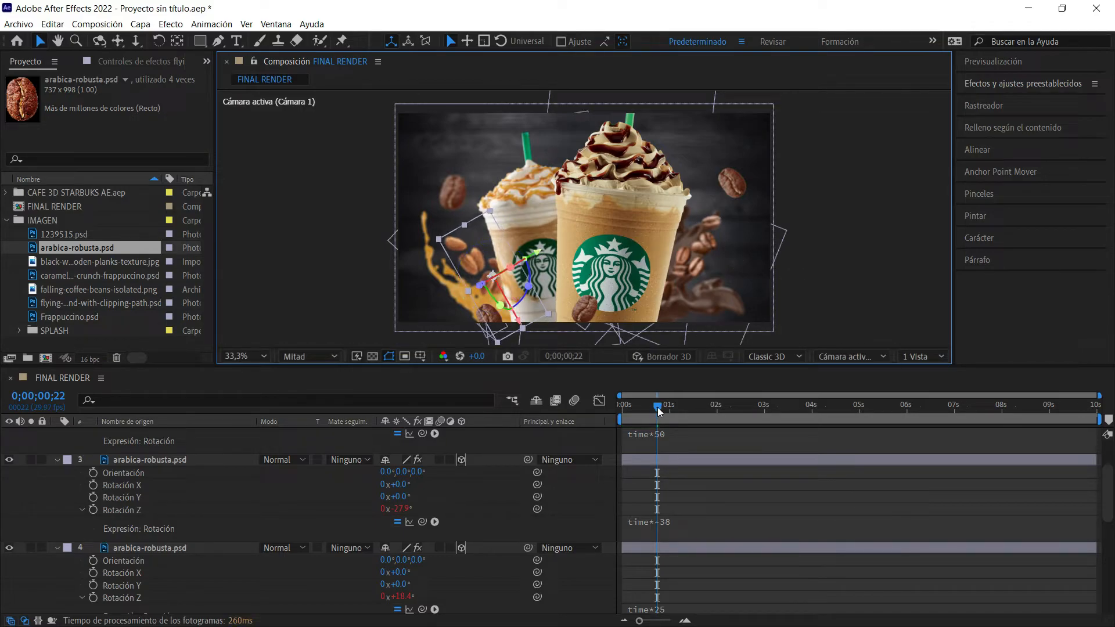
Step: Return to 0;00;00;00 and collapse the displayed properties of all layers
drag(633, 411, 619, 412)
scroll(60, 476, down, 5)
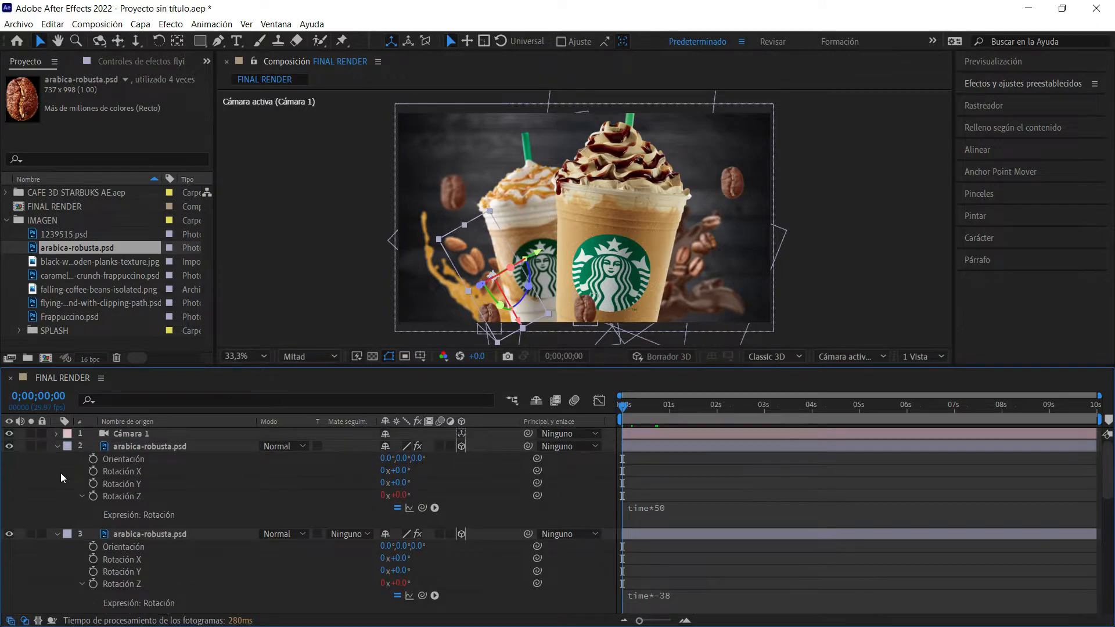
click(821, 287)
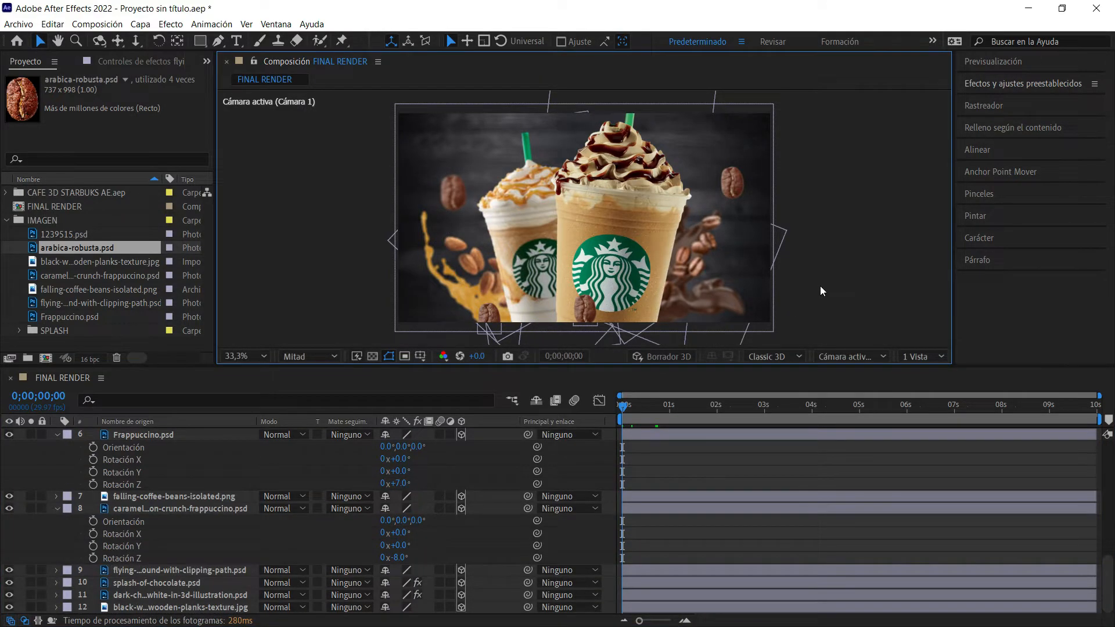
key(s)
key(s)
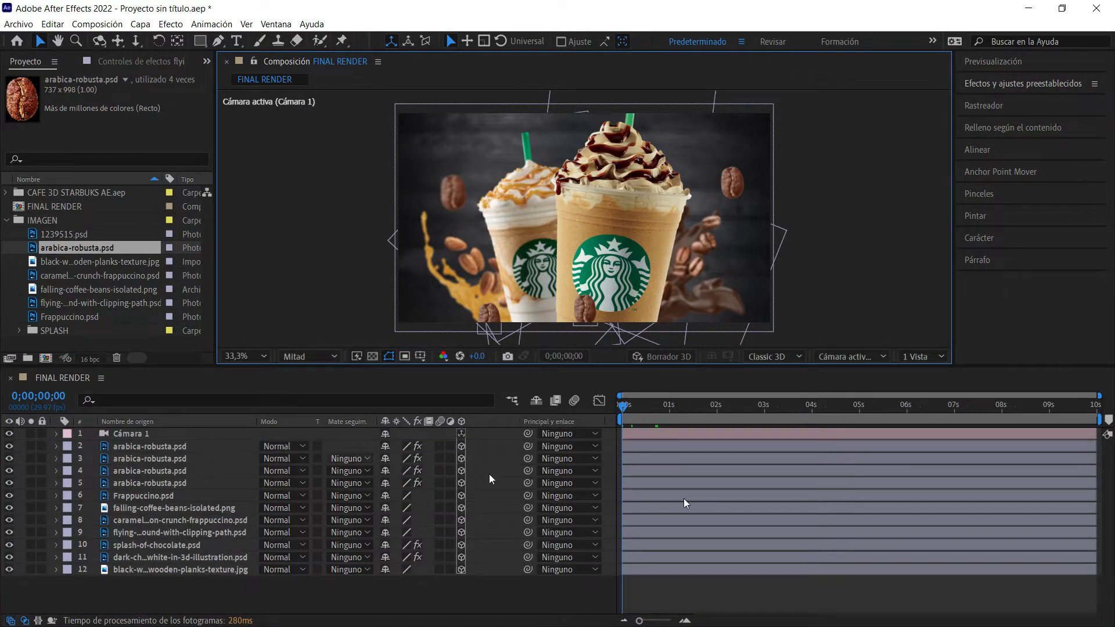
Step: Separate the Posición dimensions of the falling-coffee-beans-isolated.png layer 7 and the flying beans layer 9
click(717, 248)
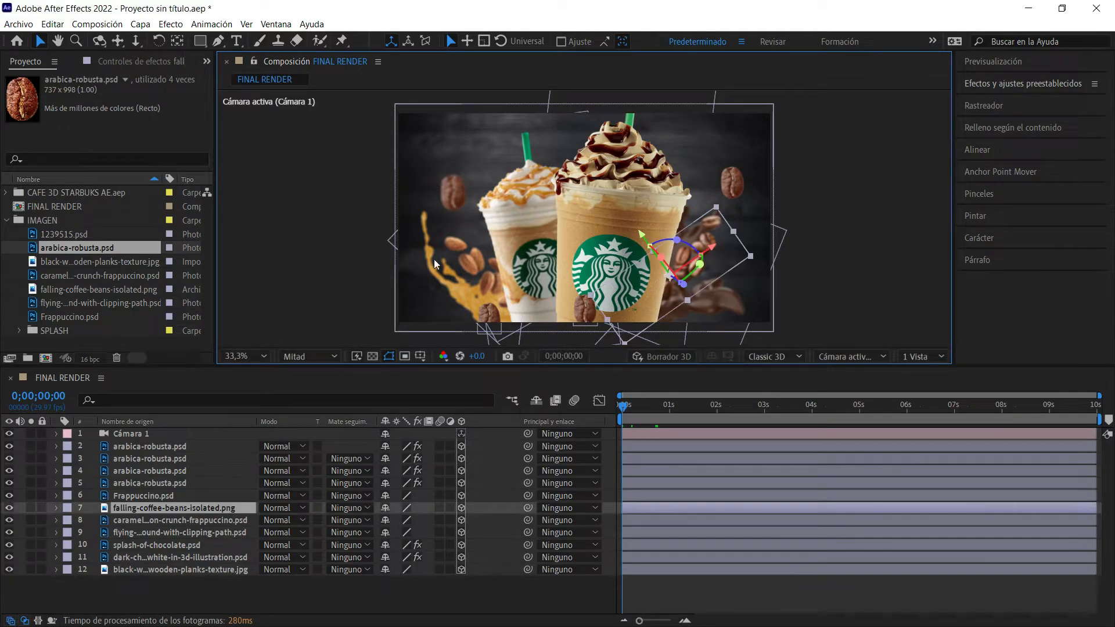
shift+click(458, 242)
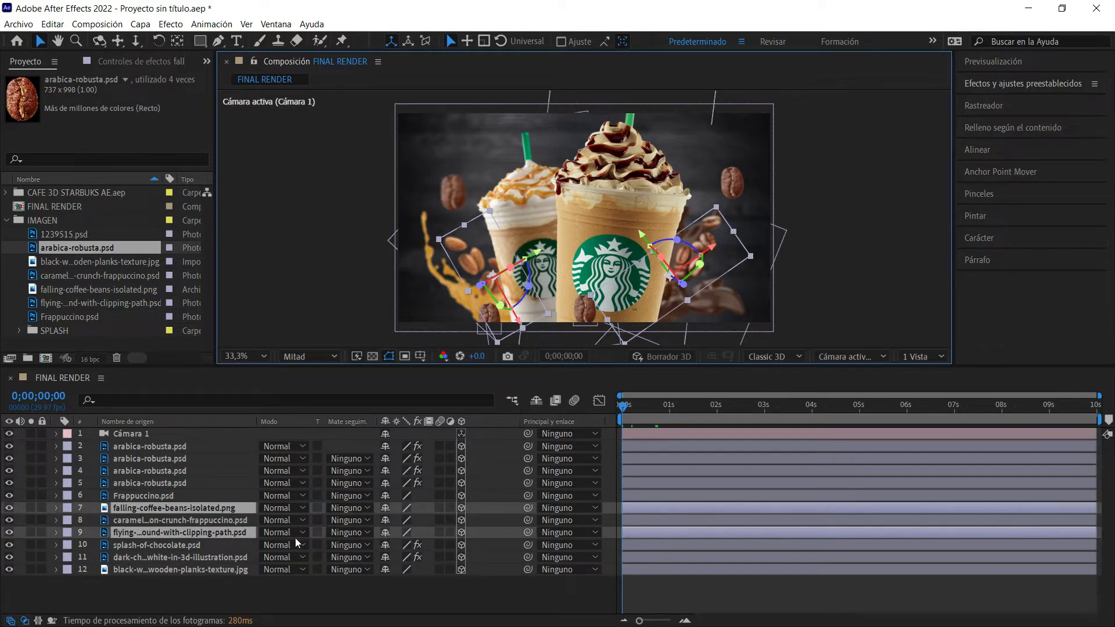
key(p)
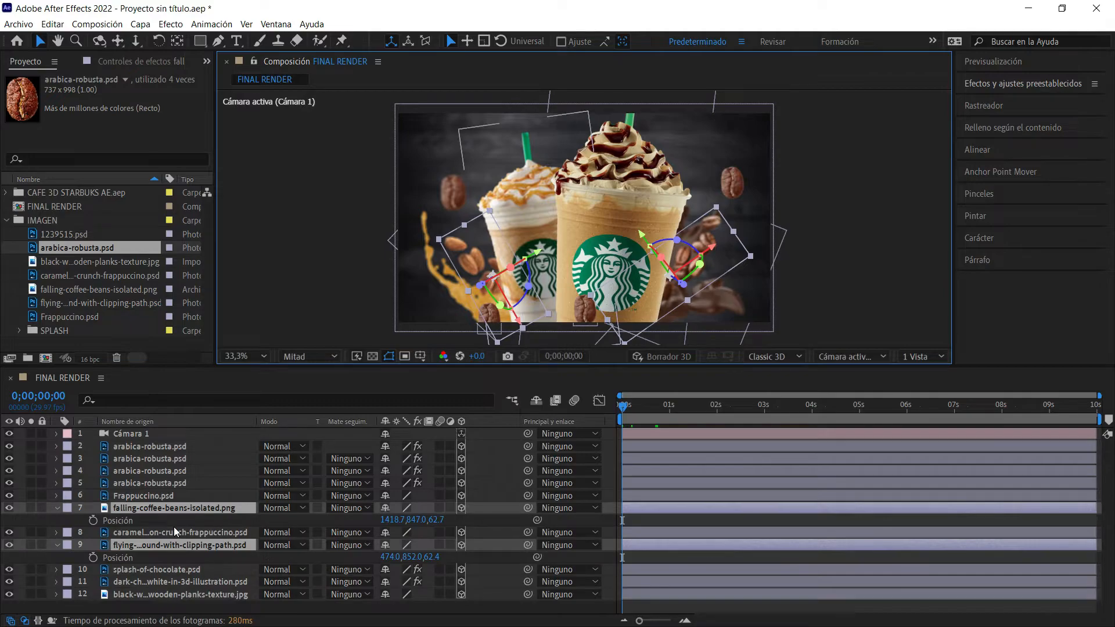
click(173, 521)
shift+click(152, 557)
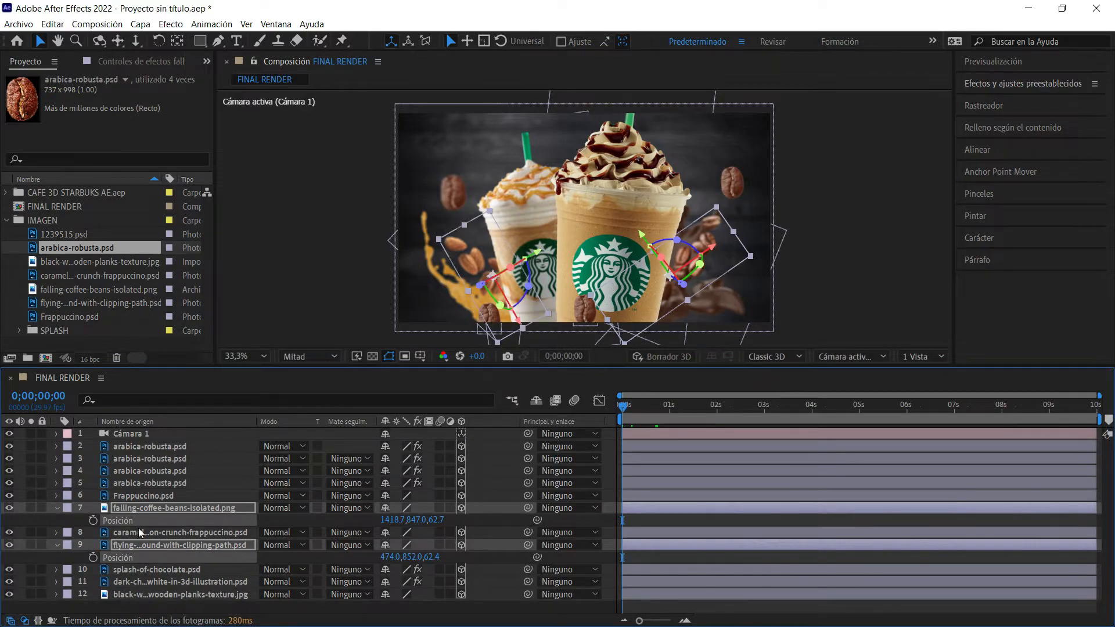
right_click(136, 519)
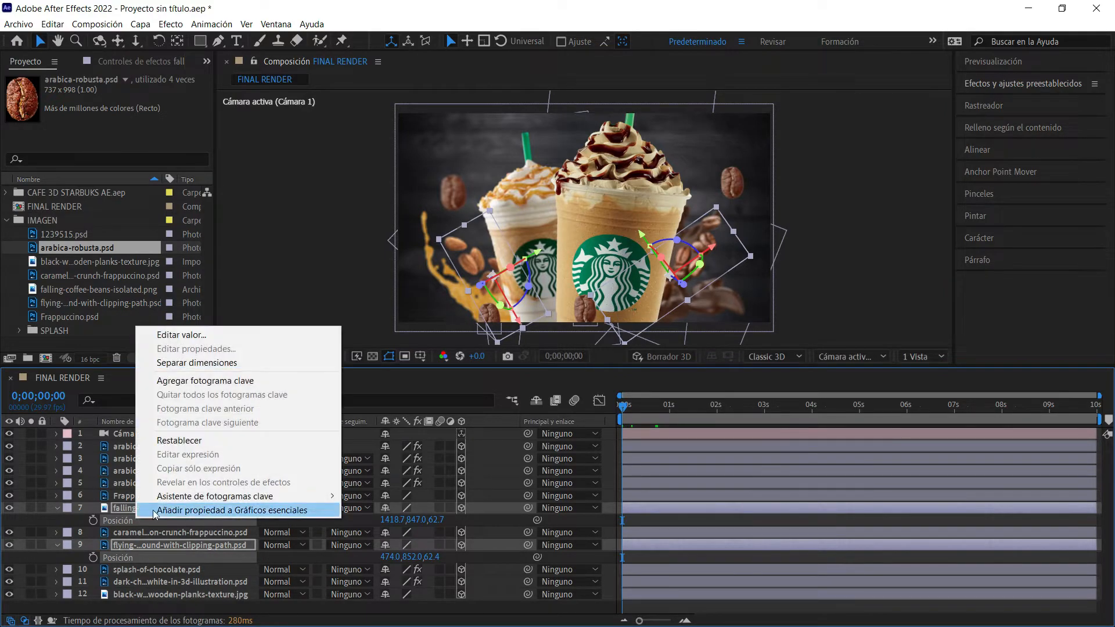
click(210, 365)
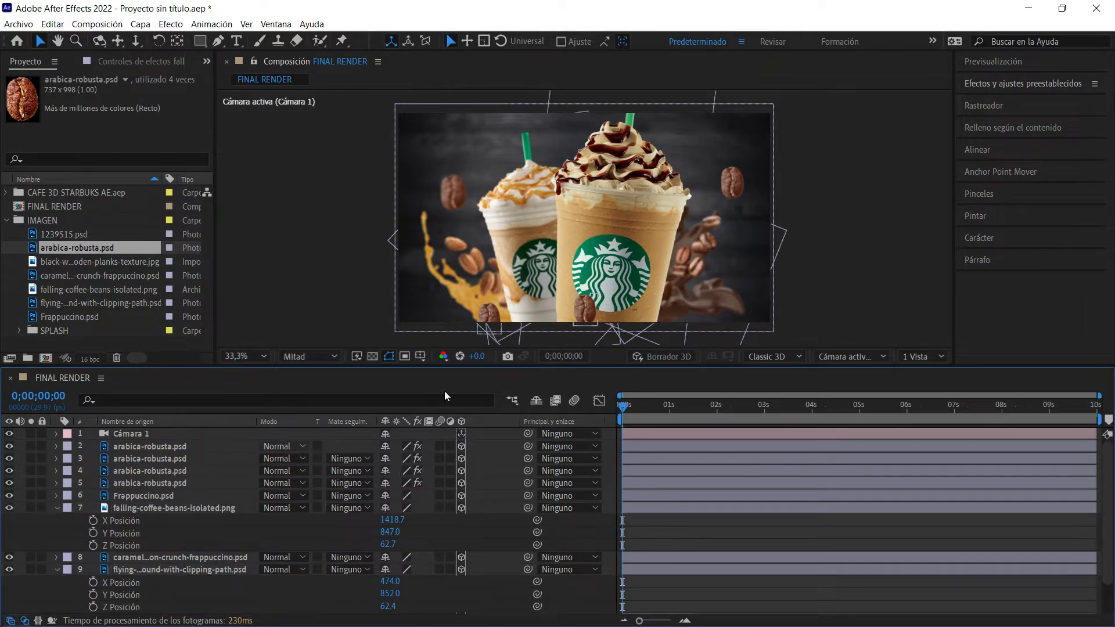
click(708, 255)
drag(709, 255, 652, 344)
key(ctrl+z)
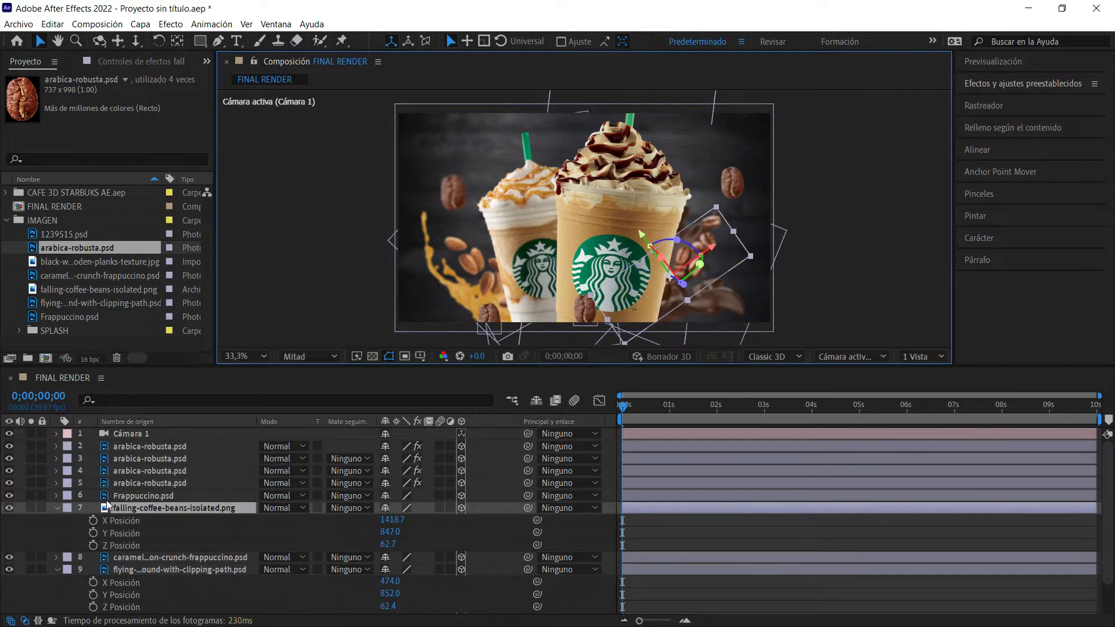
Step: Add X Posición and Y Posición keyframes at 0;00;00;00 to the bean layers 7 and 9
click(93, 520)
click(93, 533)
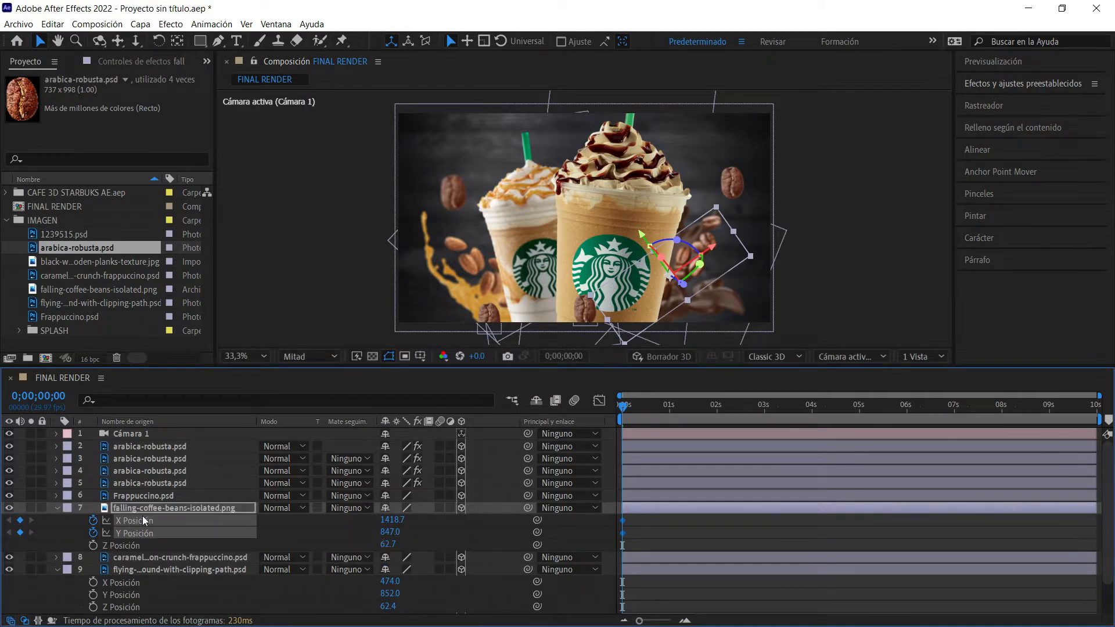
click(468, 249)
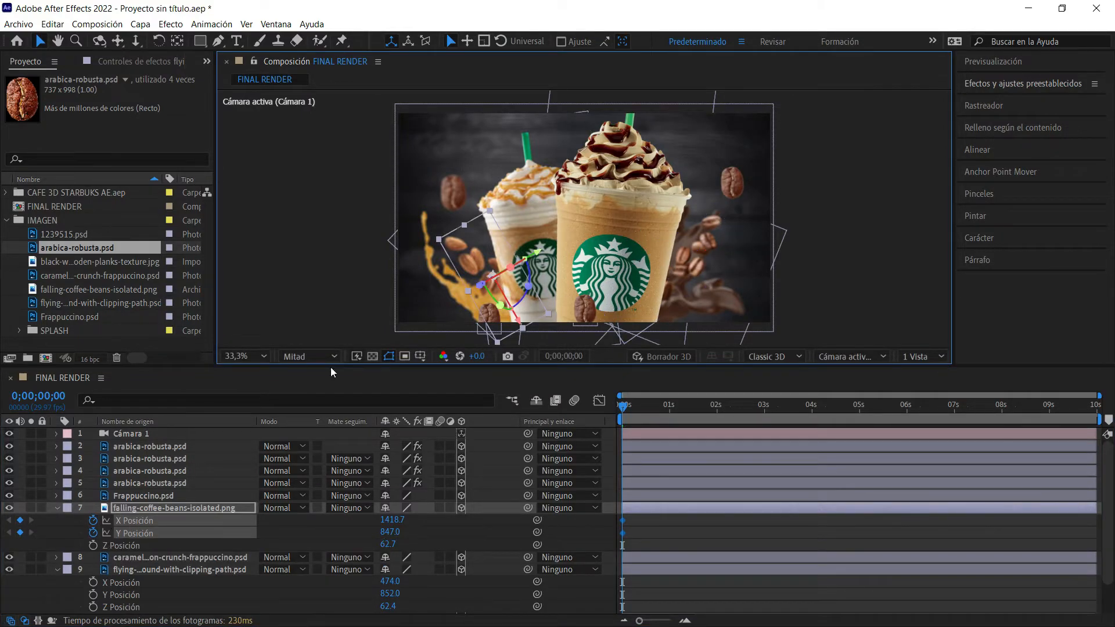
click(93, 582)
click(93, 595)
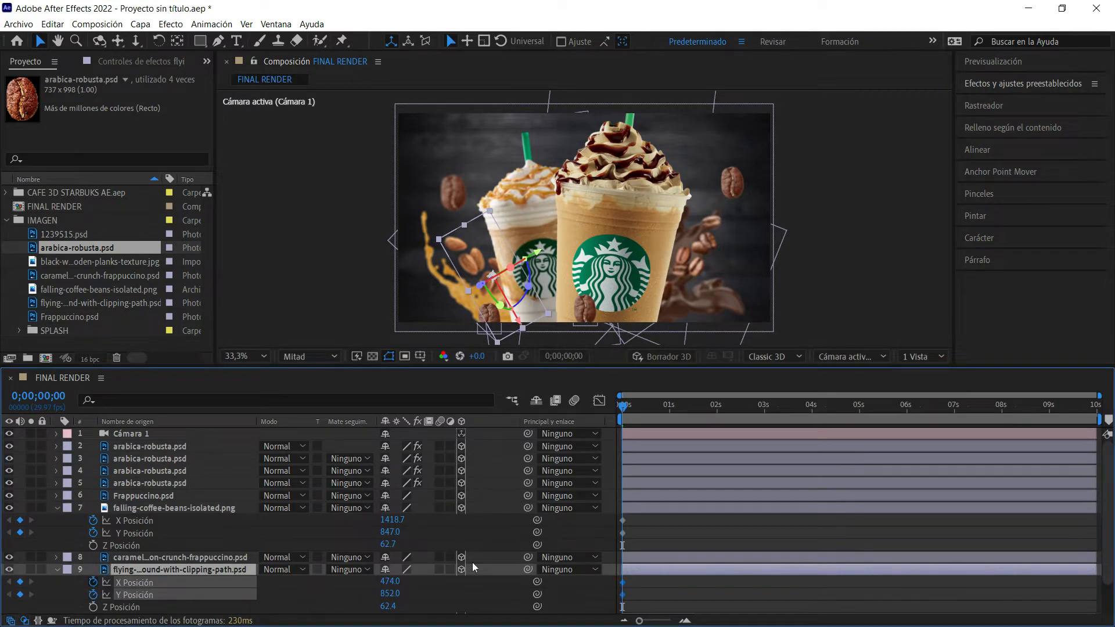
Step: Move the X and Y Posición keyframes of bean layers 7 and 9 to the 3-second mark
drag(637, 514, 608, 601)
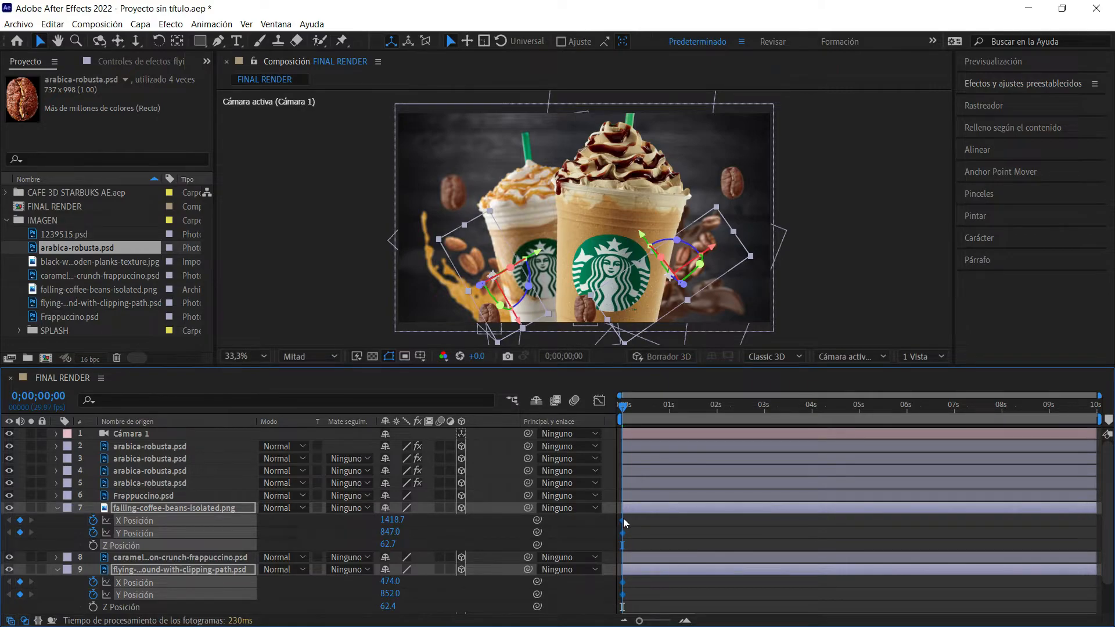
drag(622, 518, 626, 518)
drag(747, 429, 764, 408)
Step: At 0;00;01;00, hide both bean groups behind the cups: layer 7 at X 578.3, Y 1435.5 and layer 9 at X 996.4, Y 1482.9
click(682, 411)
click(669, 413)
click(694, 267)
drag(713, 251, 548, 364)
click(538, 314)
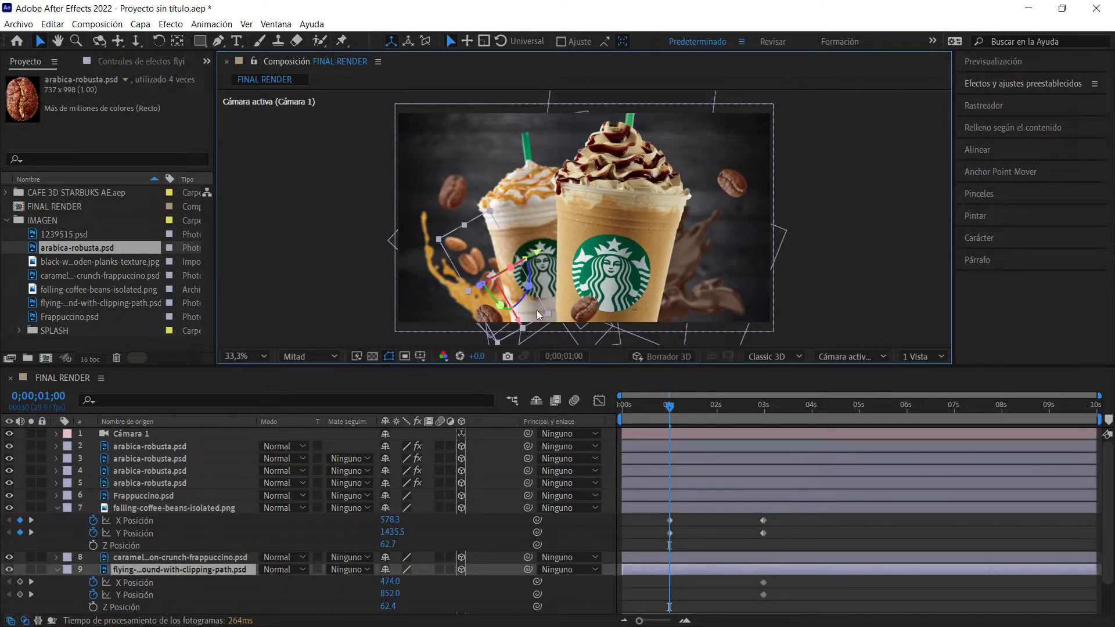
drag(525, 296, 650, 419)
click(820, 252)
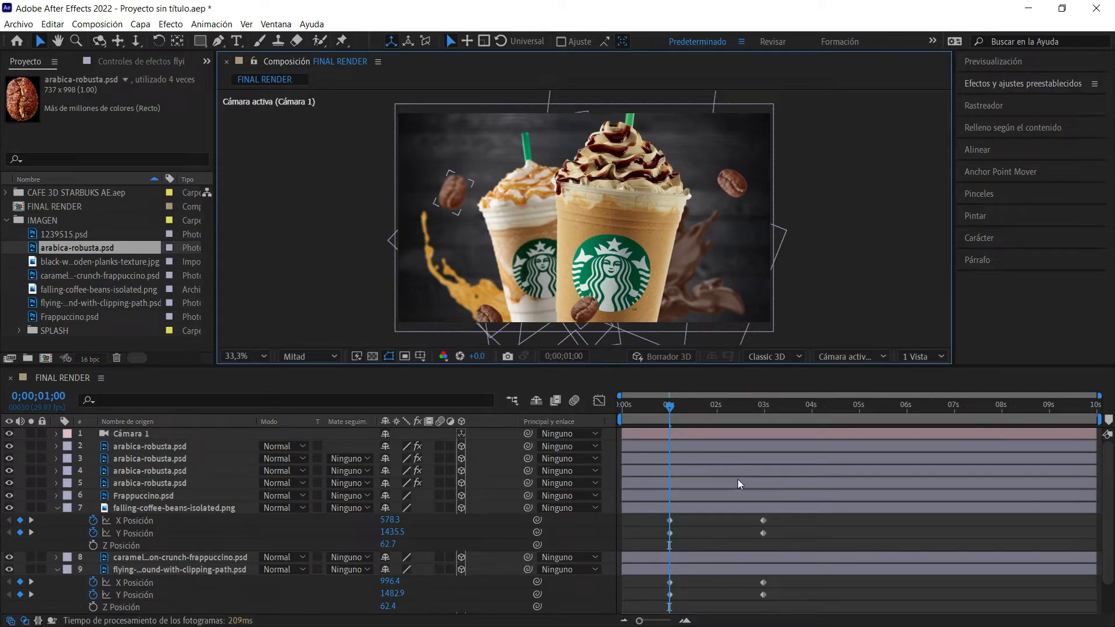
Step: Apply Desaceleración suave to the X and Y Posición keyframes at 3 seconds on bean layers 7 and 9
drag(782, 515, 771, 524)
drag(751, 585, 751, 604)
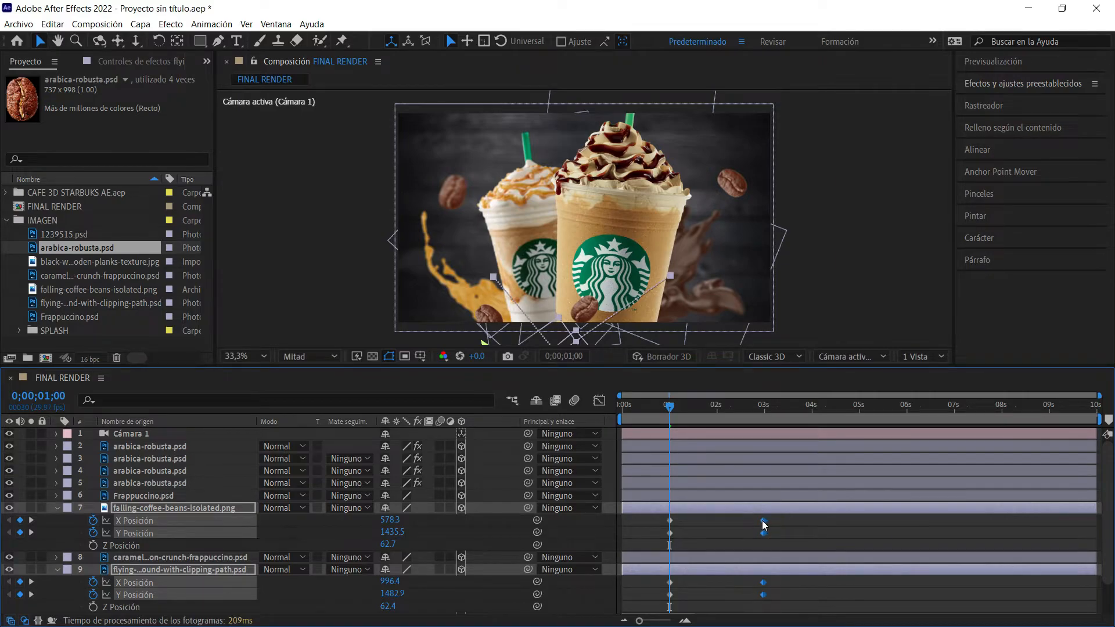
right_click(761, 520)
mouse_move(772, 510)
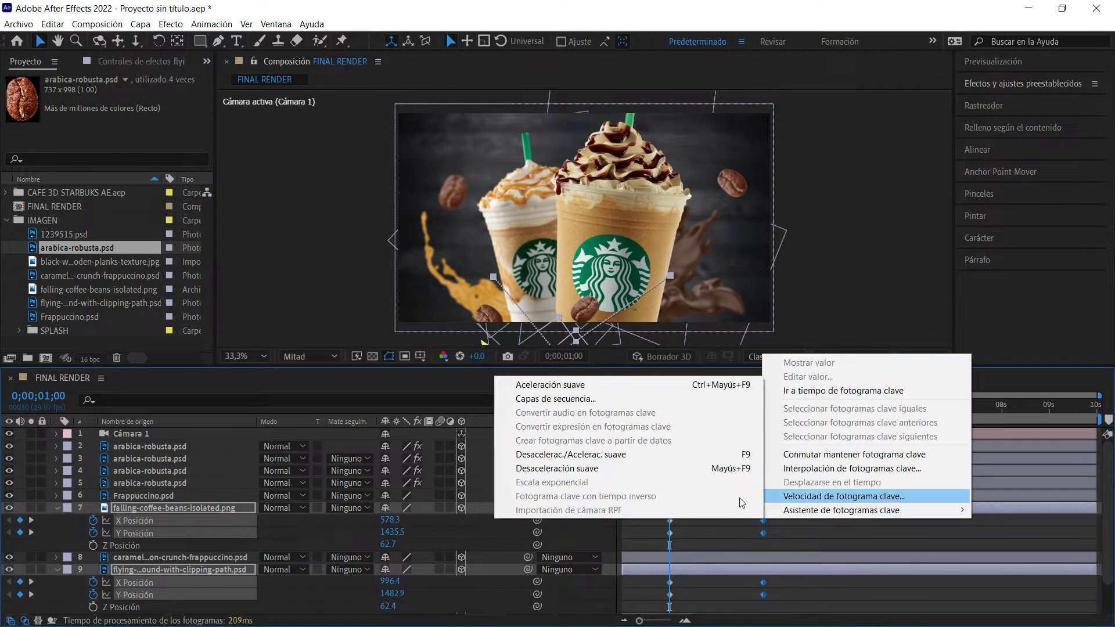
click(604, 462)
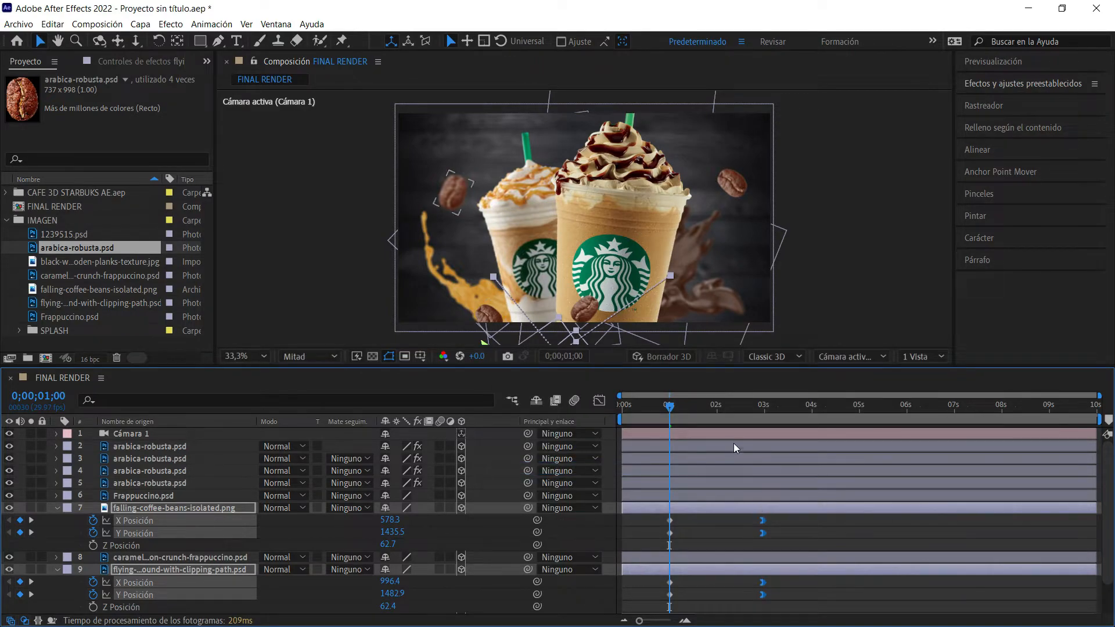
Step: Preview the bean groups' movement from behind the cups and stop at 0;00;03;07
click(594, 406)
click(593, 405)
click(706, 524)
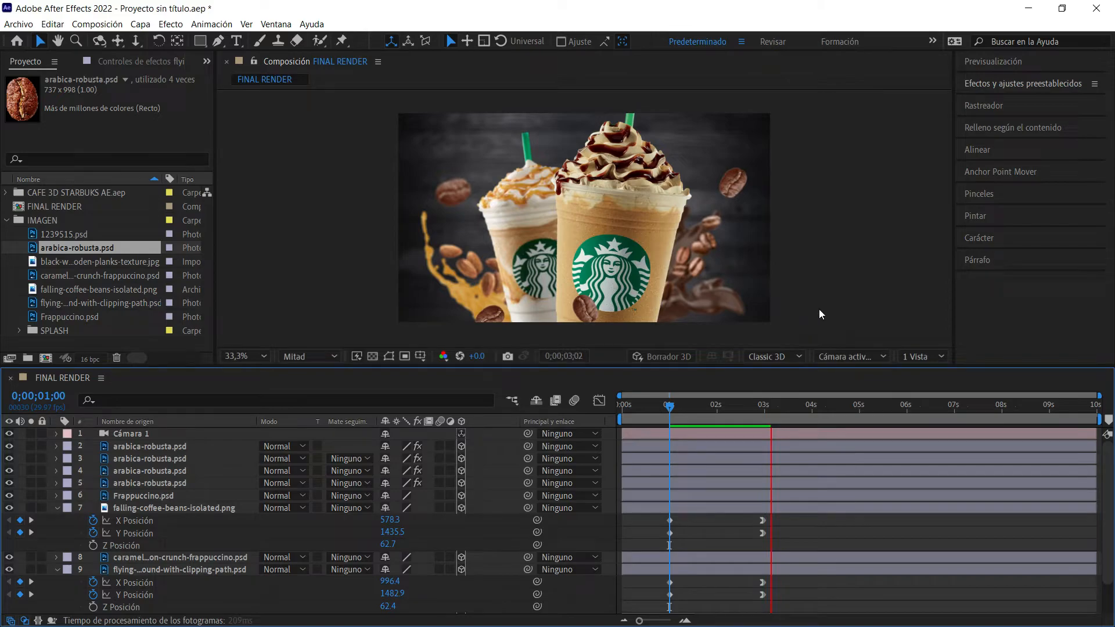
click(846, 237)
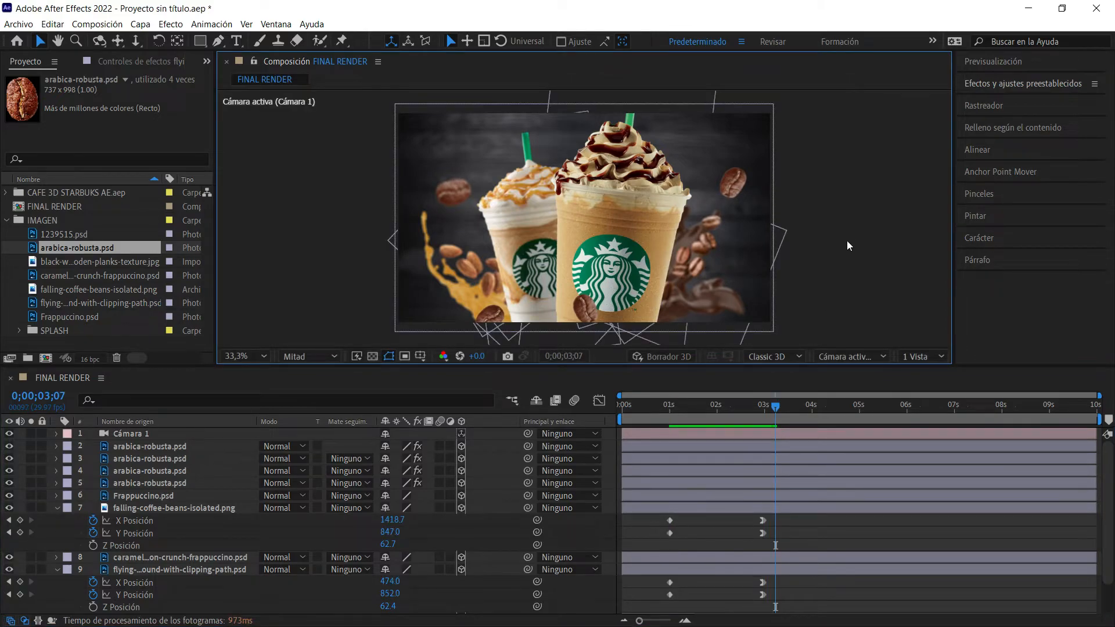
click(640, 170)
click(493, 181)
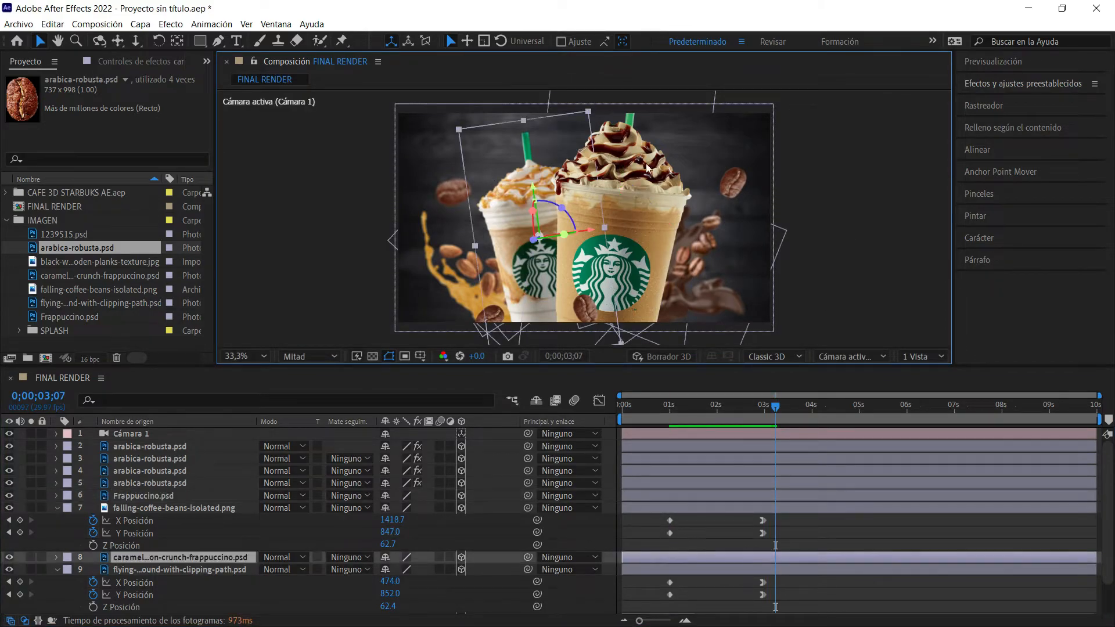
click(739, 166)
click(618, 153)
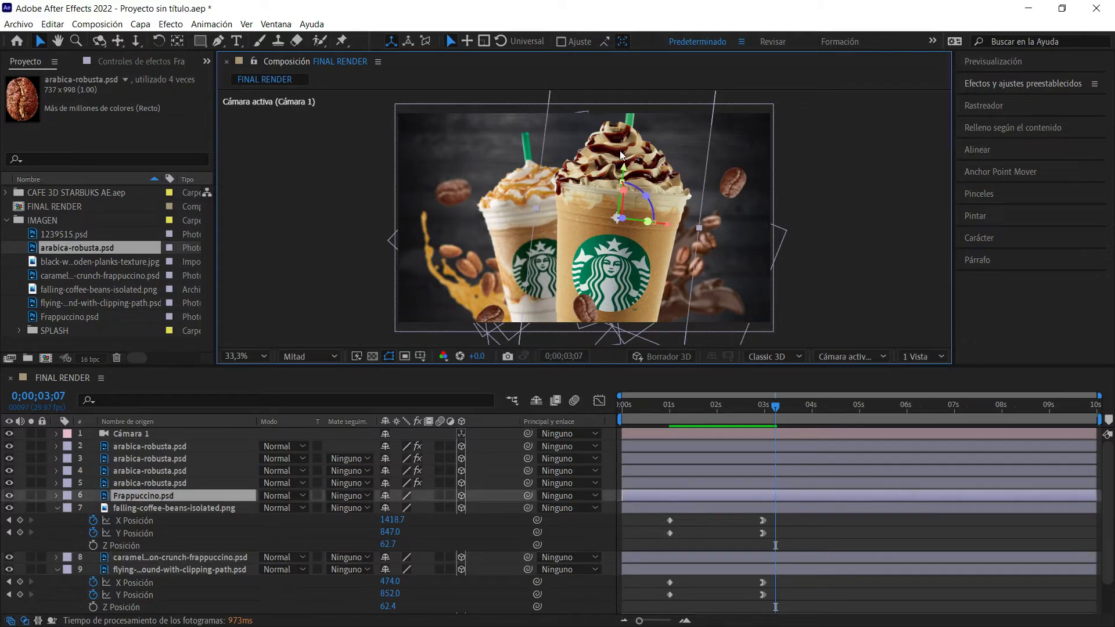
shift+click(510, 169)
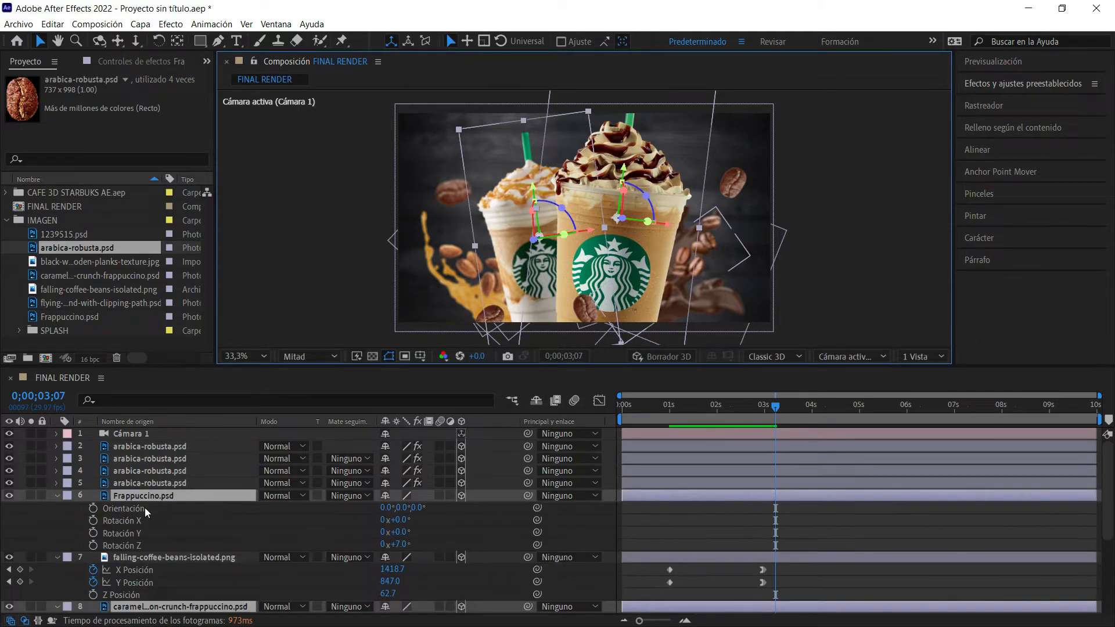
Step: Deselect the cups and collapse the open properties of every layer
click(54, 524)
key(r)
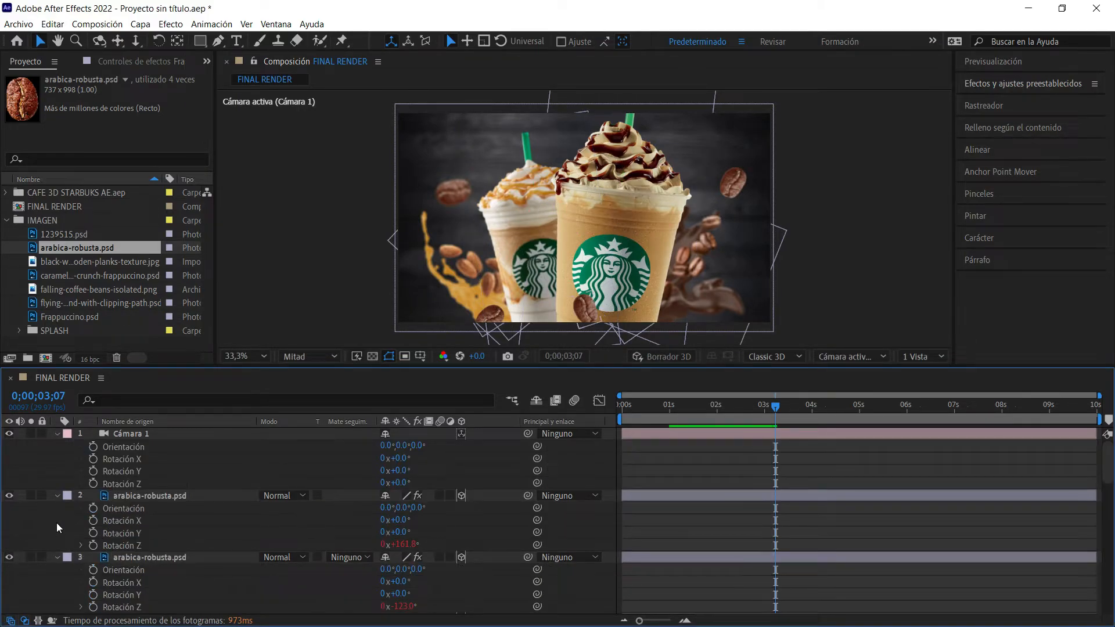
key(r)
click(705, 207)
click(724, 141)
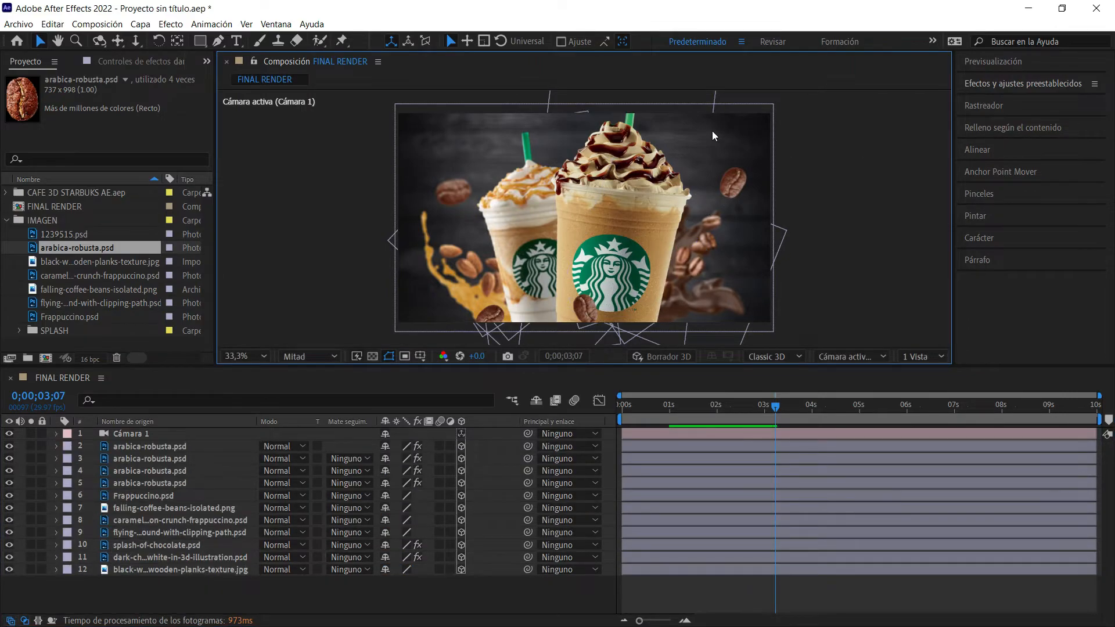
Step: Add Rotación Z keyframes at 0;00;03;00 to both cups, Frappuccino.psd on layer 6 and the caramel frappuccino on layer 8
click(622, 139)
shift+click(511, 185)
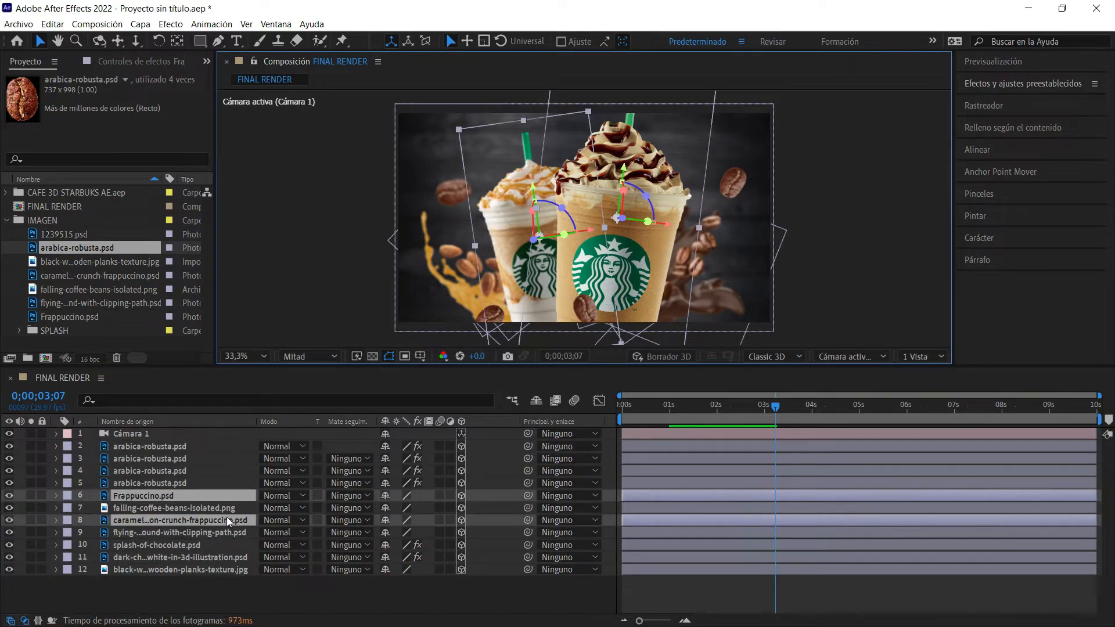
key(r)
scroll(116, 518, down, 2)
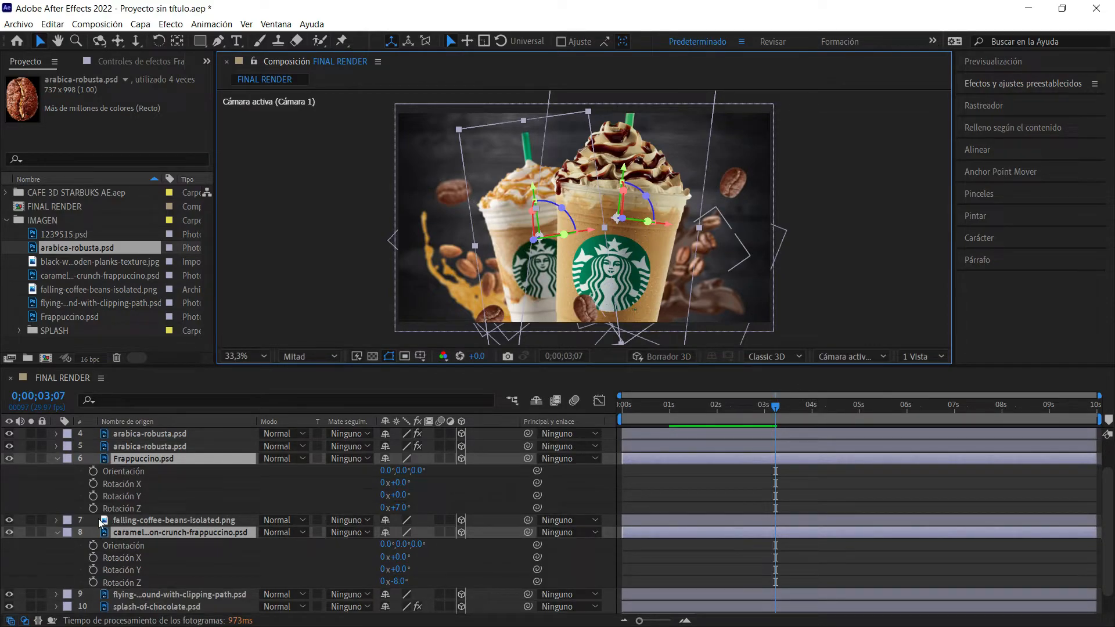
drag(773, 410, 762, 413)
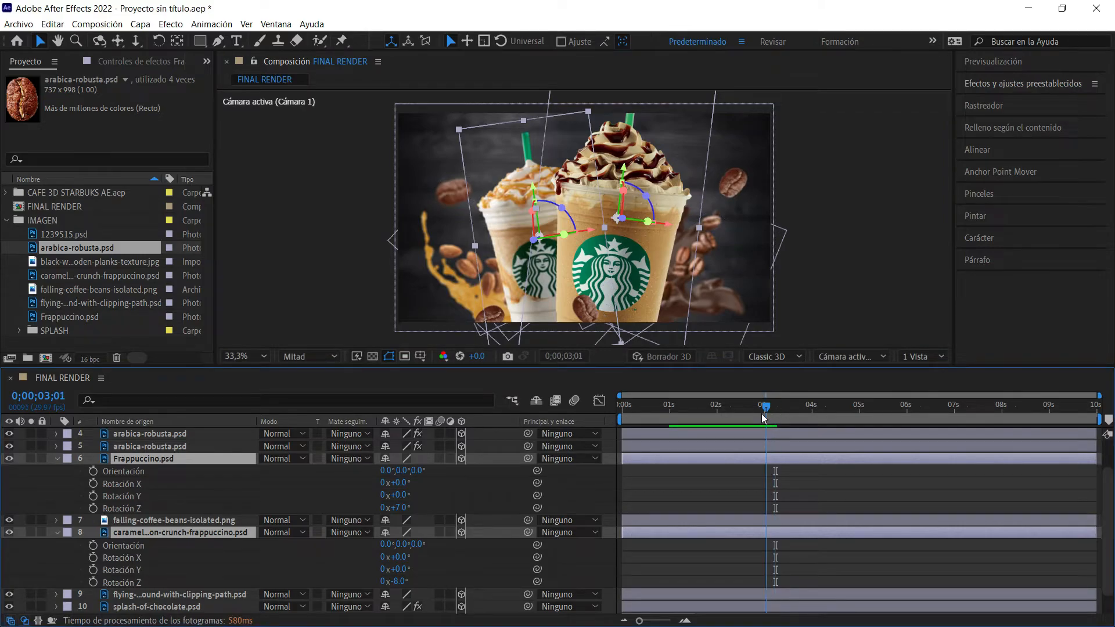
click(93, 508)
click(93, 582)
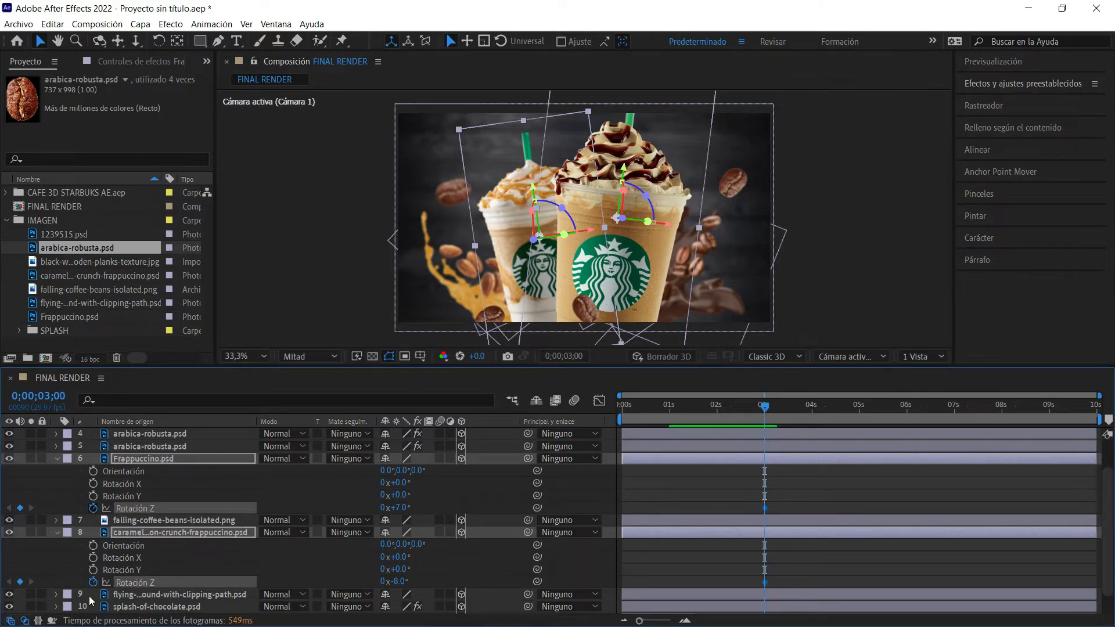
Step: At 0;00;00;00, set Rotación Z to -17° on Frappuccino.psd and +12° on the caramel frappuccino
drag(685, 406, 611, 407)
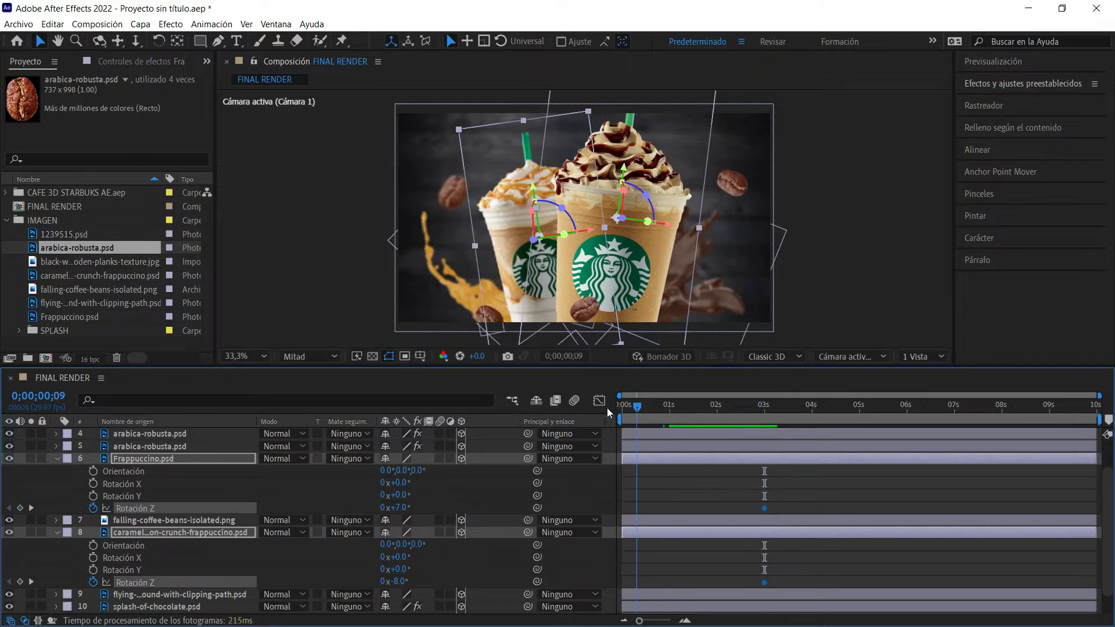
click(858, 254)
click(673, 194)
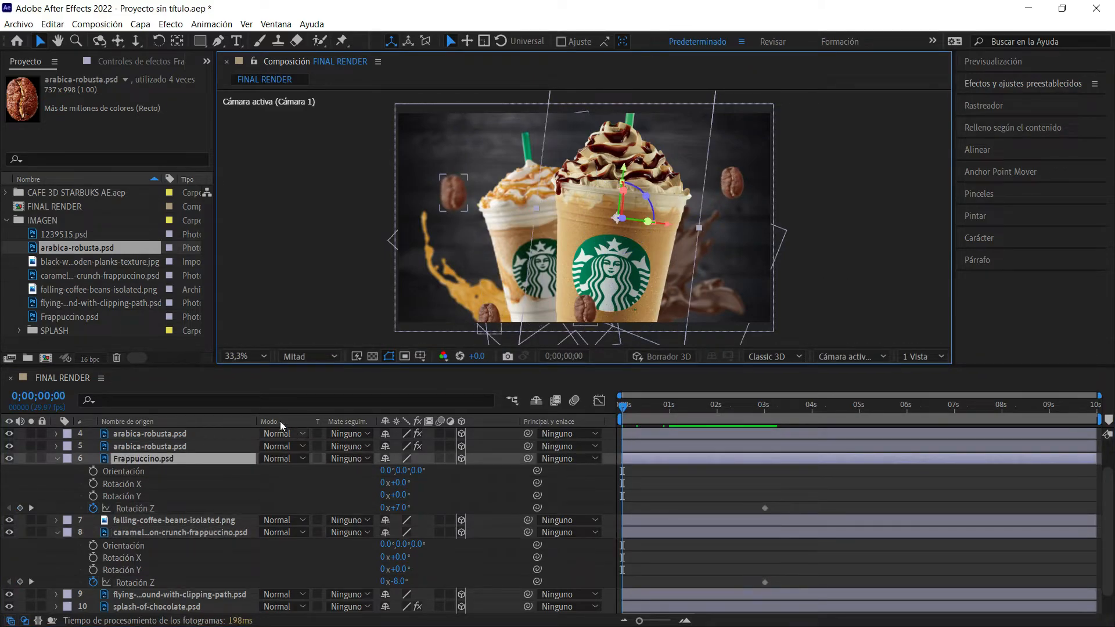
drag(401, 509, 375, 535)
drag(396, 581, 414, 580)
Step: Apply Desacelerac./Acelerac. suave to both cups' Rotación Z keyframes at 0;00;03;00, scrub the motion and return to the start
drag(775, 500, 757, 583)
right_click(761, 504)
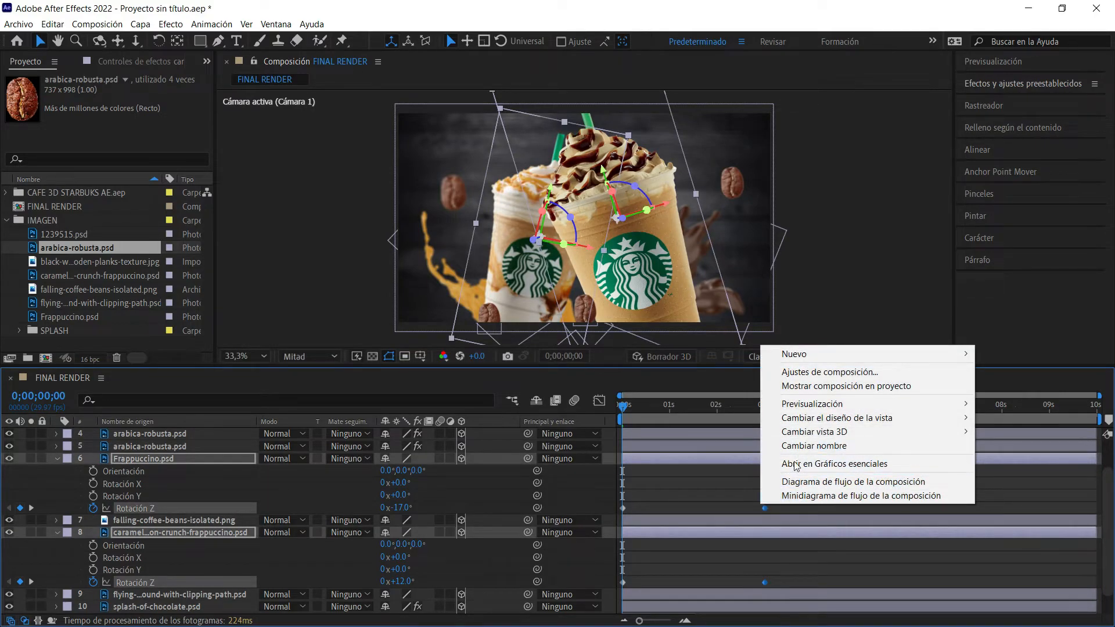
click(736, 497)
drag(773, 497, 758, 586)
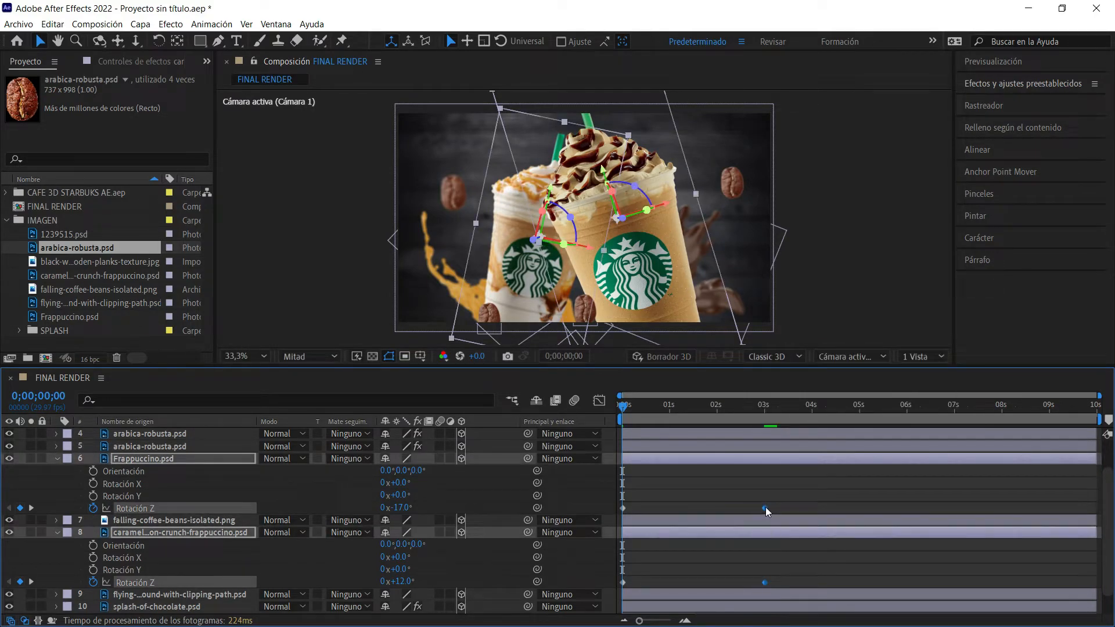
right_click(765, 506)
mouse_move(824, 496)
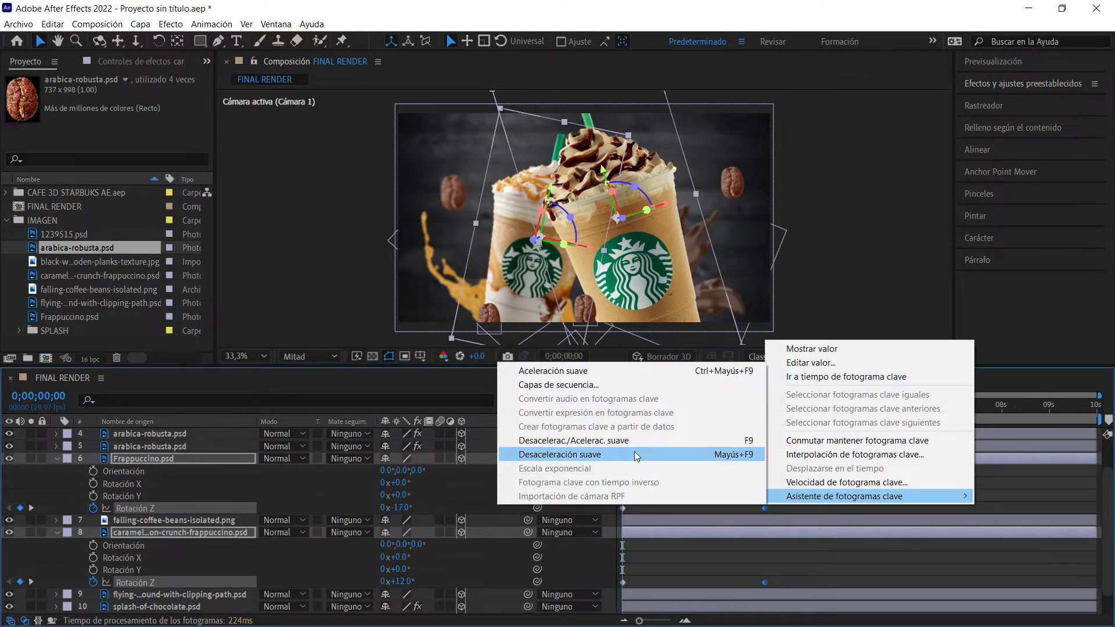
click(634, 441)
drag(724, 407, 770, 407)
key(Home)
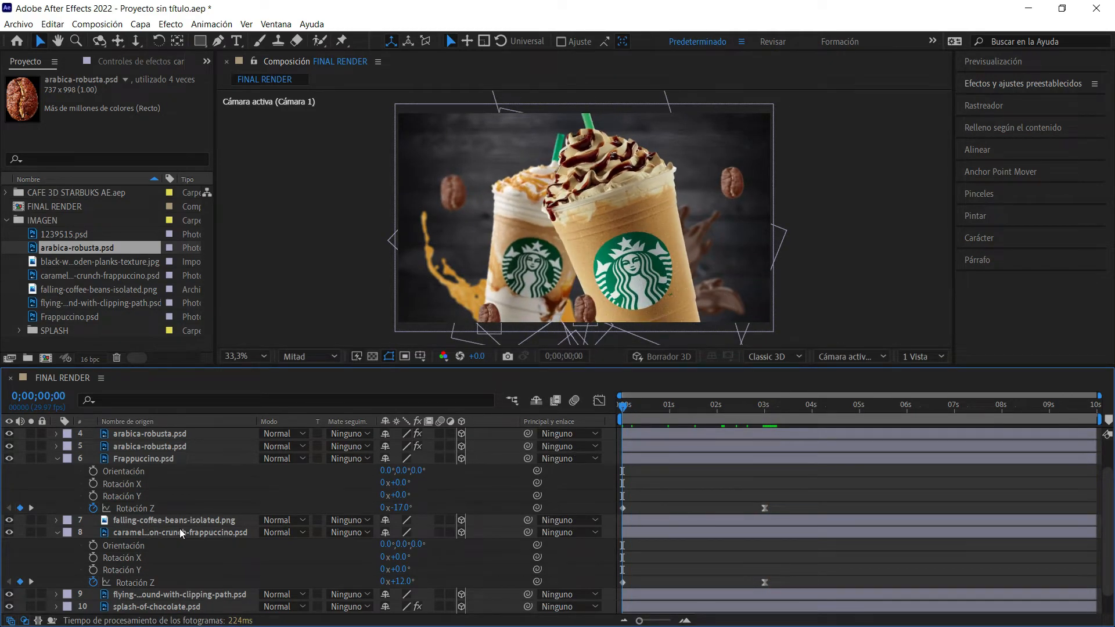
Step: Collapse the open layer properties and separate Cámara 1's Posición into X, Y and Z dimensions
key(s)
key(s)
click(821, 257)
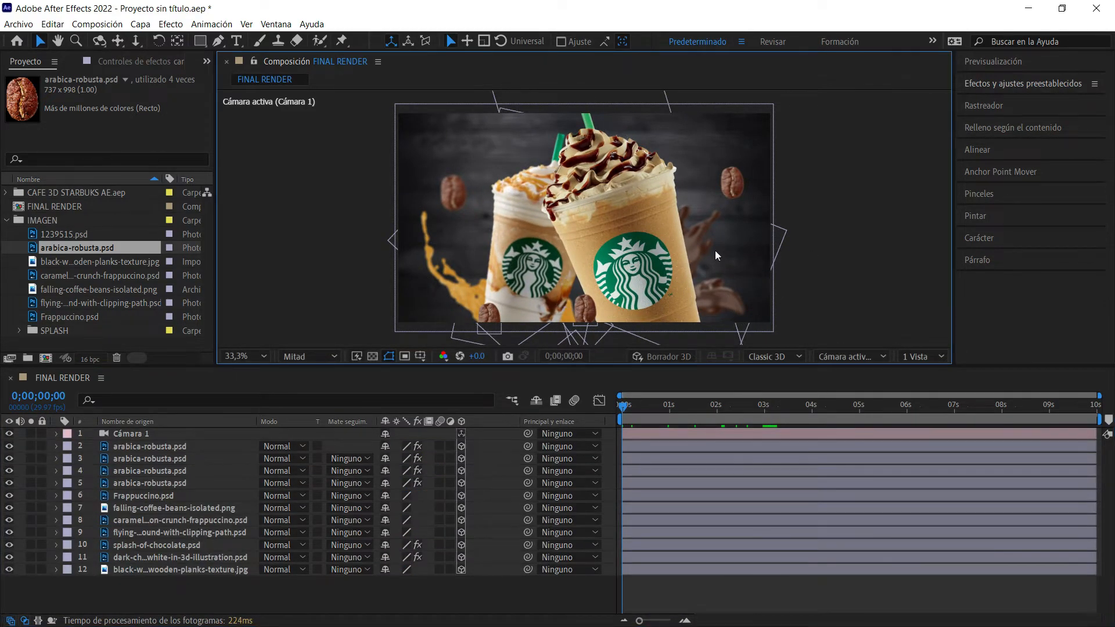
click(165, 433)
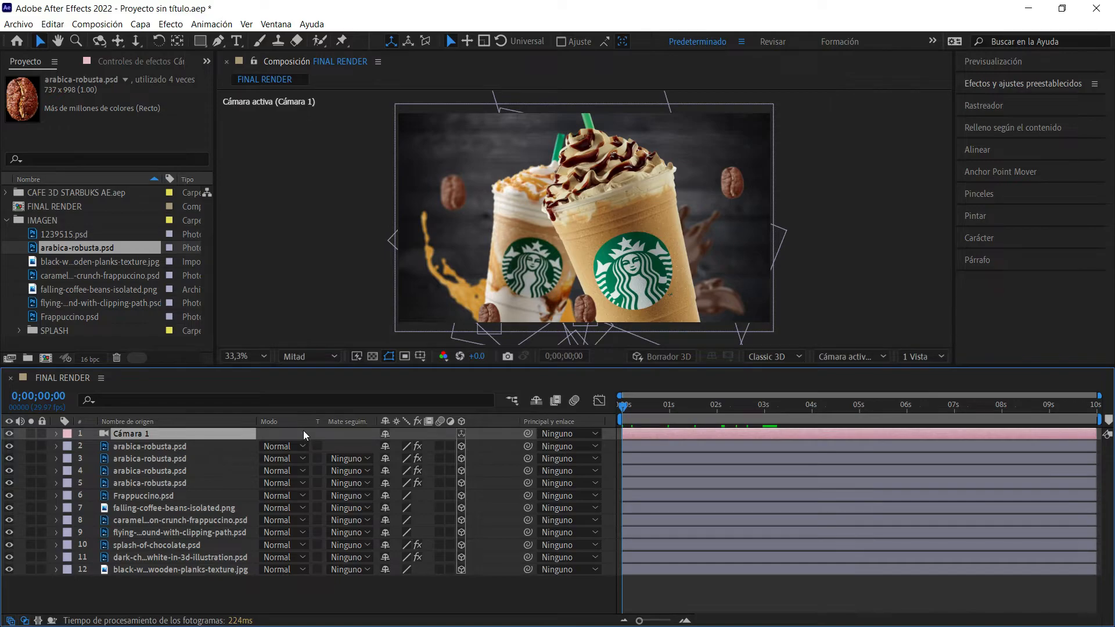
key(p)
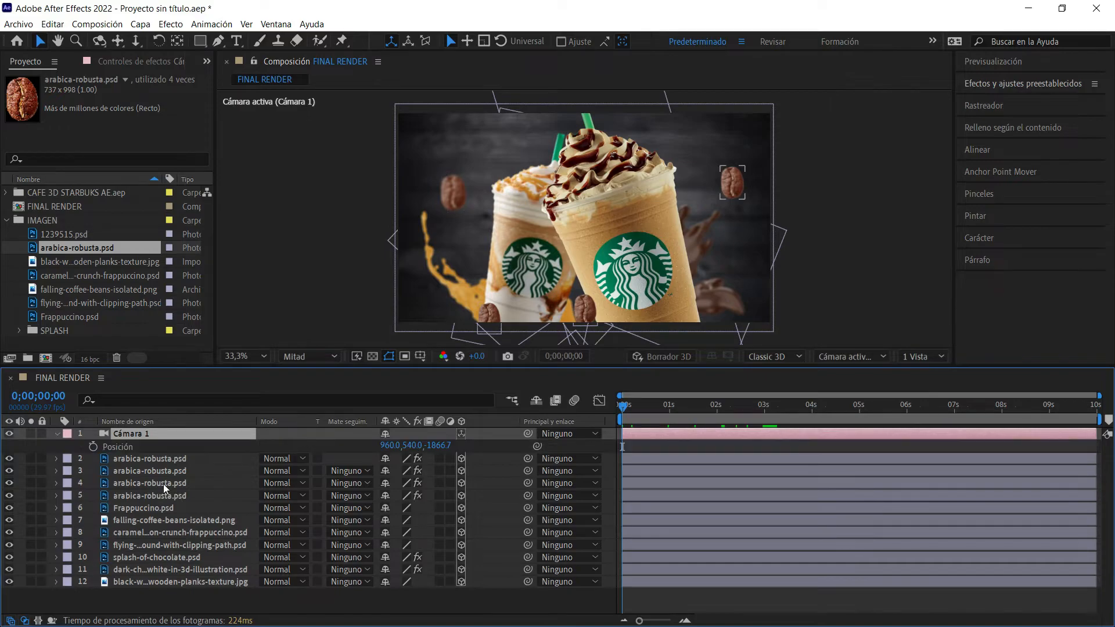
click(186, 444)
right_click(113, 442)
click(180, 289)
click(59, 458)
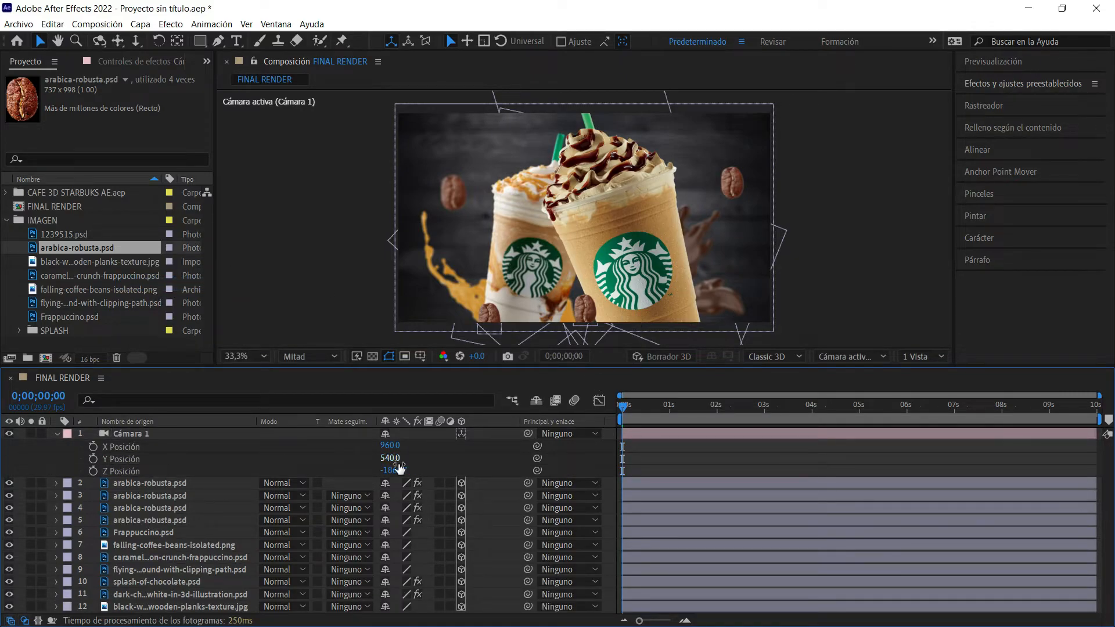
Step: Pull Cámara 1 back from the cups and keyframe its Z Posición at -2156.7 at 0;00;00;00
drag(398, 469, 598, 453)
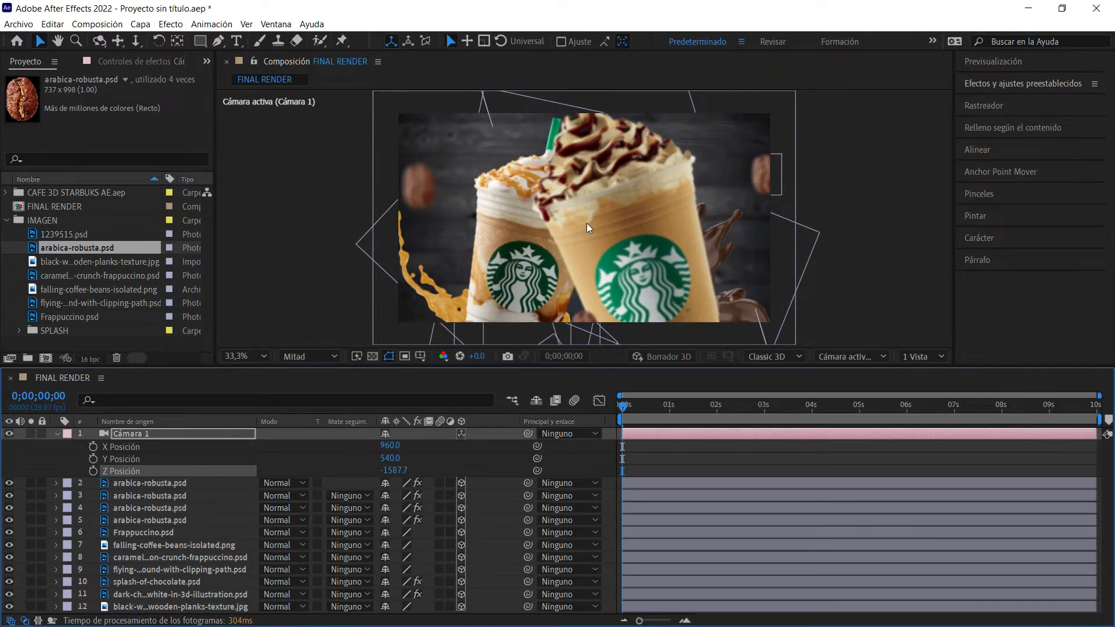
key(ctrl+z)
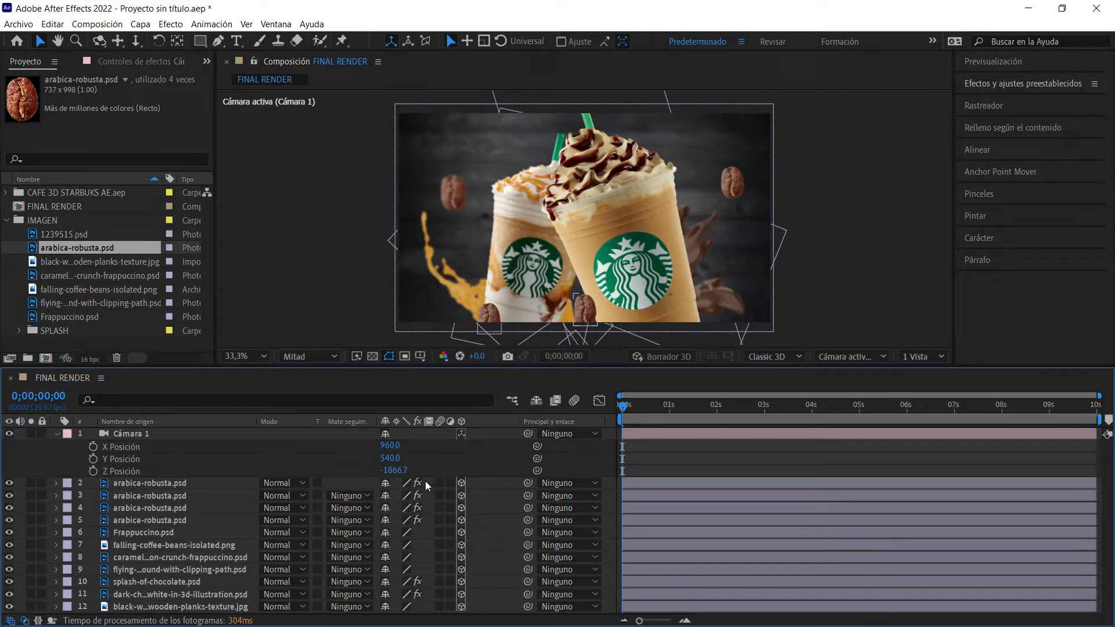
drag(395, 471, 212, 499)
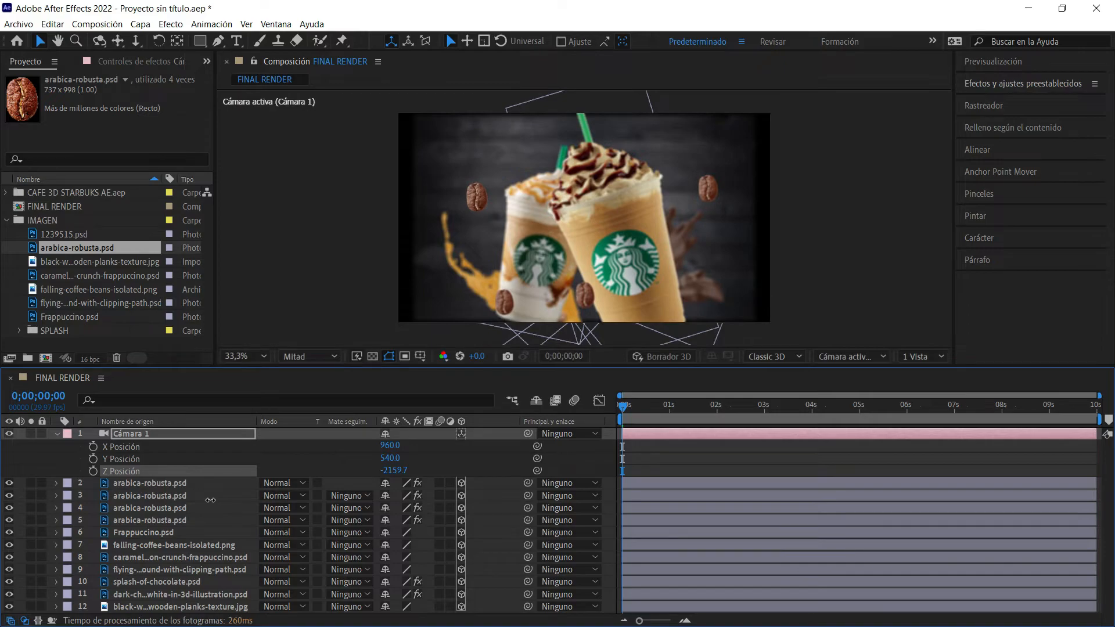
click(93, 470)
Step: Keyframe Cámara 1's Z Posición at -1755.7 at 0;00;03;00, ease that keyframe and check its curve in the graph editor
drag(670, 405, 763, 416)
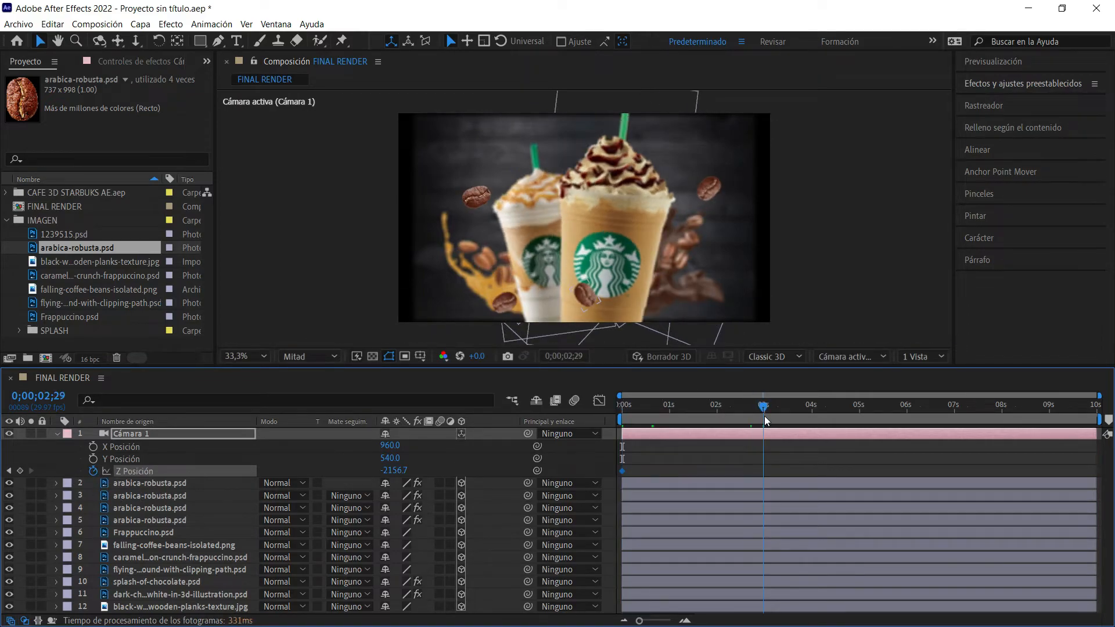
drag(393, 470, 665, 452)
drag(787, 458, 757, 478)
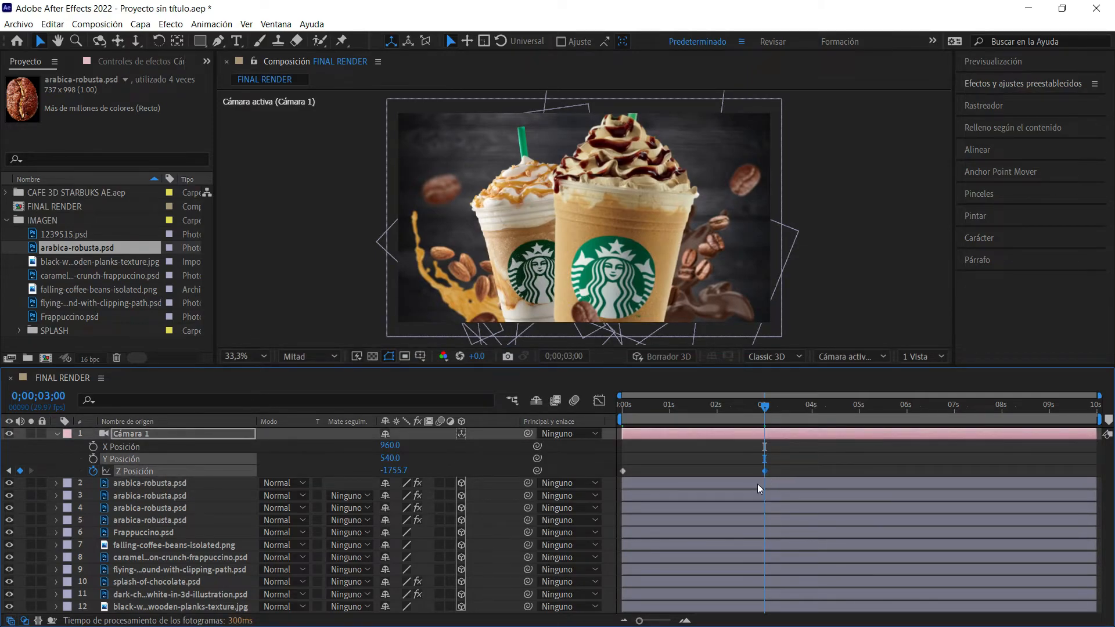
click(598, 401)
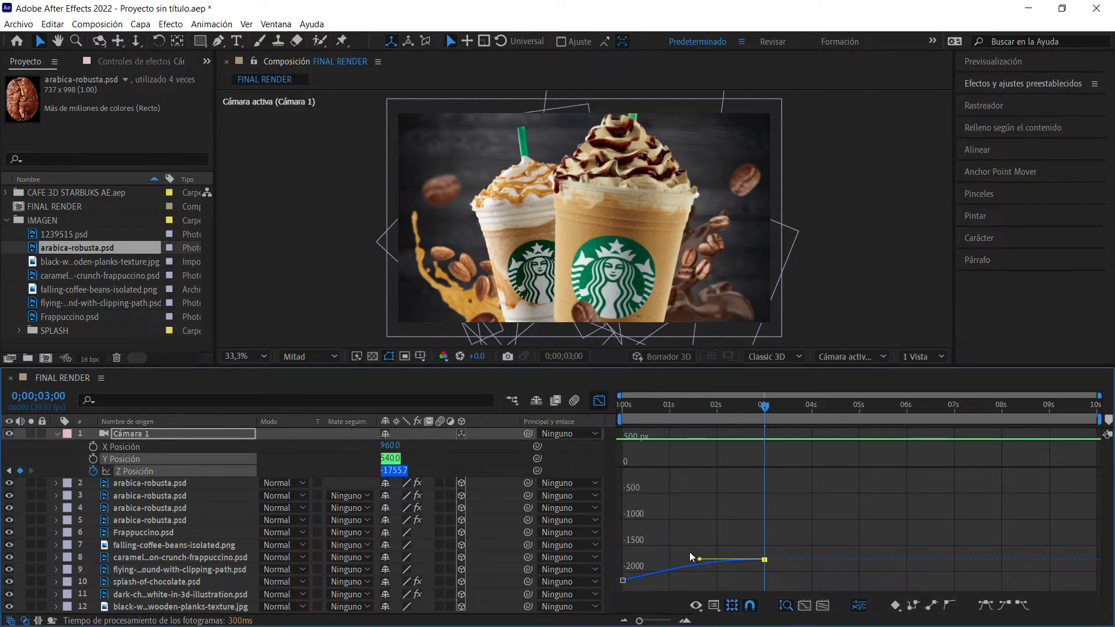
click(600, 404)
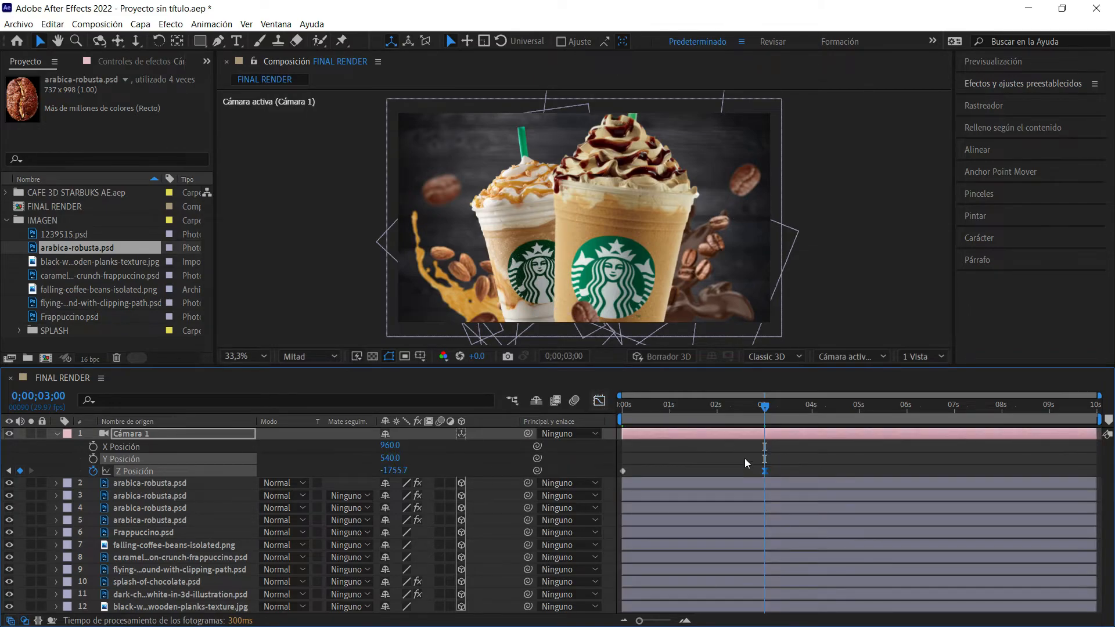
drag(703, 403, 580, 423)
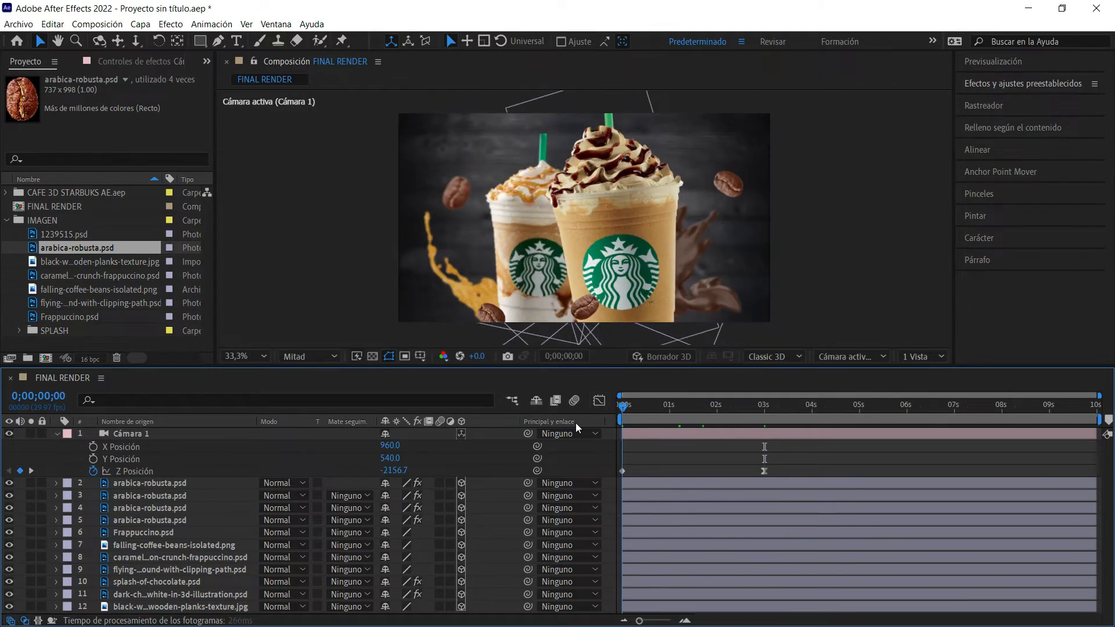
Step: Enlarge the black wooden planks background until it covers the whole frame, and scrub through the camera move to check it
click(751, 186)
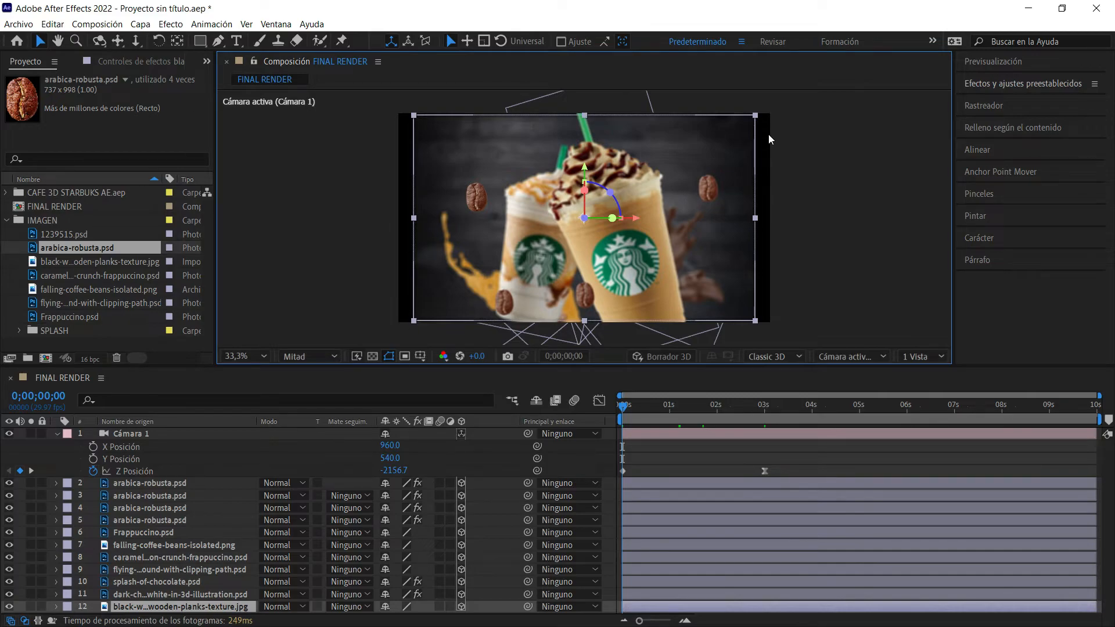
drag(761, 113, 778, 95)
click(842, 167)
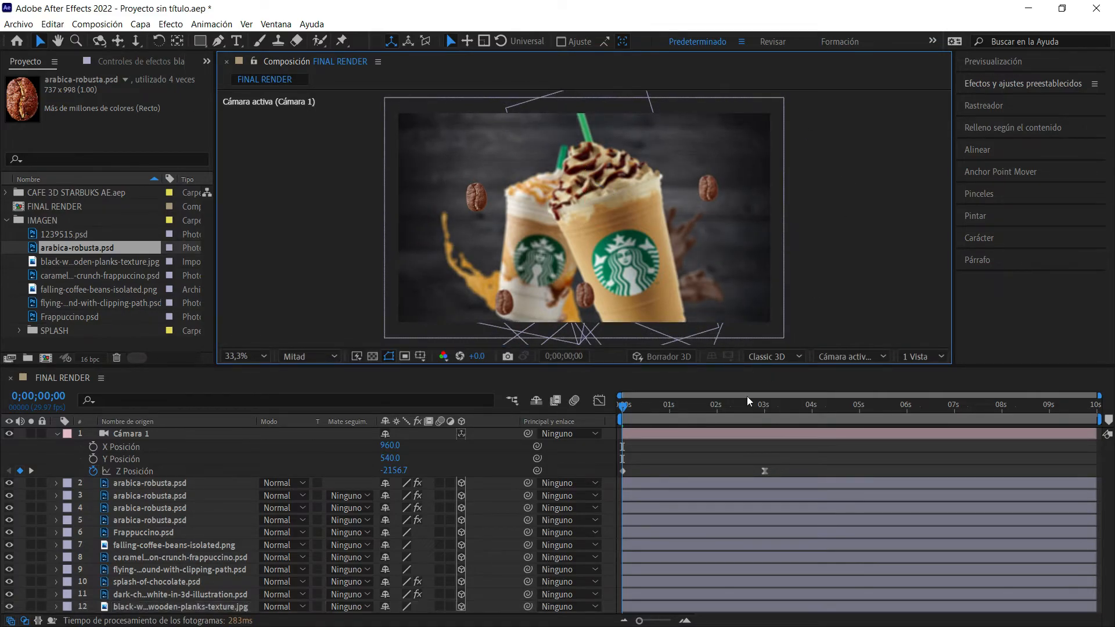
drag(681, 403, 803, 416)
drag(633, 396, 510, 461)
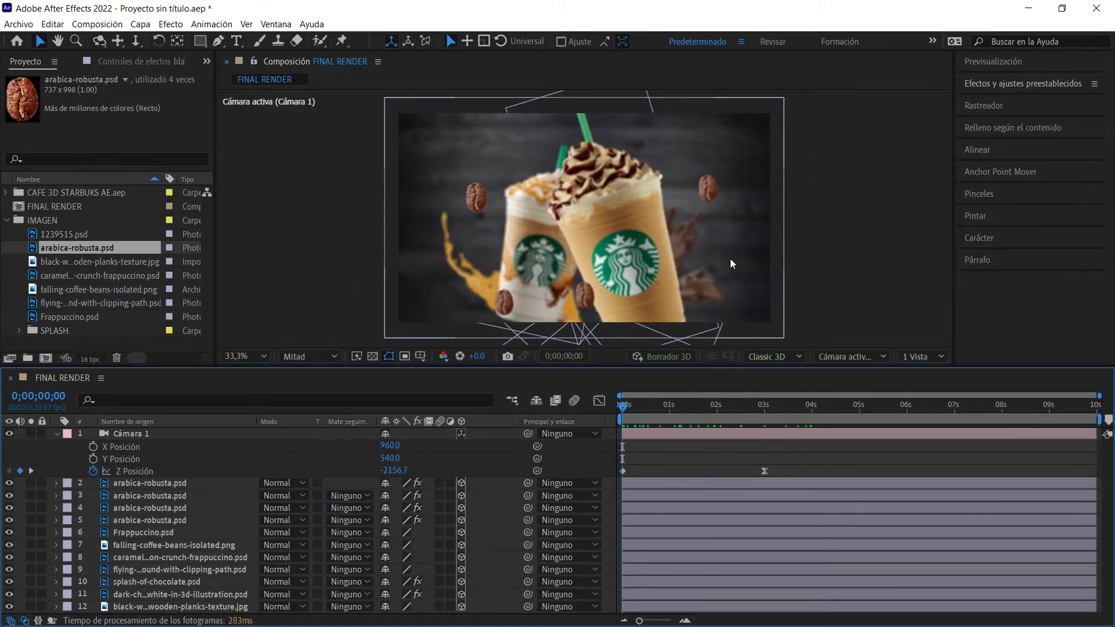
Step: Separate the Posición dimensions of both splash layers, splash-of-chocolate.psd on layer 10 and the dark chocolate splash on layer 11
click(729, 249)
shift+click(446, 250)
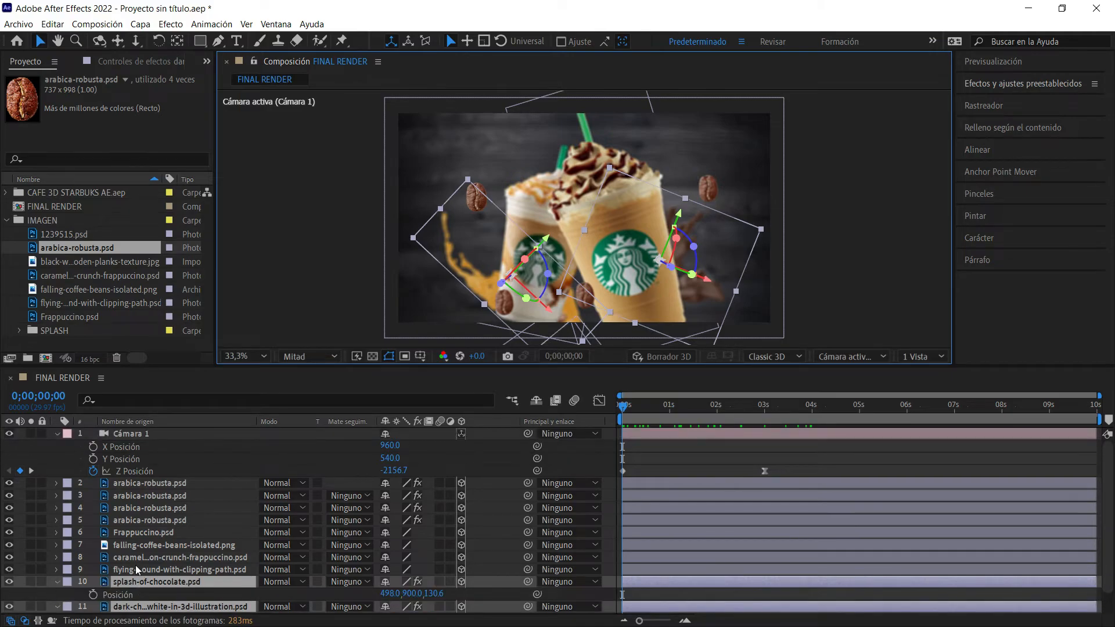
key(p)
click(117, 571)
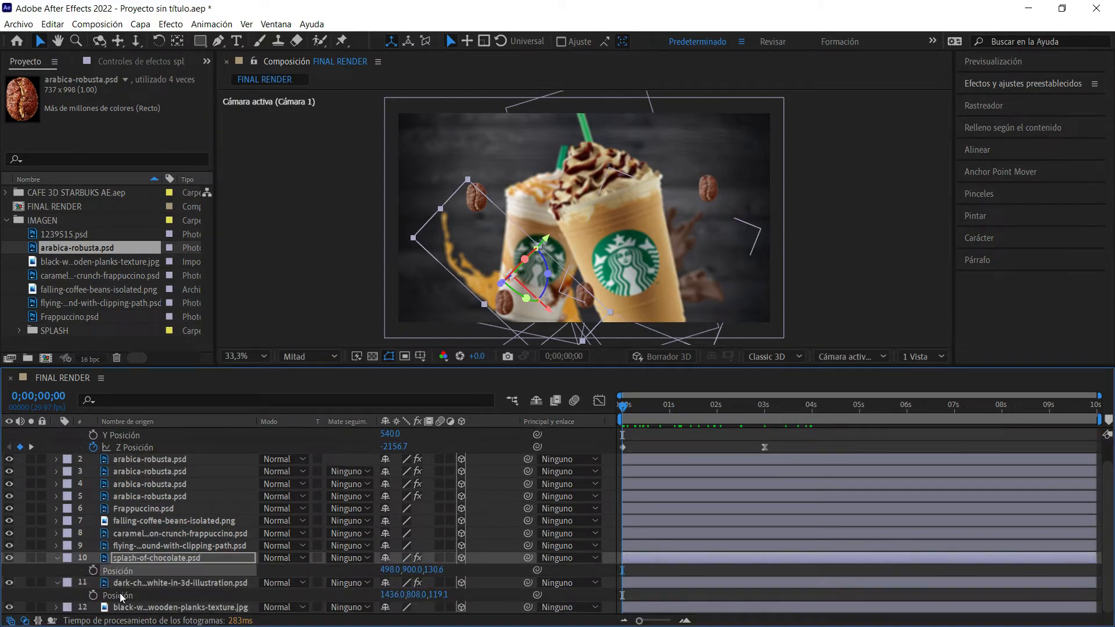
shift+click(121, 596)
right_click(122, 593)
click(196, 410)
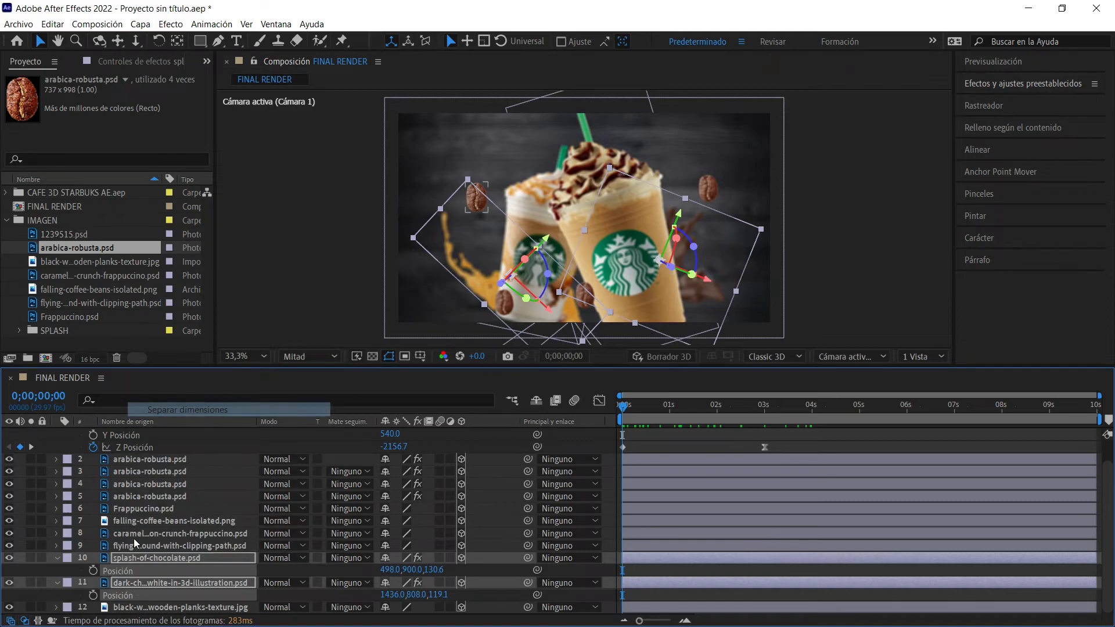
scroll(131, 544, down, 2)
click(65, 546)
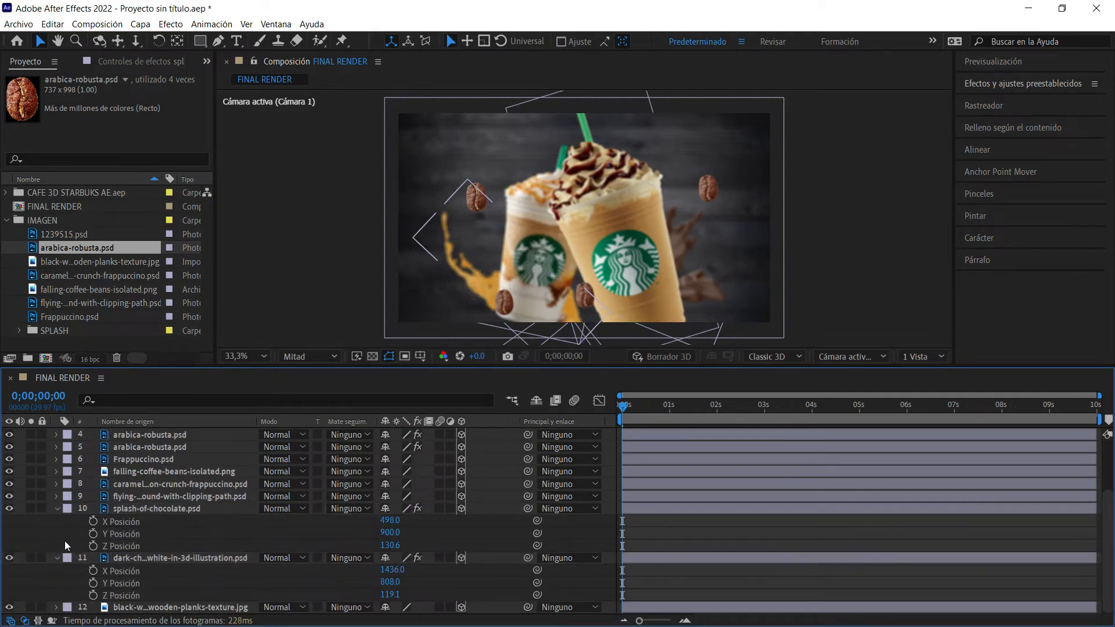
Step: Add X and Y Posición keyframes to both splash layers, place them at 0;00;02;29 and return to the start
click(93, 521)
click(92, 534)
click(92, 570)
click(92, 583)
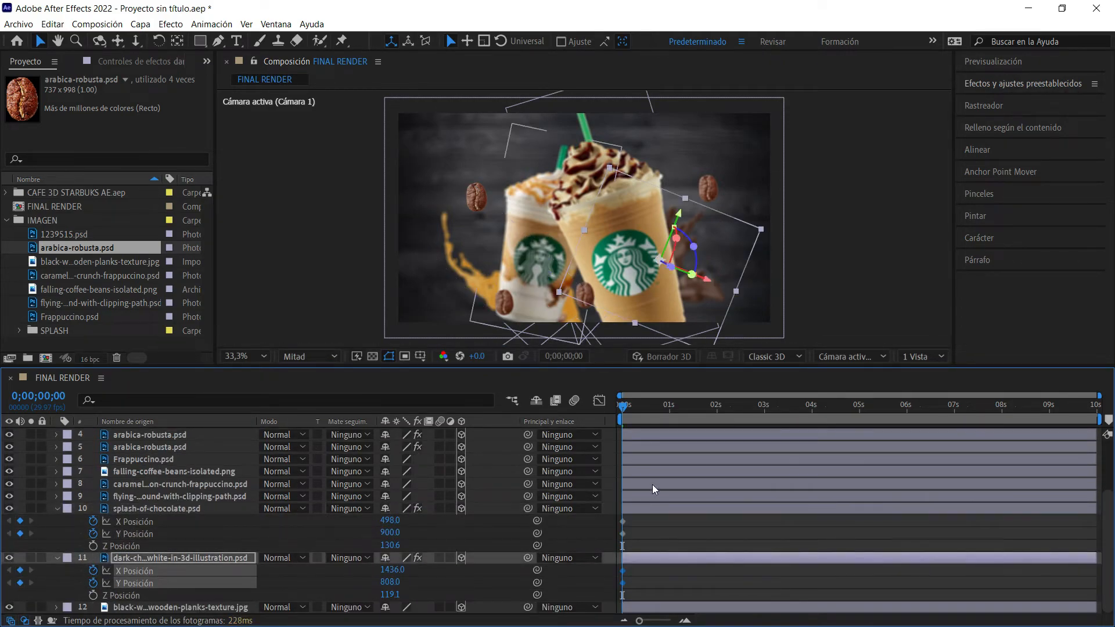
drag(631, 521, 682, 583)
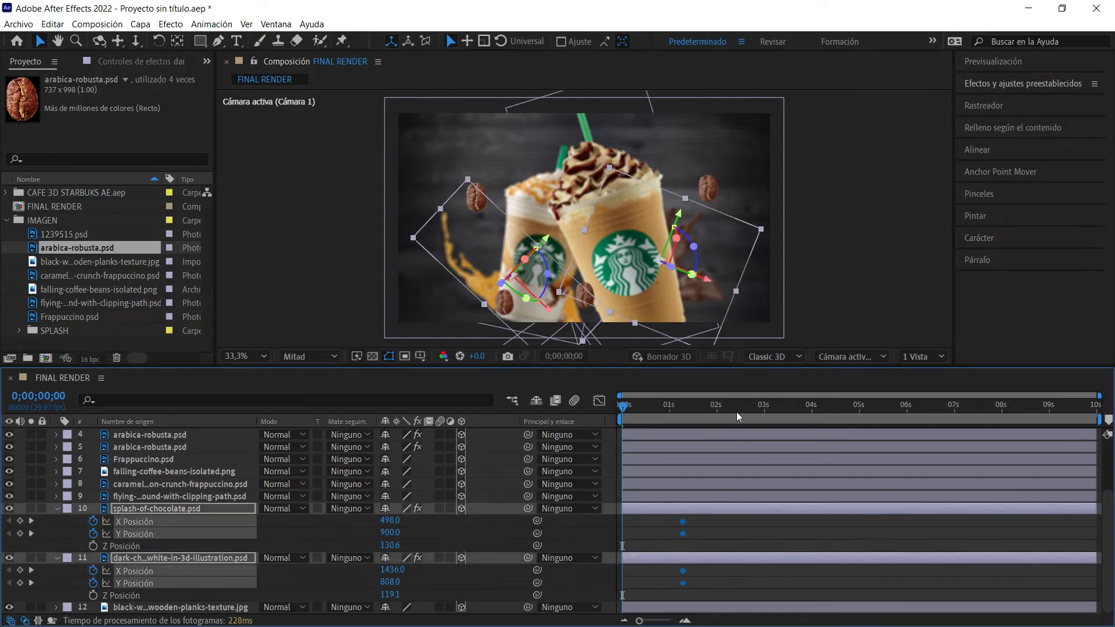
click(763, 407)
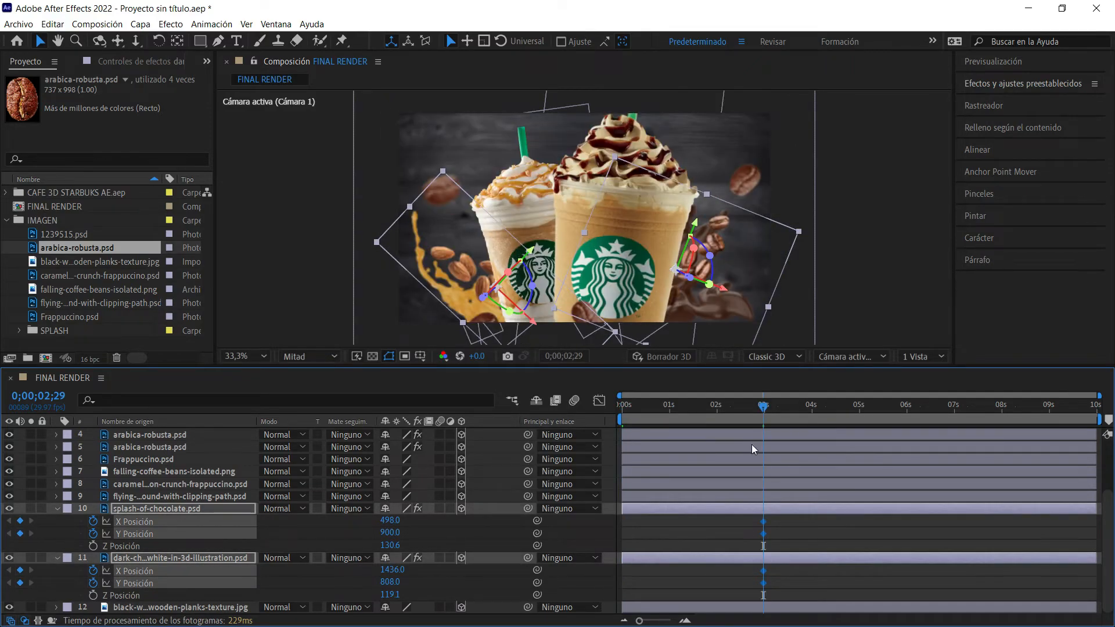
drag(763, 411, 468, 452)
Step: At 0;00;00;00, move both splashes down behind the cups, with the dark chocolate splash at about X 1089.2 and Y 1666.3
click(886, 280)
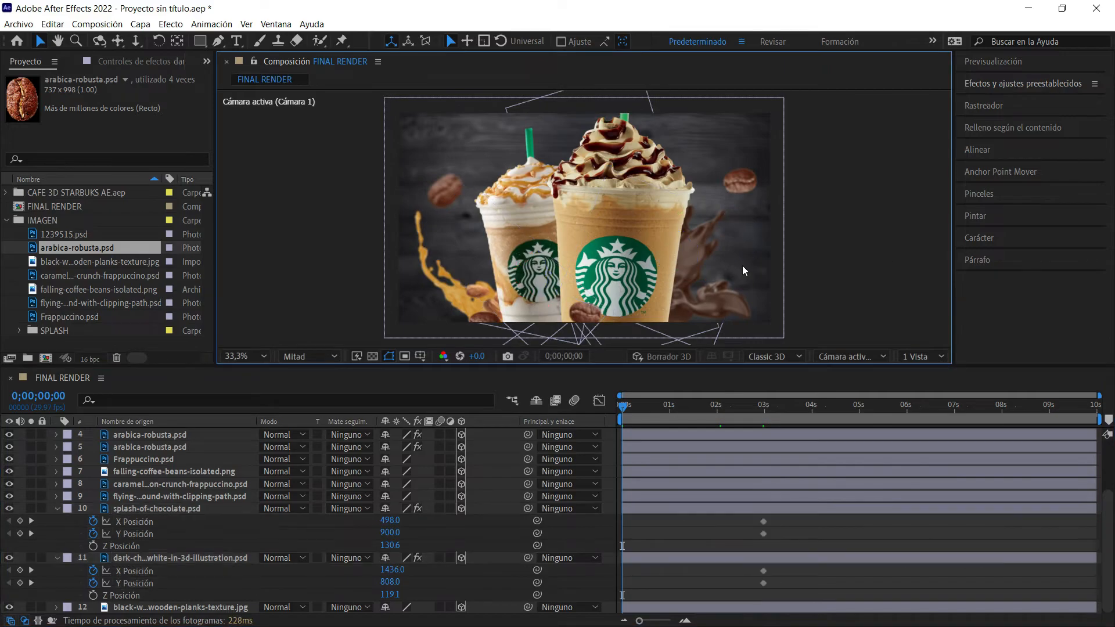
click(717, 240)
drag(678, 214, 597, 348)
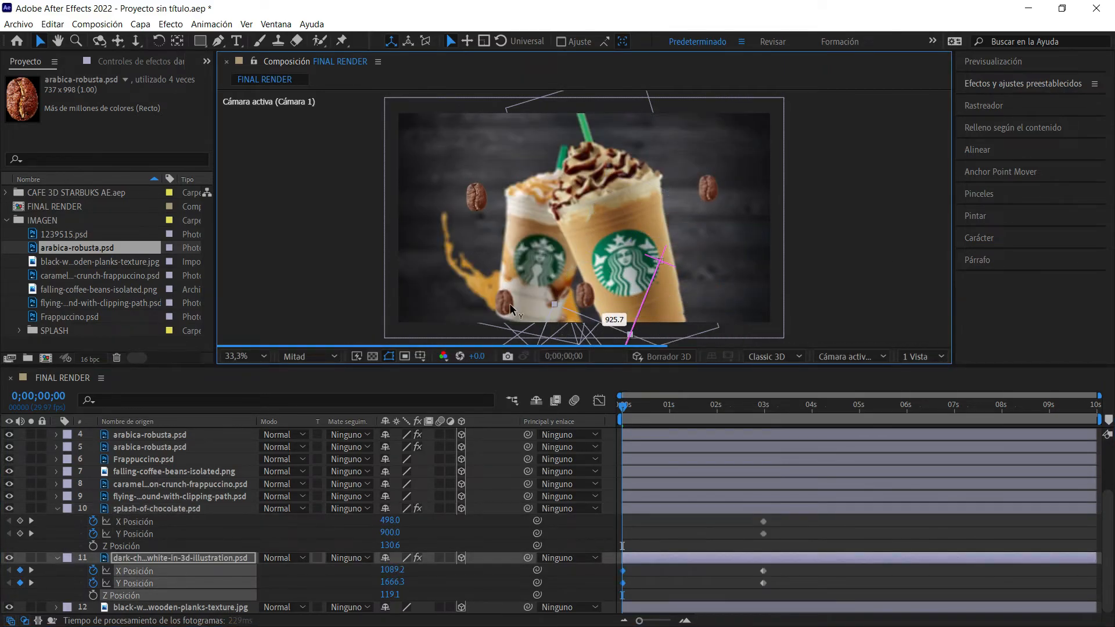
click(447, 255)
drag(571, 328, 741, 589)
click(890, 257)
Step: Apply Desacelerac./Acelerac. suave to both splashes' X and Y Posición keyframes at 0;00;02;29, preview the motion and deselect the layers
right_click(765, 527)
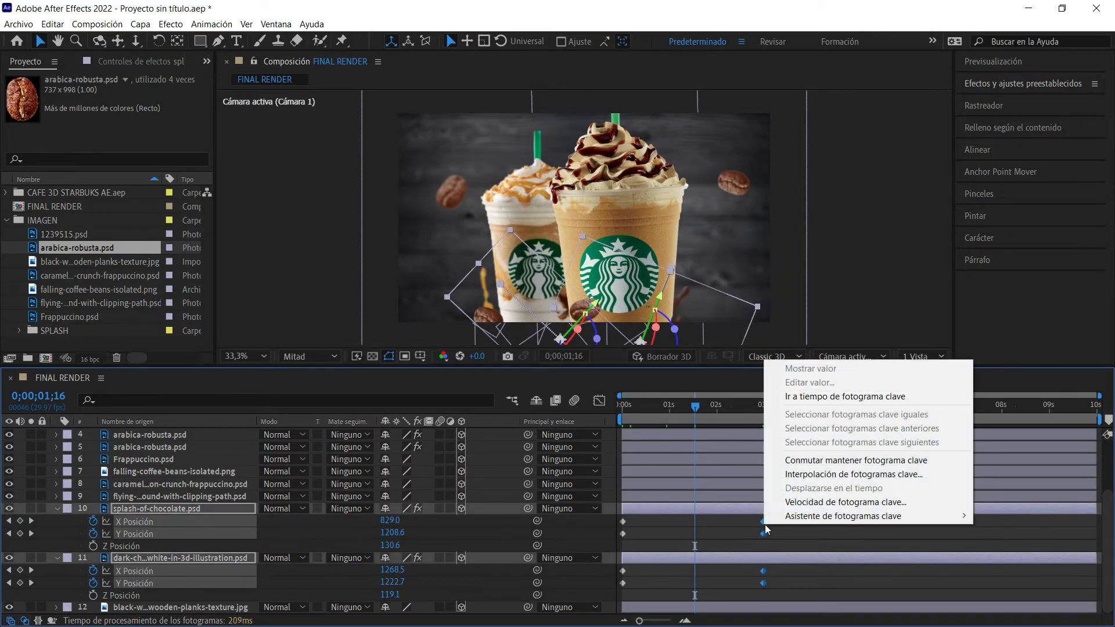
mouse_move(773, 516)
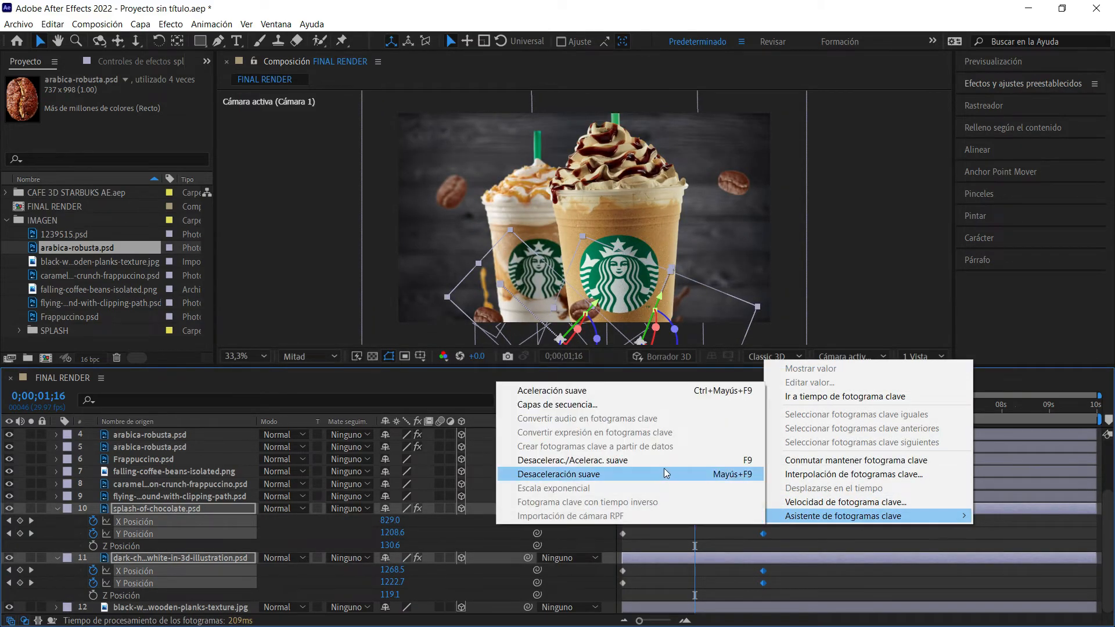
click(666, 460)
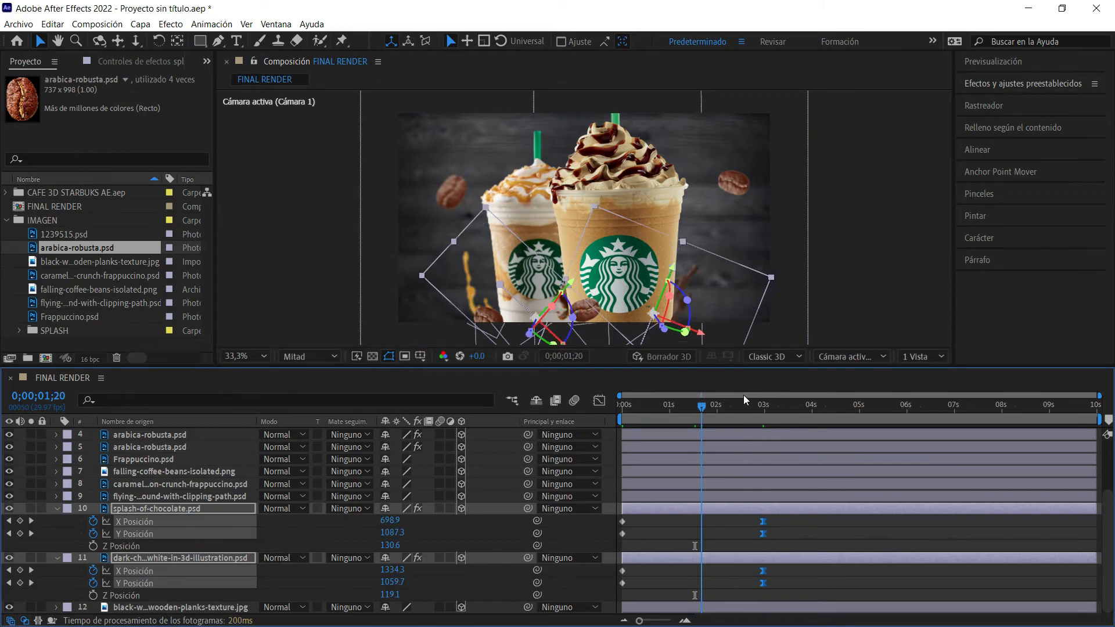
click(907, 204)
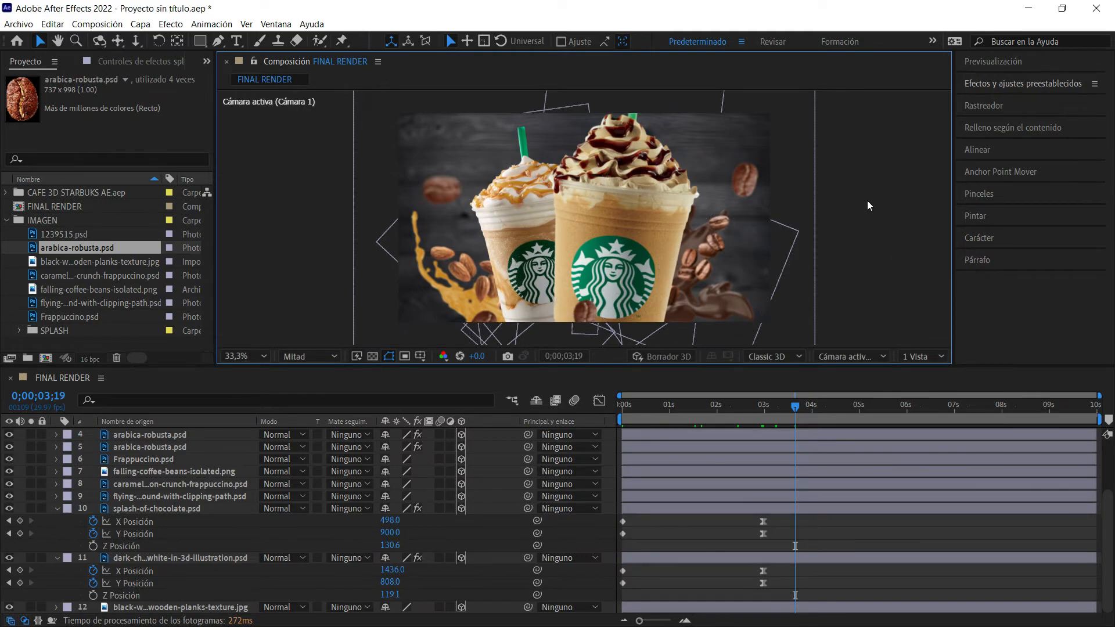
Step: Try to save the project and collapse the IMAGEN folder
key(ctrl+s)
click(680, 465)
click(8, 222)
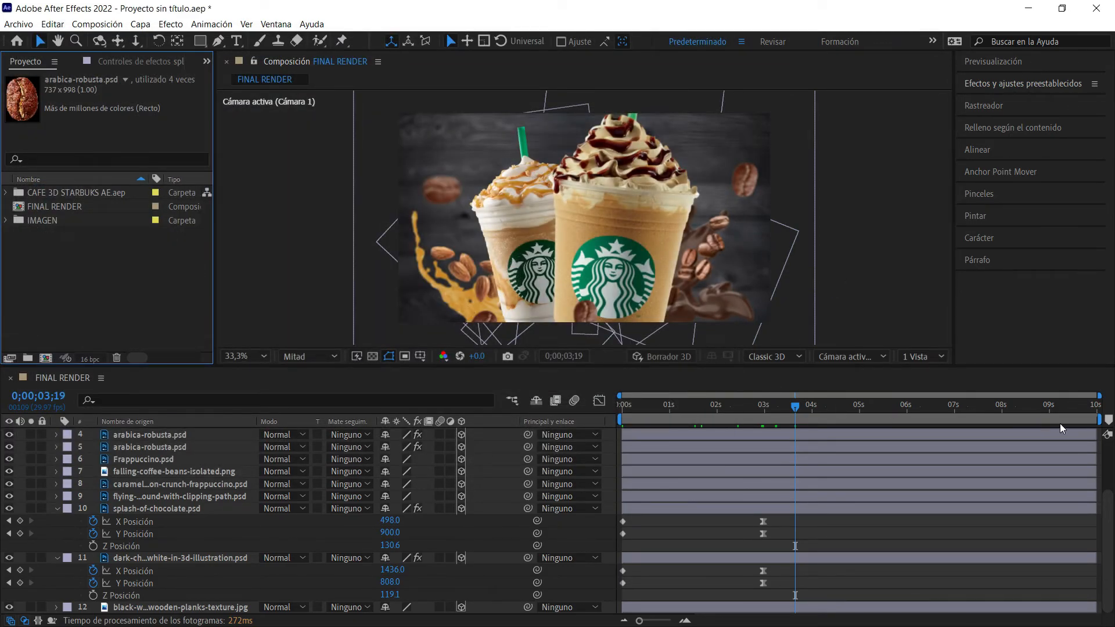
Step: Shorten the work area to end at about 4 seconds and preview the animation from 0;00;00;00
drag(1103, 420, 515, 371)
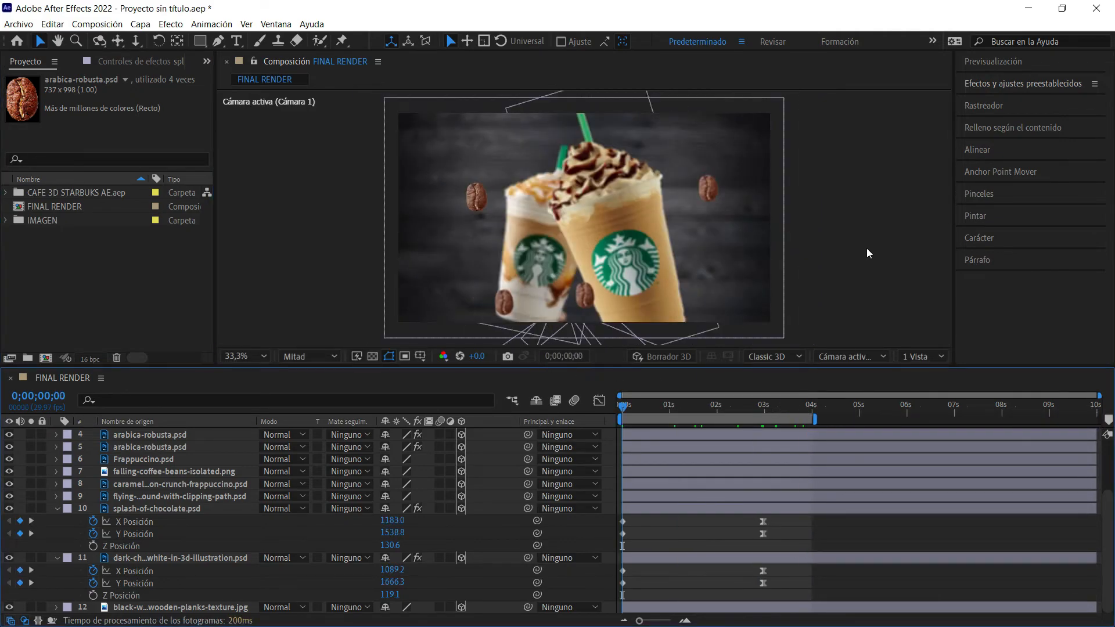
key(space)
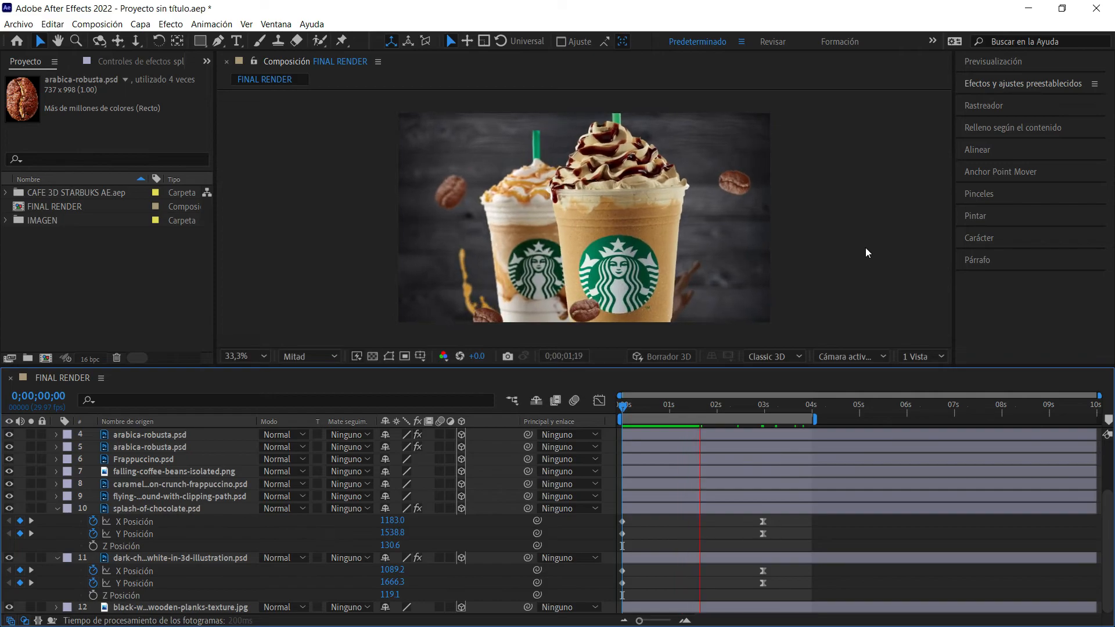
Step: Examine the Opciones de cámara of Cámara 1 while the preview plays, and stop playback near 0;00;03;02
scroll(167, 459, up, 3)
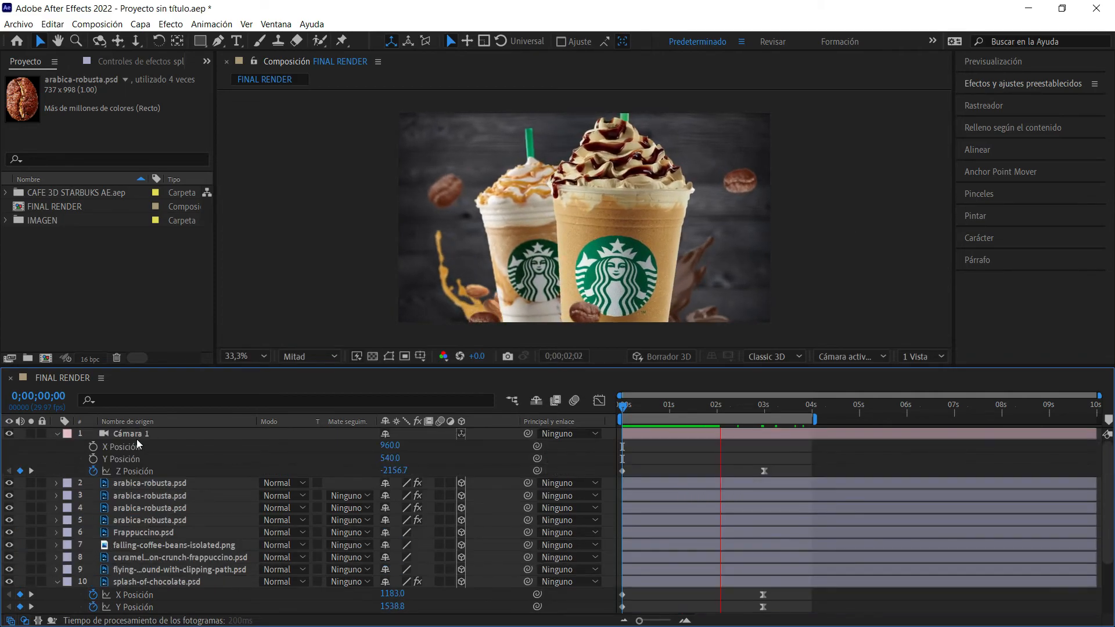
click(55, 434)
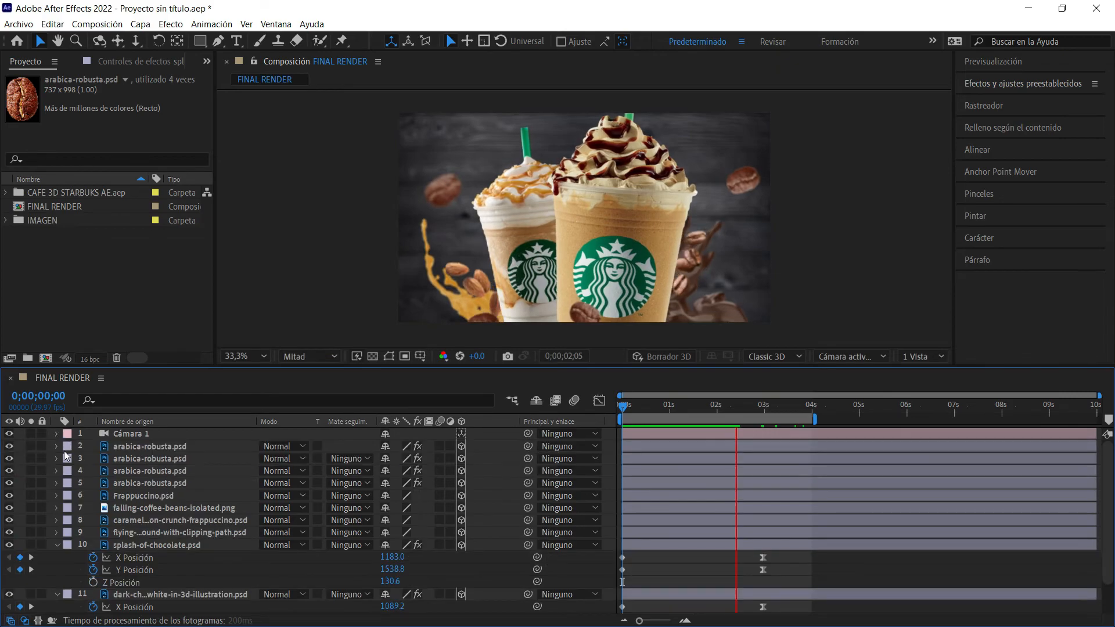
click(56, 434)
click(69, 448)
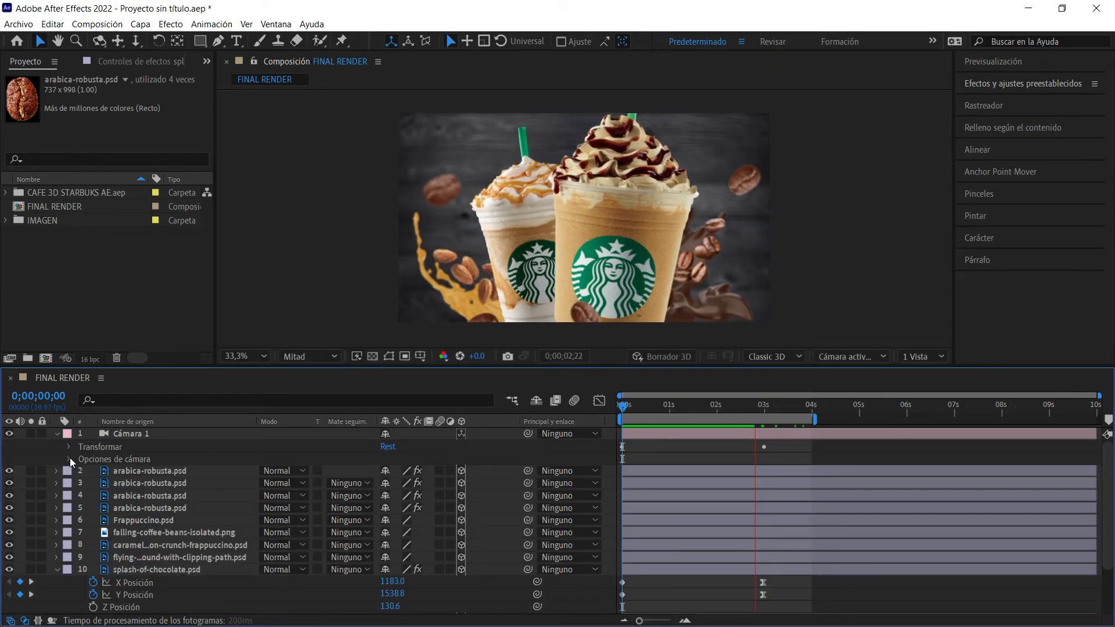
click(69, 459)
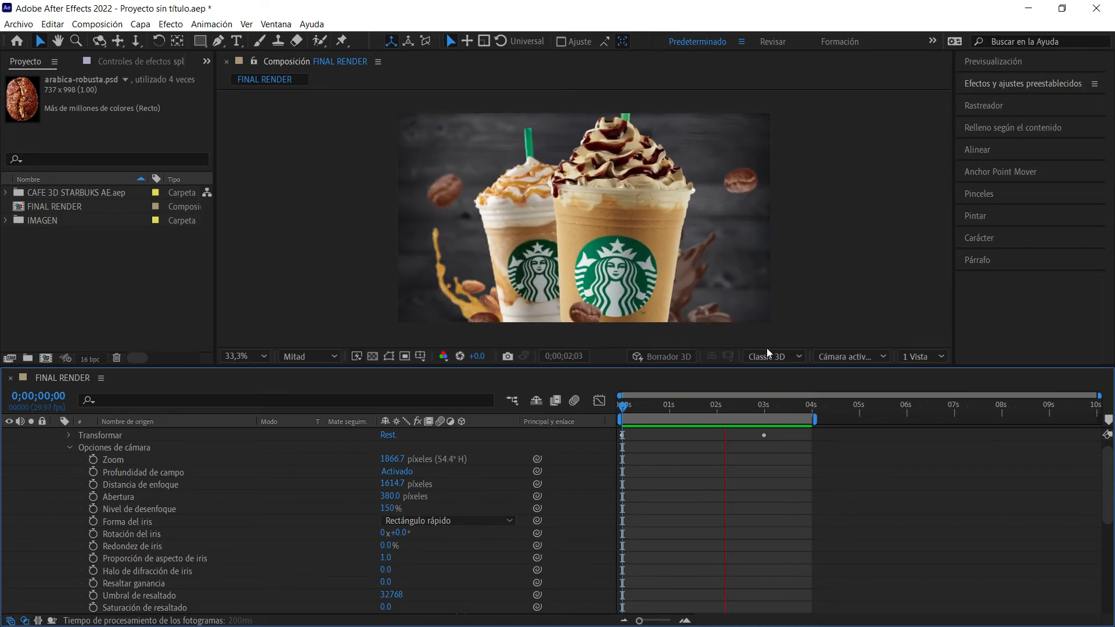
key(space)
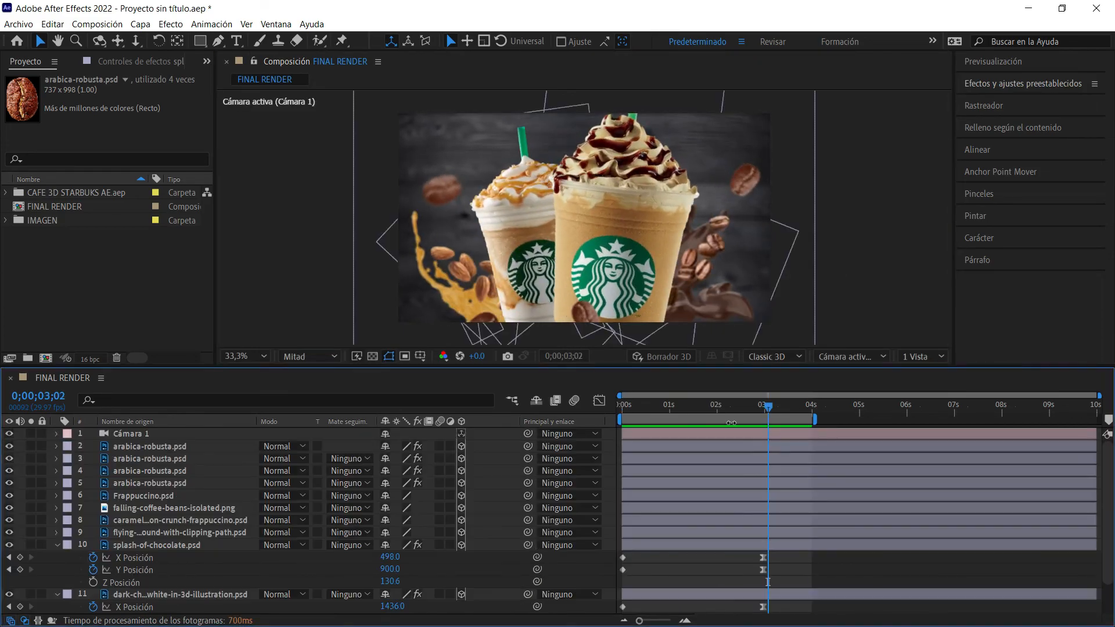
Step: Keyframe Cámara 1's Distancia de enfoque at 0;00;00;00 and at 1535.7 píxeles at 0;00;02;29, with Abertura set to 450 píxeles
key(u)
key(u)
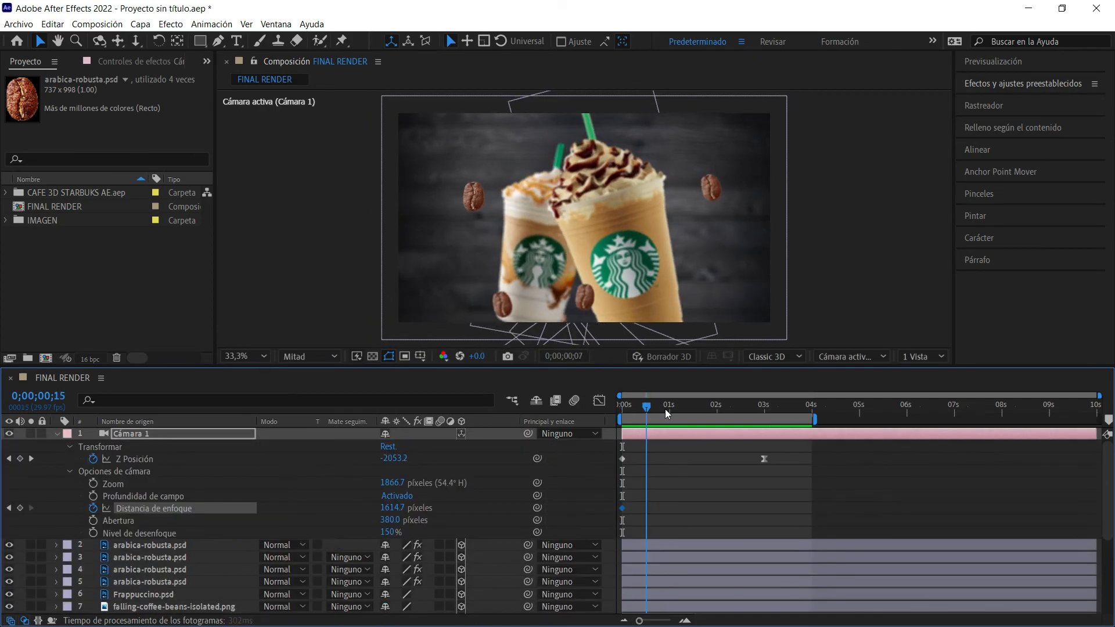
drag(393, 507, 985, 508)
drag(684, 411, 764, 416)
drag(393, 508, 284, 526)
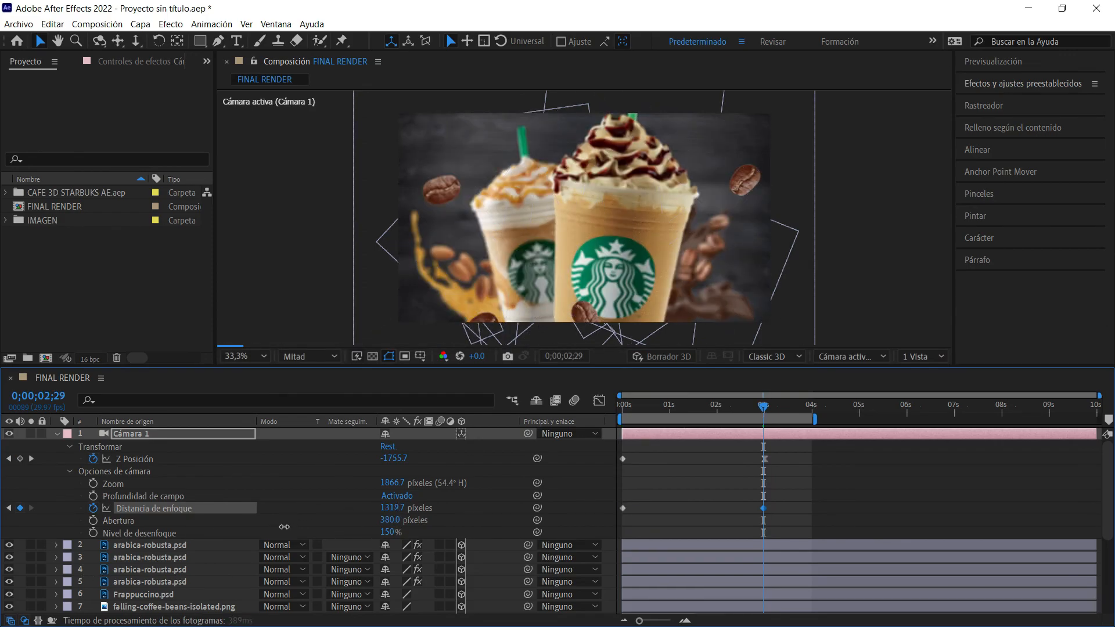
click(788, 496)
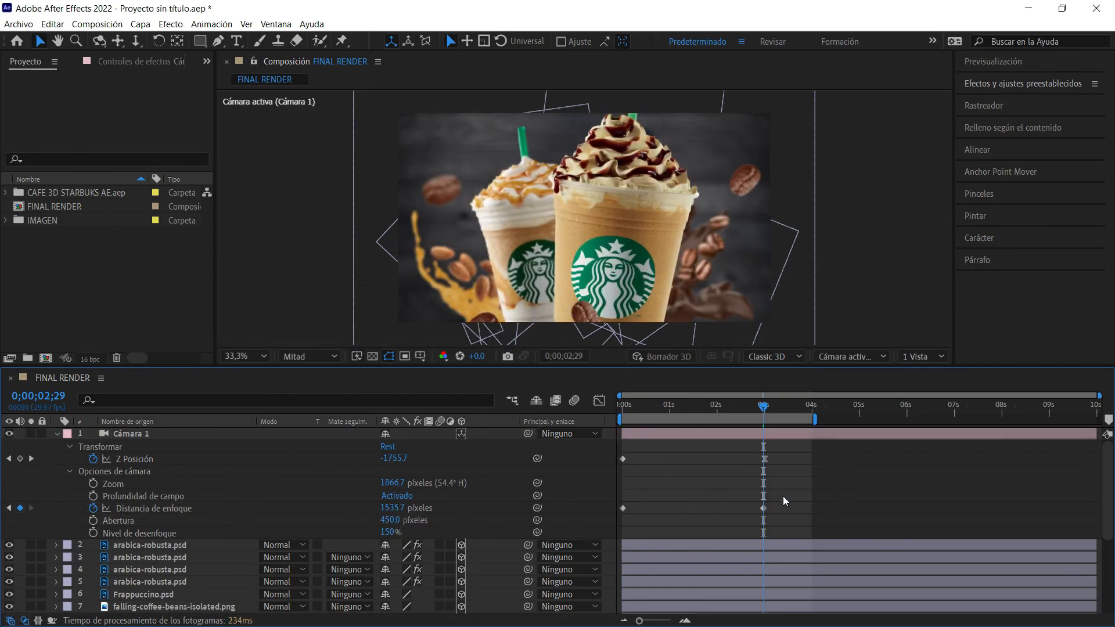